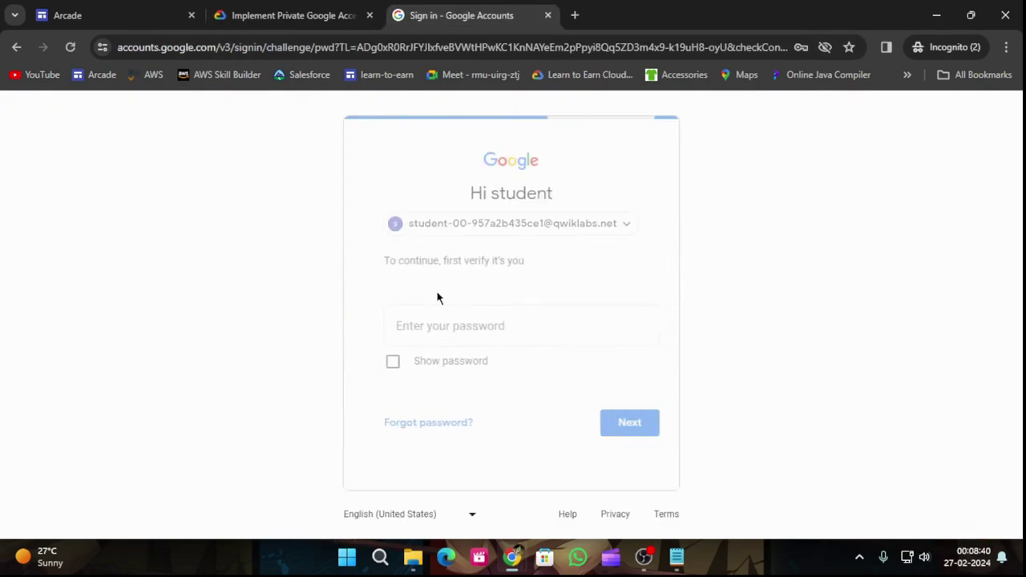
# Enter the student account's password and submit it to sign in to Google Cloud
pyautogui.hotkey('ctrl', 'v')
pyautogui.press('Return')
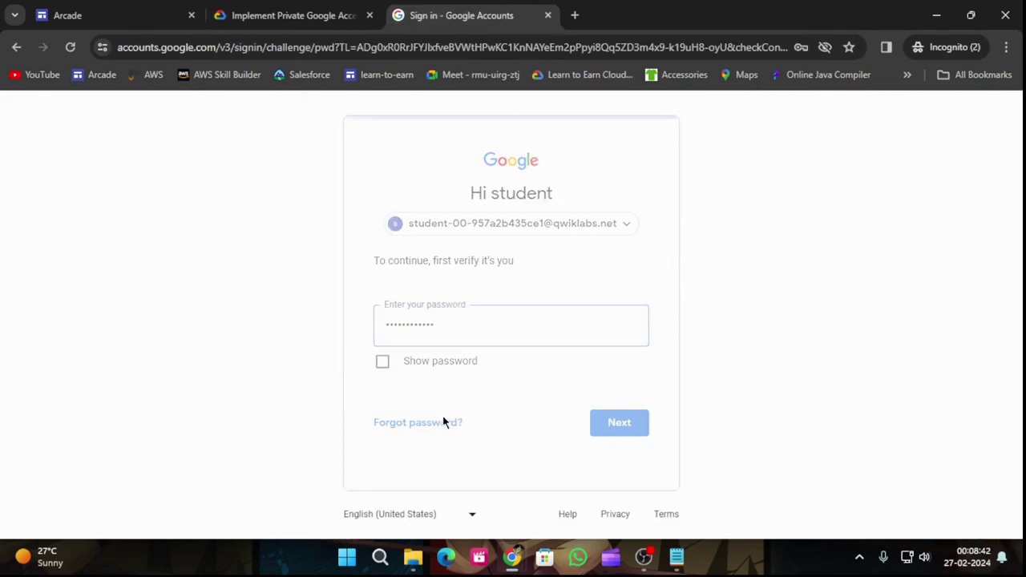
# Find the VPC section in the lab instructions, search the Cloud console for "VPC networks" and open that page
pyautogui.click(281, 7)
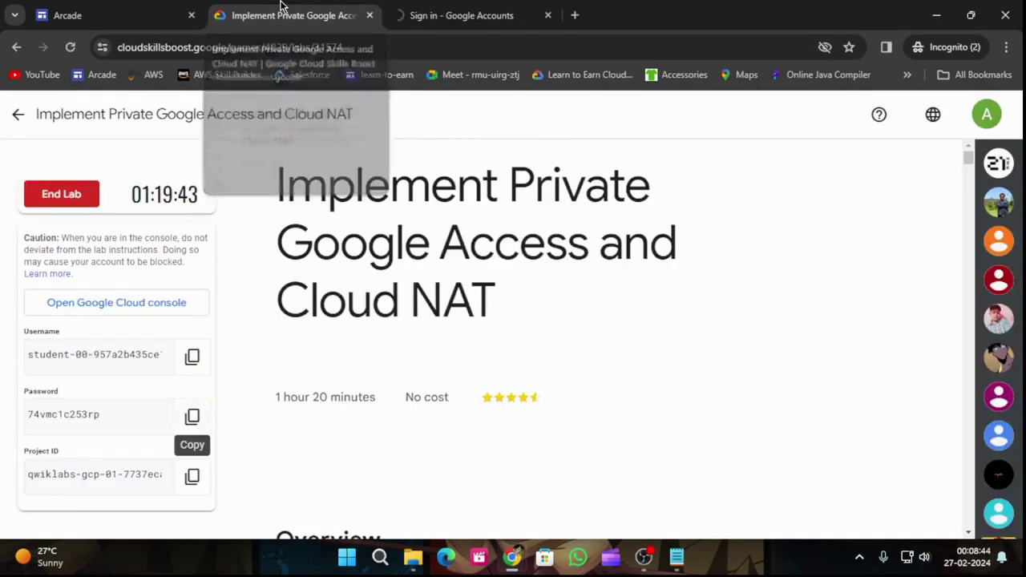
pyautogui.scroll(-4, 382, 362)
pyautogui.scroll(-15, 424, 433)
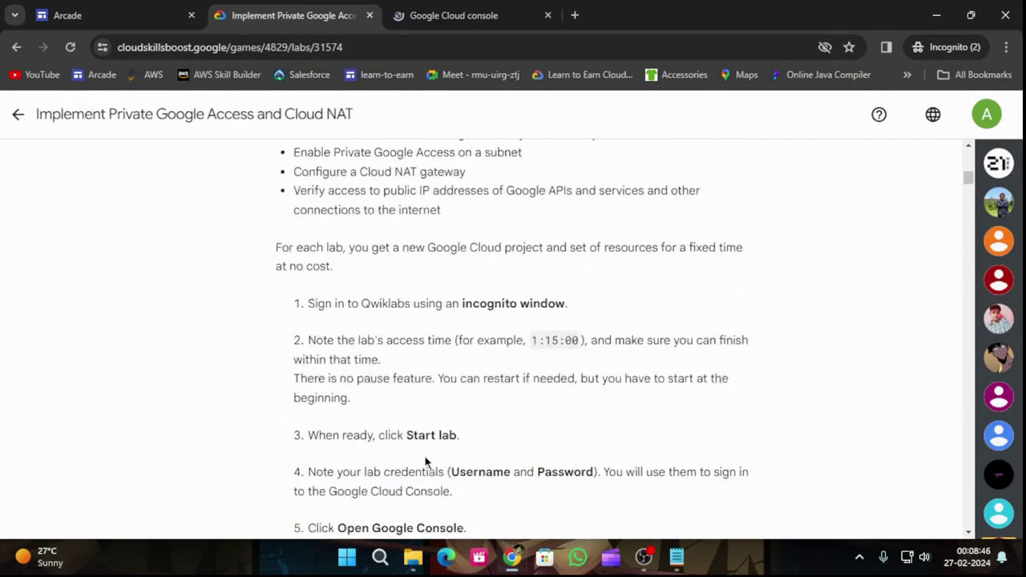
pyautogui.scroll(-2, 425, 426)
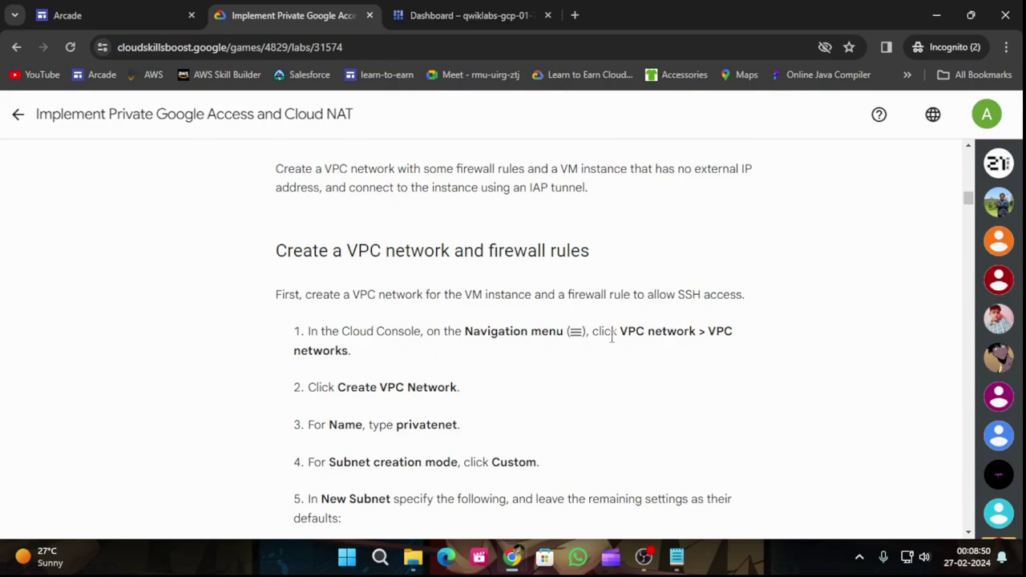
pyautogui.moveTo(709, 333); pyautogui.dragTo(415, 360)
pyautogui.hotkey('ctrl', 'c')
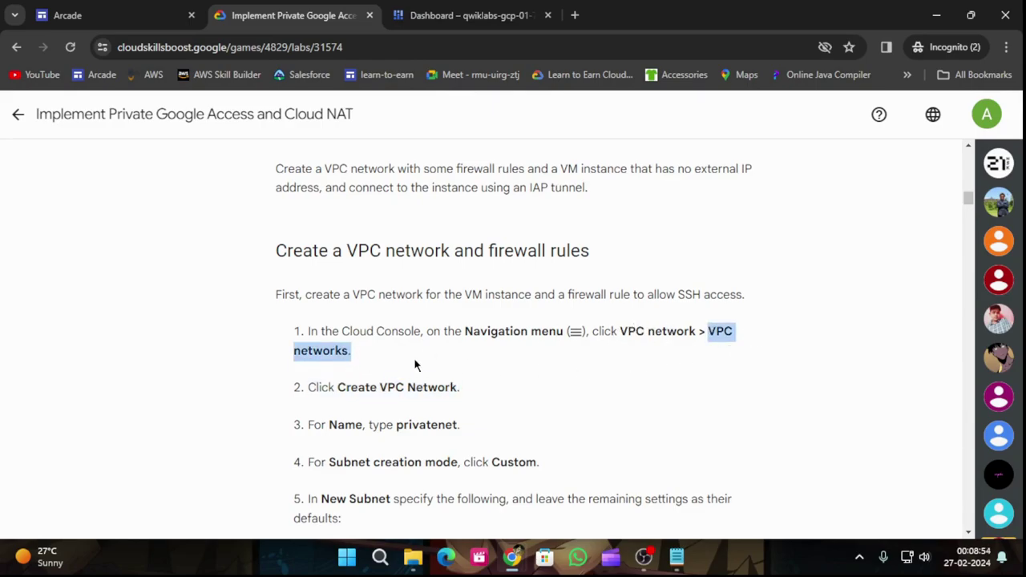
pyautogui.click(448, 12)
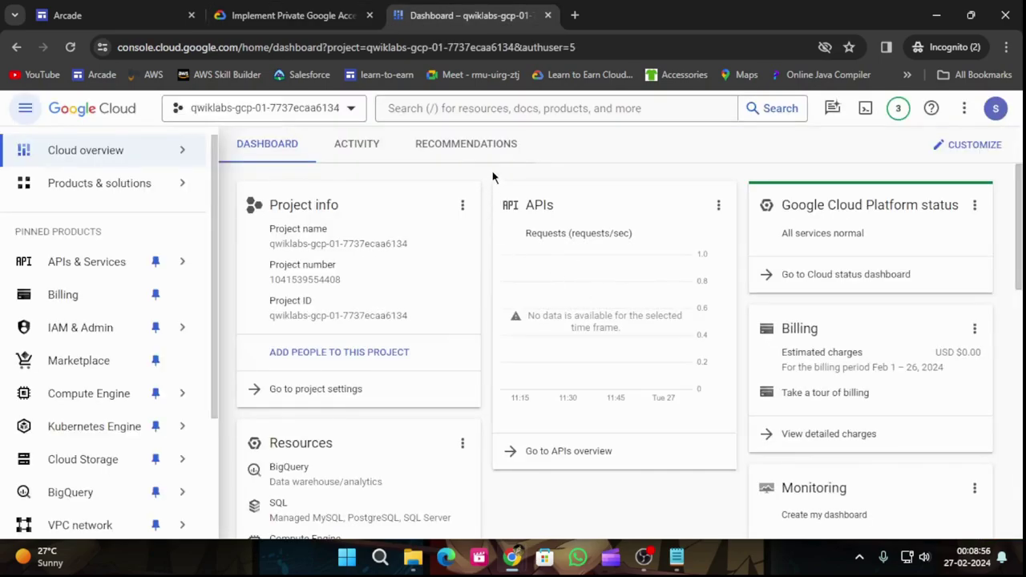
pyautogui.click(499, 108)
pyautogui.hotkey('ctrl', 'v')
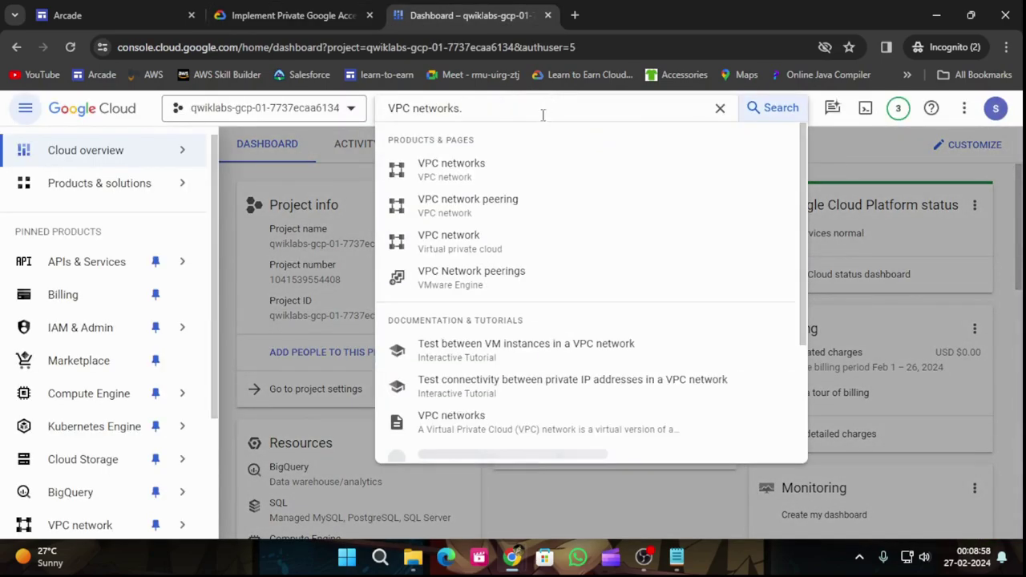
pyautogui.click(561, 175)
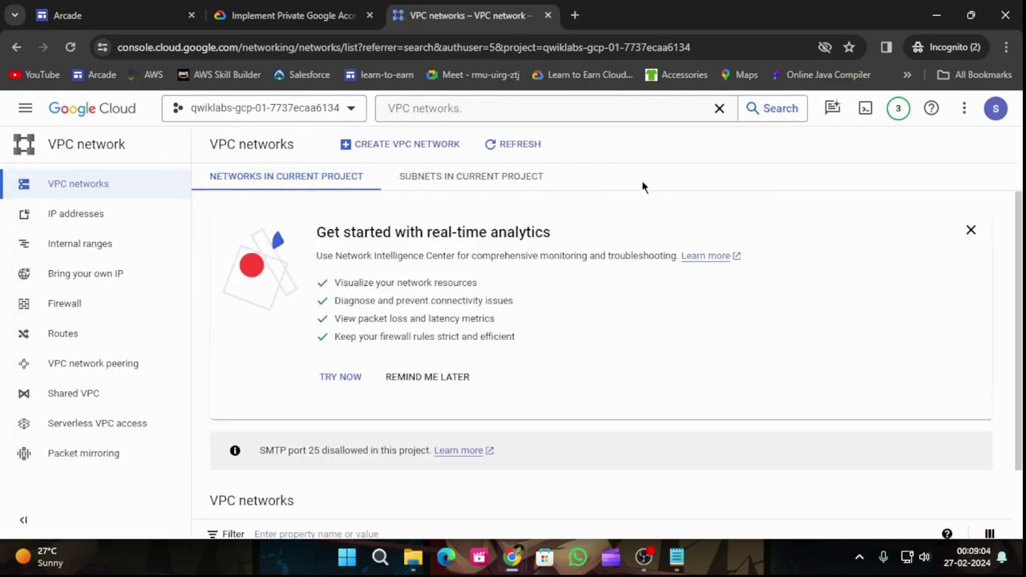
# Start creating a VPC network and name it privatenet, as given in the lab instructions
pyautogui.click(415, 156)
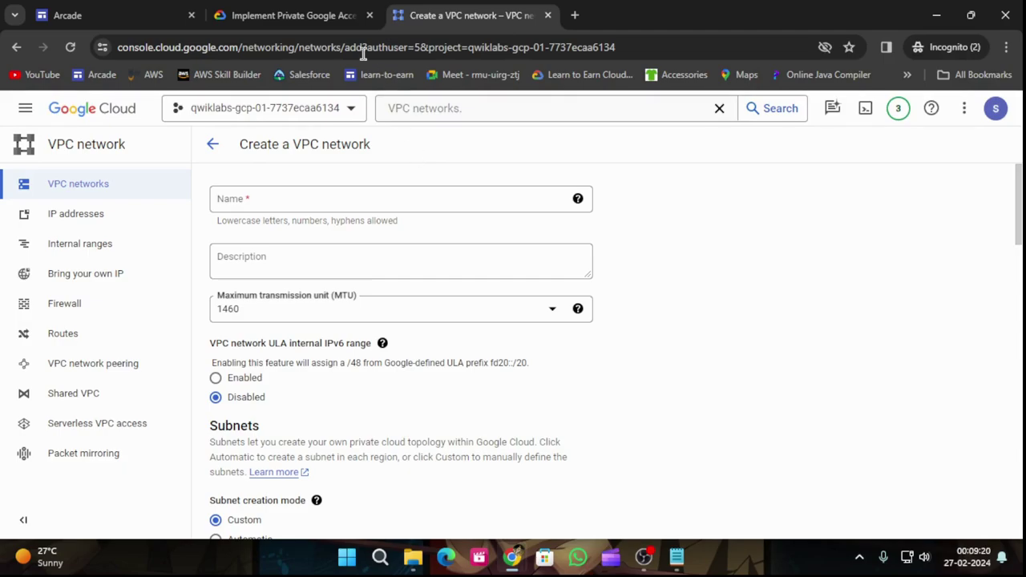
pyautogui.click(293, 12)
pyautogui.scroll(-1, 607, 297)
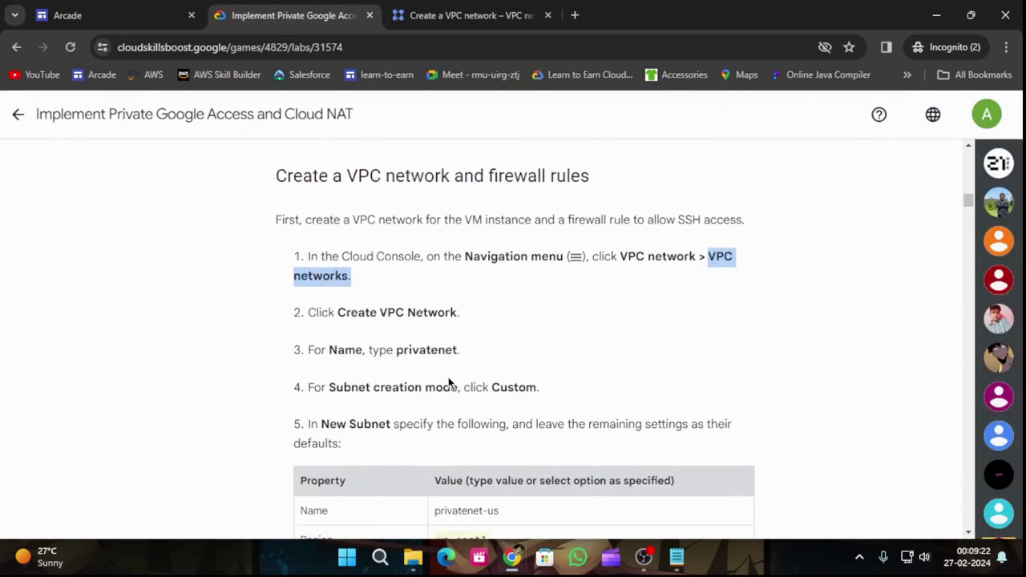
pyautogui.moveTo(398, 350); pyautogui.dragTo(506, 355)
pyautogui.hotkey('ctrl', 'c')
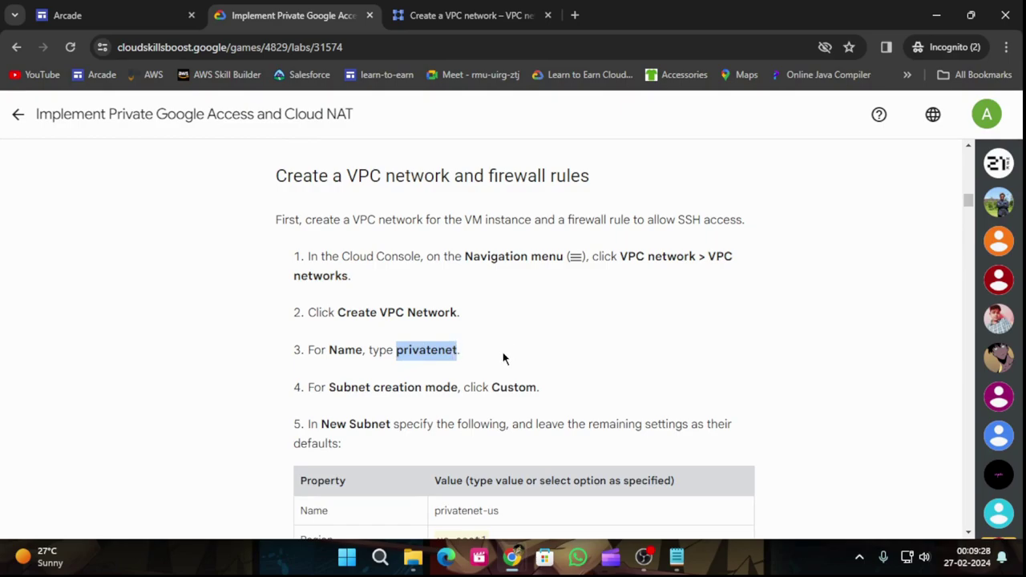
pyautogui.hotkey('ctrl', 'Tab')
pyautogui.click(235, 201)
pyautogui.hotkey('ctrl', 'v')
# Check the network's subnet creation mode against the Custom setting required by the lab instructions
pyautogui.click(277, 9)
pyautogui.scroll(-3, 580, 313)
pyautogui.scroll(1, 561, 321)
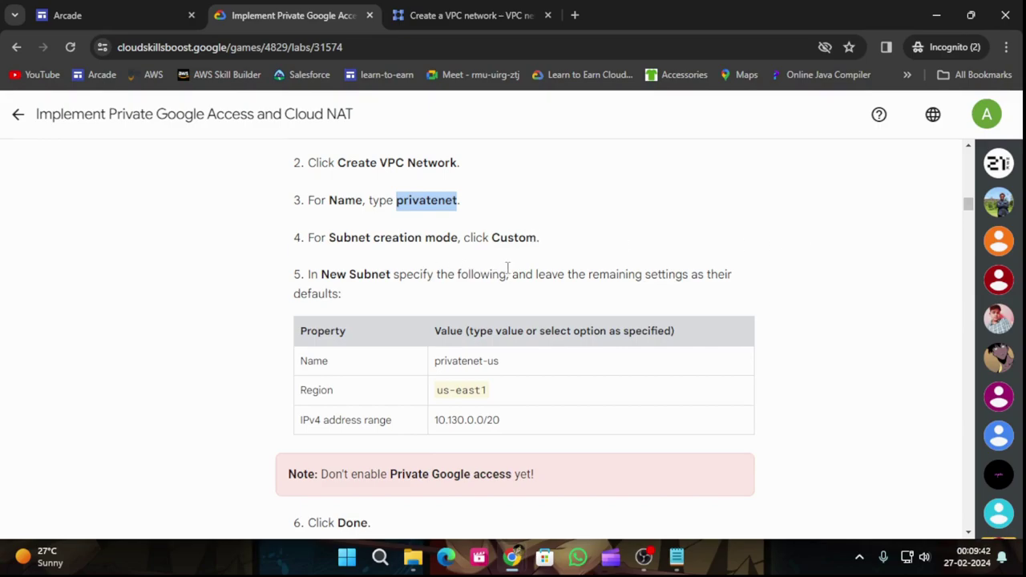
pyautogui.click(409, 9)
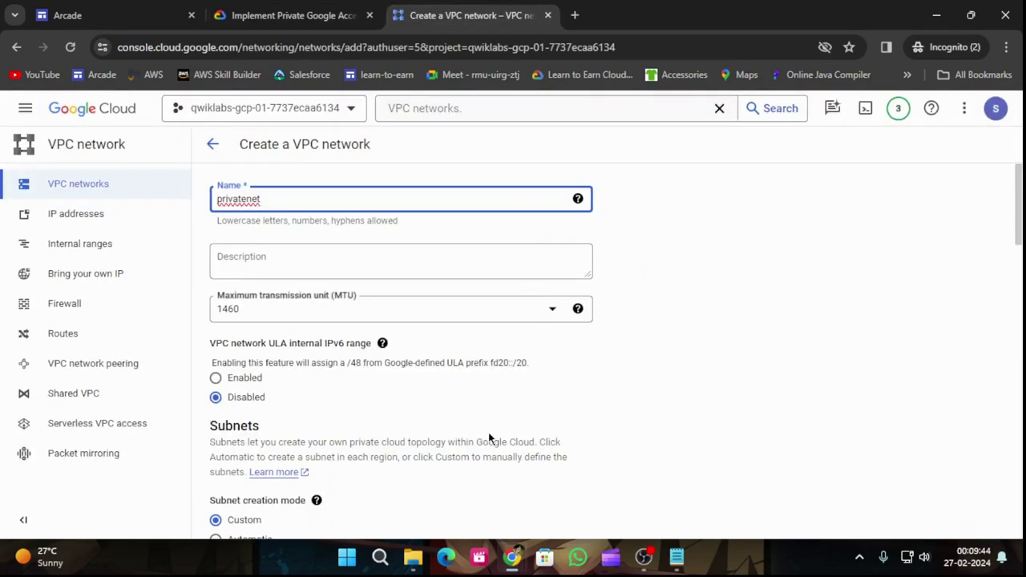
pyautogui.click(382, 344)
pyautogui.scroll(-1, 389, 355)
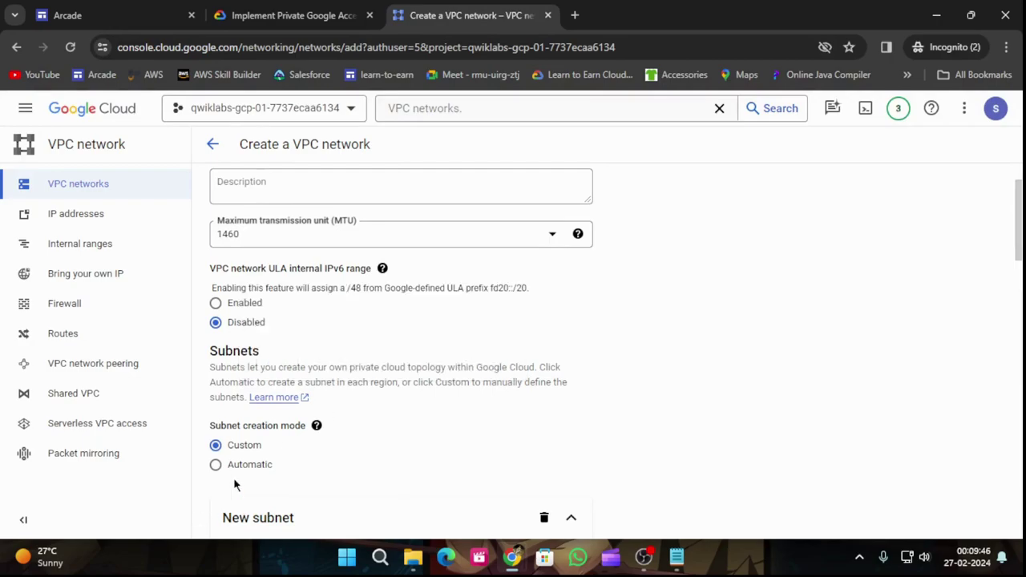
# Name the new subnet privatenet-us, copying the name from the lab's property table
pyautogui.click(296, 10)
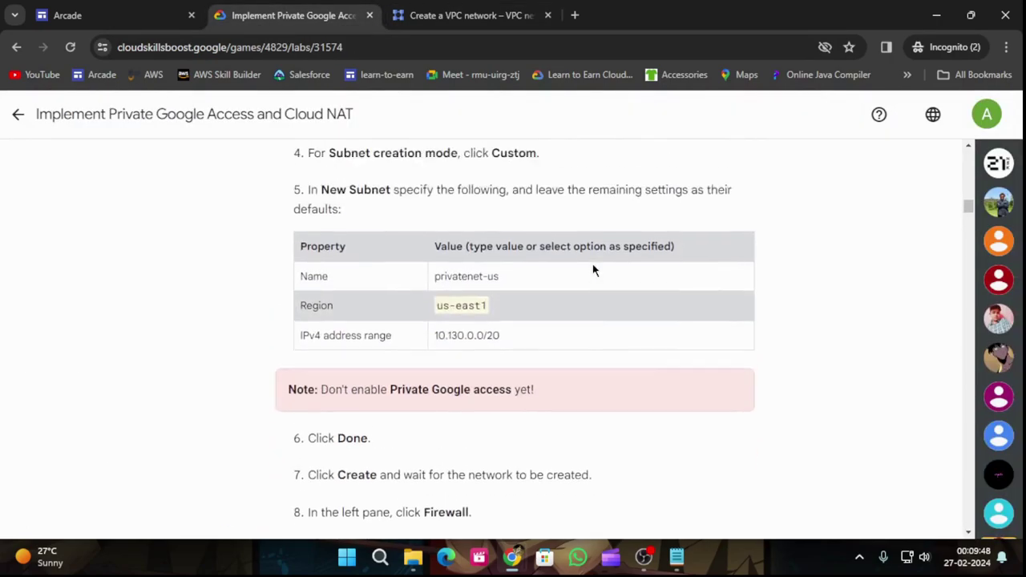
pyautogui.scroll(1, 594, 268)
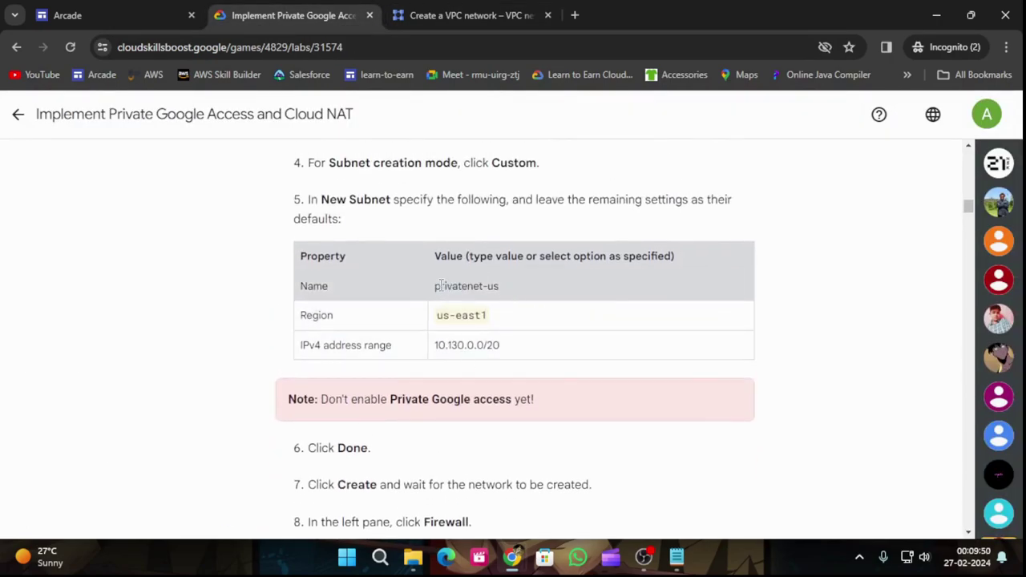
pyautogui.moveTo(434, 286); pyautogui.dragTo(498, 280)
pyautogui.hotkey('ctrl', 'c')
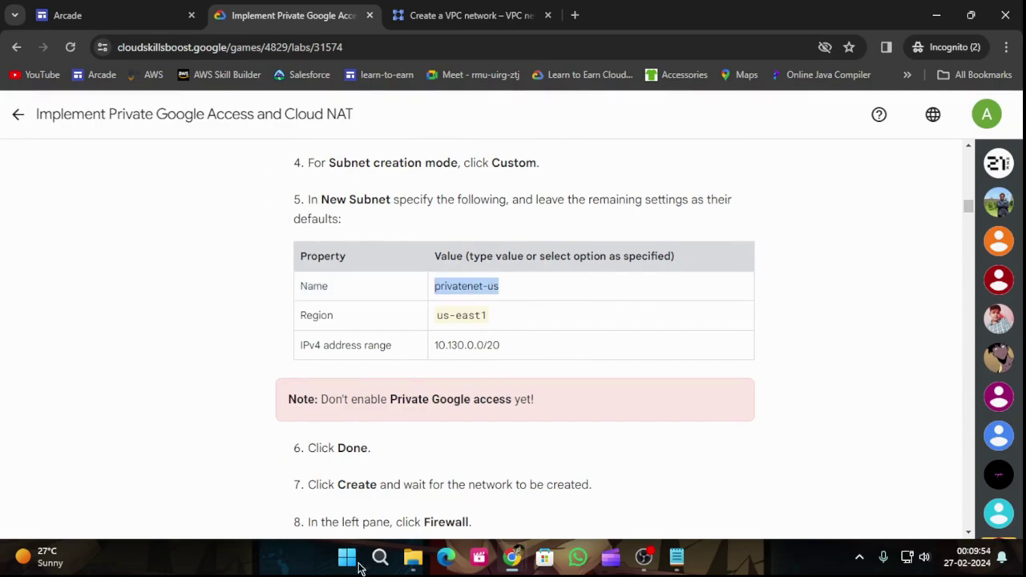
pyautogui.click(465, 15)
pyautogui.scroll(-4, 495, 286)
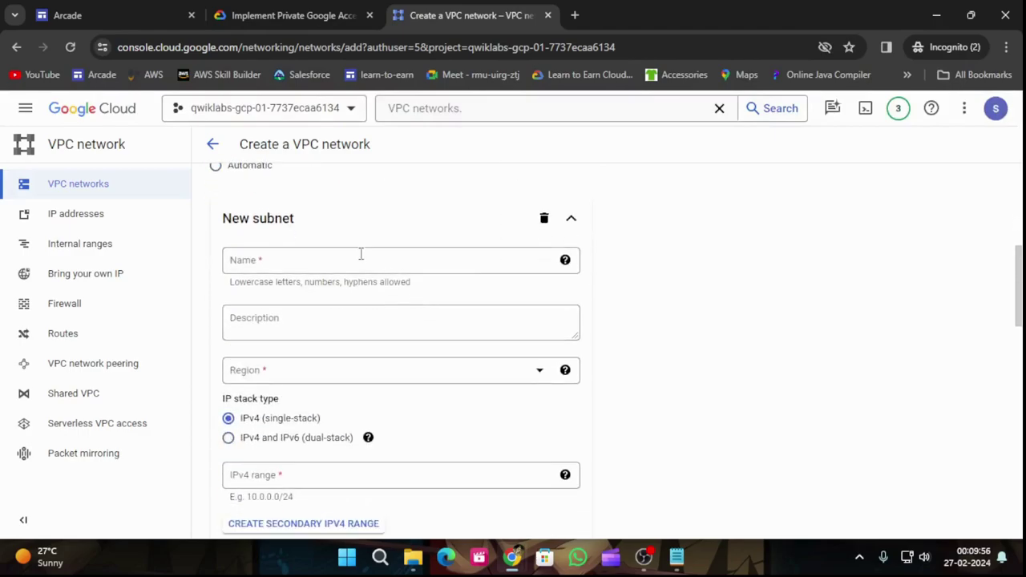
pyautogui.click(361, 260)
pyautogui.hotkey('ctrl', 'v')
# Set the new subnet's region to us-west1
pyautogui.click(280, 15)
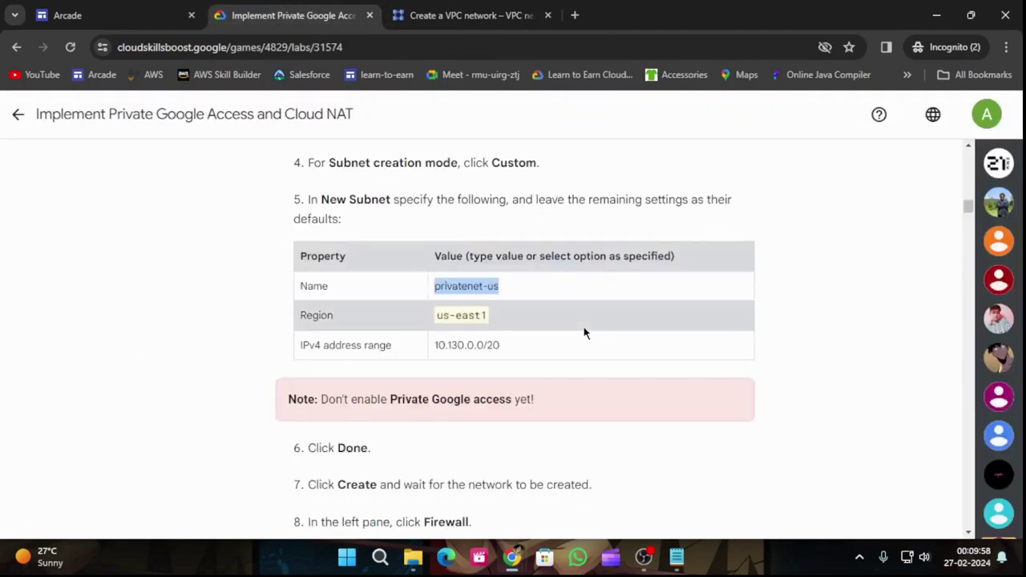
pyautogui.click(491, 319)
pyautogui.moveTo(491, 319); pyautogui.dragTo(440, 331)
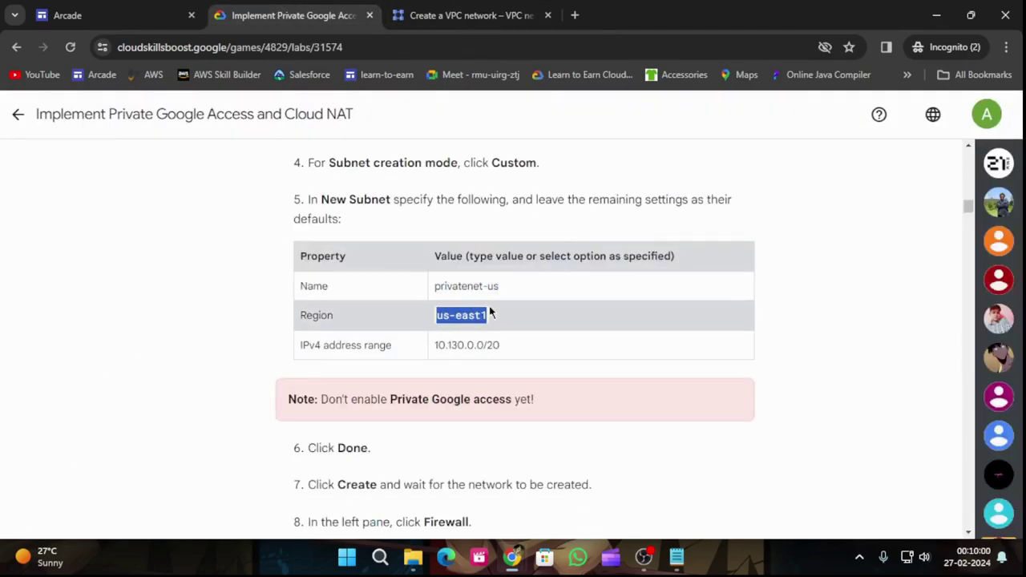
pyautogui.click(482, 6)
pyautogui.click(318, 374)
pyautogui.scroll(-8, 329, 285)
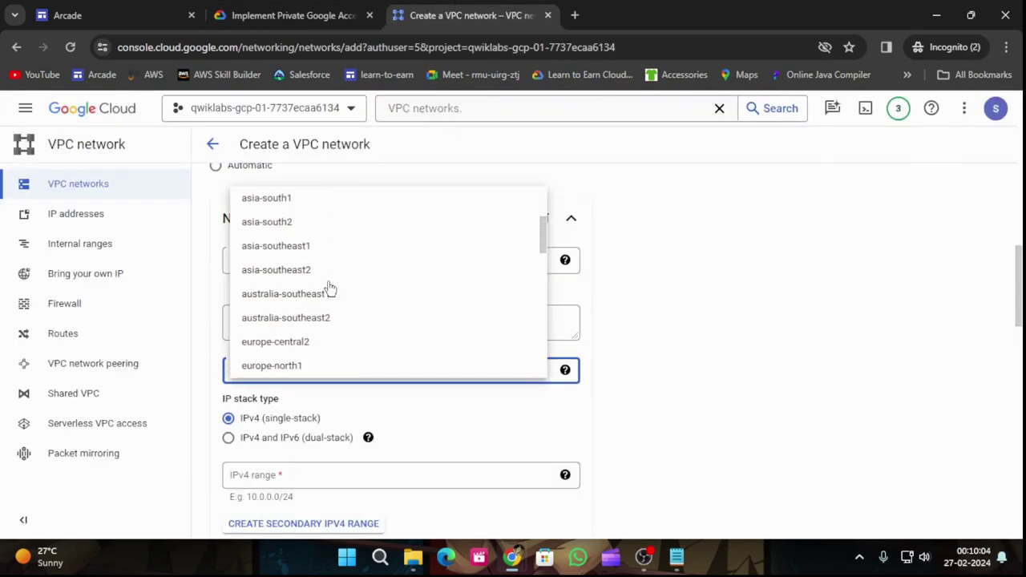
pyautogui.scroll(-1, 327, 345)
pyautogui.scroll(-1, 328, 351)
pyautogui.click(293, 220)
# Recheck the region in the lab instructions and set the new subnet's region to us-east1
pyautogui.click(267, 6)
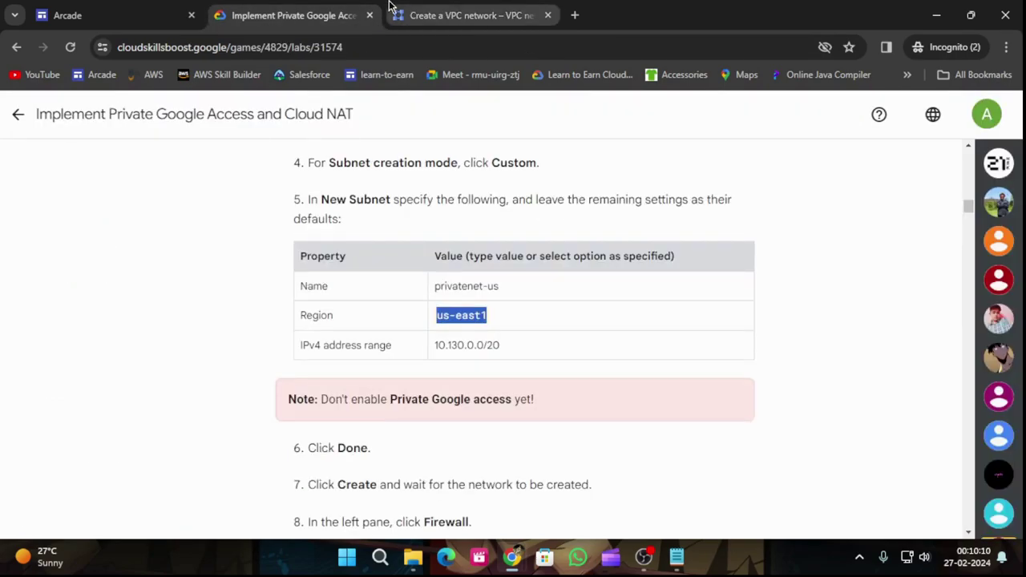
pyautogui.click(461, 15)
pyautogui.click(298, 370)
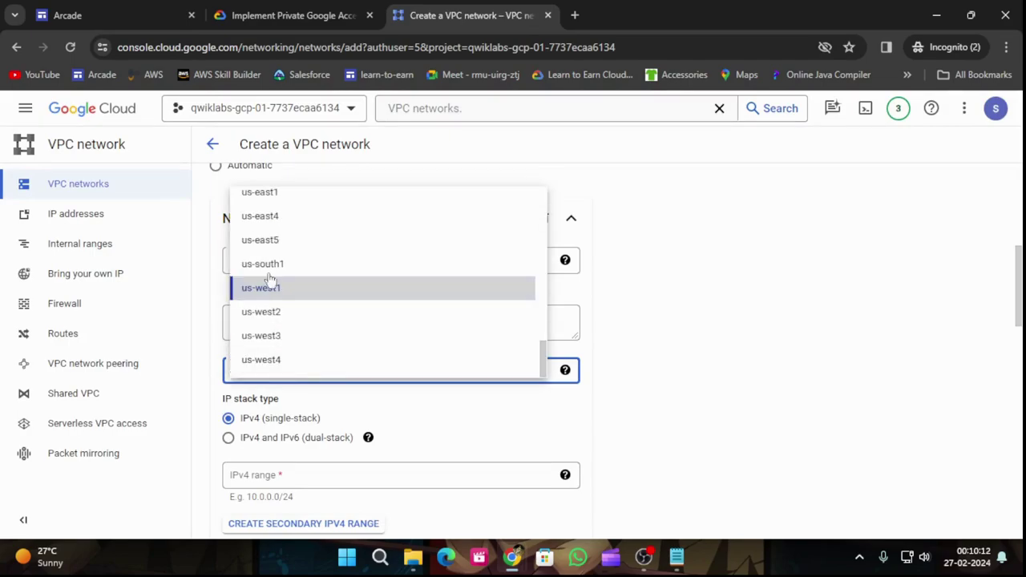
pyautogui.click(262, 192)
# Set the new subnet's IPv4 range to 10.130.0.0/20, copied from the lab's property table
pyautogui.click(326, 15)
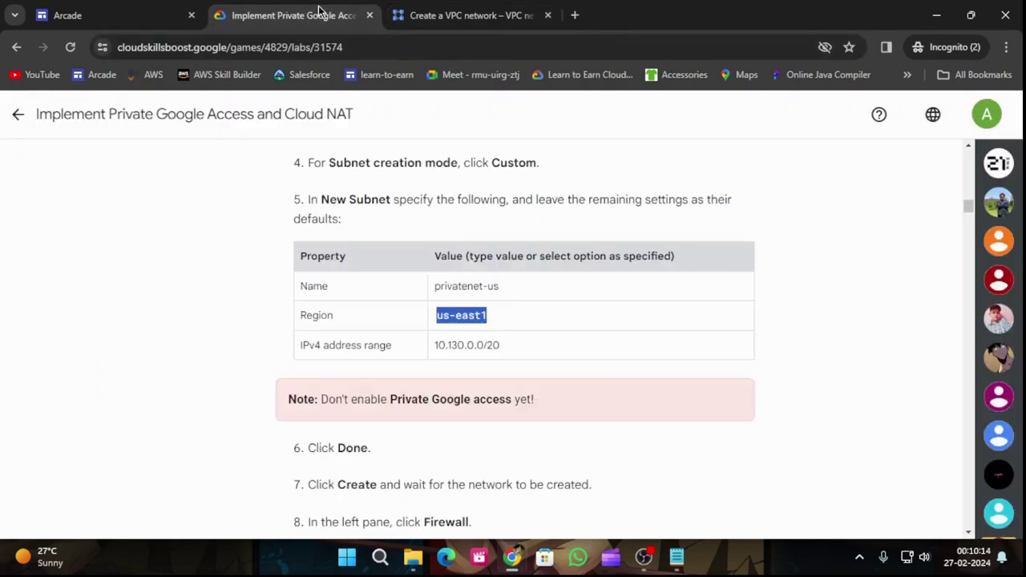
pyautogui.scroll(-1, 497, 276)
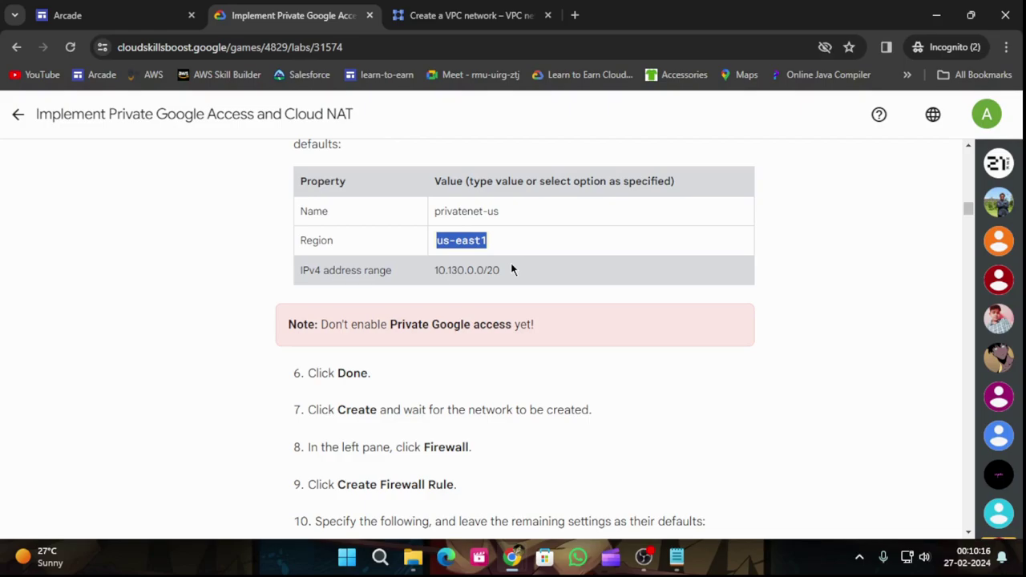
pyautogui.moveTo(502, 272); pyautogui.dragTo(433, 278)
pyautogui.hotkey('ctrl', 'c')
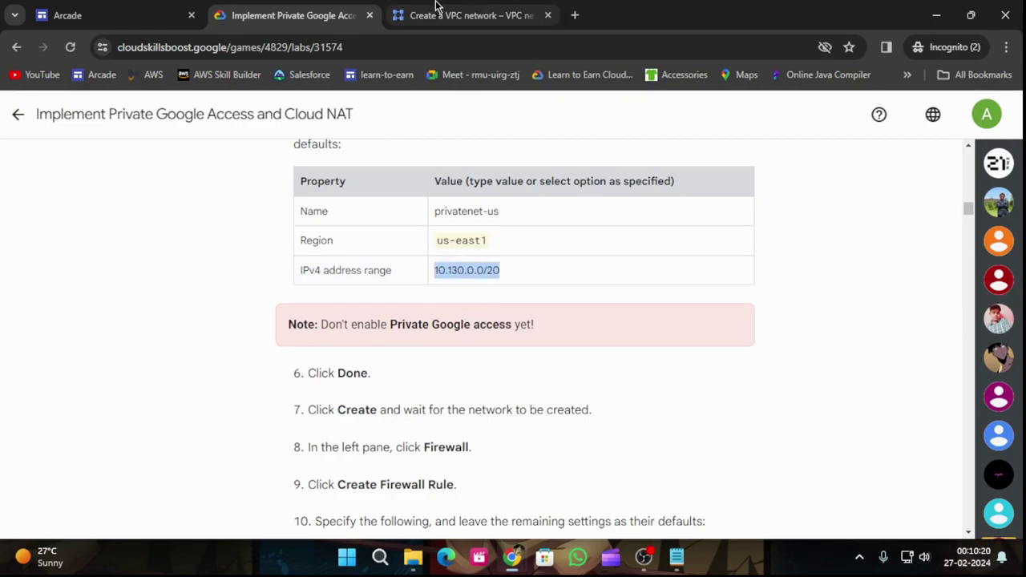
pyautogui.click(473, 15)
pyautogui.scroll(-1, 376, 353)
pyautogui.click(245, 405)
pyautogui.hotkey('ctrl', 'v')
# Review the subnet's Private Google Access setting against the lab note, leave it off and finish the new subnet
pyautogui.click(324, 15)
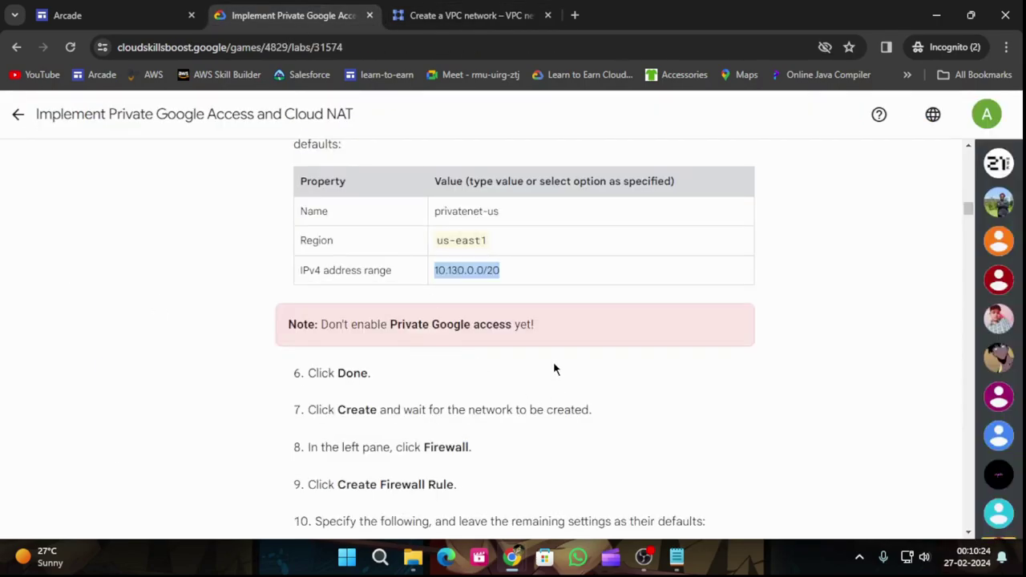
pyautogui.scroll(-2, 553, 364)
pyautogui.click(457, 16)
pyautogui.scroll(-4, 304, 341)
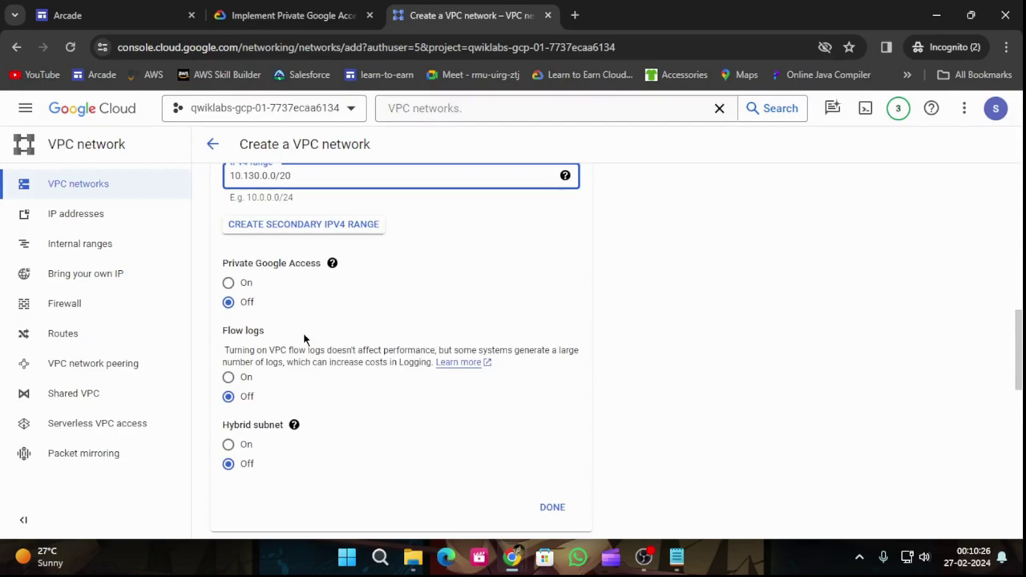
pyautogui.scroll(2, 304, 341)
pyautogui.scroll(-3, 305, 341)
pyautogui.click(535, 359)
pyautogui.scroll(-2, 422, 318)
# Check the next lab instruction and create the privatenet VPC network with the remaining settings at their defaults
pyautogui.click(321, 15)
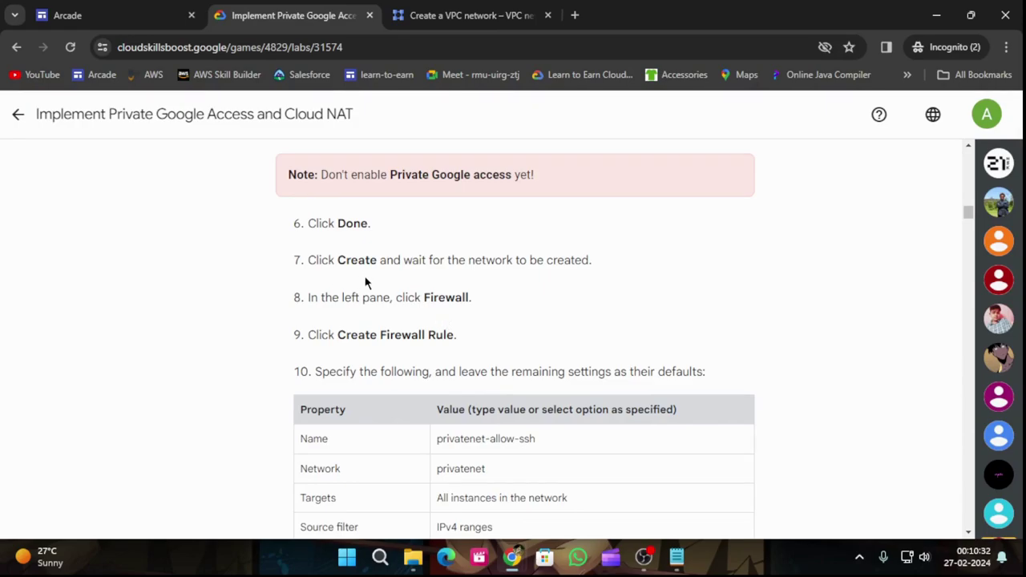
pyautogui.click(465, 15)
pyautogui.scroll(-5, 369, 434)
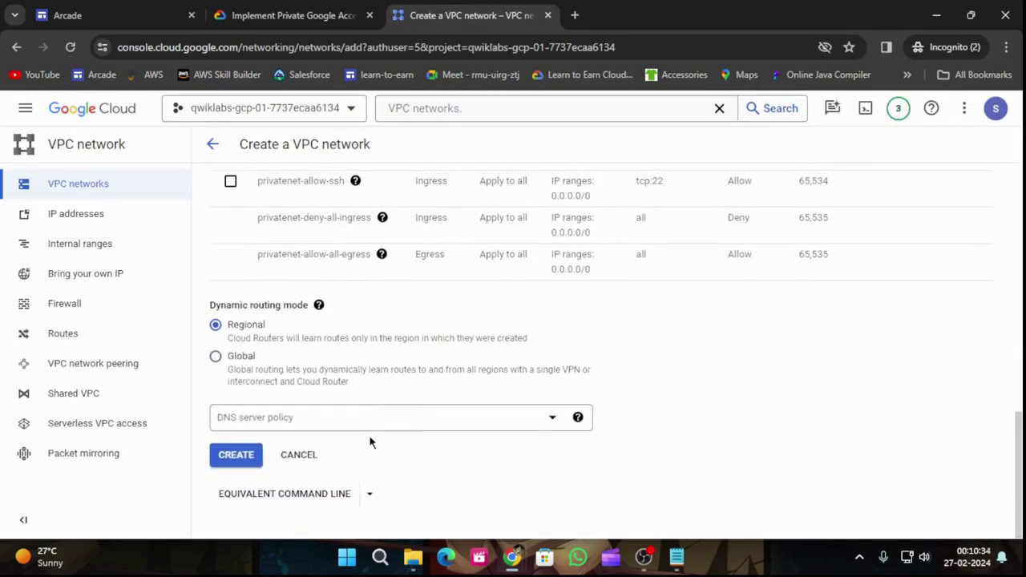
pyautogui.click(222, 456)
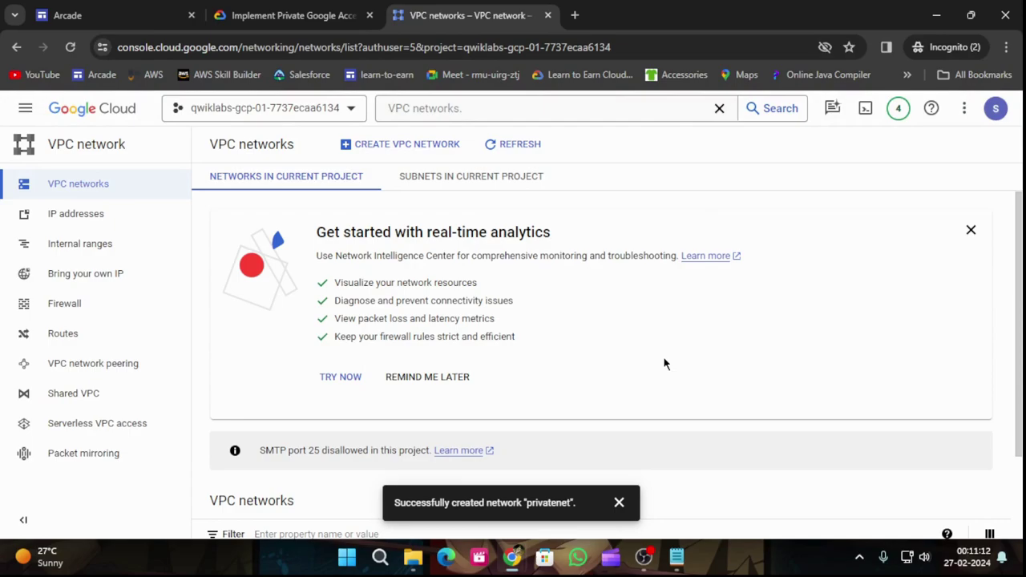
# Go to the project's firewall policies, start a new firewall rule and return to the lab instructions for its settings
pyautogui.click(289, 16)
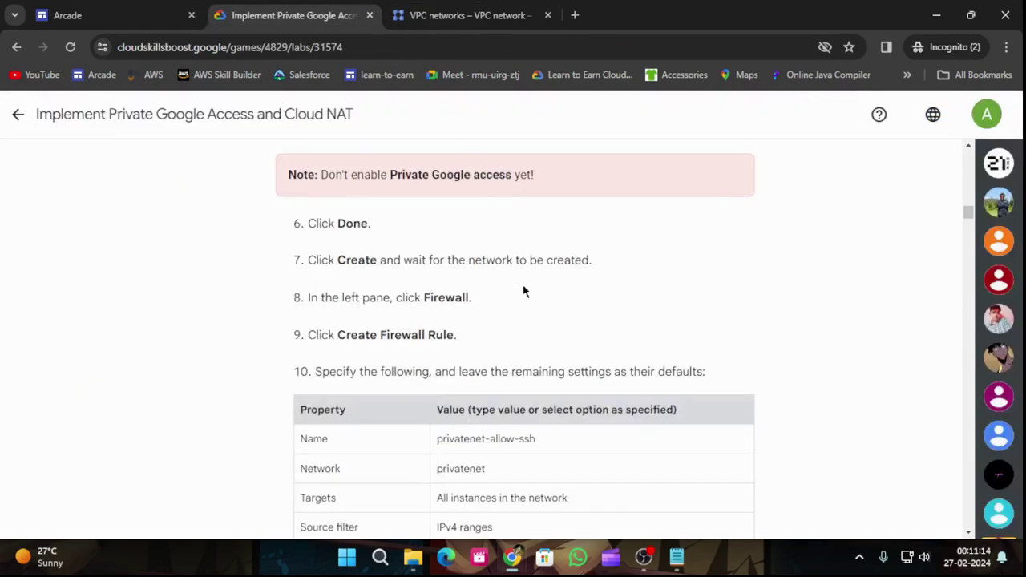
pyautogui.click(470, 15)
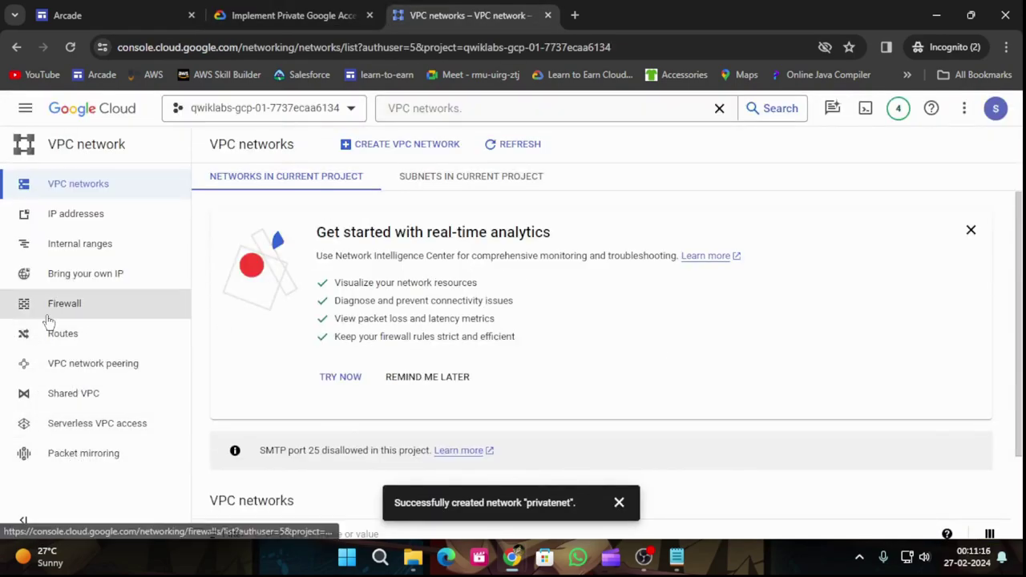
pyautogui.click(172, 299)
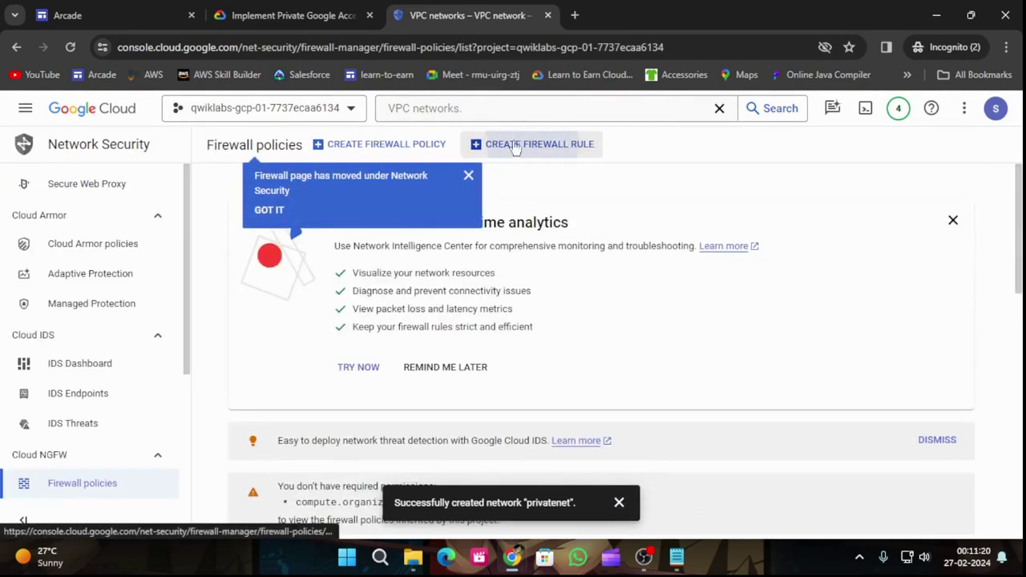
pyautogui.click(533, 143)
pyautogui.click(307, 9)
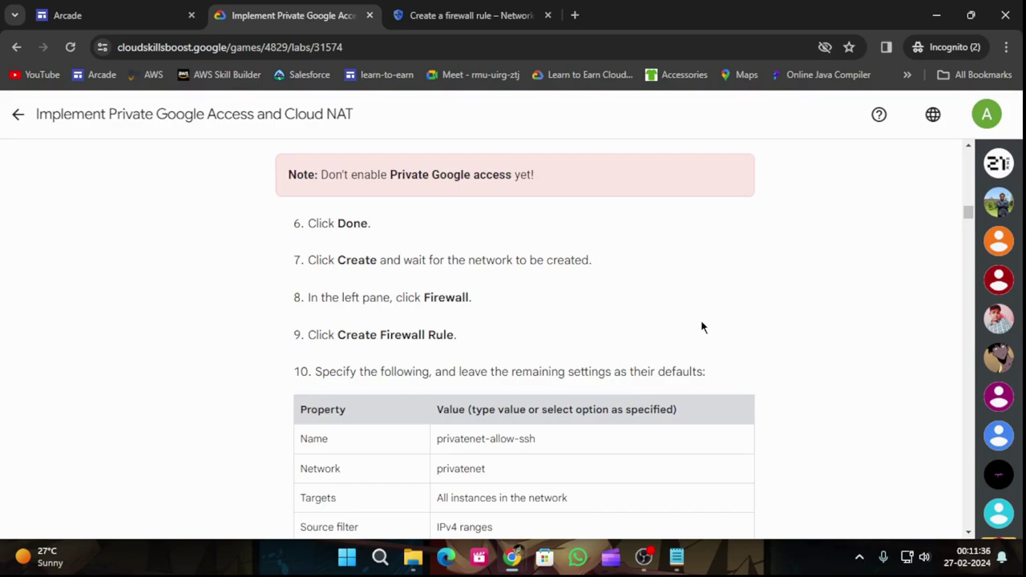
# Name the new firewall rule privatenet-allow-ssh, copied from the lab's property table
pyautogui.scroll(-1, 652, 371)
pyautogui.moveTo(484, 362); pyautogui.dragTo(572, 362)
pyautogui.hotkey('ctrl', 'c')
pyautogui.click(471, 15)
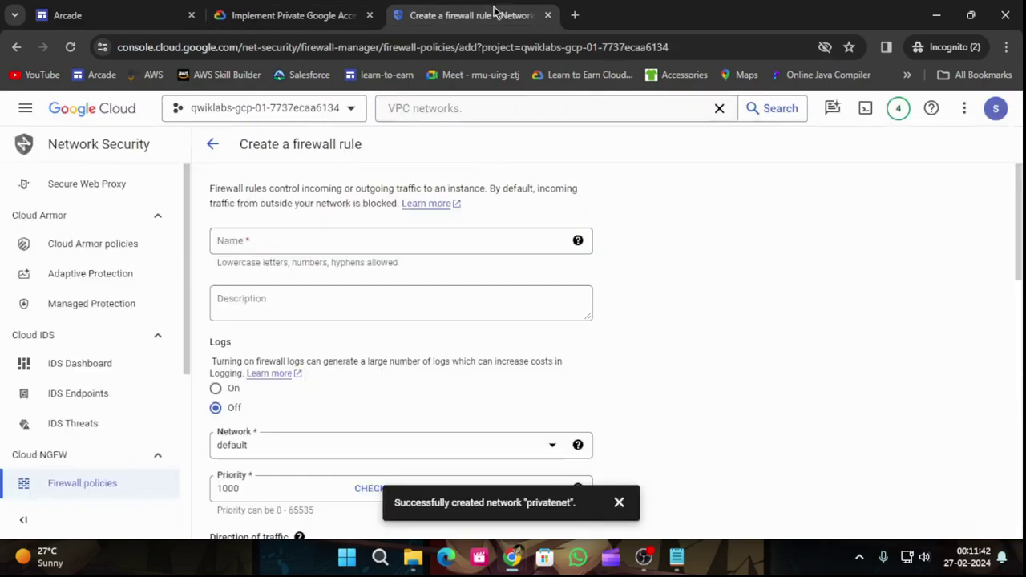
pyautogui.click(393, 241)
pyautogui.hotkey('ctrl', 'v')
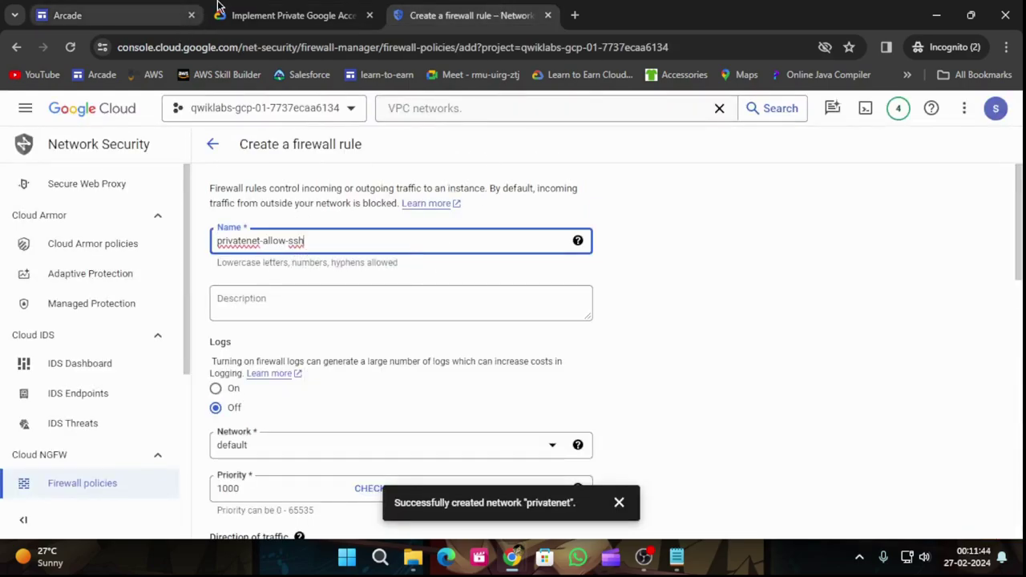
# Check the network required by the lab table and set the firewall rule's network to privatenet
pyautogui.click(293, 15)
pyautogui.scroll(-1, 409, 324)
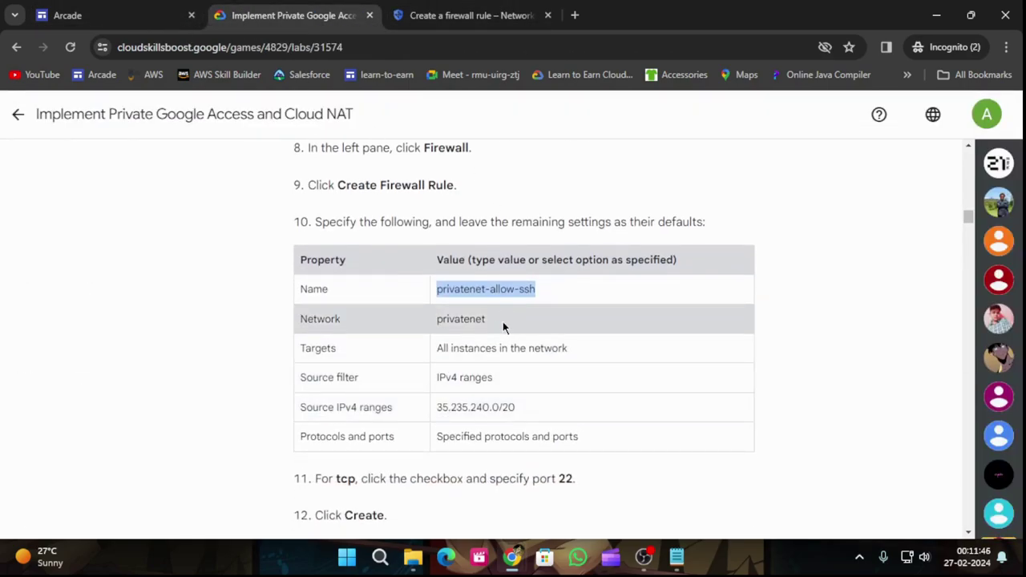
pyautogui.click(471, 15)
pyautogui.scroll(-2, 355, 372)
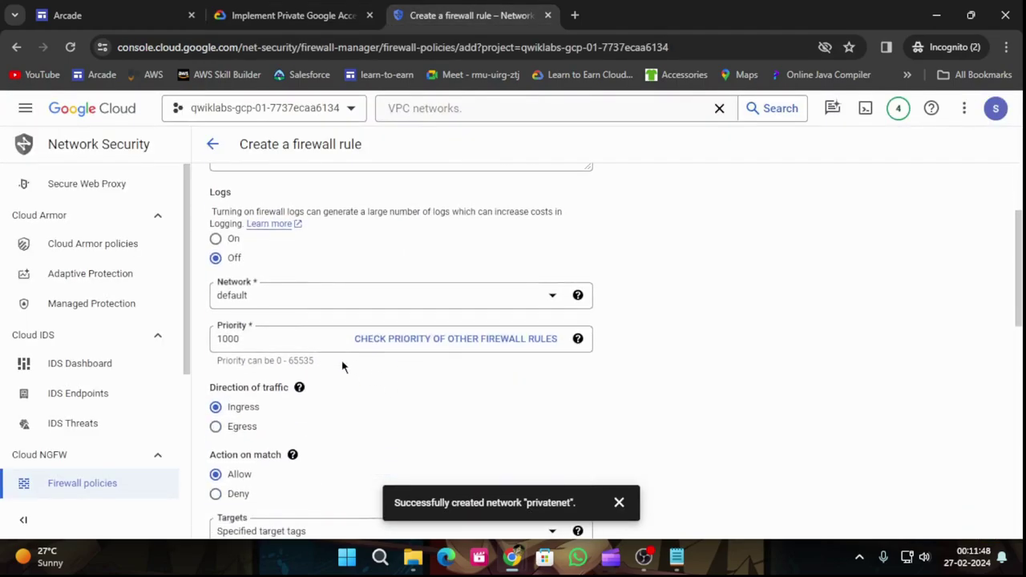
pyautogui.click(288, 298)
pyautogui.click(253, 380)
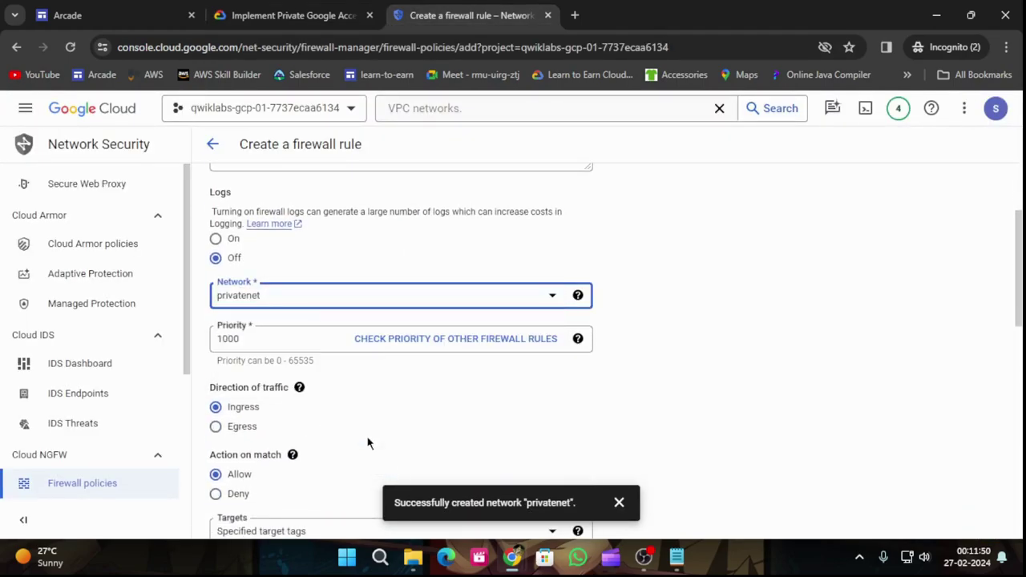
# Check the lab table and set the firewall rule's targets to All instances in the network
pyautogui.click(303, 8)
pyautogui.scroll(-1, 639, 314)
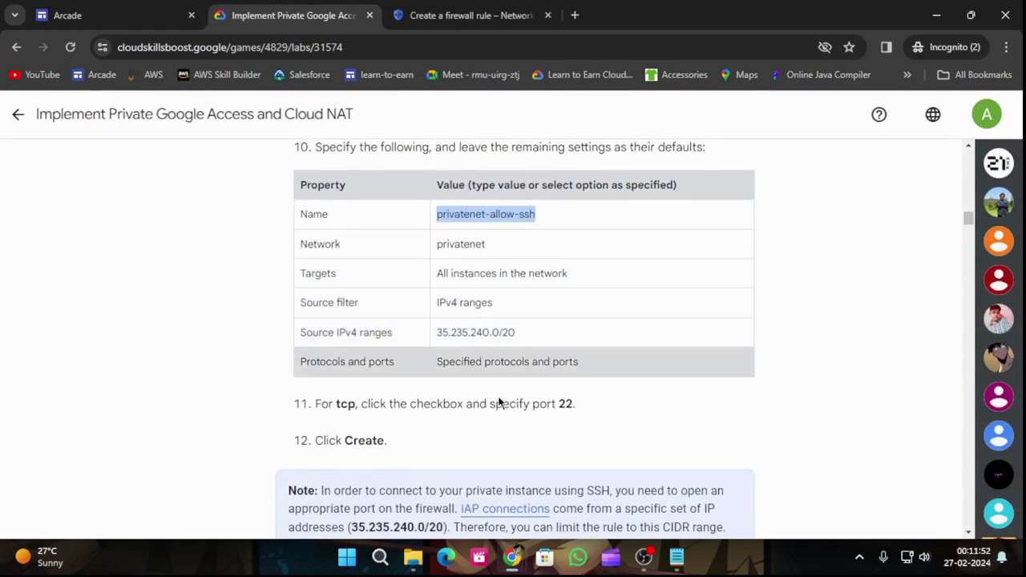
pyautogui.click(508, 6)
pyautogui.scroll(-1, 333, 376)
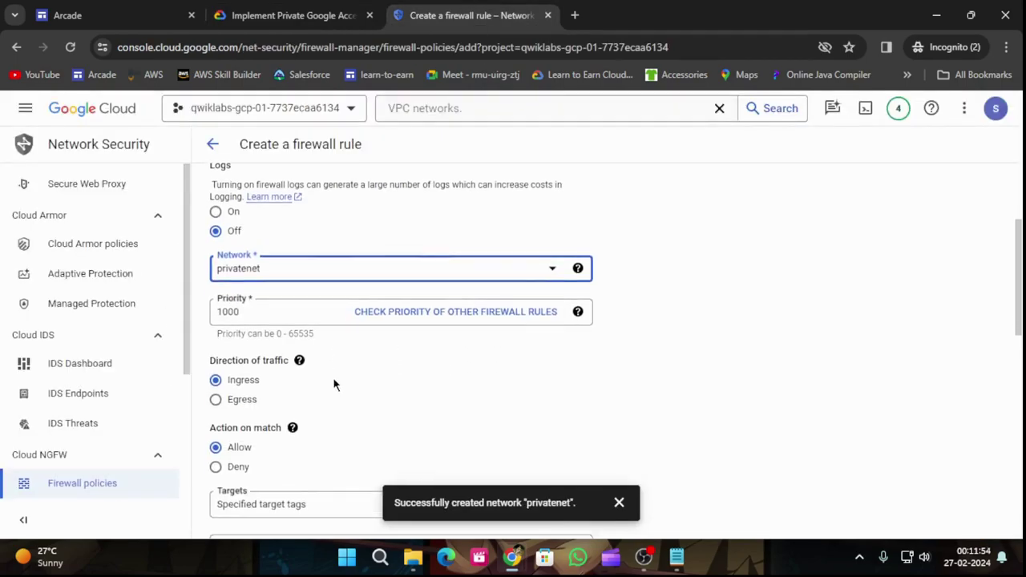
pyautogui.click(390, 459)
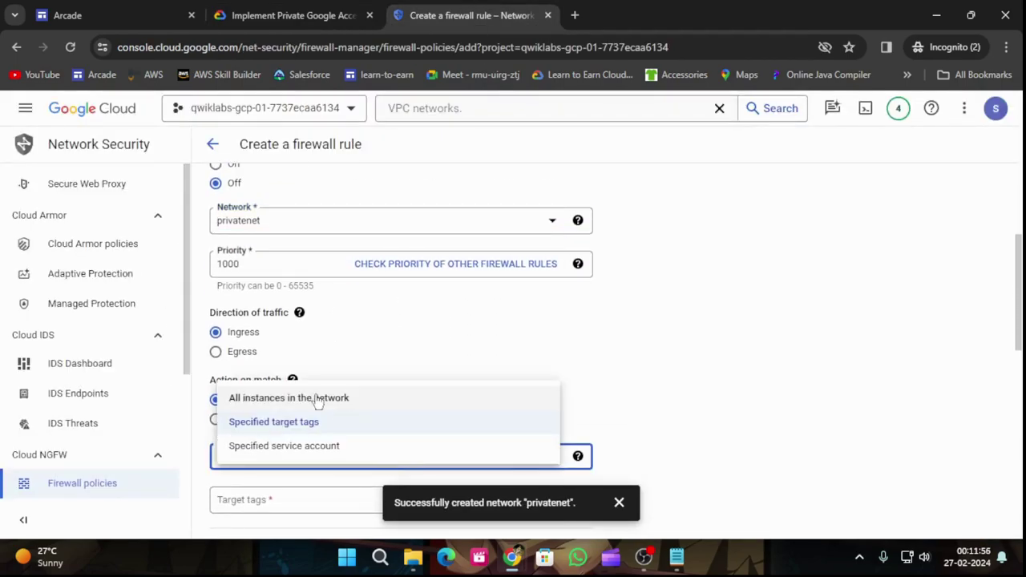
pyautogui.click(313, 400)
# Keep the source filter on IPv4 ranges and set the source range to 35.235.240.0/20, copied from the lab table
pyautogui.click(313, 11)
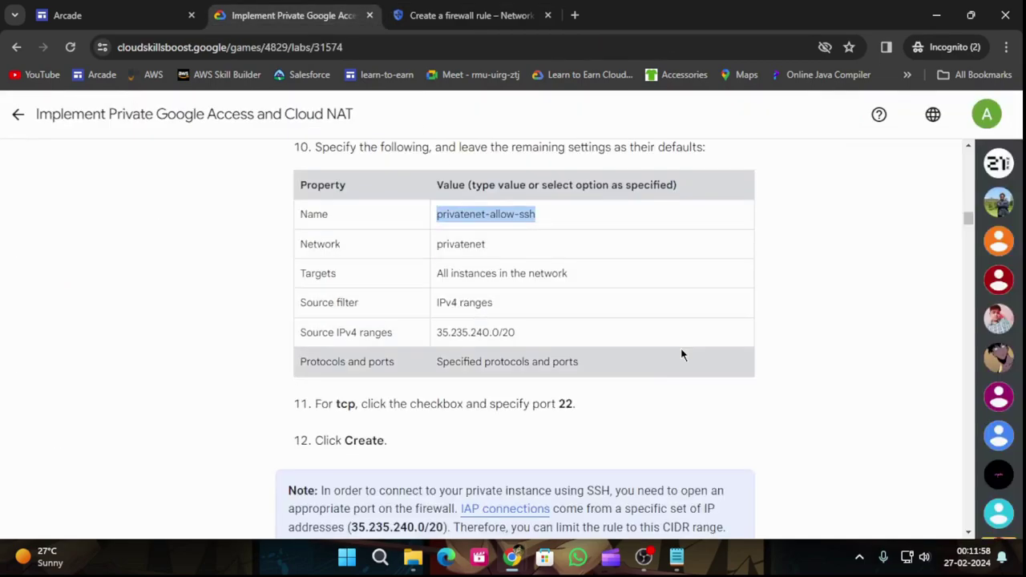
pyautogui.scroll(-2, 679, 345)
pyautogui.moveTo(527, 183); pyautogui.dragTo(442, 187)
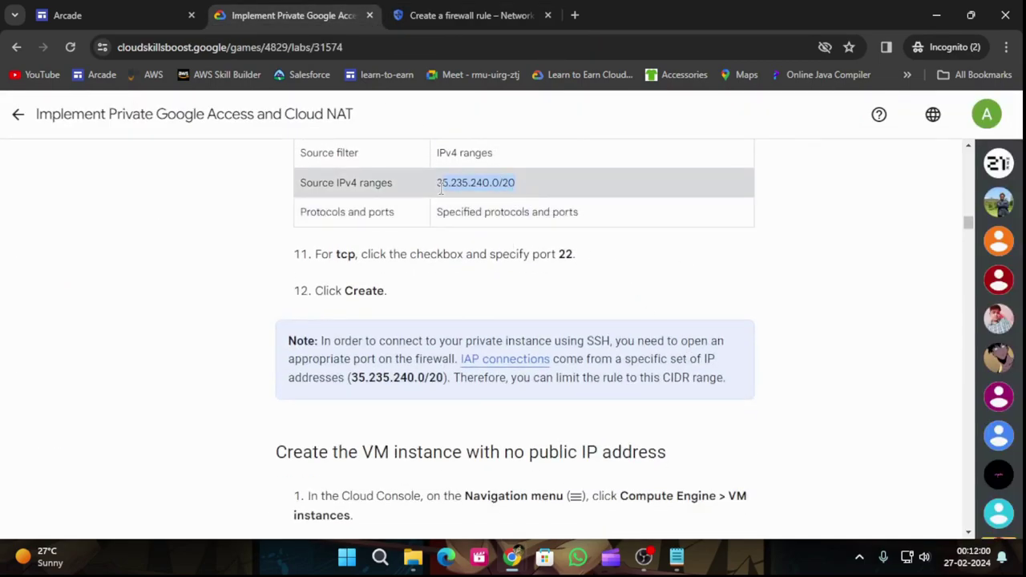
pyautogui.click(513, 16)
pyautogui.scroll(-2, 451, 372)
pyautogui.click(270, 363)
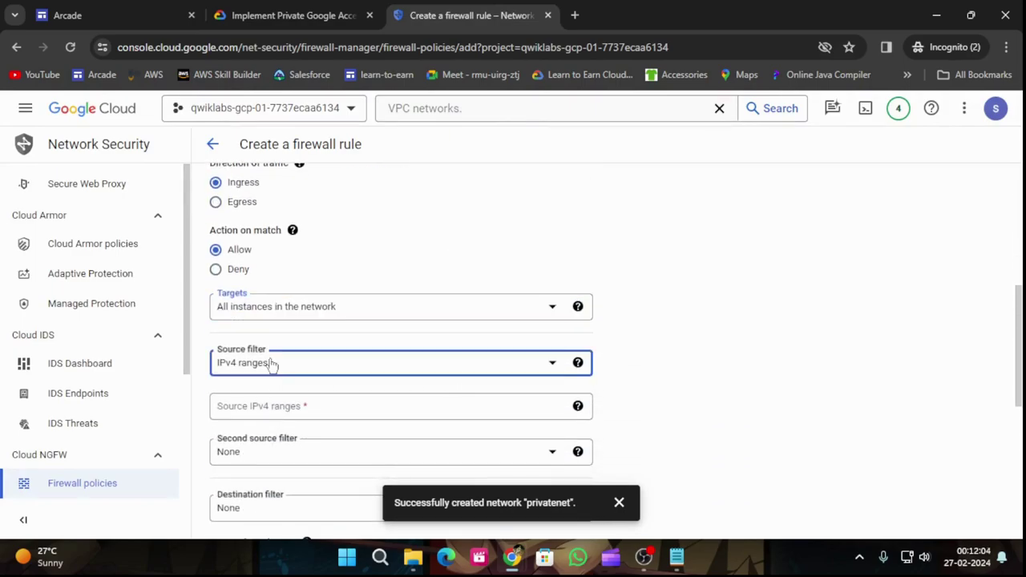
pyautogui.click(284, 373)
pyautogui.click(286, 409)
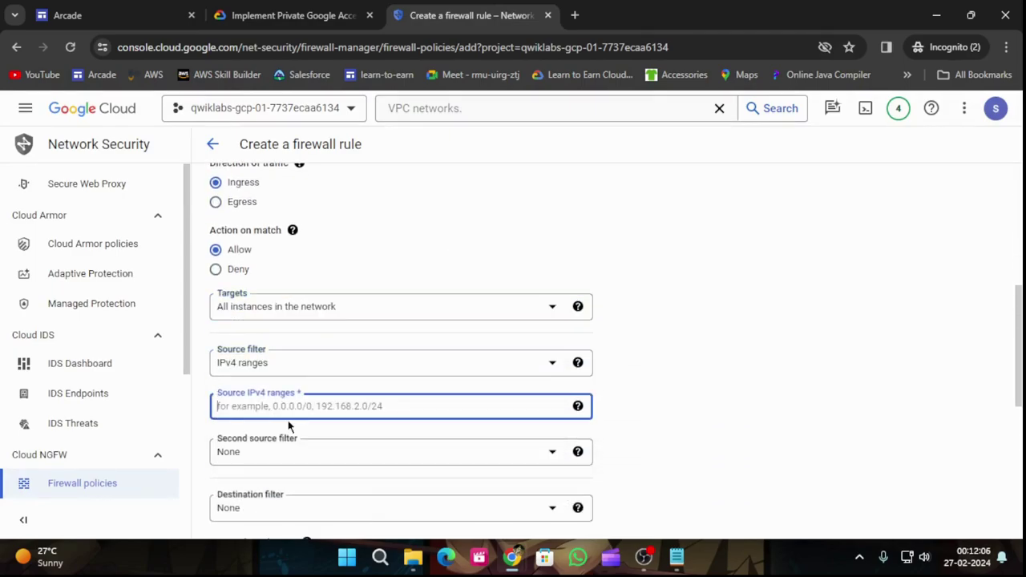
pyautogui.write('35.235.240.0/20')
# Enable TCP under the specified protocols and set its port to 22, as the lab instructions require
pyautogui.click(317, 16)
pyautogui.scroll(-1, 500, 297)
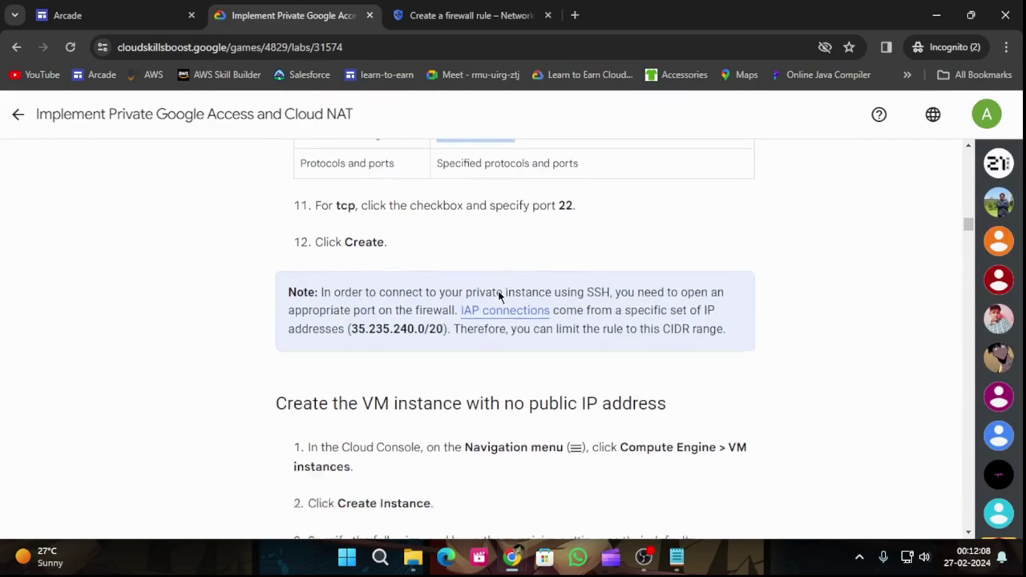
pyautogui.scroll(1, 527, 200)
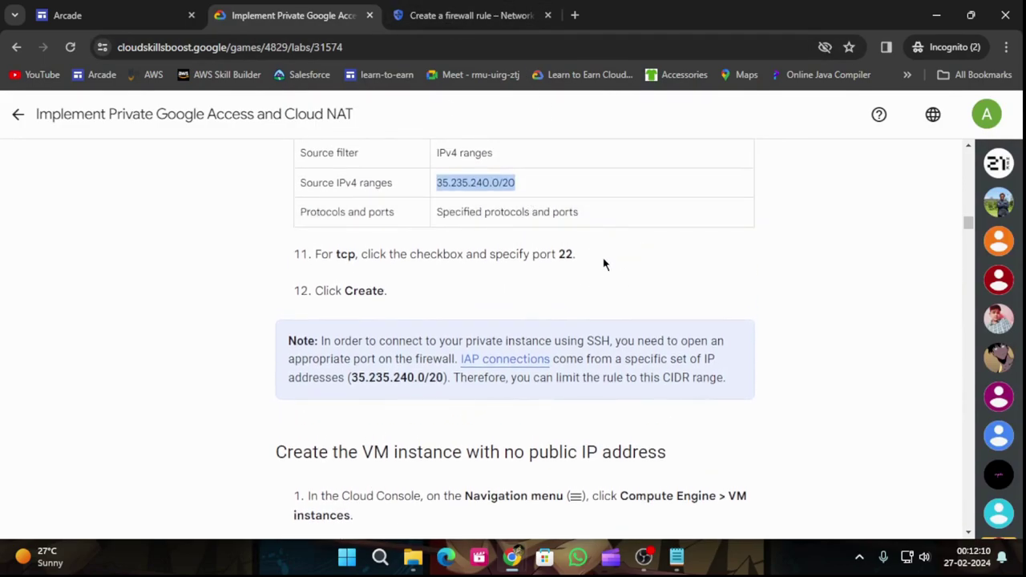
pyautogui.click(437, 12)
pyautogui.scroll(-3, 408, 321)
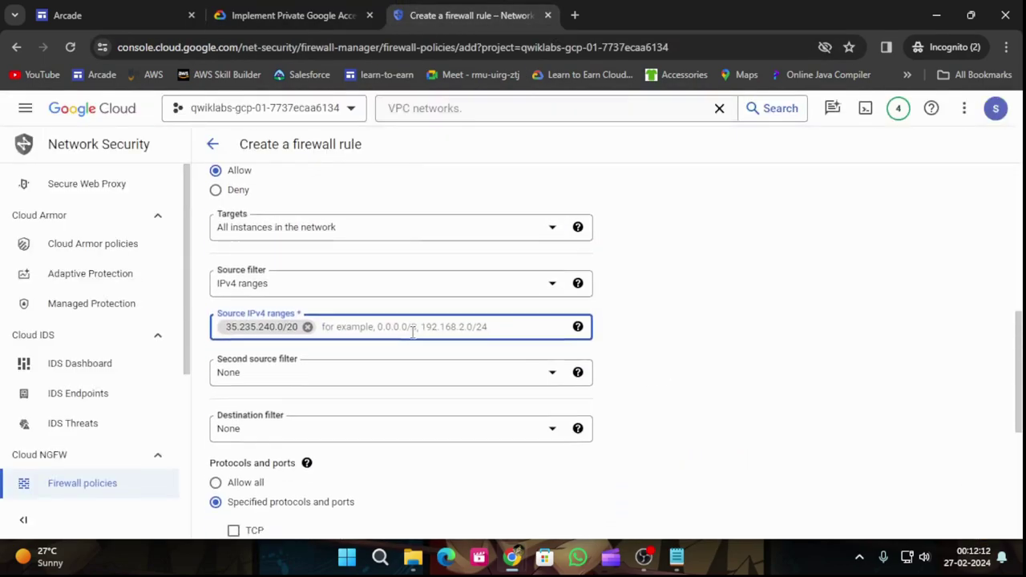
pyautogui.click(234, 385)
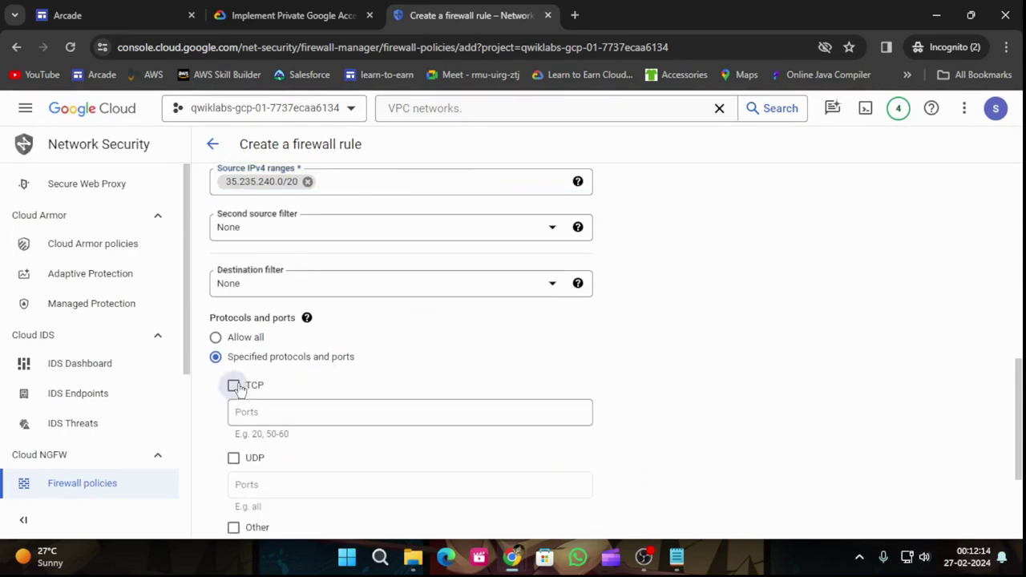
pyautogui.click(282, 409)
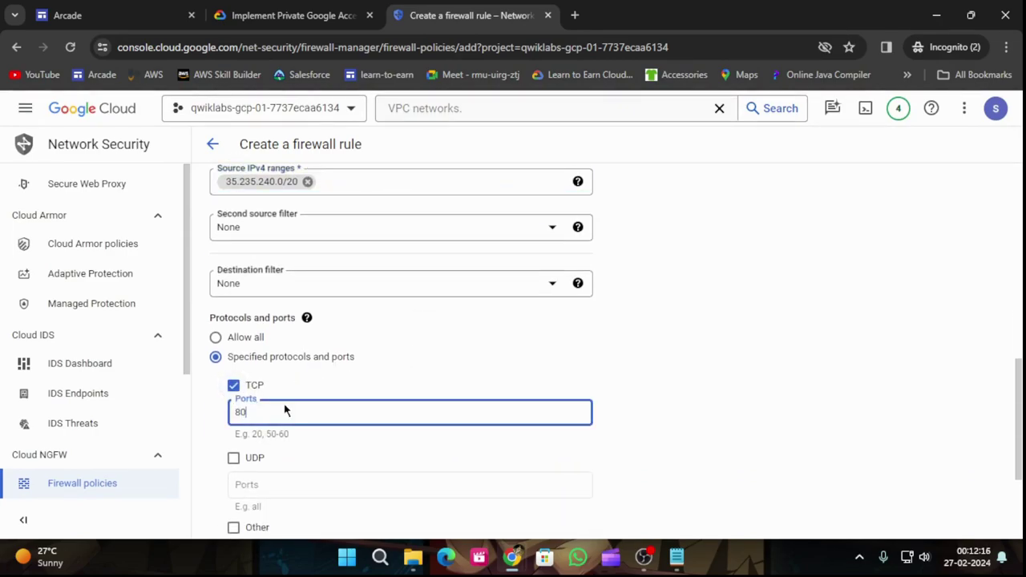
pyautogui.click(333, 11)
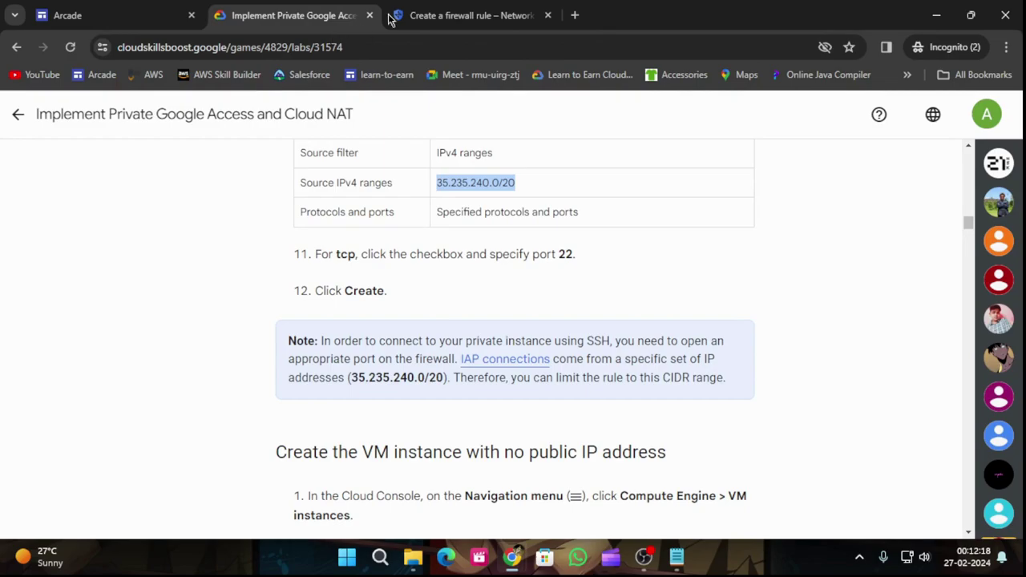
pyautogui.click(454, 11)
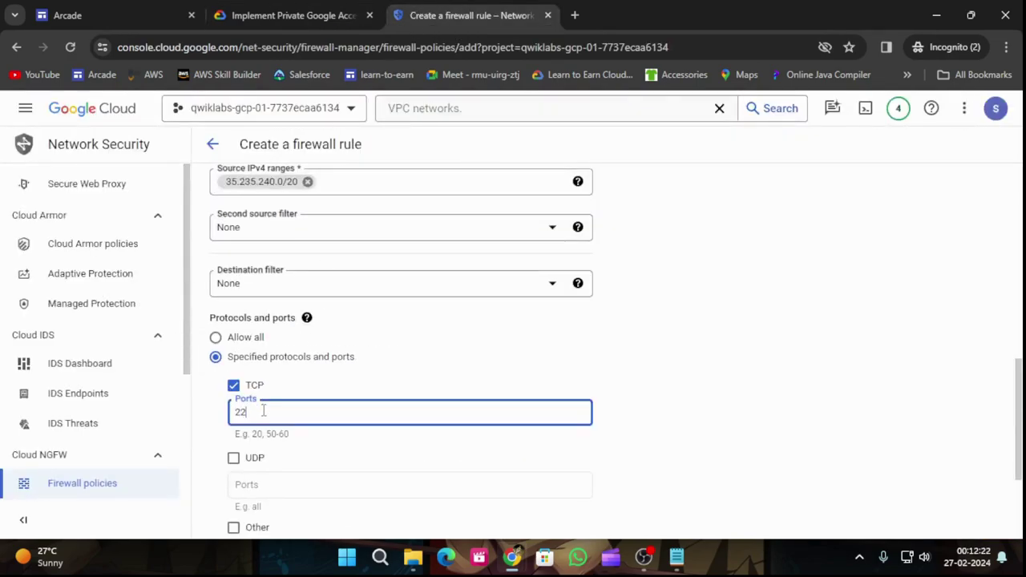
# Check the remaining lab instruction and create the privatenet-allow-ssh firewall rule
pyautogui.click(248, 11)
pyautogui.scroll(-1, 533, 254)
pyautogui.click(454, 11)
pyautogui.scroll(-2, 401, 270)
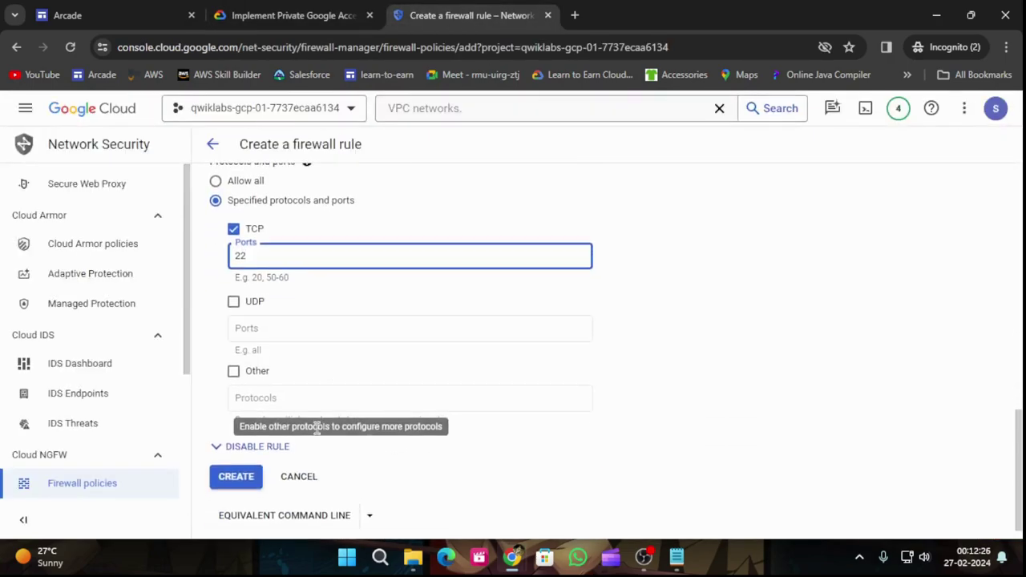
pyautogui.click(245, 464)
# Go to the lab section on creating the VM without a public IP address and copy the instance name vm-internal
pyautogui.click(293, 8)
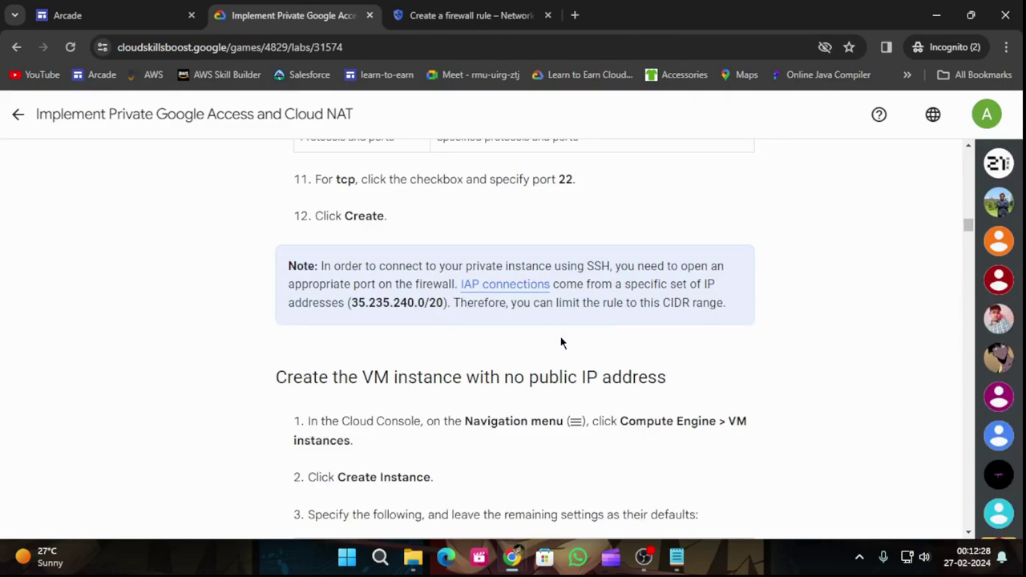
pyautogui.scroll(-3, 618, 344)
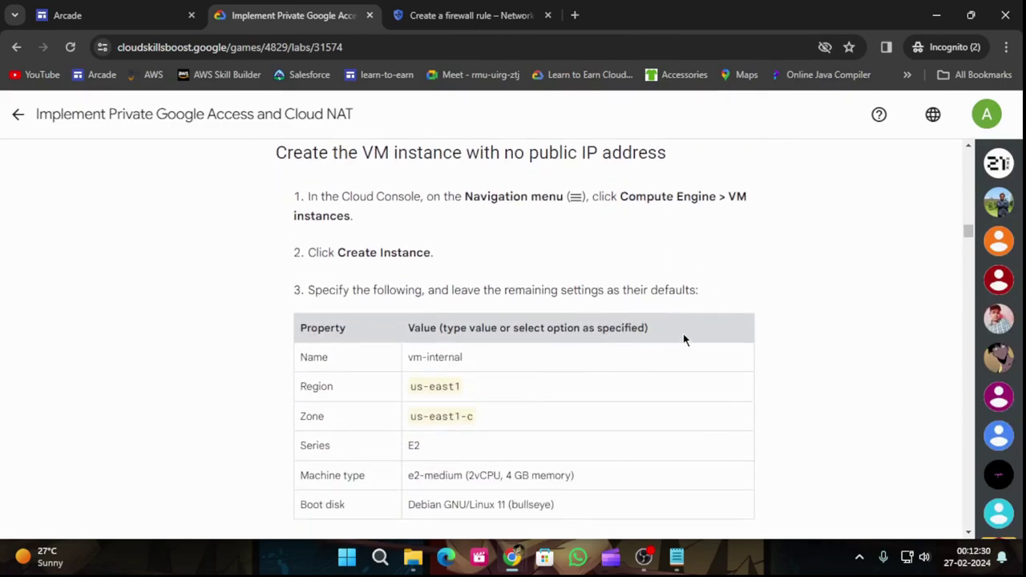
pyautogui.scroll(-1, 684, 340)
pyautogui.moveTo(466, 282); pyautogui.dragTo(455, 287)
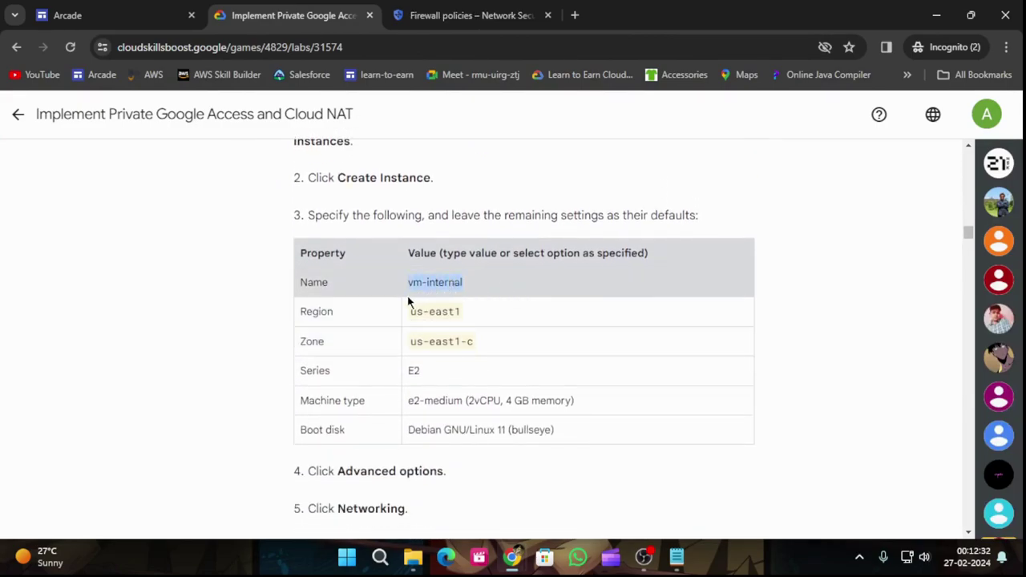
# Go to Compute Engine's VM instances in the Google Cloud console and start creating a new instance
pyautogui.click(457, 17)
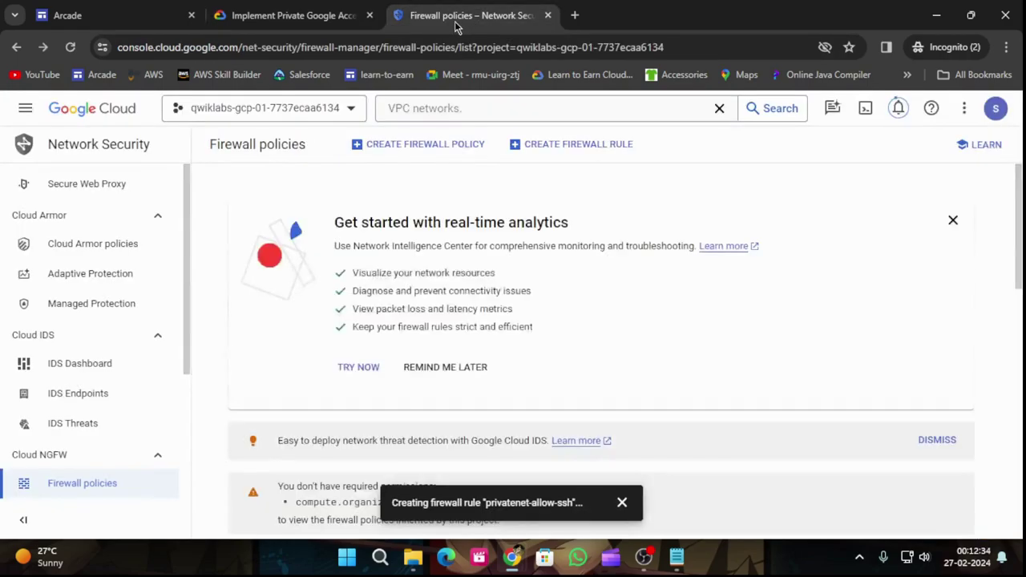
pyautogui.click(433, 107)
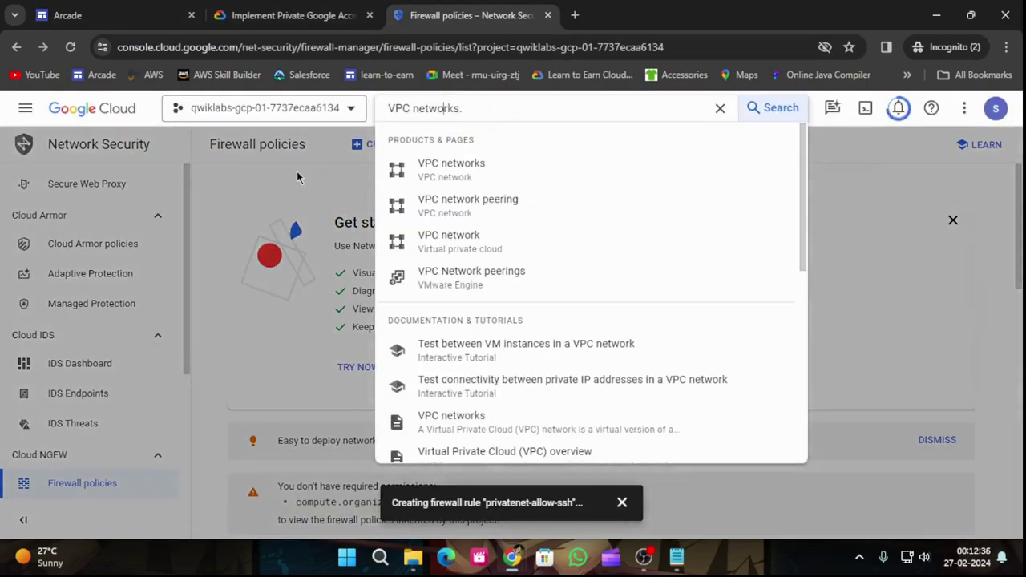
pyautogui.click(25, 108)
pyautogui.moveTo(112, 460)
pyautogui.moveTo(108, 397)
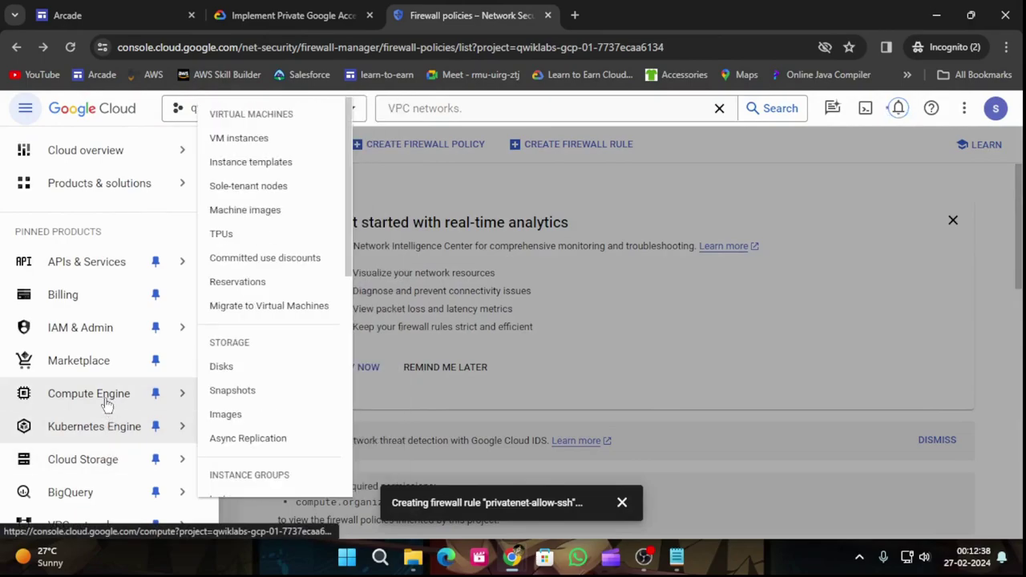
pyautogui.click(236, 144)
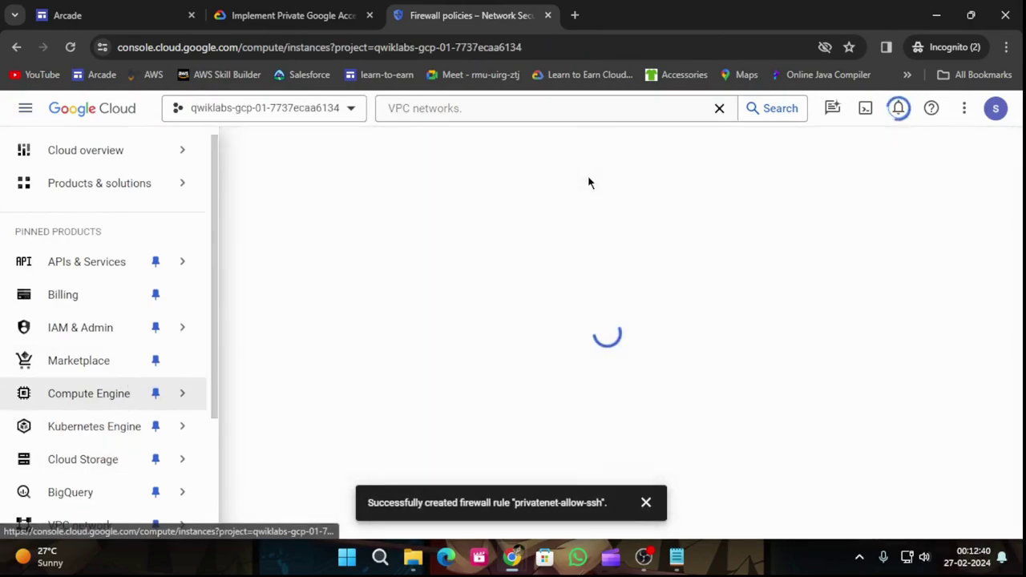
pyautogui.click(646, 502)
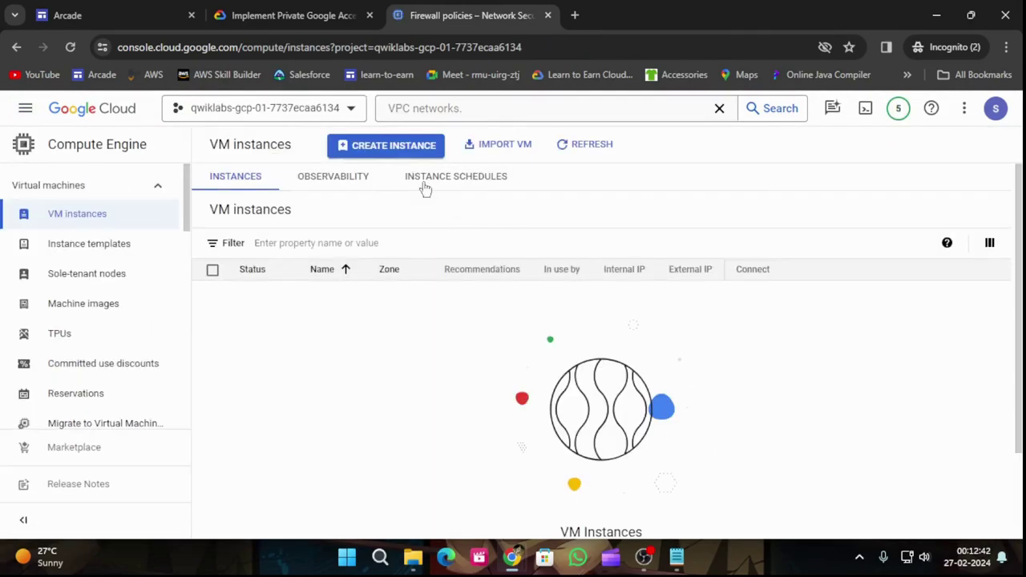
pyautogui.click(392, 147)
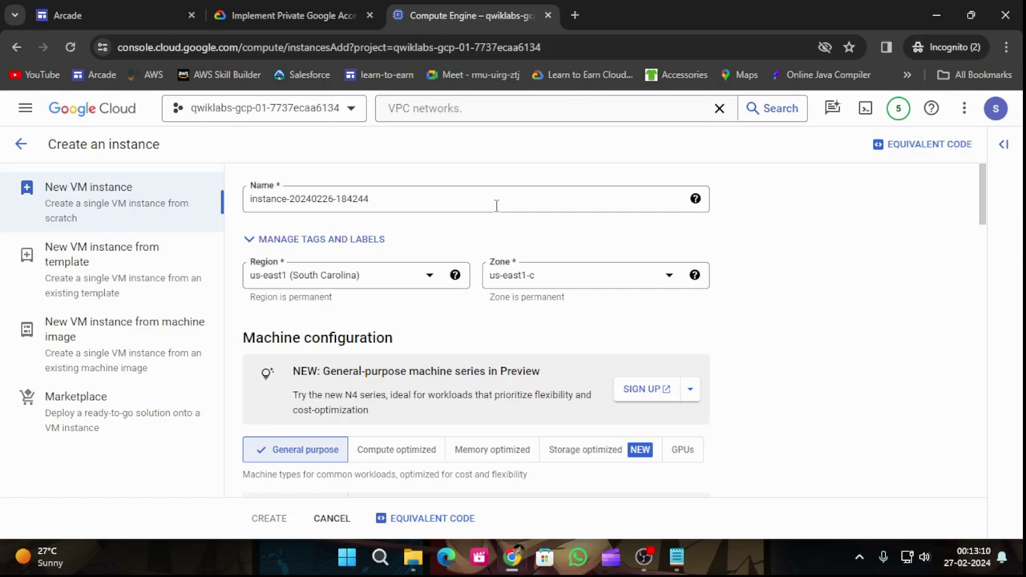
# Replace the new instance's default name with vm-internal, as given in the lab table
pyautogui.click(494, 202)
pyautogui.click(339, 12)
pyautogui.click(452, 10)
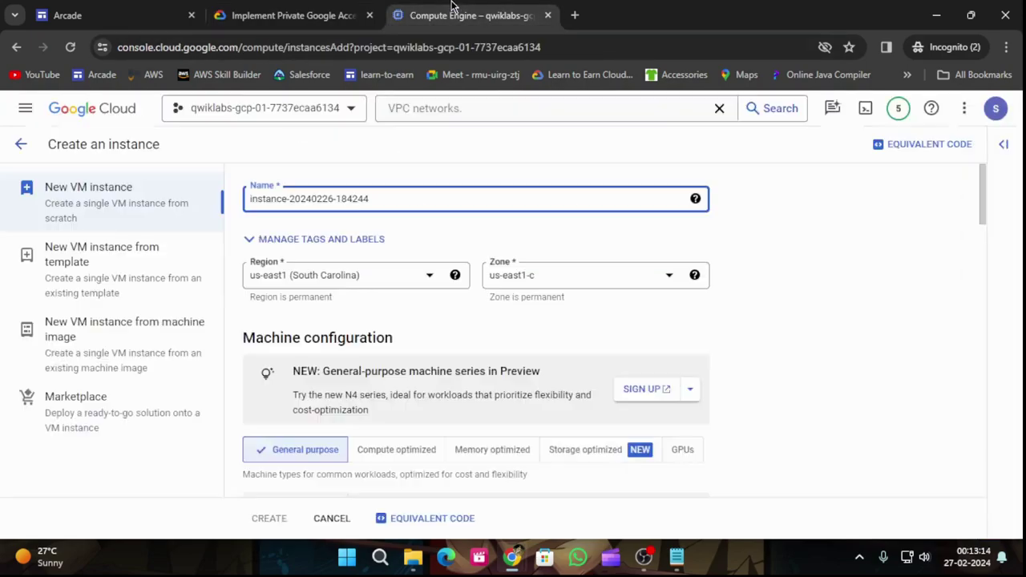
pyautogui.moveTo(385, 199); pyautogui.dragTo(239, 213)
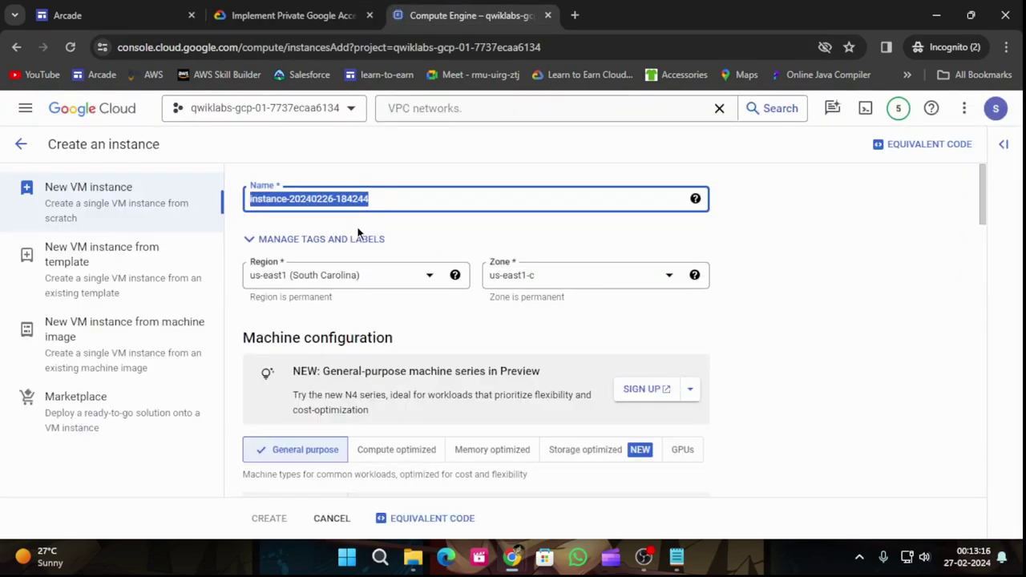
pyautogui.write('vm-internal')
# Compare the new instance's region, zone, series and machine type with the values in the lab table
pyautogui.click(292, 16)
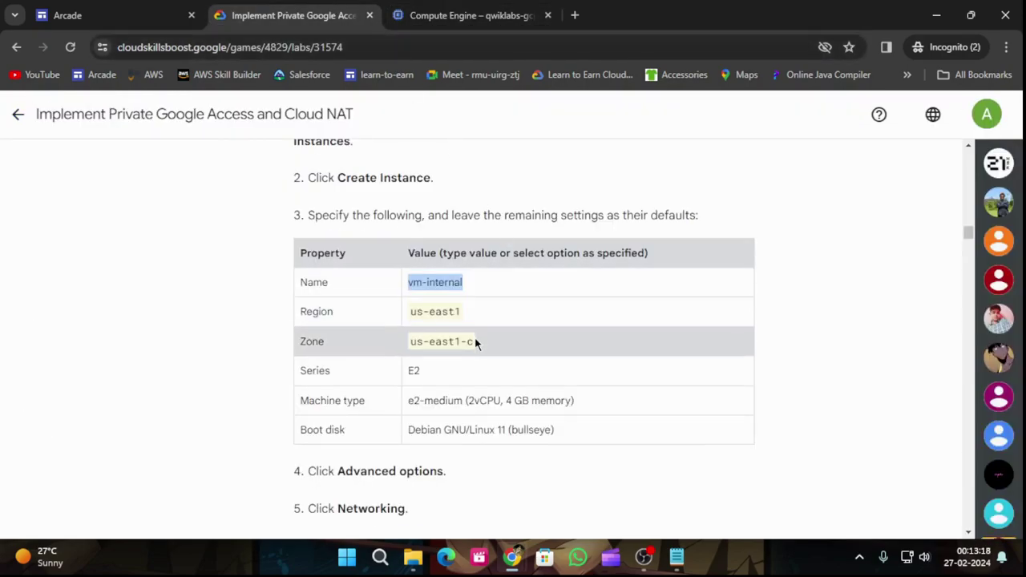
pyautogui.click(461, 16)
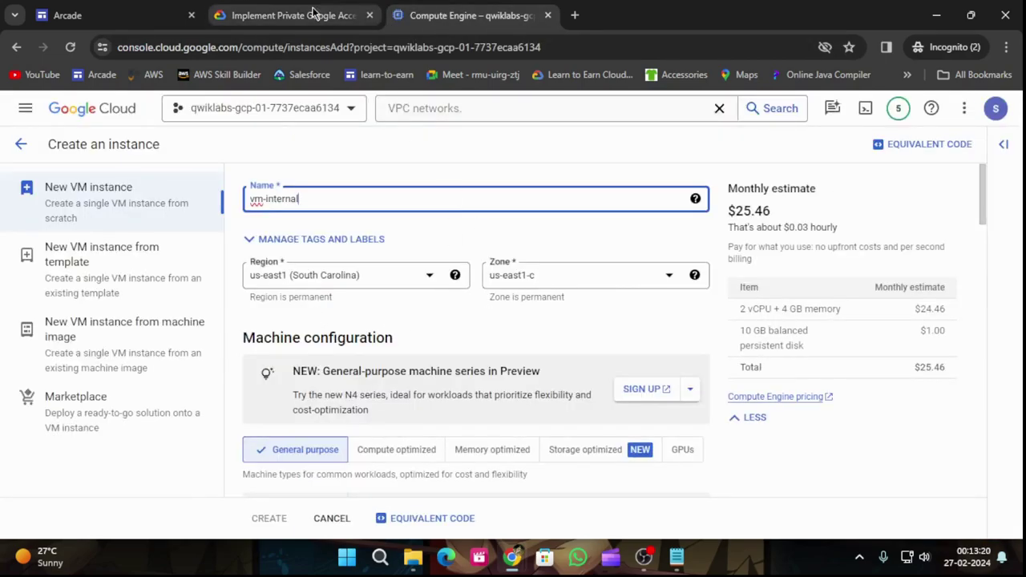
pyautogui.click(292, 15)
pyautogui.scroll(-1, 457, 313)
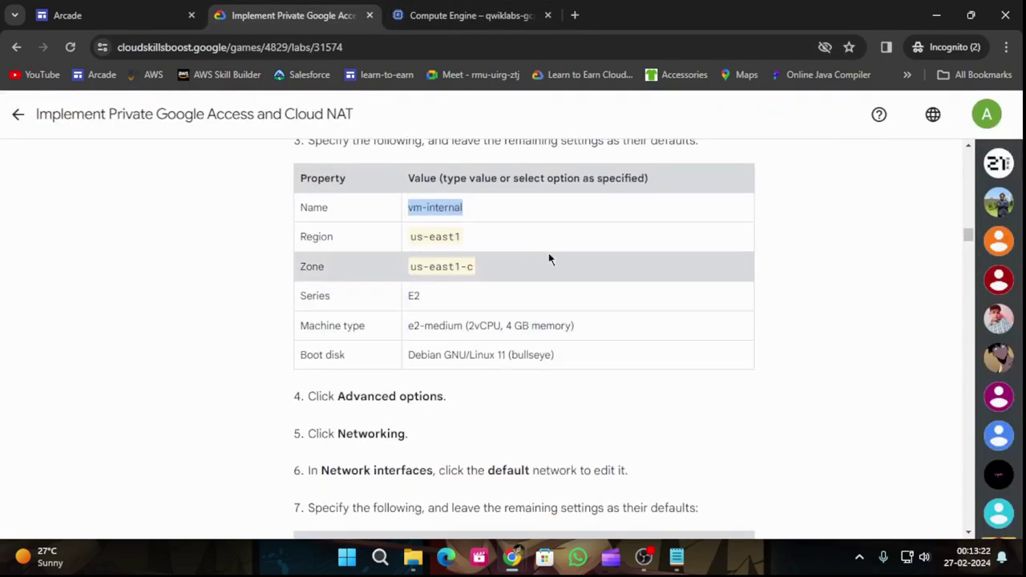
pyautogui.hotkey('ctrl', 'Tab')
pyautogui.scroll(-2, 449, 336)
pyautogui.scroll(-5, 402, 398)
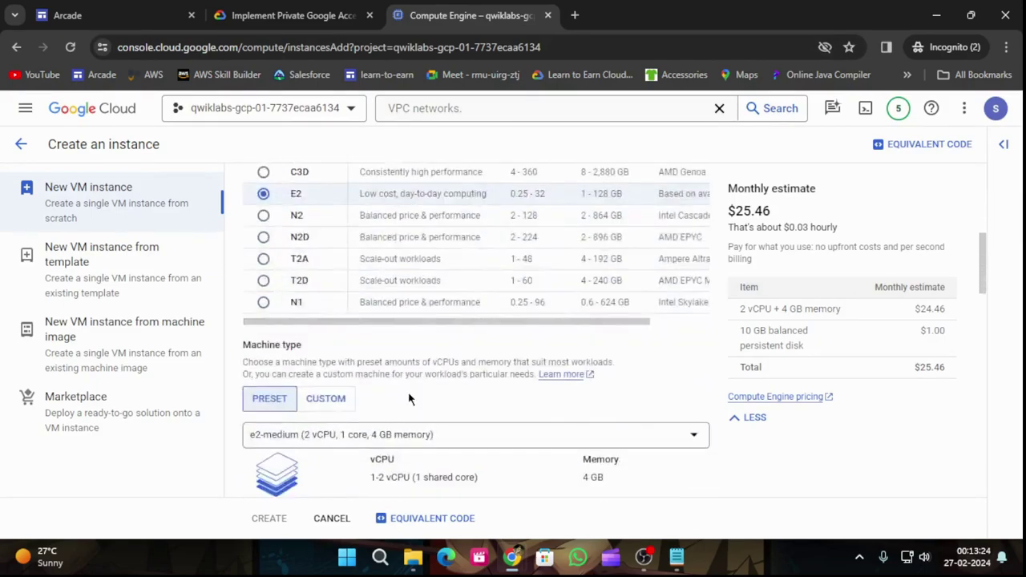
# Change the instance's boot disk image to Debian GNU/Linux 11 (bullseye), x86/64
pyautogui.scroll(-7, 415, 398)
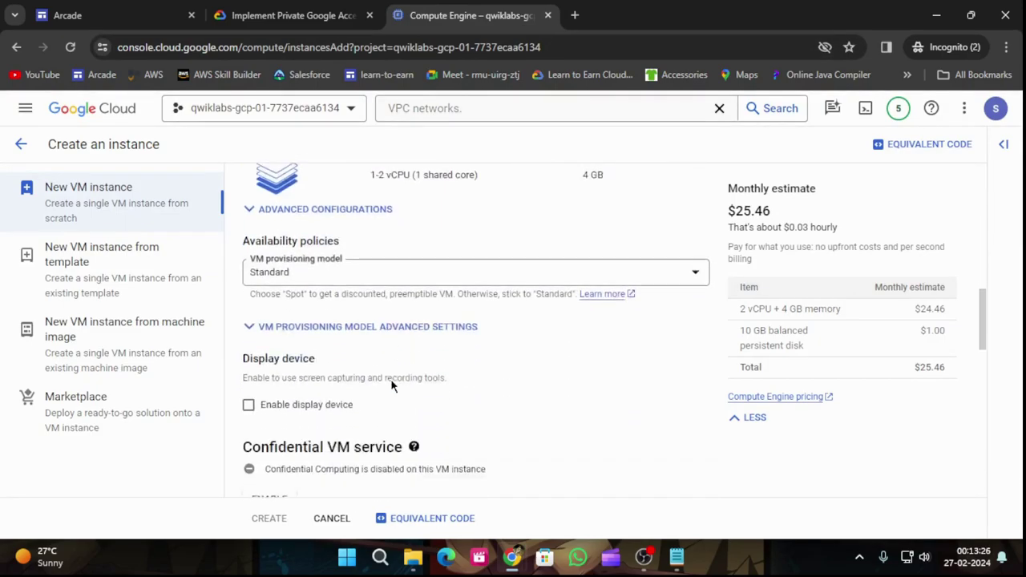
pyautogui.scroll(-1, 399, 389)
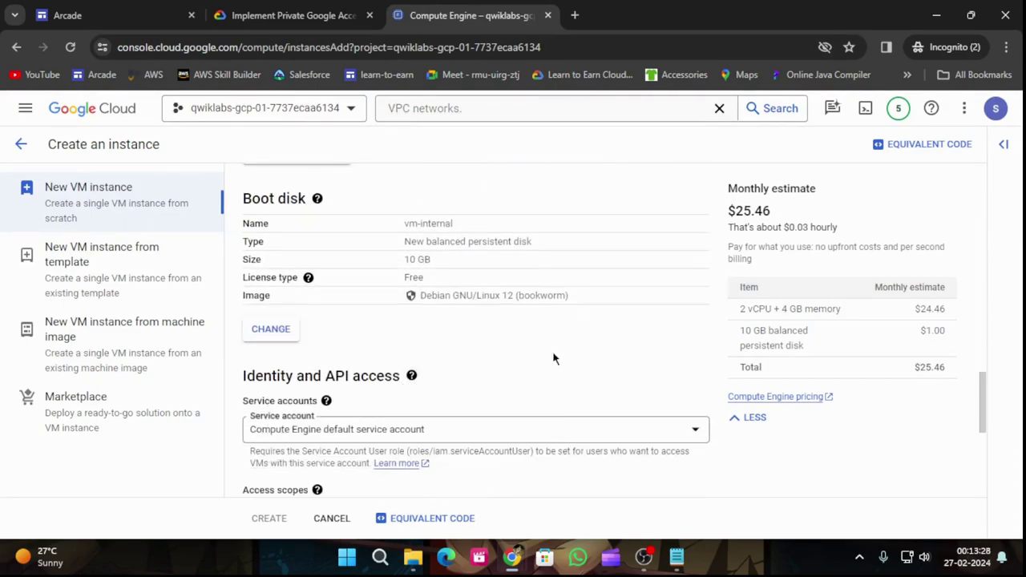
pyautogui.click(289, 332)
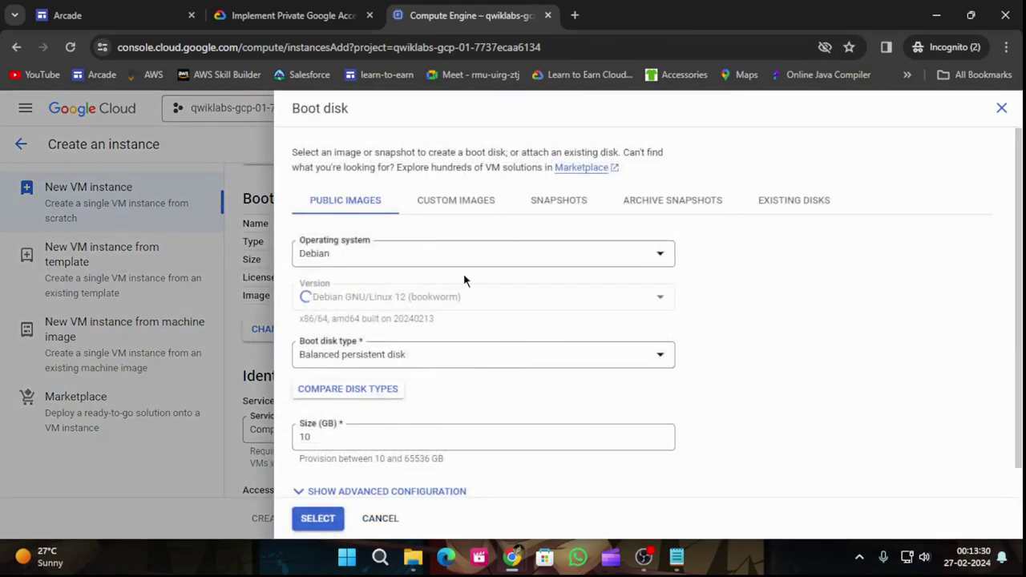
pyautogui.click(501, 300)
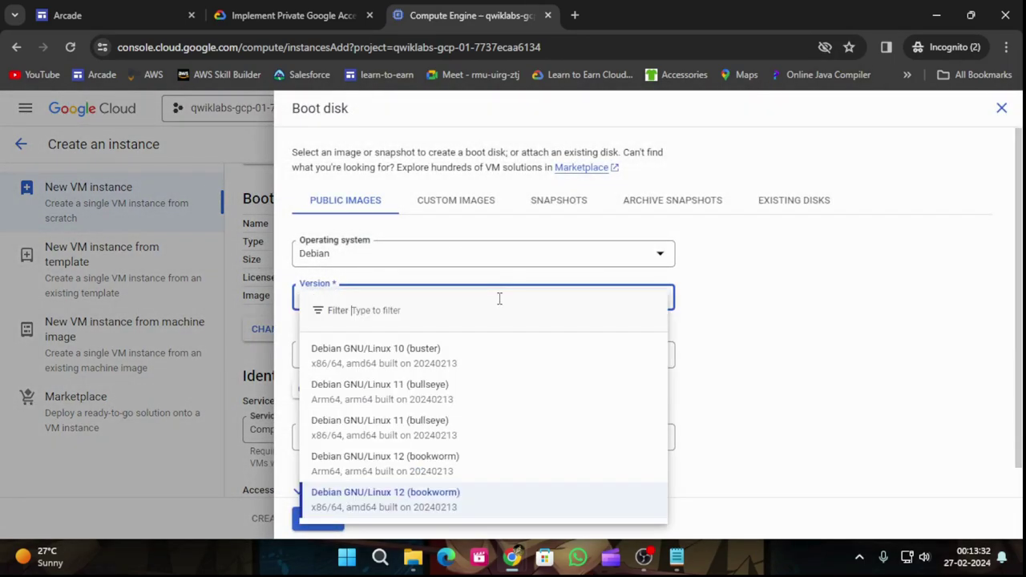
pyautogui.click(473, 419)
pyautogui.click(319, 518)
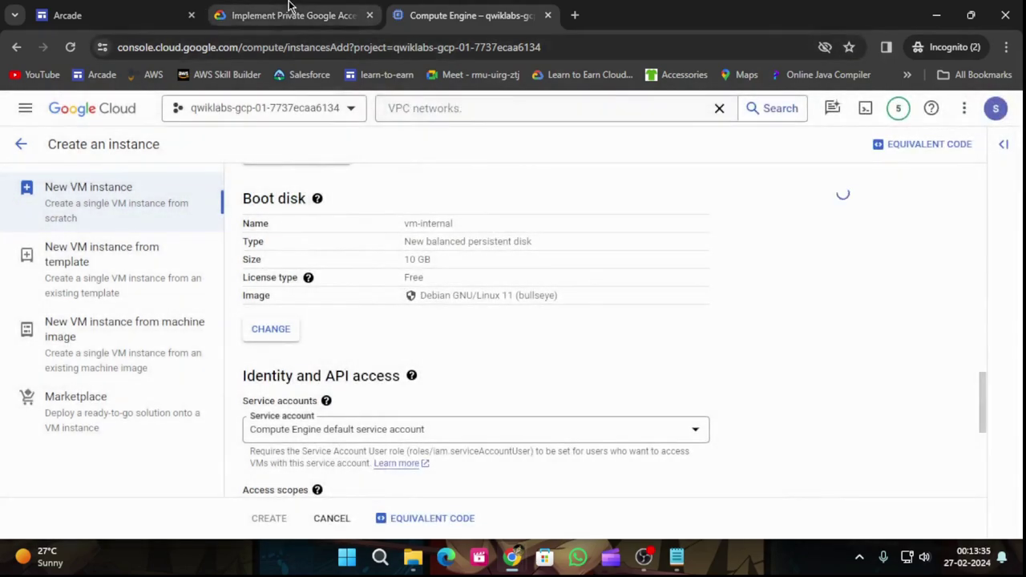
# Expand the instance's advanced networking options and look up the required network interface values in the lab instructions
pyautogui.click(293, 15)
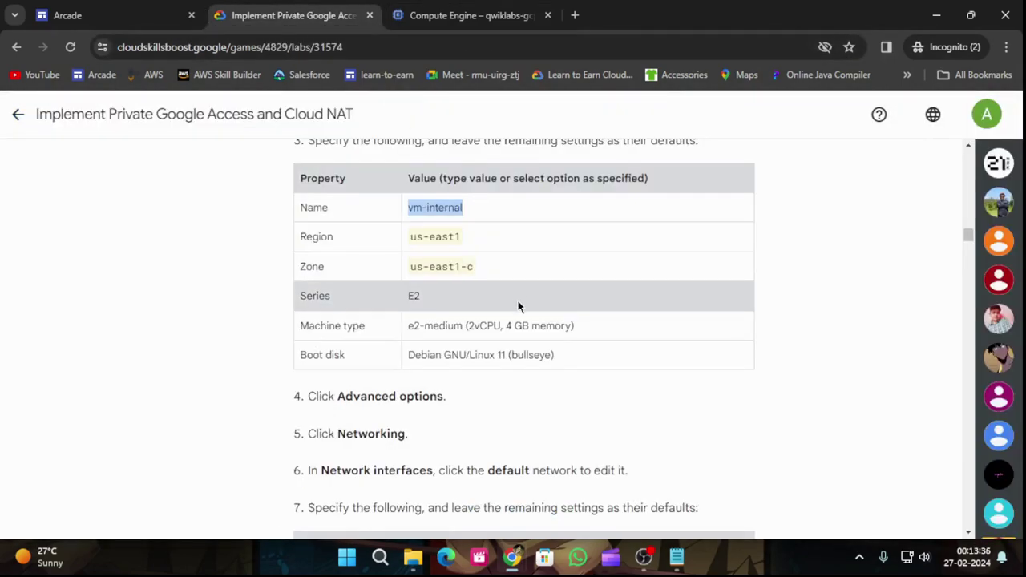
pyautogui.scroll(-3, 518, 304)
pyautogui.click(455, 10)
pyautogui.scroll(-5, 464, 385)
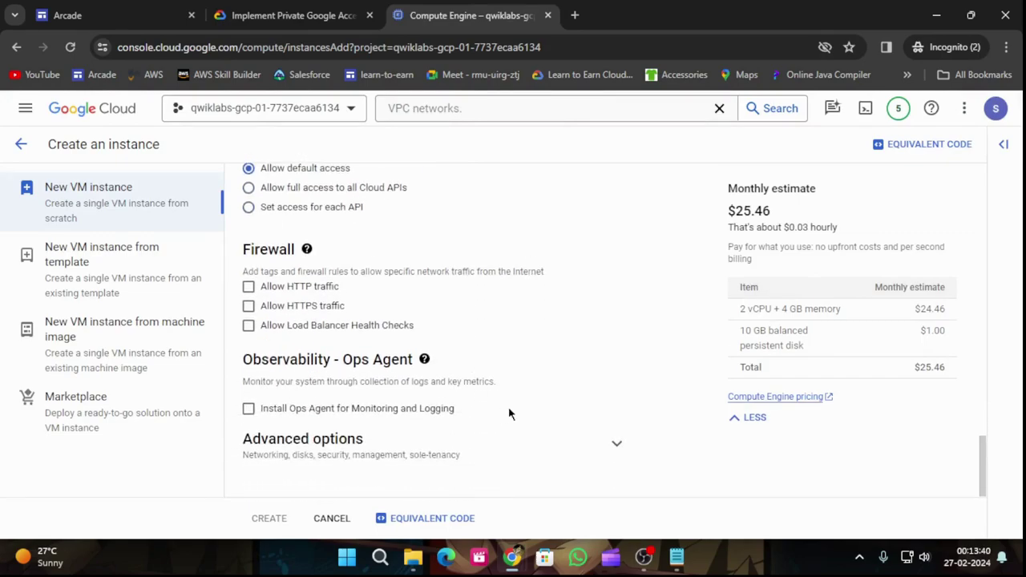
pyautogui.click(617, 443)
pyautogui.scroll(-3, 536, 367)
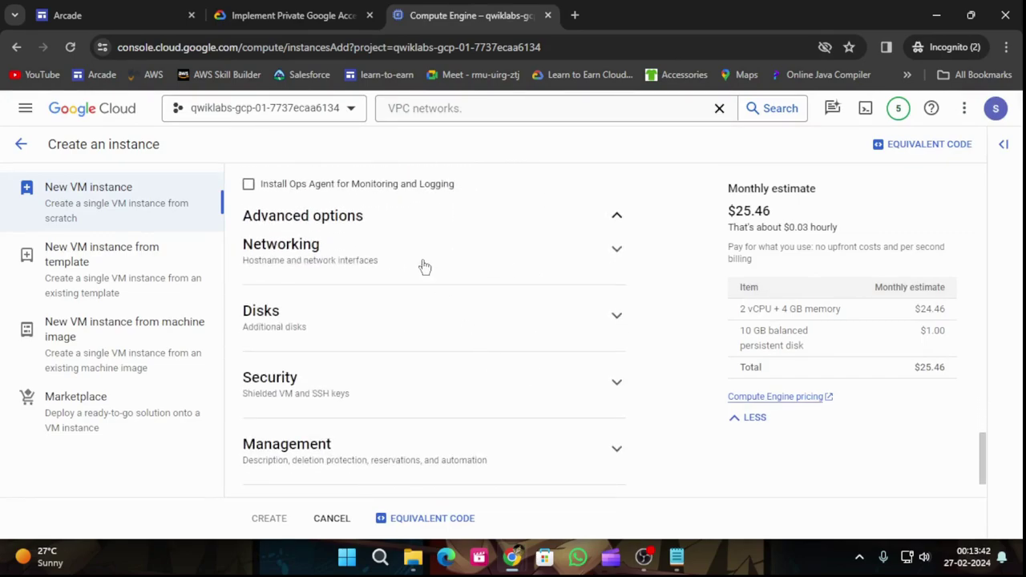
pyautogui.click(616, 249)
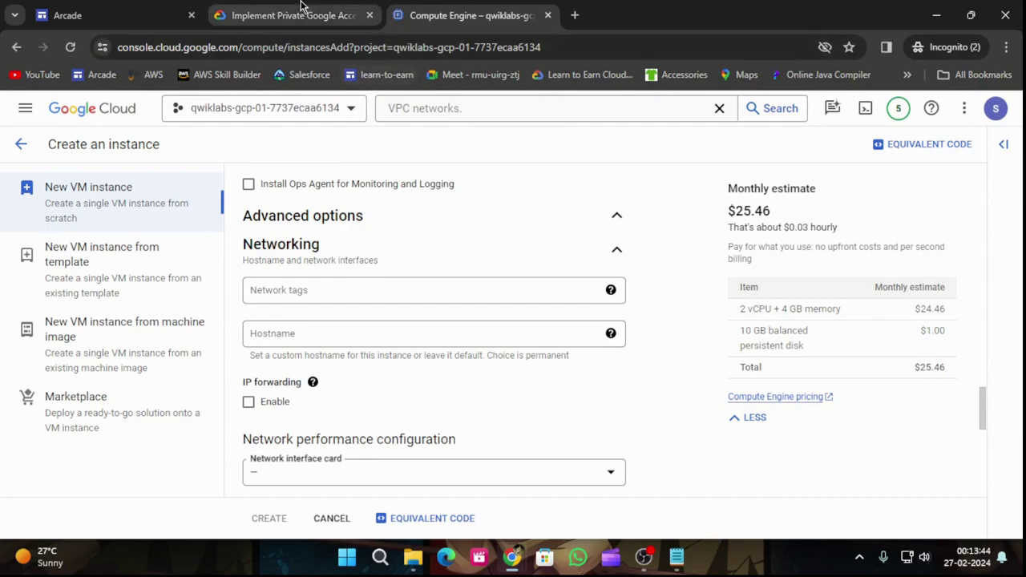
pyautogui.click(336, 16)
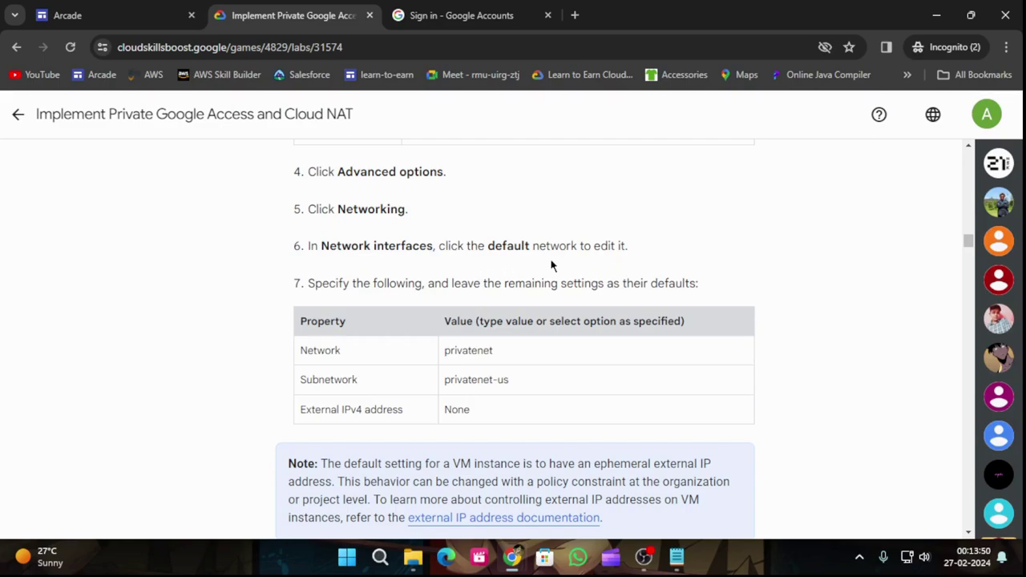
pyautogui.click(449, 23)
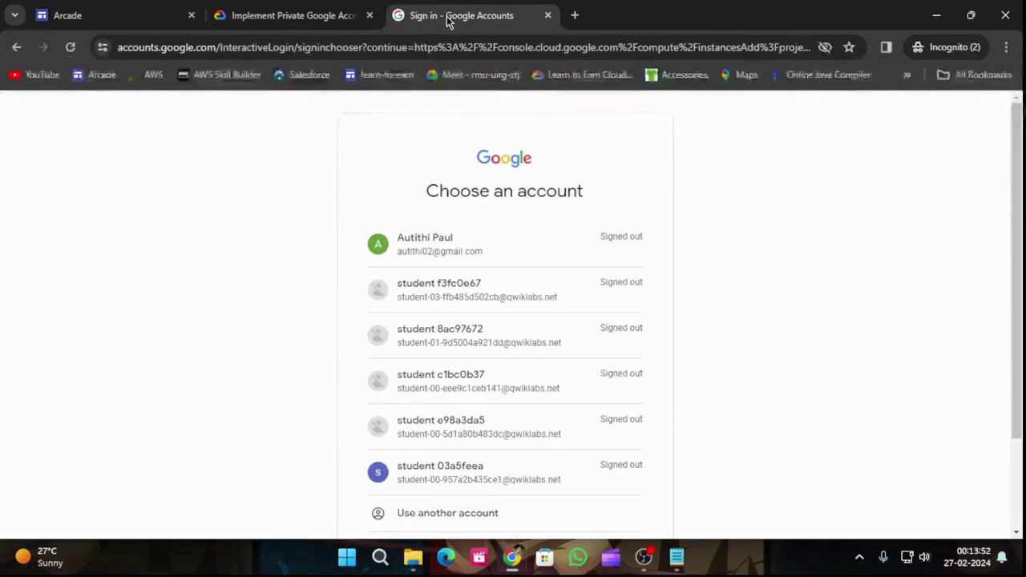
pyautogui.scroll(-3, 529, 337)
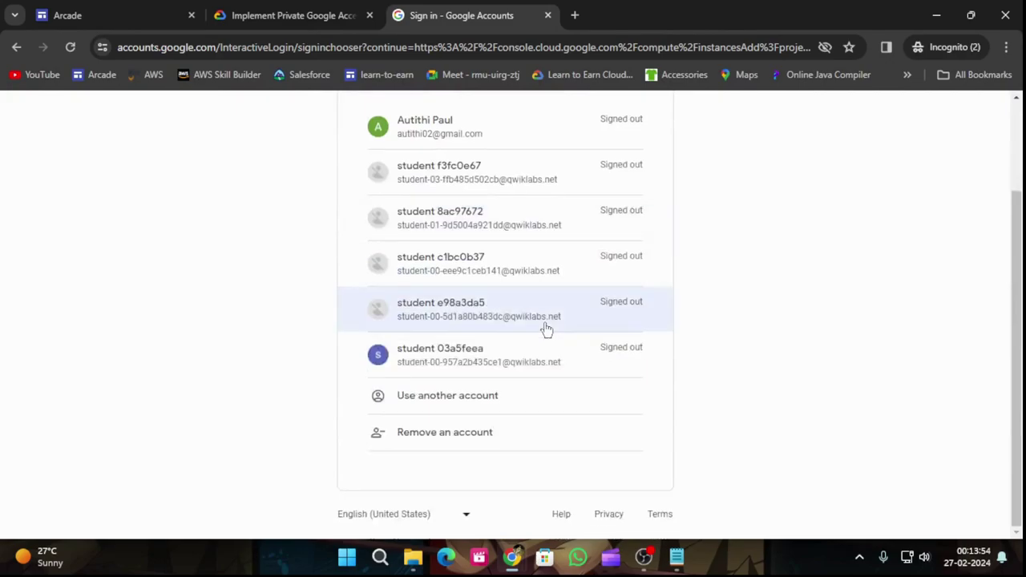
pyautogui.click(457, 403)
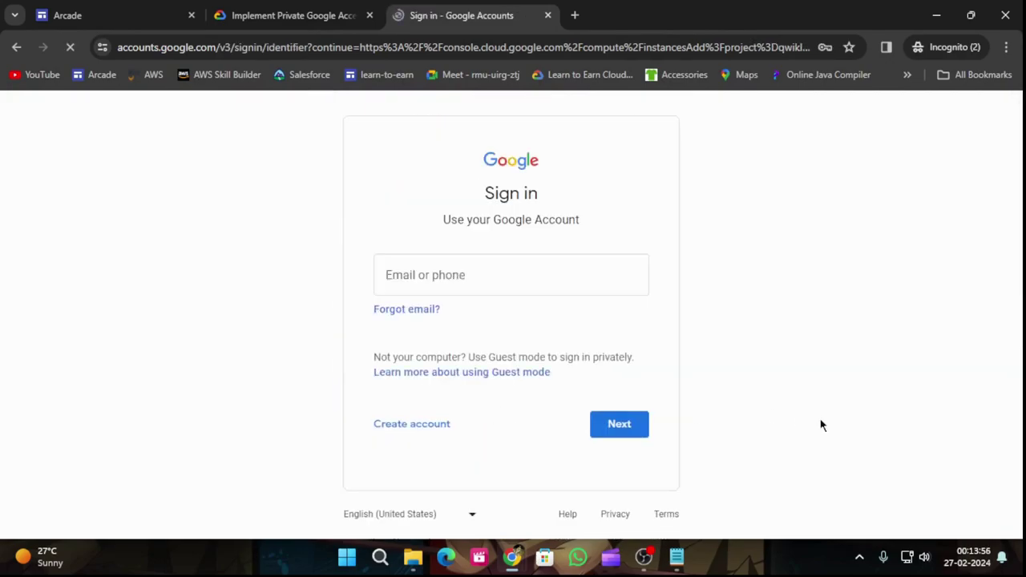
# Reopen the Google Cloud console from the lab page, submit the student account's e-mail for sign-in, and close the redundant sign-in tab
pyautogui.click(293, 8)
pyautogui.scroll(15, 72, 241)
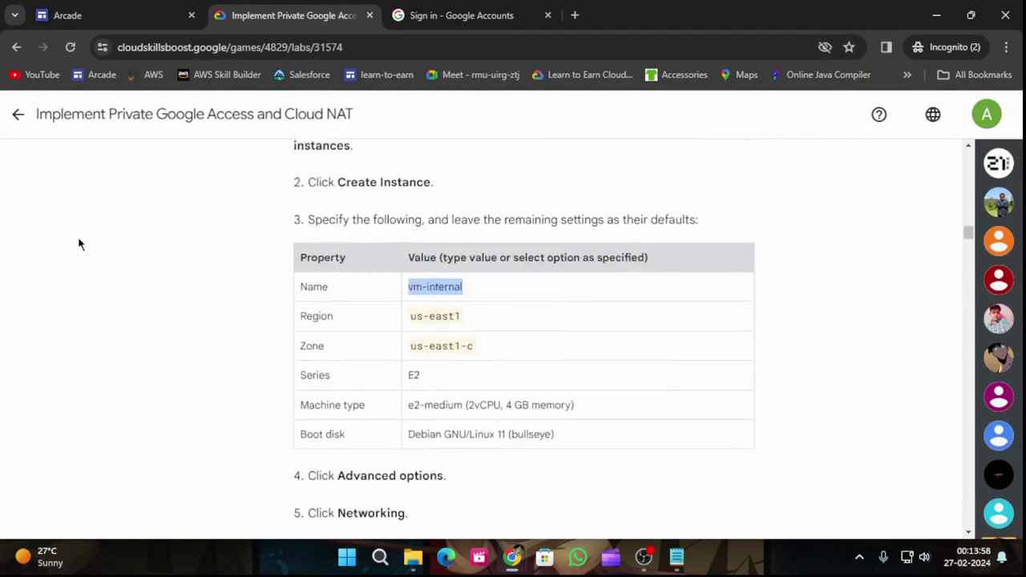
pyautogui.scroll(10, 64, 246)
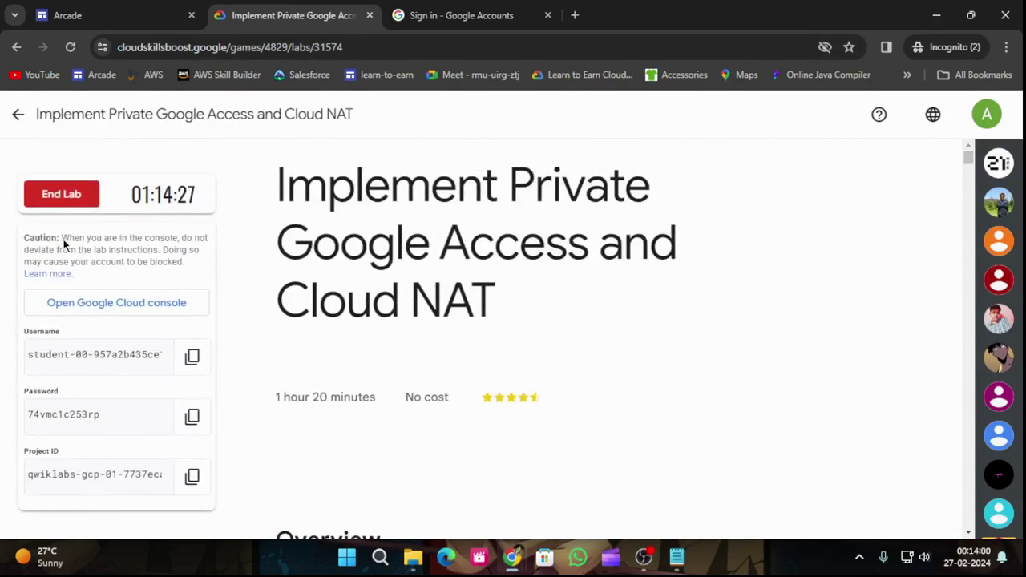
pyautogui.click(87, 305)
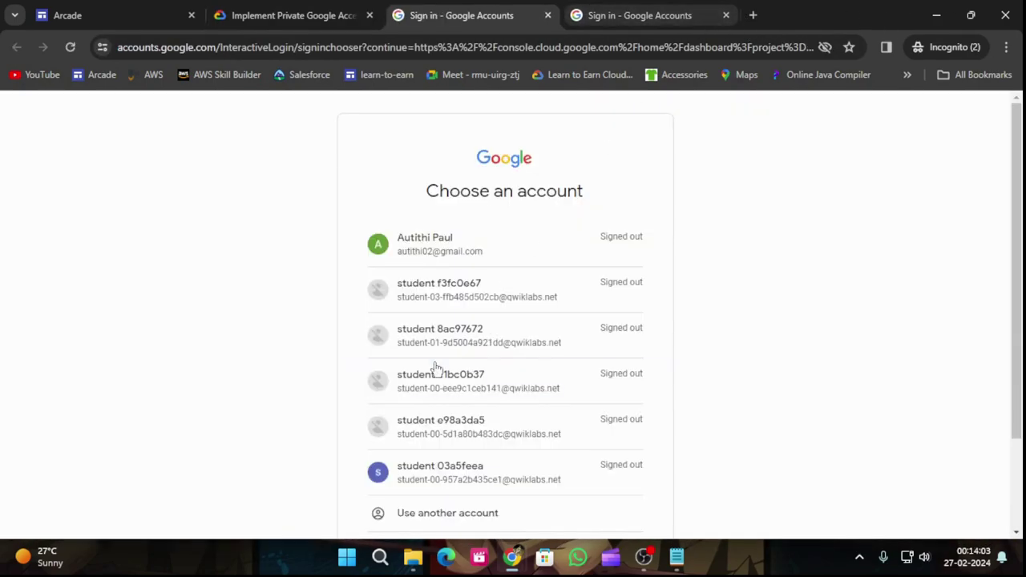
pyautogui.scroll(-2, 435, 367)
pyautogui.click(442, 403)
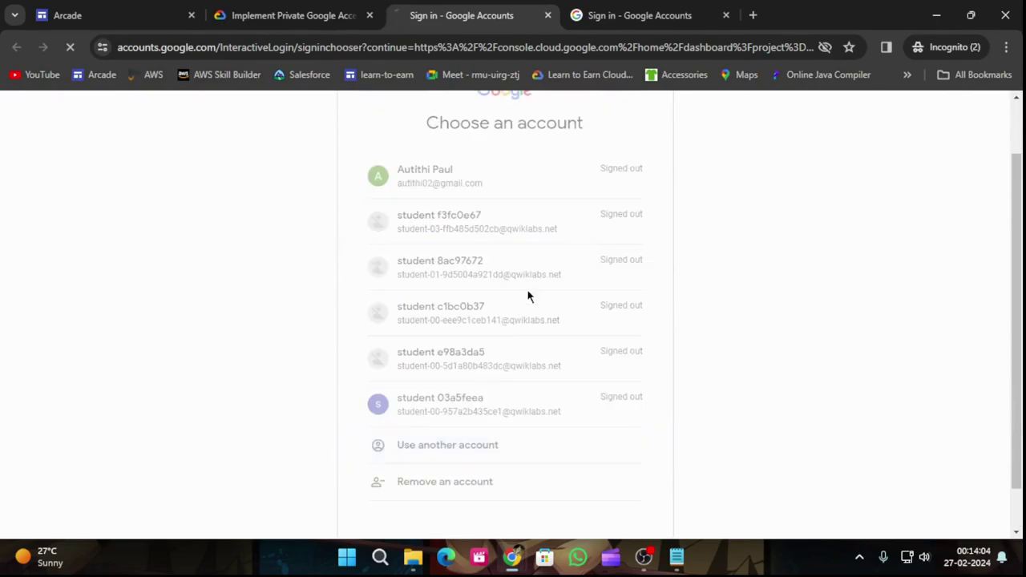
pyautogui.hotkey('ctrl', 'v')
pyautogui.click(621, 424)
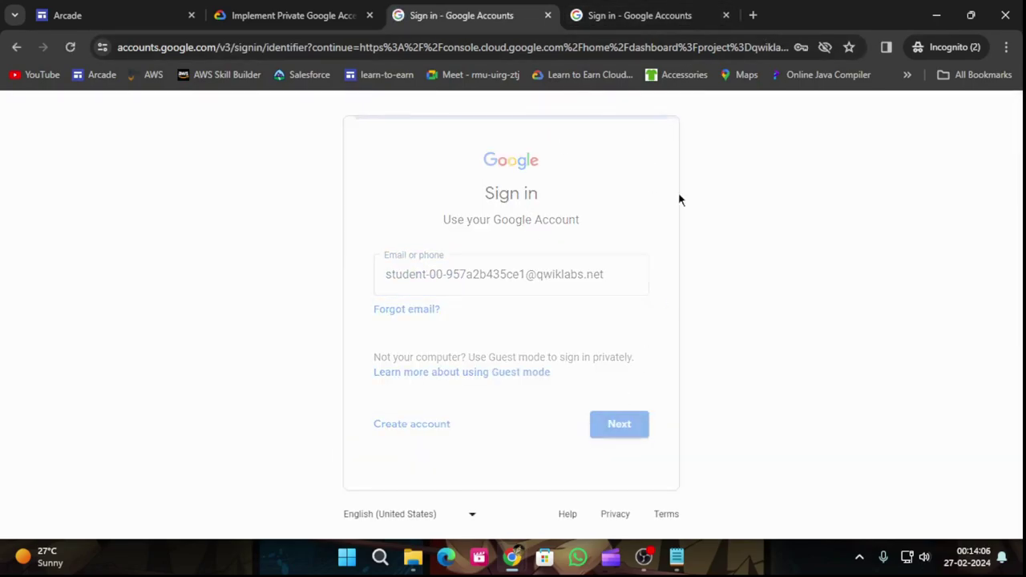
pyautogui.click(727, 15)
# Copy the lab's account password, enter it on the Google sign-in page and submit it
pyautogui.click(311, 14)
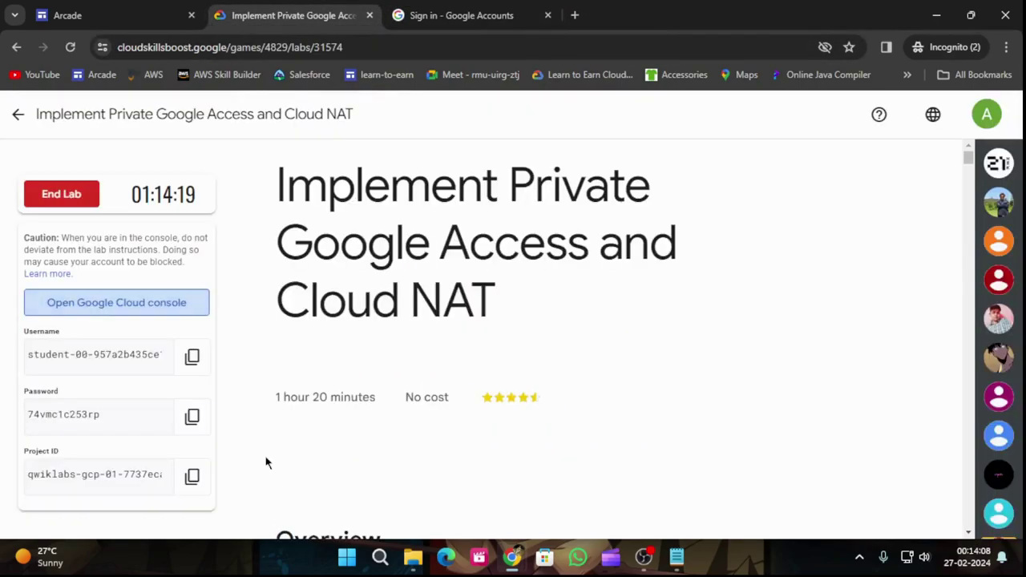
pyautogui.click(192, 416)
pyautogui.click(417, 16)
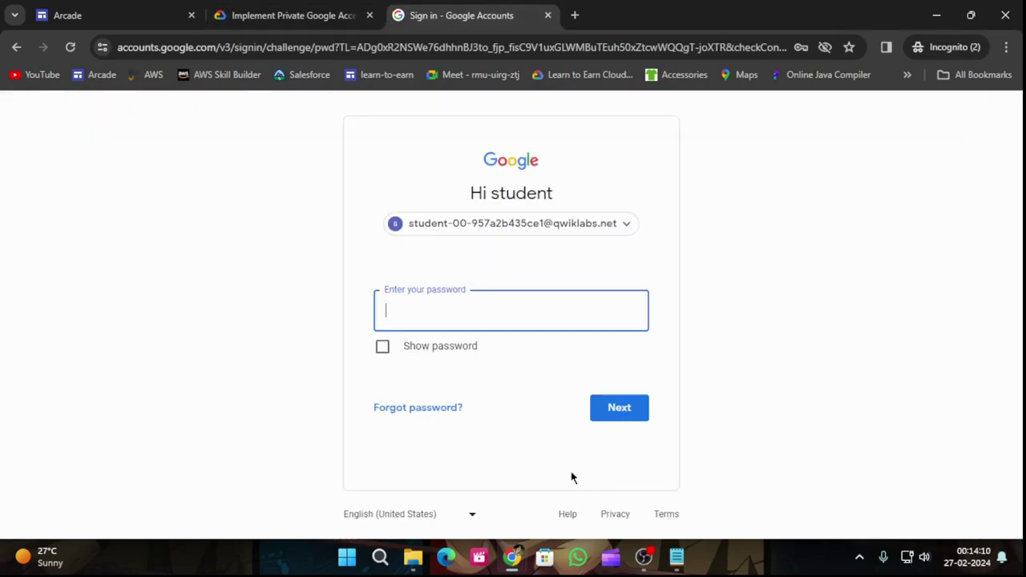
pyautogui.click(491, 328)
pyautogui.hotkey('ctrl', 'v')
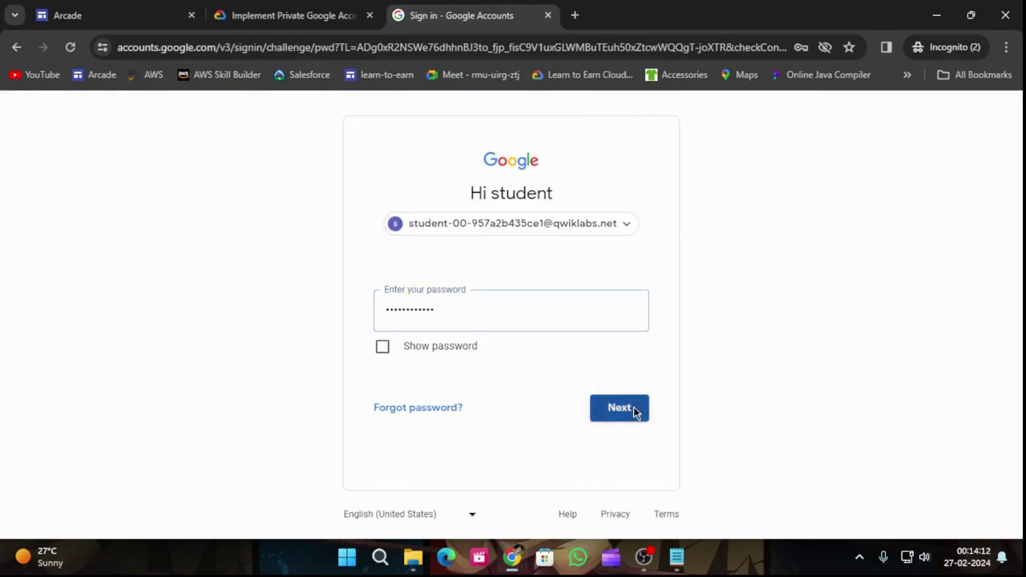
pyautogui.click(636, 409)
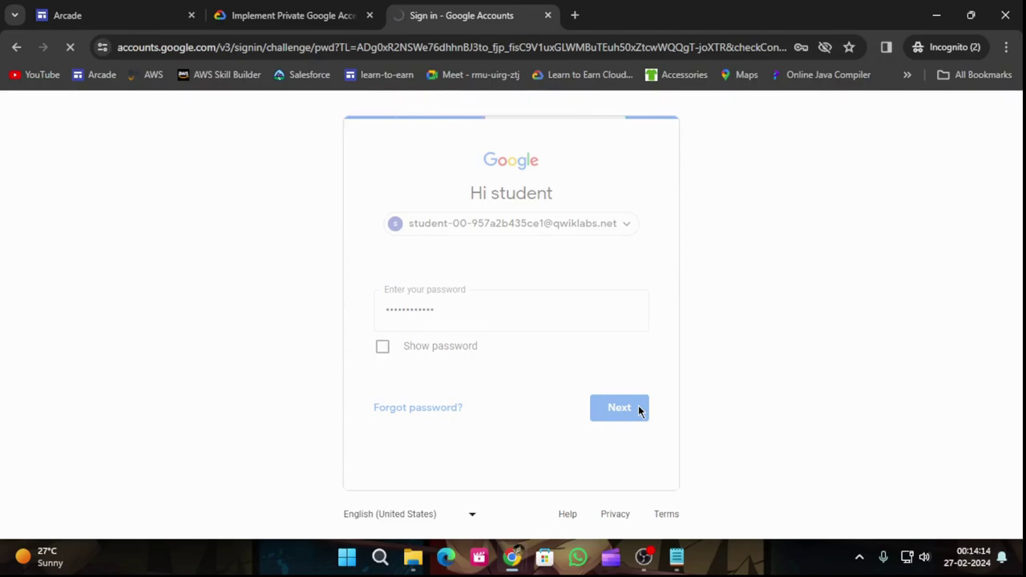
# Run a progress check on the lab page and review the network settings required for vm-internal
pyautogui.click(336, 15)
pyautogui.scroll(-4, 413, 354)
pyautogui.scroll(-20, 413, 354)
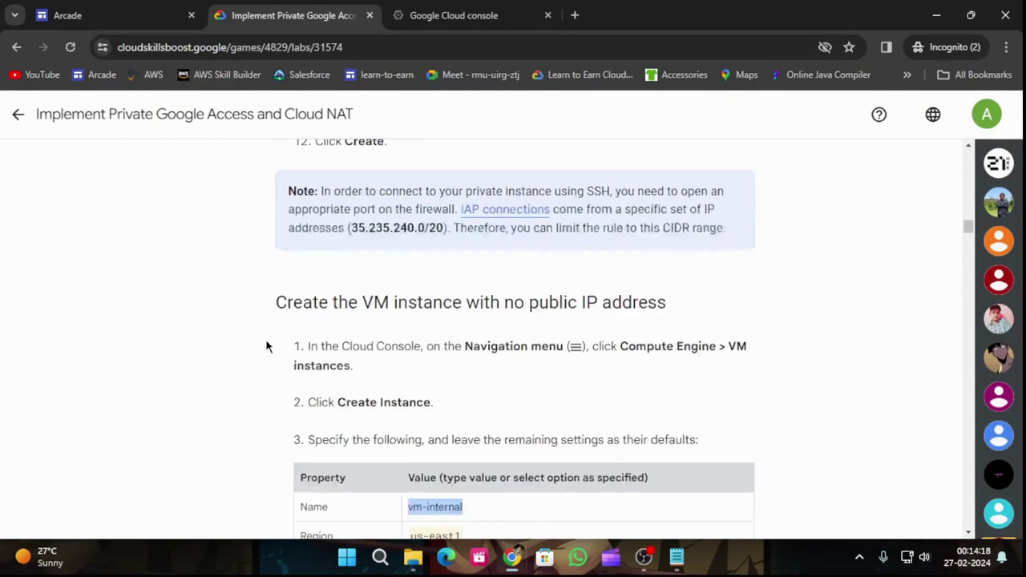
pyautogui.scroll(-5, 377, 363)
pyautogui.scroll(5, 381, 365)
pyautogui.click(412, 223)
pyautogui.scroll(5, 588, 257)
pyautogui.scroll(-6, 597, 258)
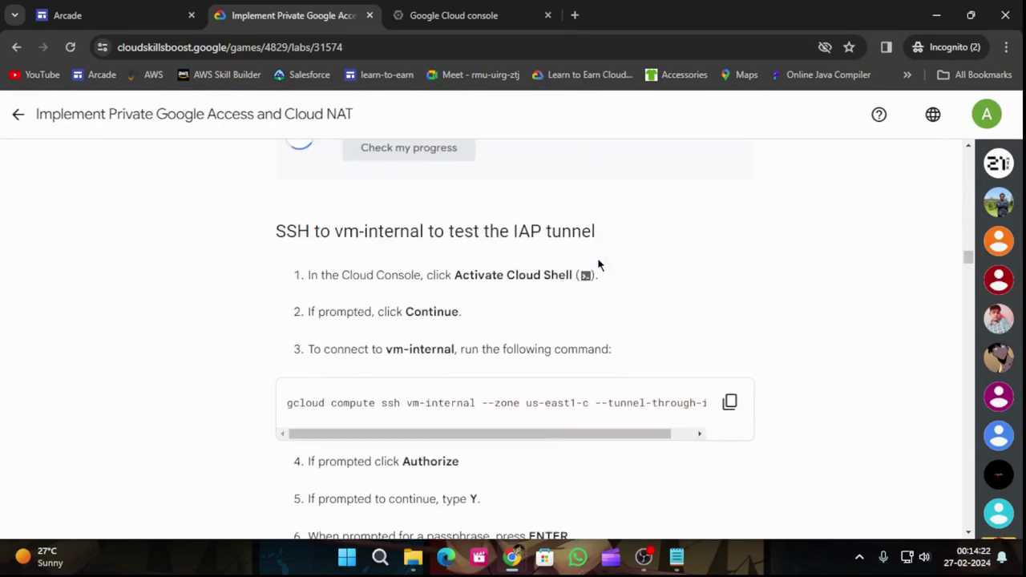
pyautogui.scroll(5, 597, 258)
pyautogui.scroll(6, 599, 259)
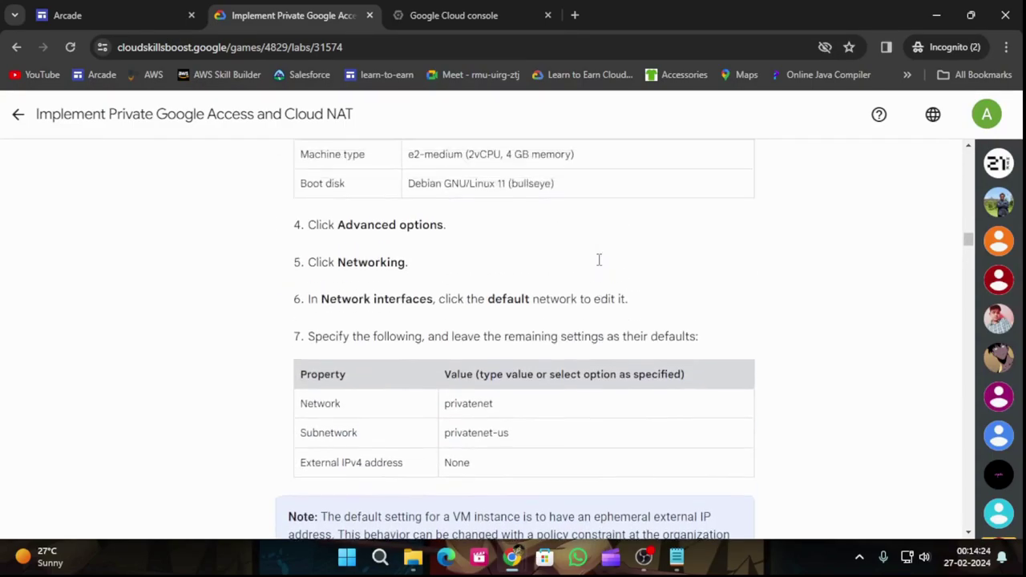
# Go to Compute Engine's VM instances in the Google Cloud console and start creating an instance again
pyautogui.click(425, 15)
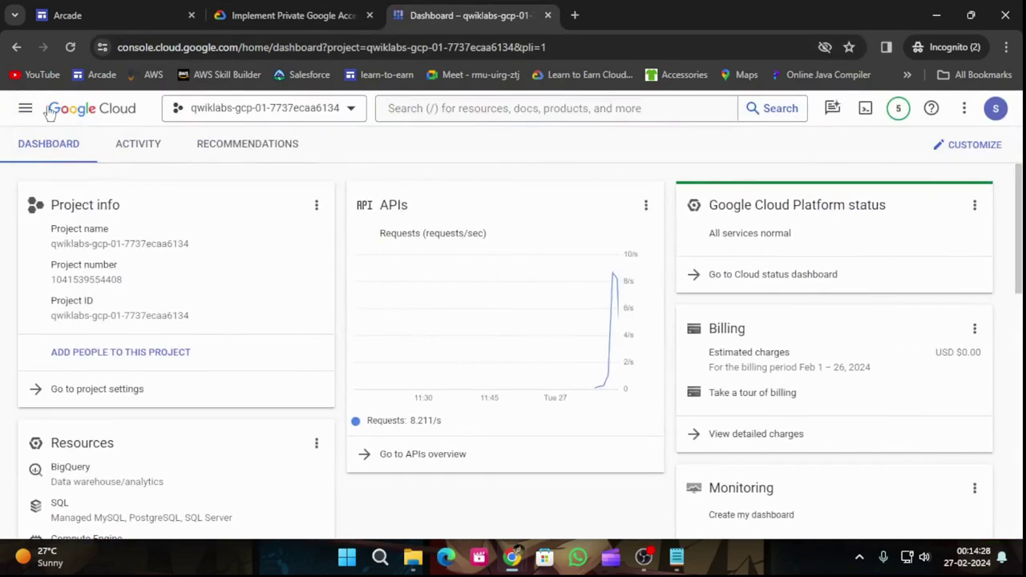
pyautogui.click(26, 109)
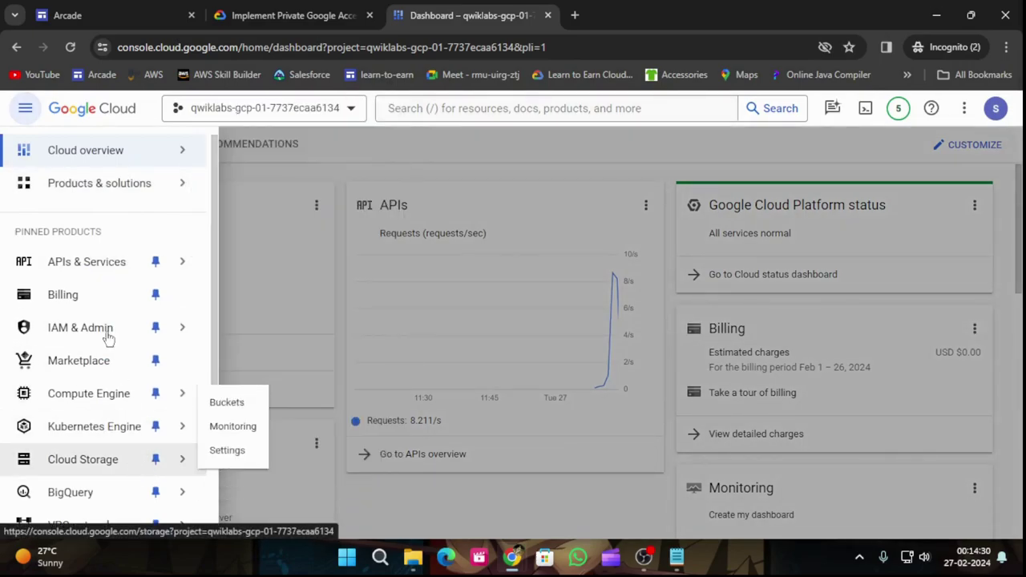
pyautogui.moveTo(142, 394)
pyautogui.click(239, 137)
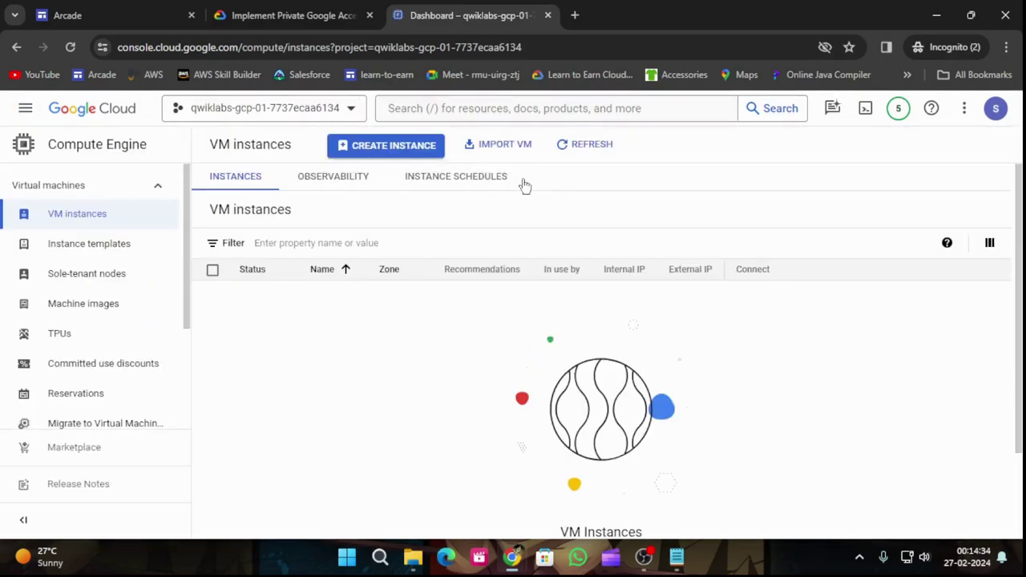
pyautogui.click(382, 150)
# Compare the vm-internal properties listed on the lab page with the Create an instance form in the Google Cloud console
pyautogui.hotkey('ctrl', 'shift', 'Tab')
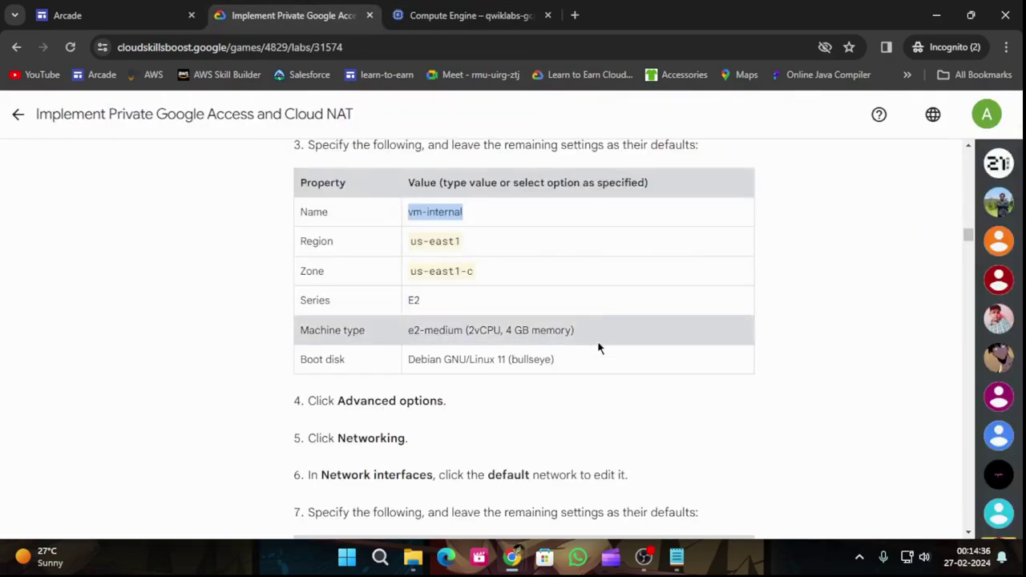
pyautogui.click(439, 14)
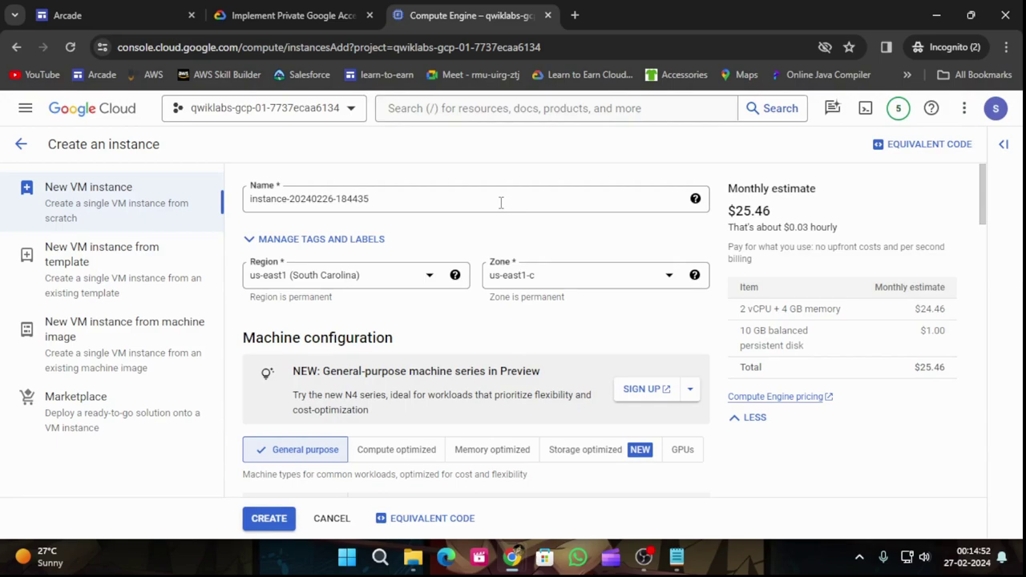
pyautogui.scroll(-15, 451, 329)
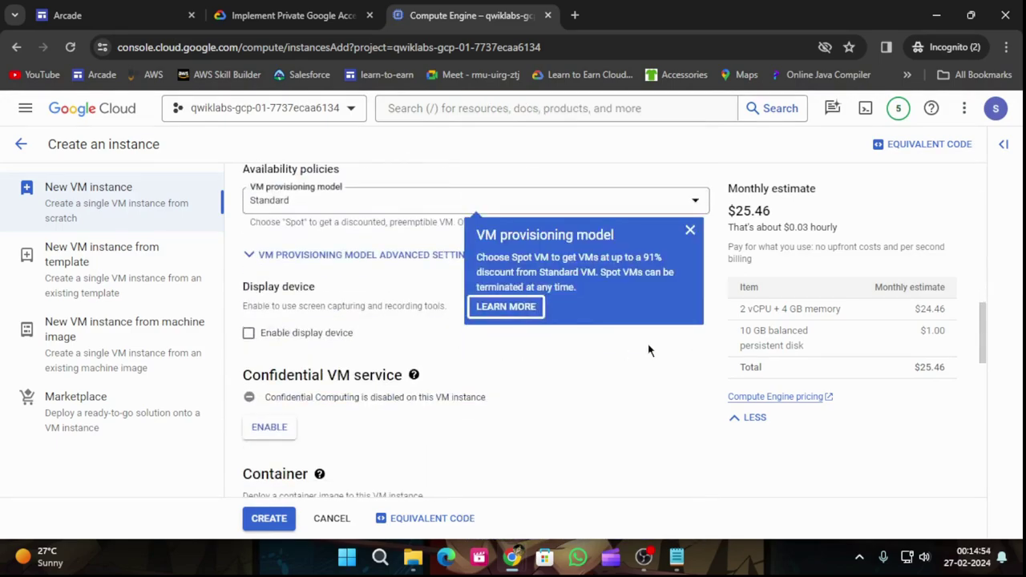
pyautogui.scroll(15, 640, 350)
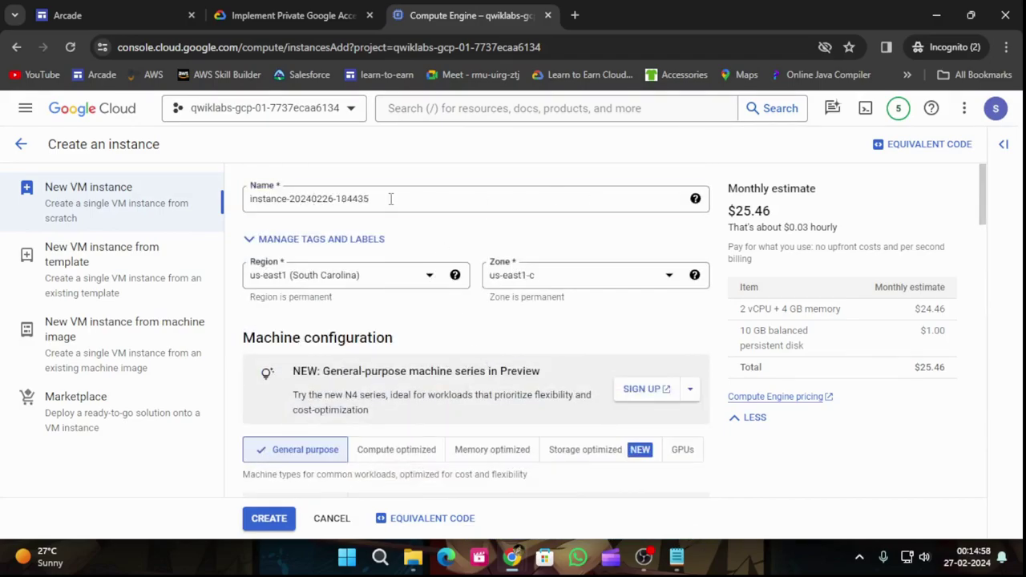
# Leave the lab page for The Arcade Certification Zone and reopen the Implement Private Google Access and Cloud NAT lab
pyautogui.click(293, 16)
pyautogui.scroll(5, 145, 201)
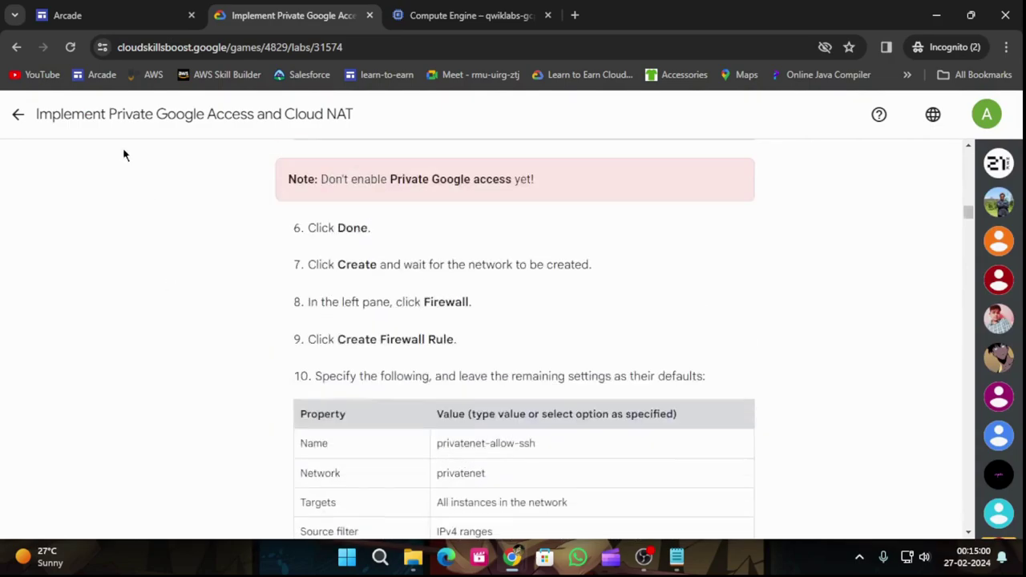
pyautogui.click(18, 113)
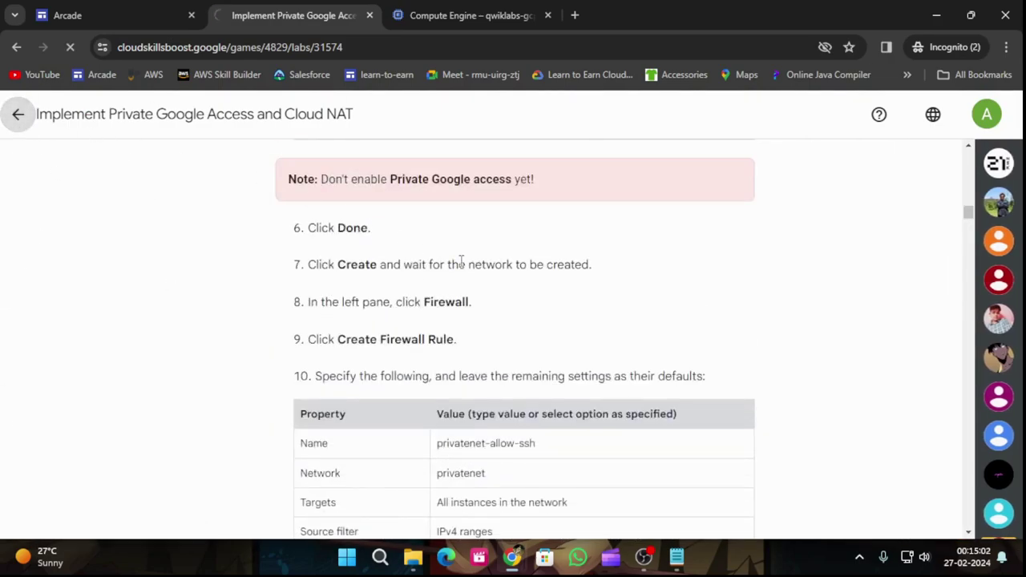
pyautogui.scroll(-10, 529, 348)
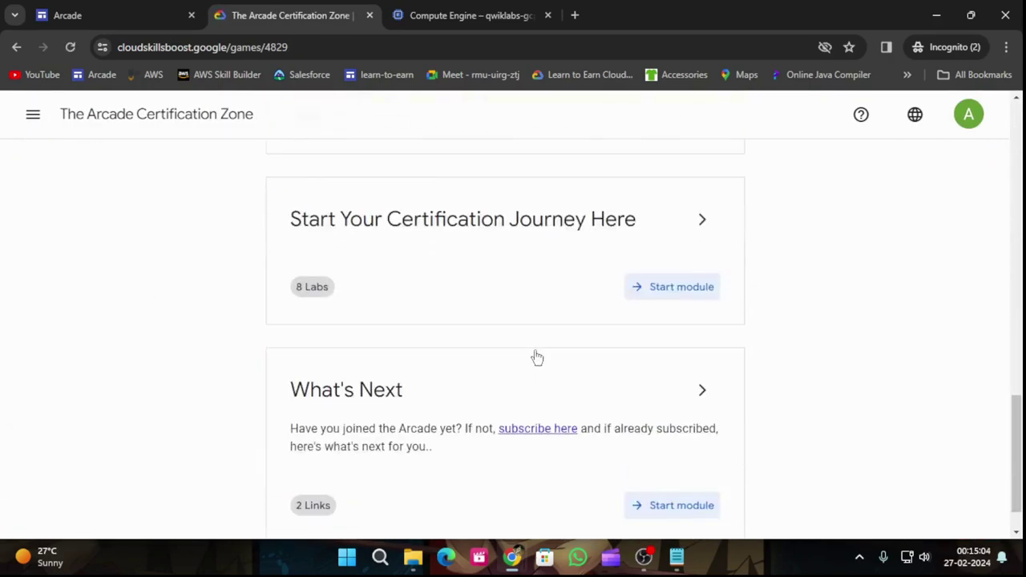
pyautogui.click(688, 313)
pyautogui.scroll(-10, 660, 316)
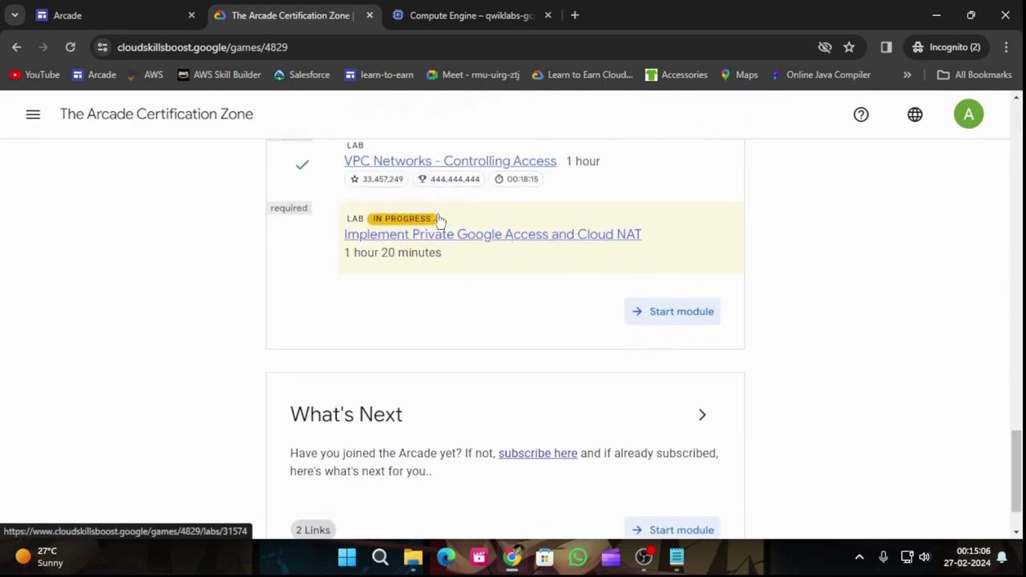
pyautogui.click(497, 236)
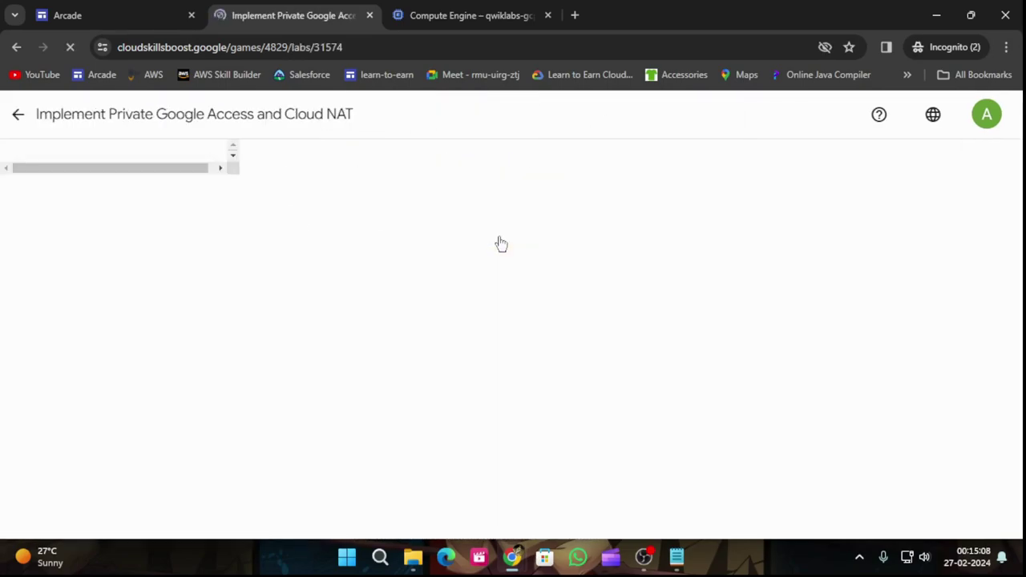
pyautogui.scroll(-5, 415, 233)
# Reload the Create an instance page in the Google Cloud console and review the recent notifications
pyautogui.click(481, 15)
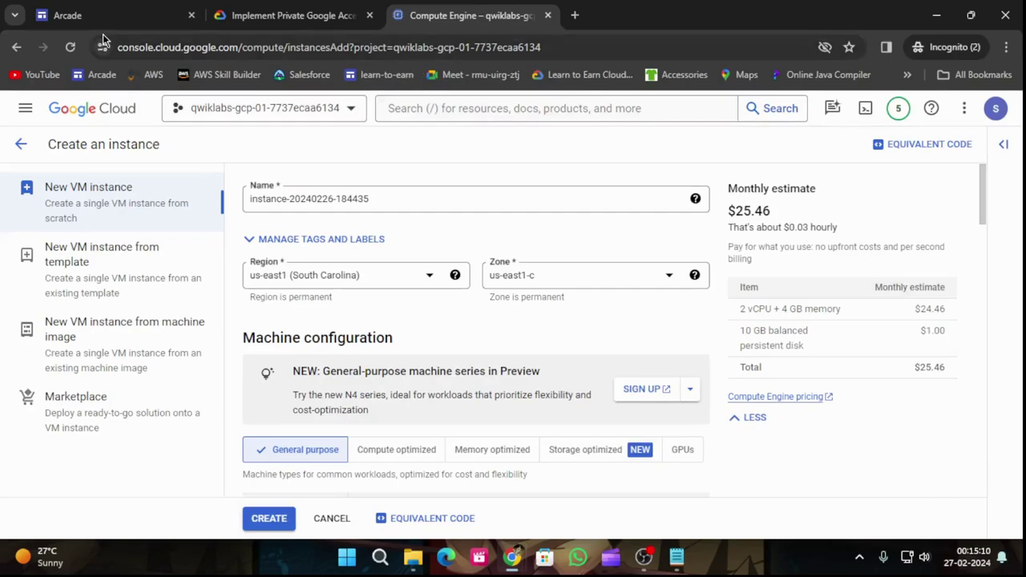
pyautogui.click(69, 49)
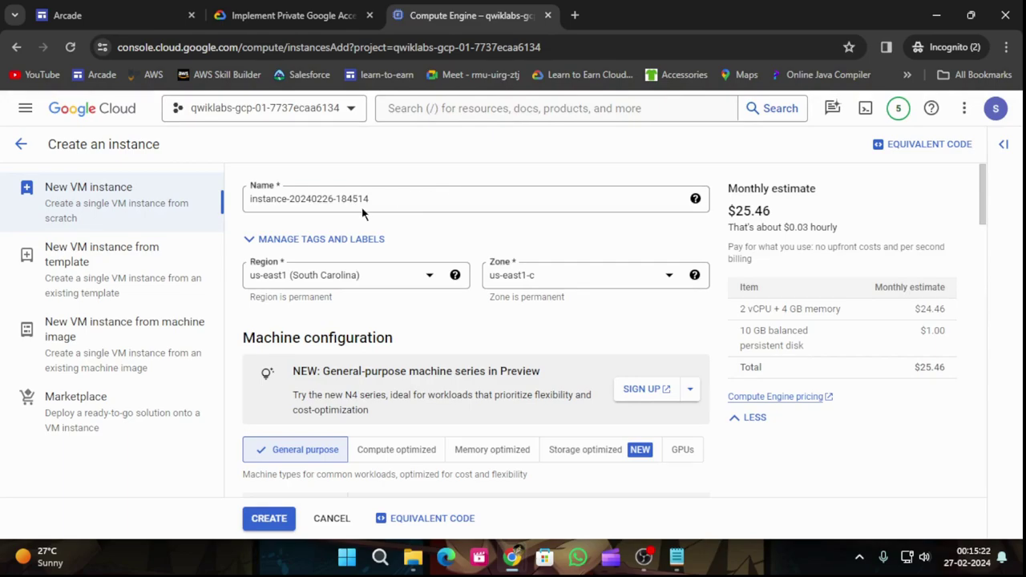
pyautogui.click(898, 111)
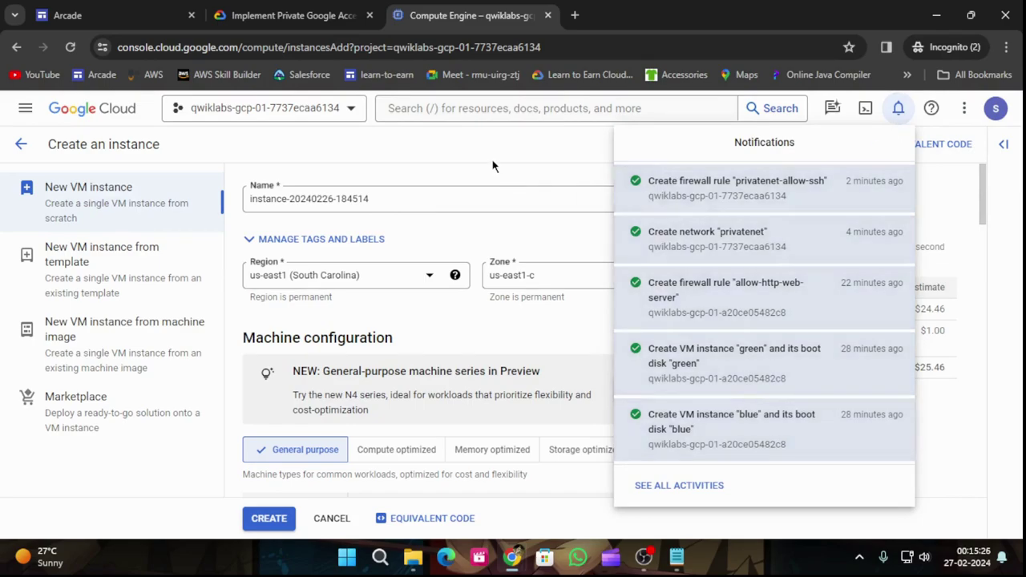
pyautogui.click(492, 163)
pyautogui.scroll(-3, 379, 321)
pyautogui.scroll(3, 379, 321)
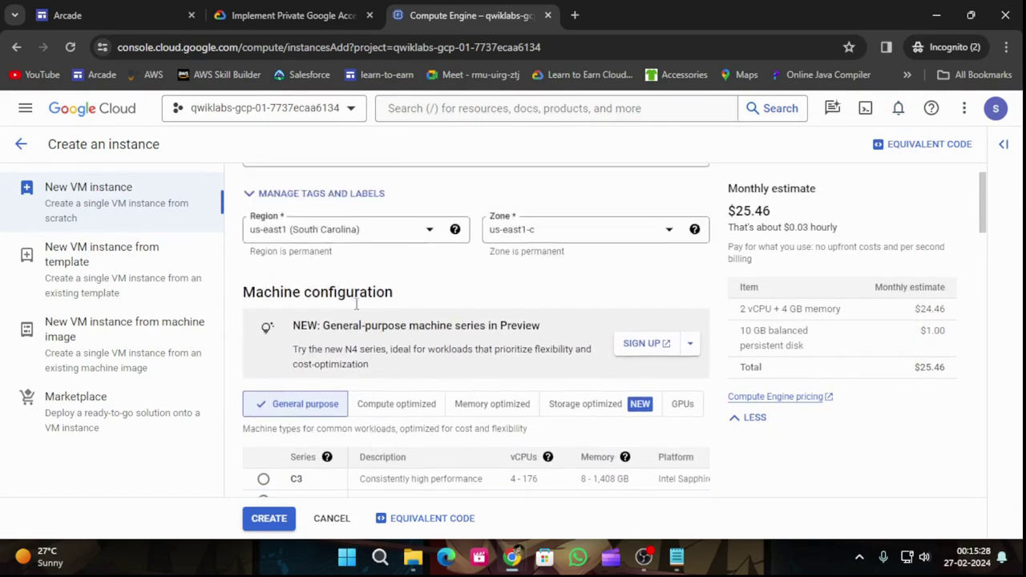
# Find the Create the VM instance with no public IP address section in the lab instructions and review the vm-internal properties
pyautogui.click(298, 17)
pyautogui.scroll(3, 474, 427)
pyautogui.scroll(-10, 473, 428)
pyautogui.scroll(-20, 473, 427)
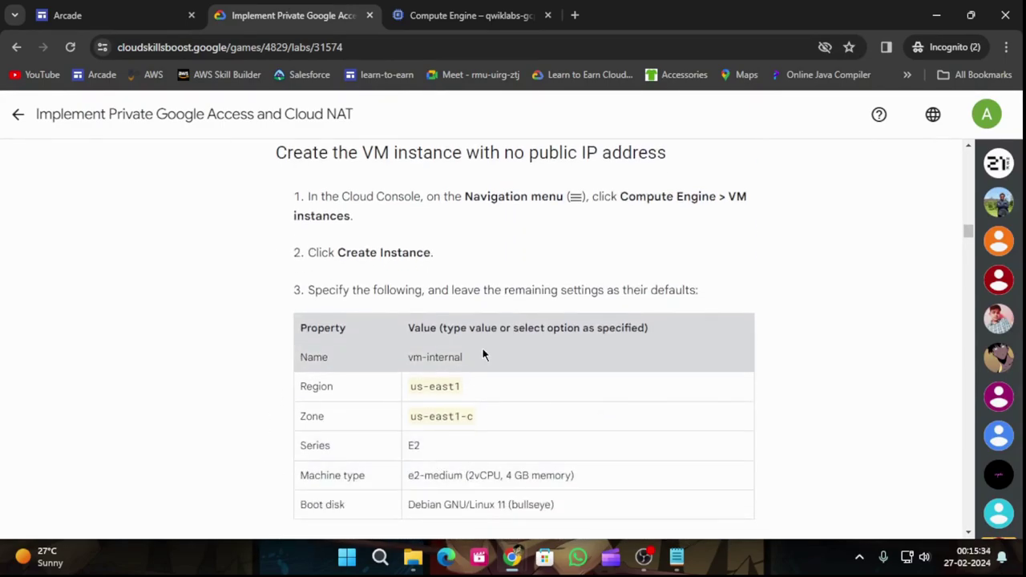
pyautogui.moveTo(437, 359); pyautogui.dragTo(390, 378)
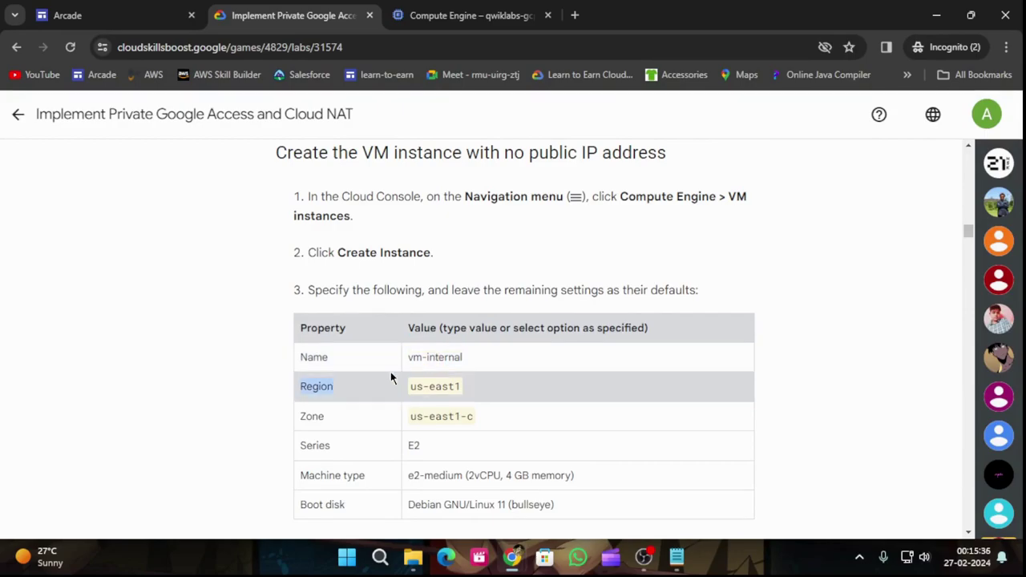
pyautogui.click(433, 364)
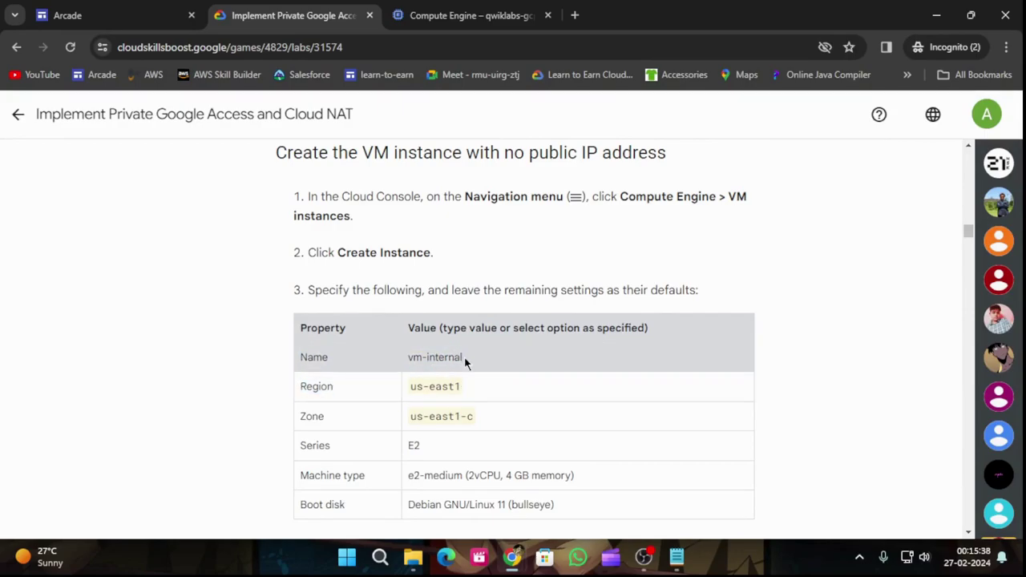
# Open the N4 series preview sign-up form from the instance's machine configuration and return to the Create an instance page
pyautogui.click(469, 15)
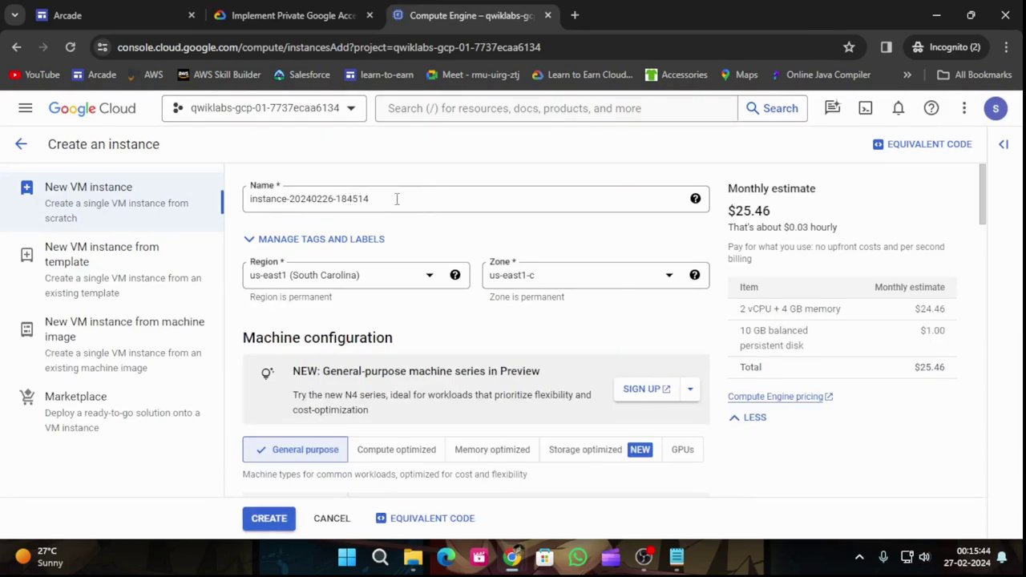
pyautogui.scroll(-2, 441, 325)
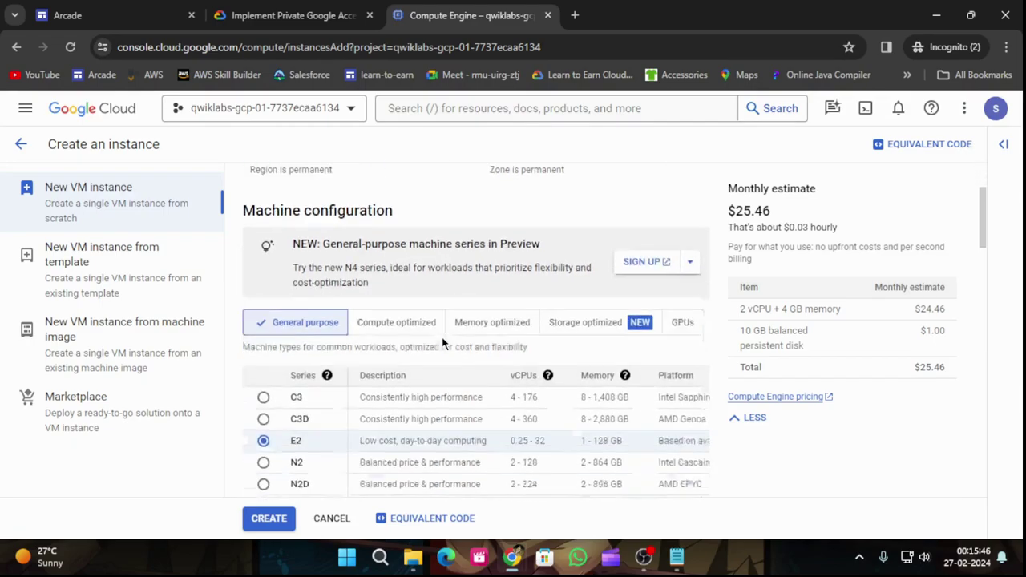
pyautogui.click(646, 241)
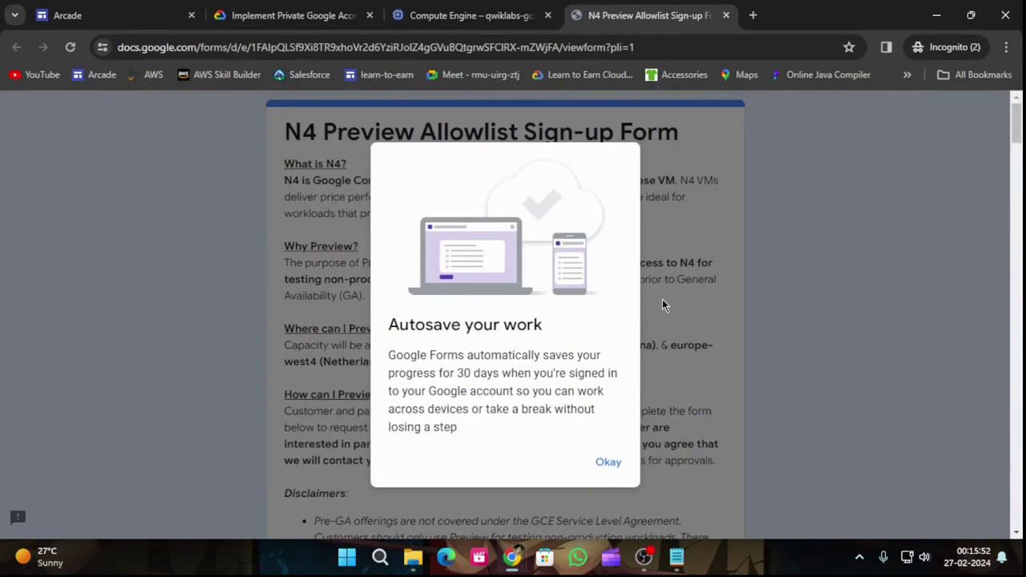
pyautogui.click(465, 16)
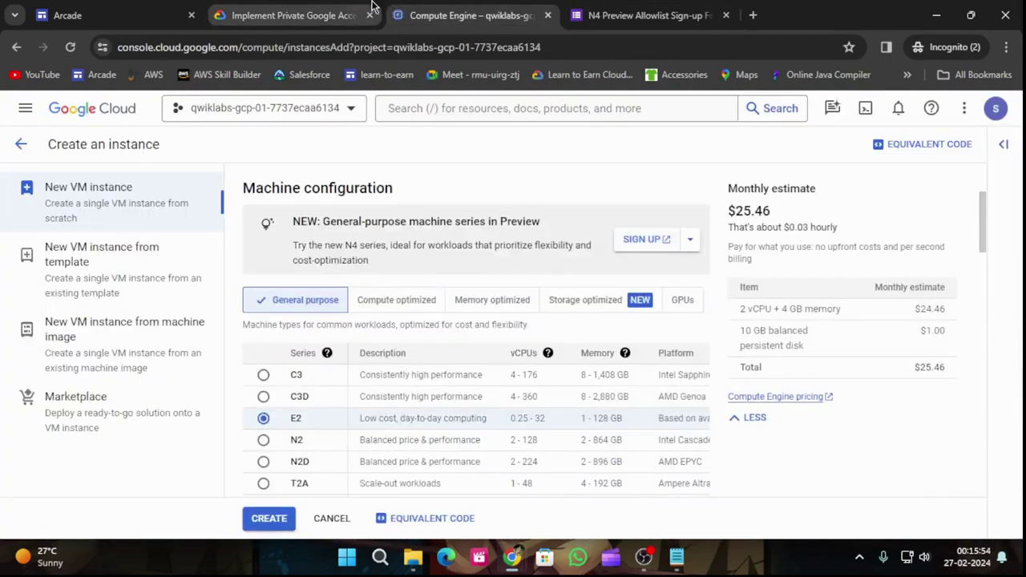
# Sign out of the student account in the Google Cloud console and close the N4 form and account chooser tabs
pyautogui.click(996, 108)
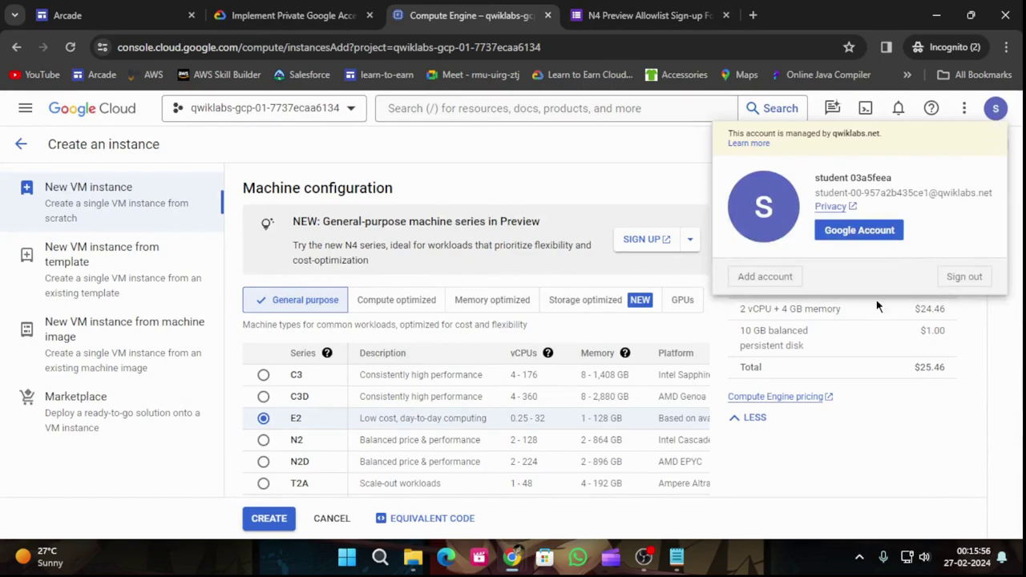
pyautogui.click(965, 278)
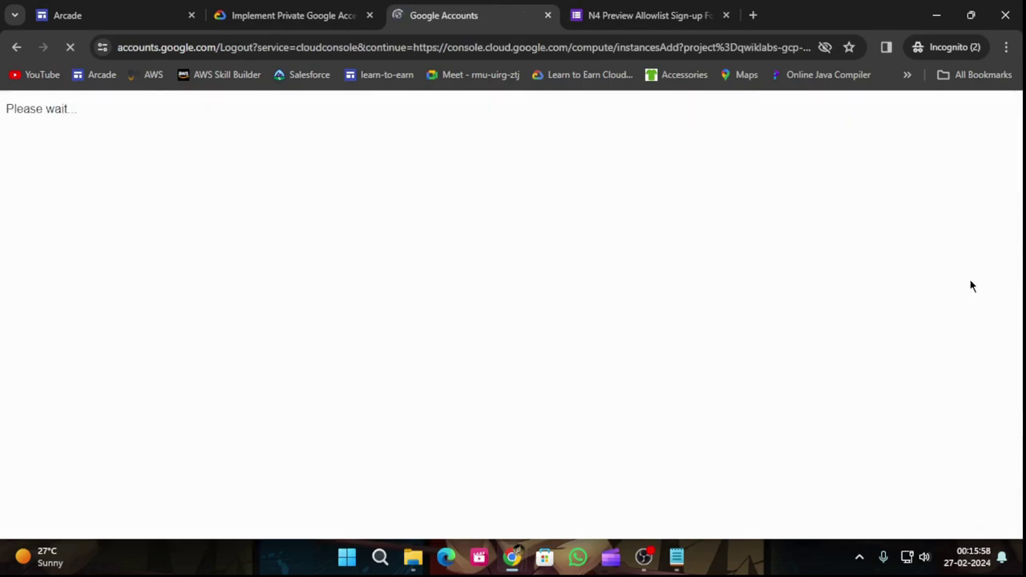
pyautogui.scroll(-2, 489, 437)
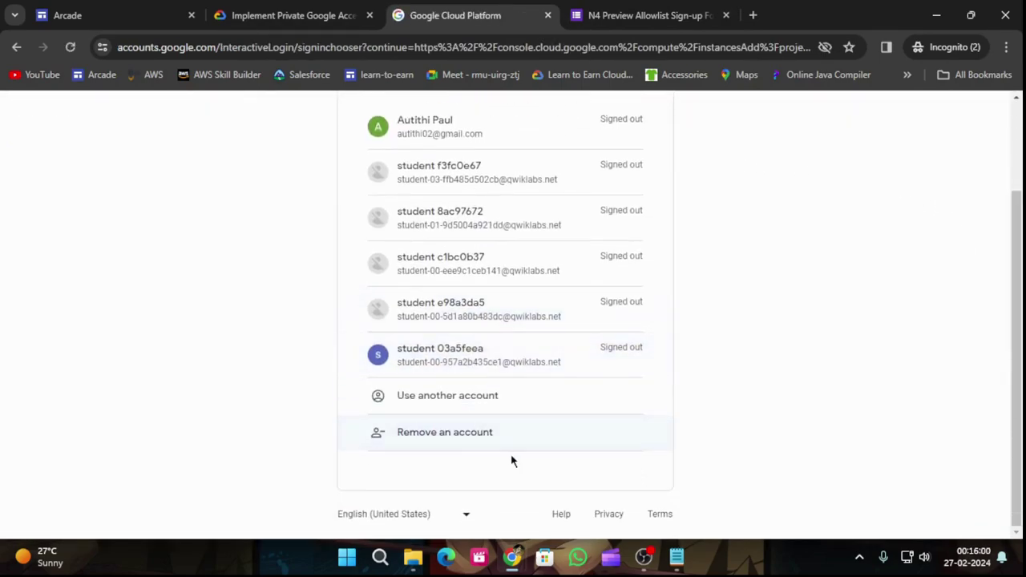
pyautogui.click(725, 15)
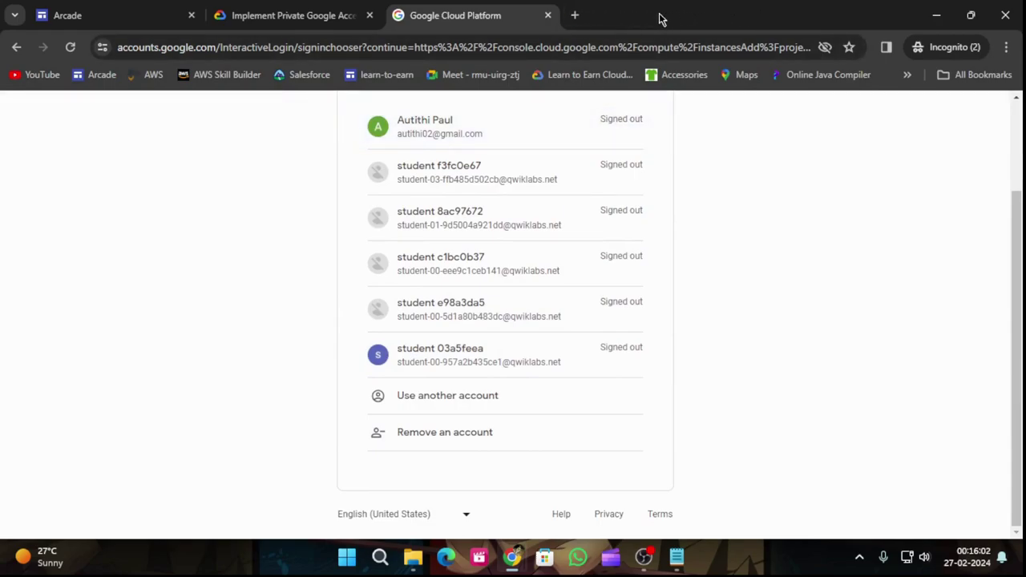
pyautogui.click(548, 15)
# Return to The Arcade Certification Zone and reopen the in-progress Implement Private Google Access and Cloud NAT lab
pyautogui.scroll(4, 2, 222)
pyautogui.click(17, 114)
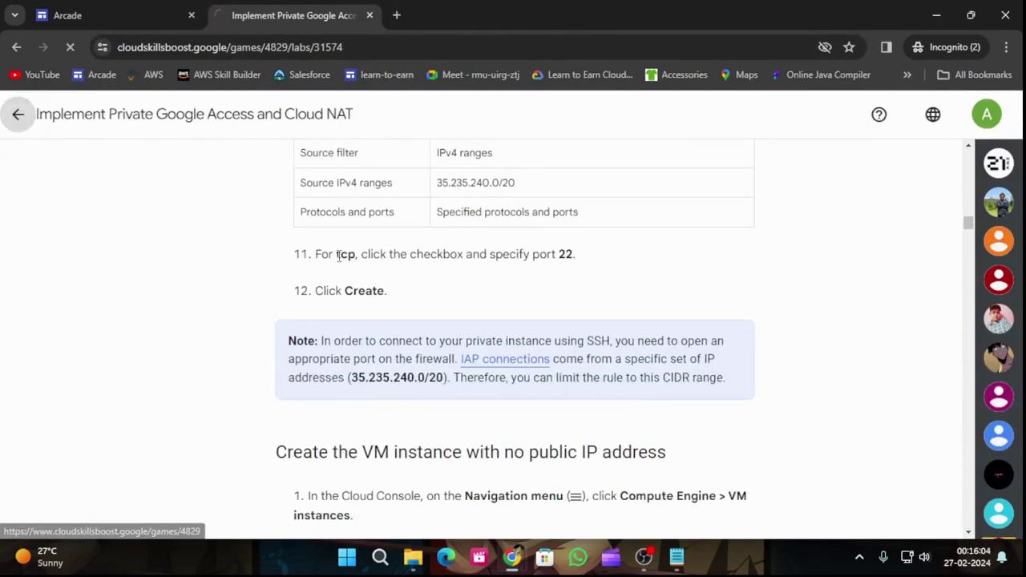
pyautogui.scroll(-12, 412, 377)
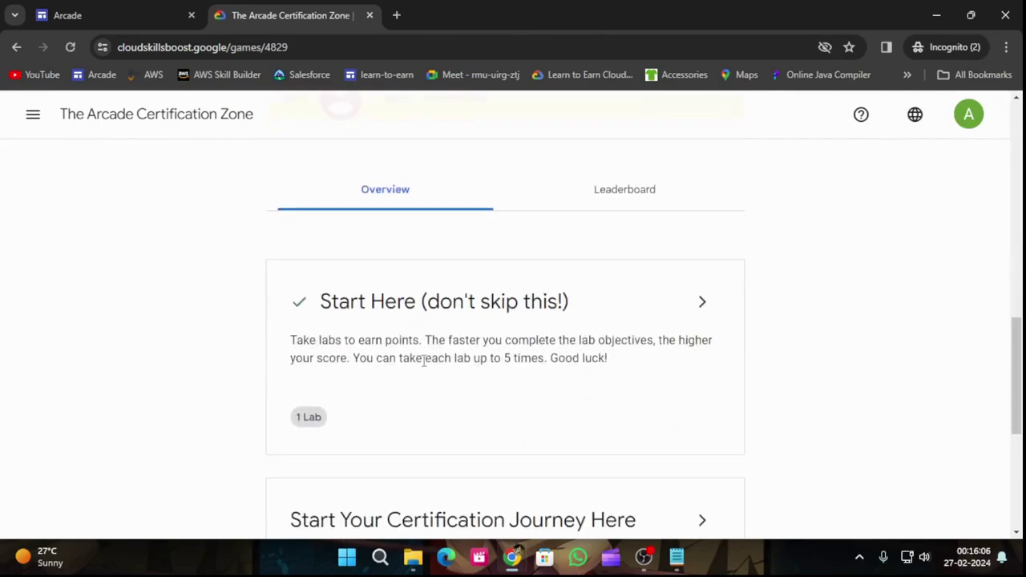
pyautogui.click(700, 218)
pyautogui.scroll(-6, 599, 373)
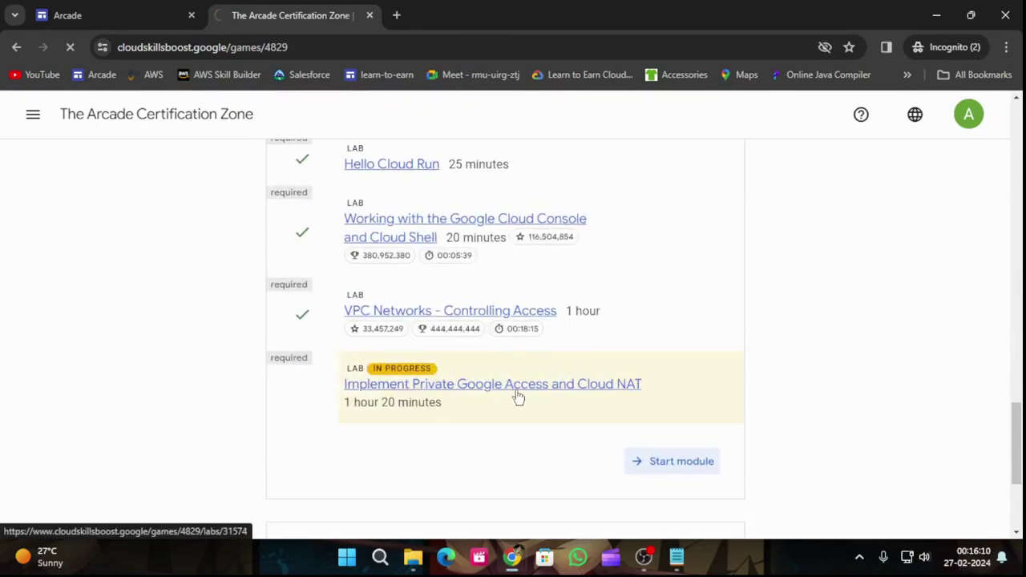
pyautogui.click(515, 388)
# Open the Google Cloud console from the lab page, choose to use another account and submit the student account's e-mail
pyautogui.click(173, 313)
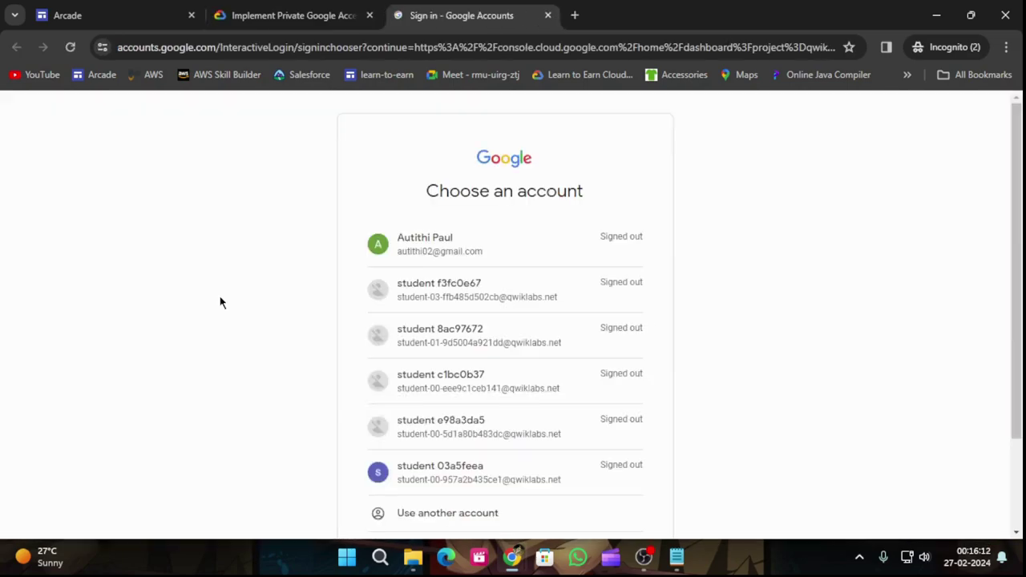
pyautogui.scroll(-2, 541, 335)
pyautogui.click(525, 403)
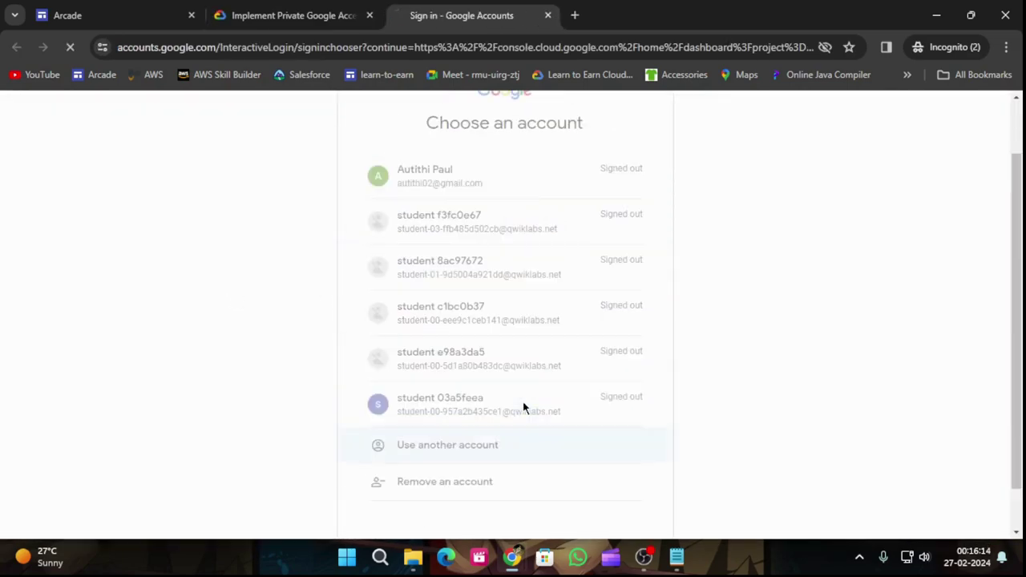
pyautogui.hotkey('ctrl', 'v')
pyautogui.click(625, 436)
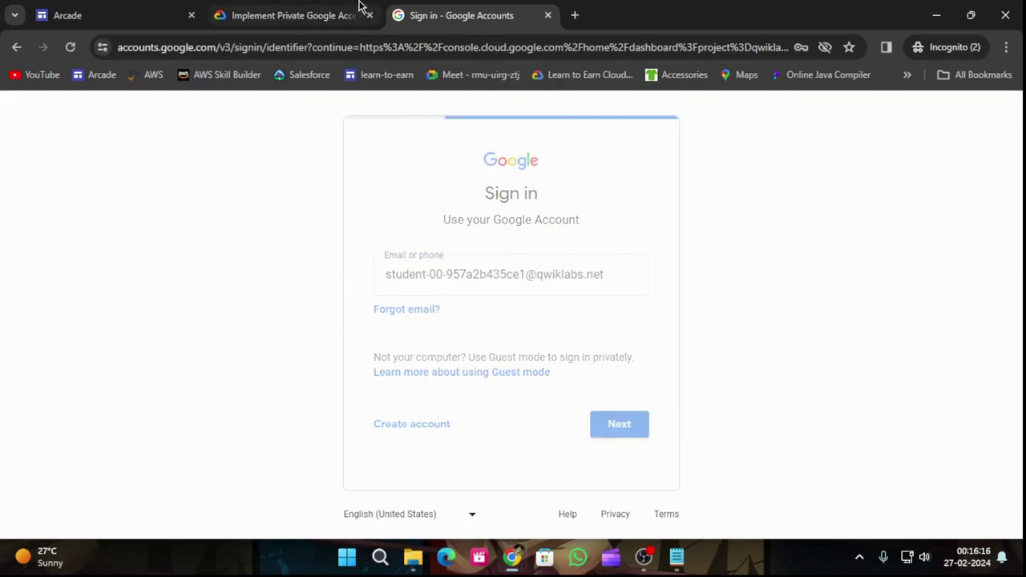
# Copy the account password from the lab page, enter it on the Google sign-in page and submit it
pyautogui.click(337, 17)
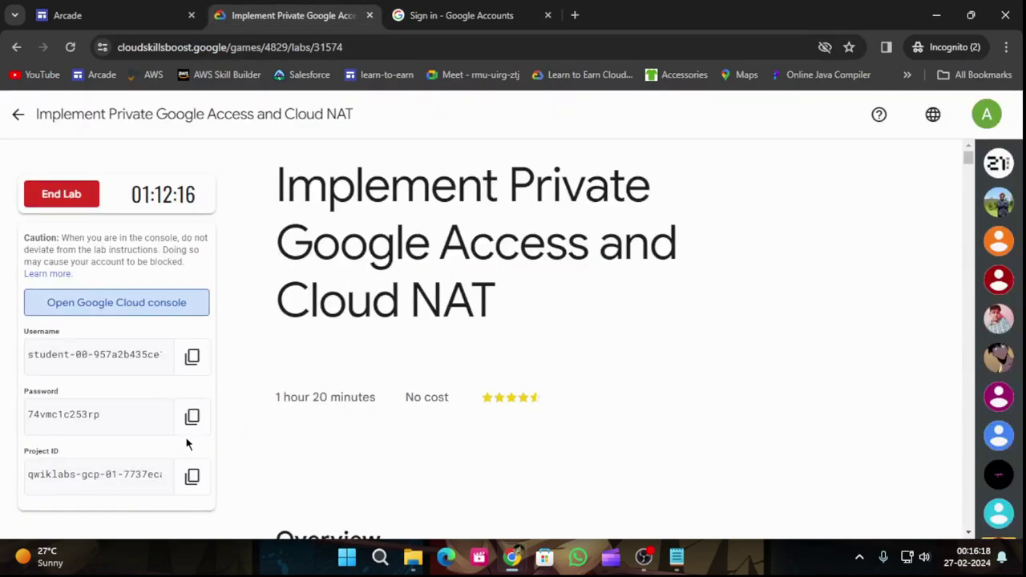
pyautogui.click(193, 417)
pyautogui.click(498, 18)
pyautogui.click(484, 307)
pyautogui.hotkey('ctrl', 'v')
pyautogui.click(607, 412)
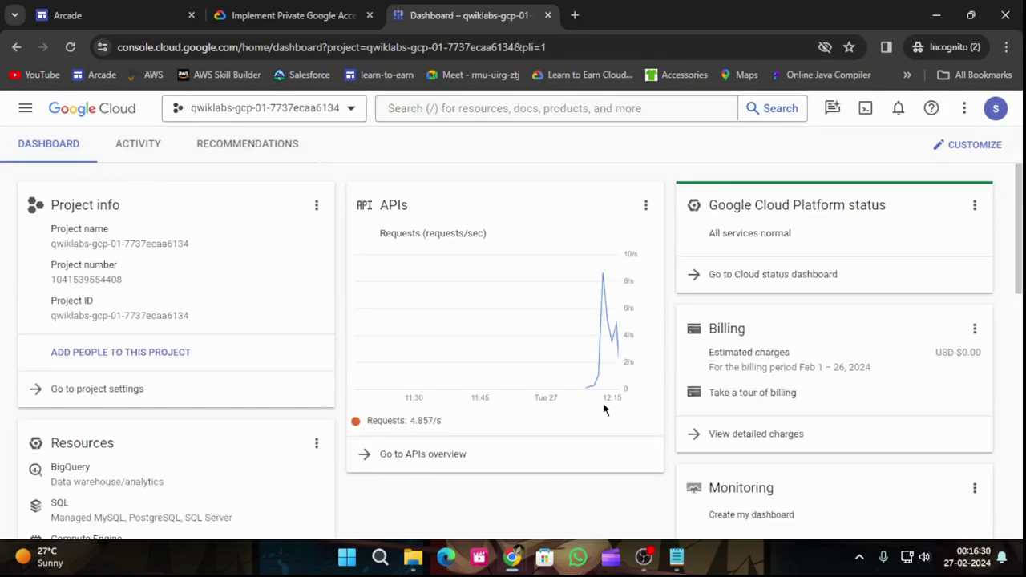
# Go to Compute Engine's VM instances in the Google Cloud console
pyautogui.click(25, 109)
pyautogui.moveTo(131, 401)
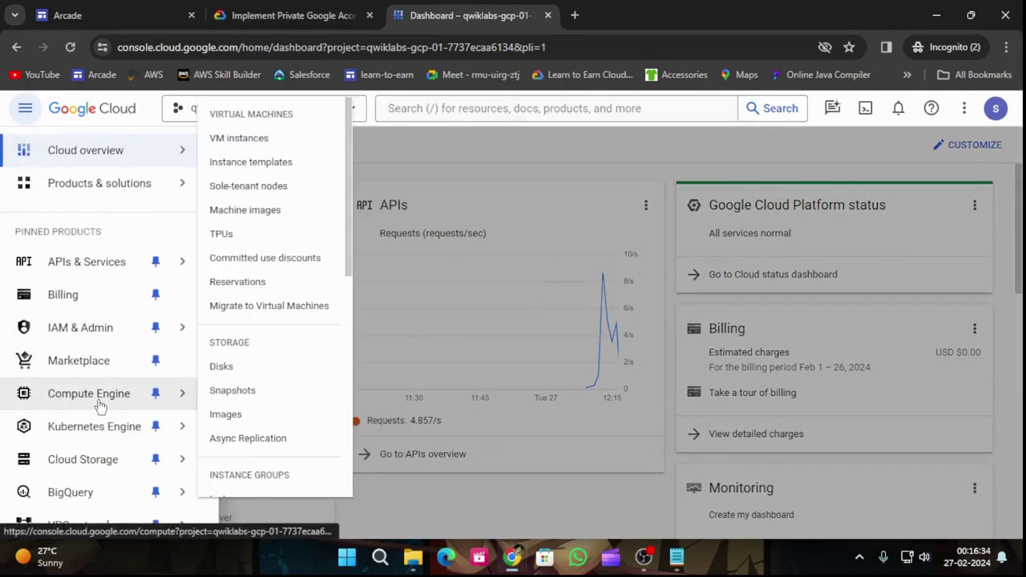
pyautogui.click(233, 138)
# Find the Create the VM instance checkpoint in the lab instructions and run its progress check
pyautogui.click(321, 15)
pyautogui.scroll(-10, 407, 424)
pyautogui.scroll(-10, 407, 424)
pyautogui.scroll(-10, 407, 429)
pyautogui.scroll(-15, 711, 375)
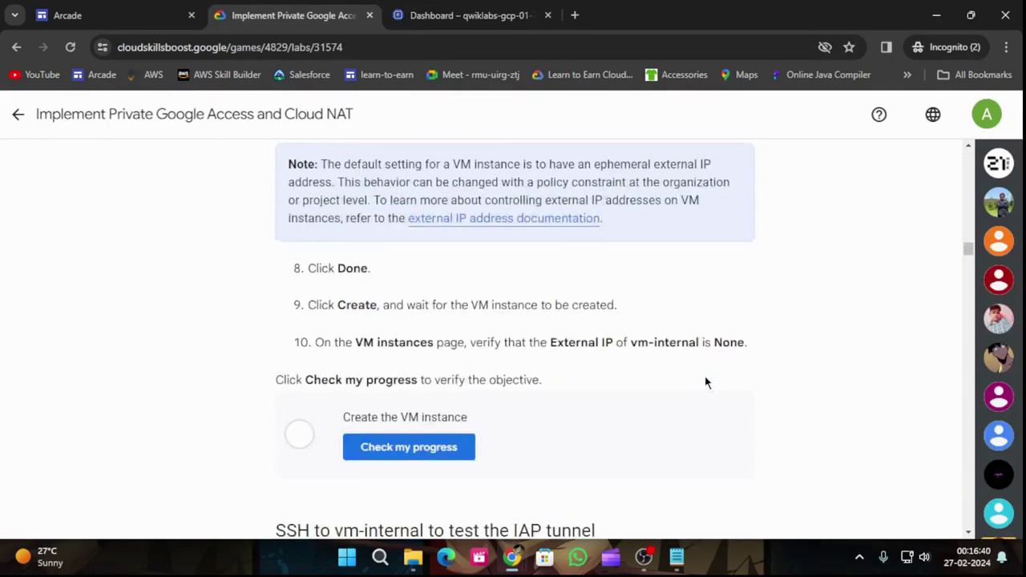
pyautogui.scroll(3, 698, 377)
pyautogui.scroll(3, 690, 370)
pyautogui.scroll(-3, 692, 377)
pyautogui.click(435, 445)
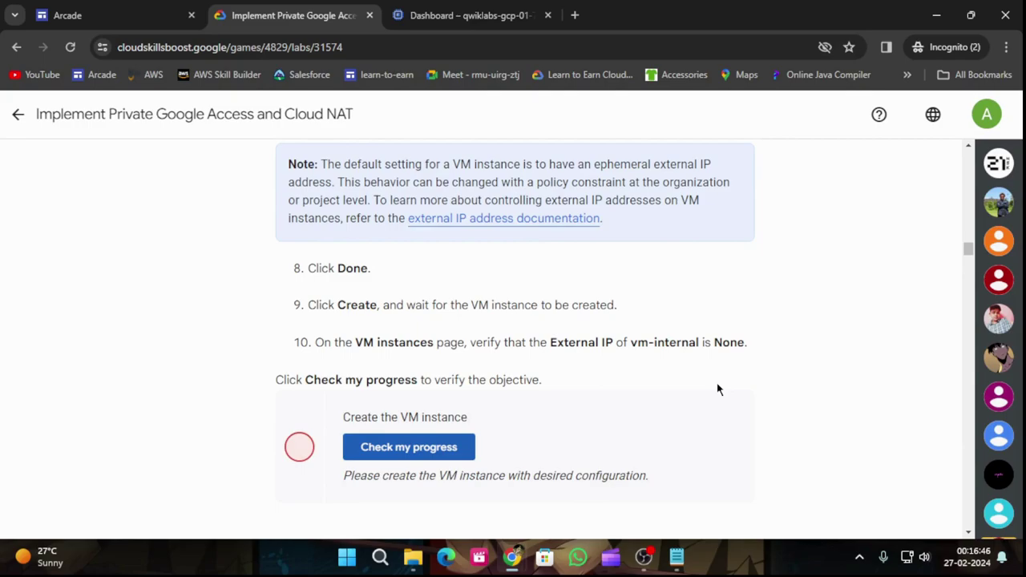
# Rerun the Create the VM instance progress check and copy the name vm-internal from the lab's instance settings table
pyautogui.click(473, 455)
pyautogui.scroll(5, 425, 422)
pyautogui.scroll(3, 437, 425)
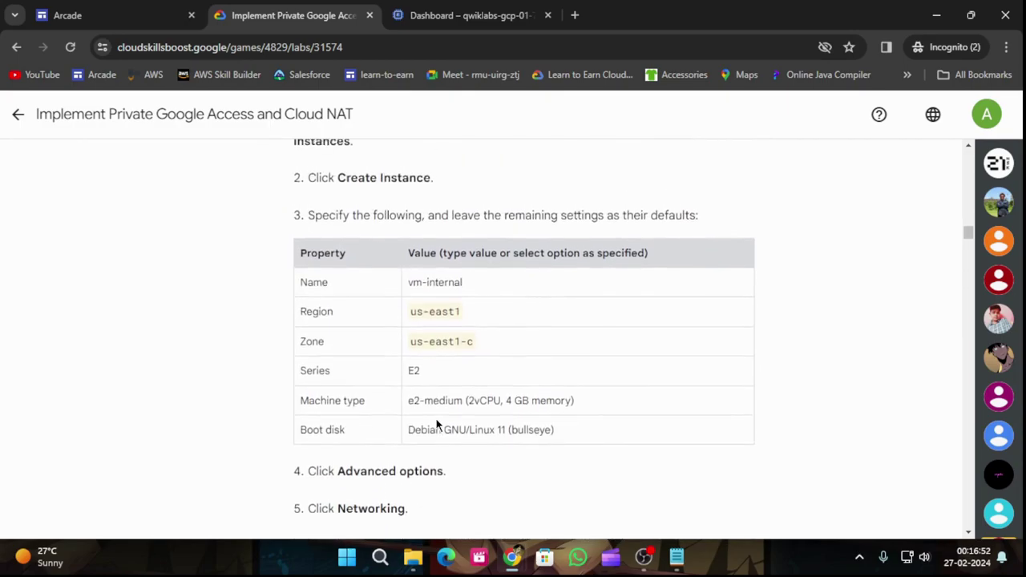
pyautogui.moveTo(464, 433); pyautogui.dragTo(412, 437)
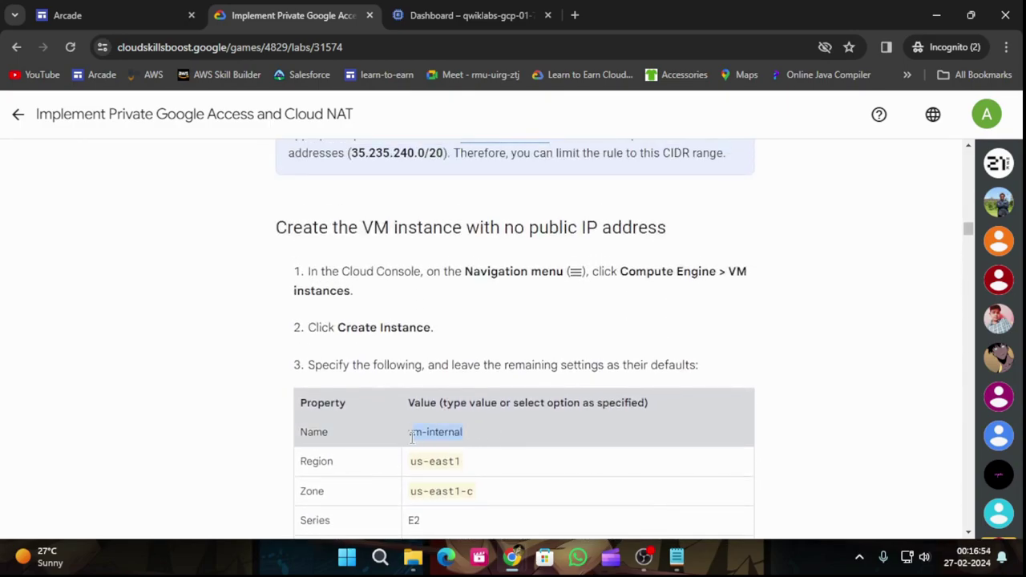
# Start creating a new VM instance in the Google Cloud console and name it vm-internal
pyautogui.click(473, 16)
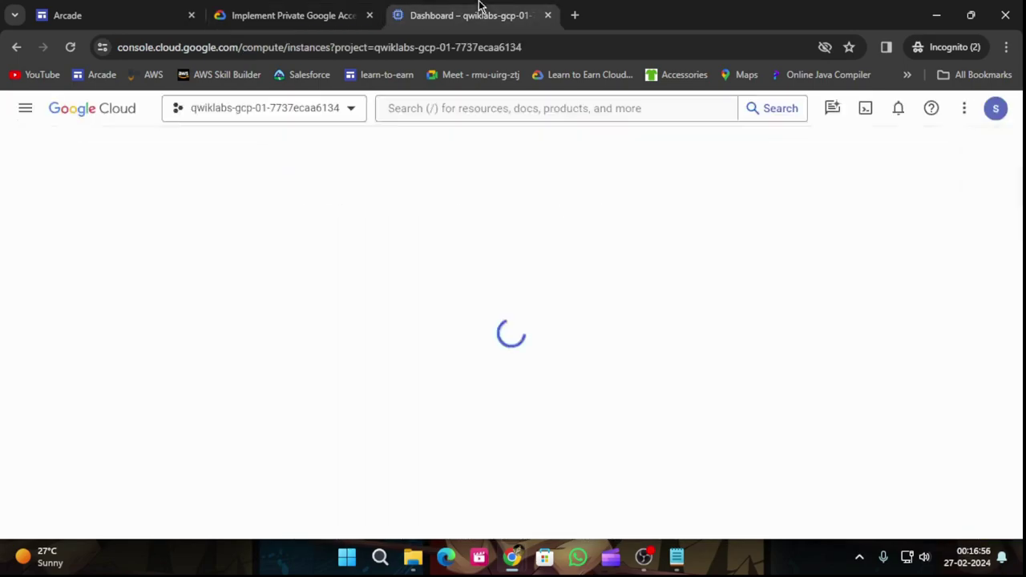
pyautogui.click(357, 151)
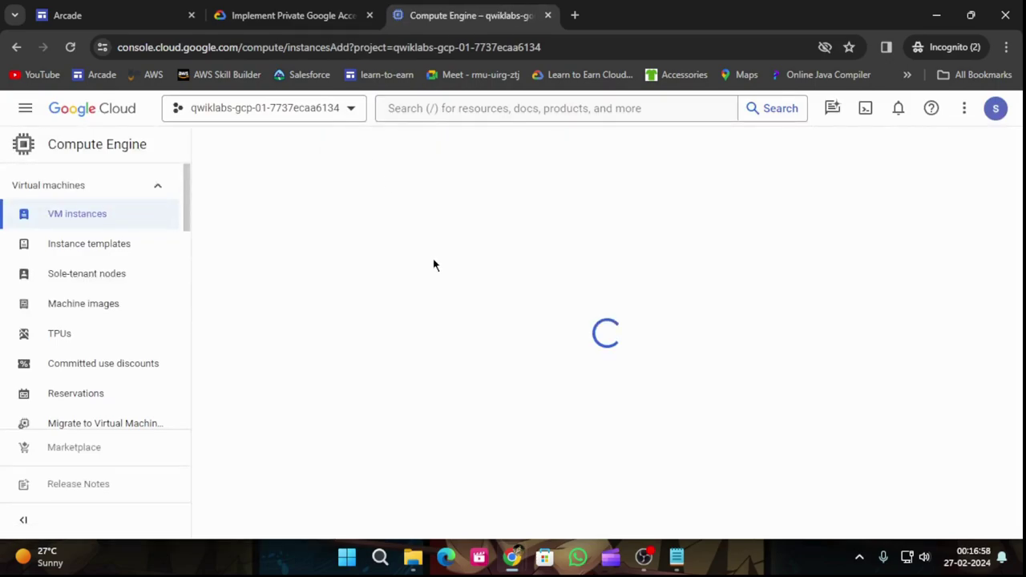
pyautogui.click(375, 203)
pyautogui.moveTo(374, 203); pyautogui.dragTo(248, 205)
pyautogui.hotkey('ctrl', 'v')
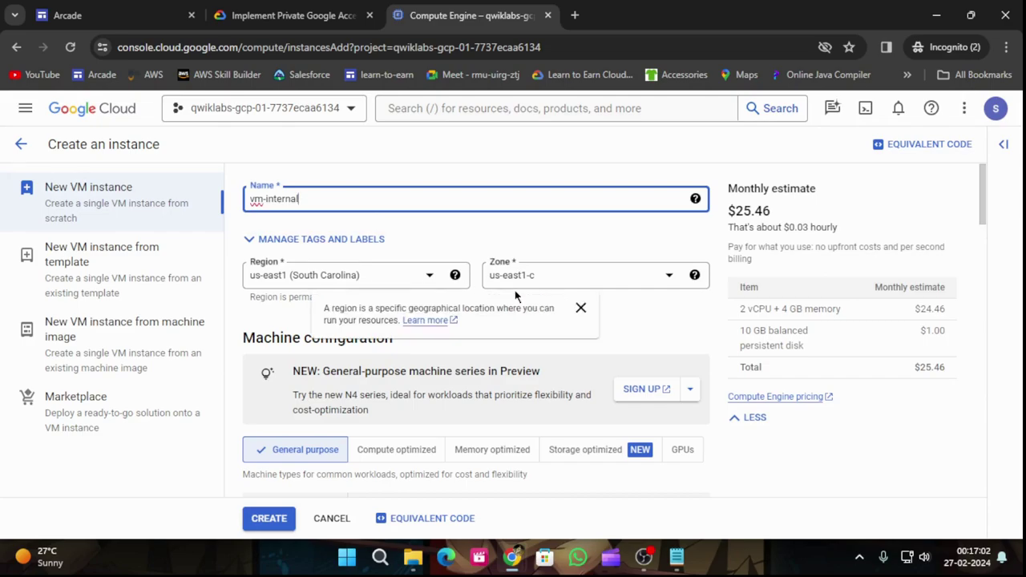
# Change the boot disk image to Debian GNU/Linux 11 (bullseye) and apply the selection
pyautogui.scroll(-2, 398, 360)
pyautogui.scroll(-3, 401, 362)
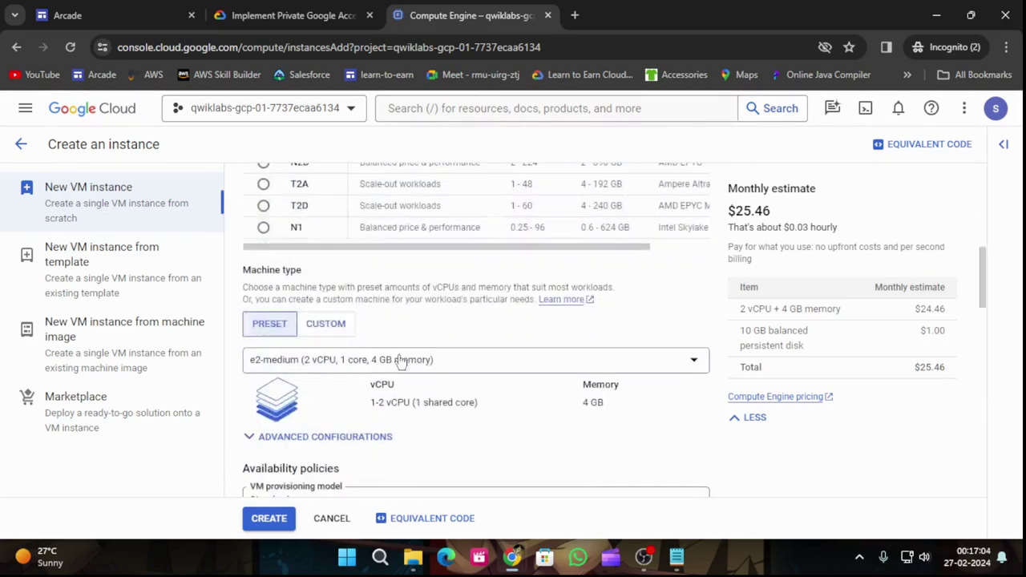
pyautogui.scroll(-5, 401, 362)
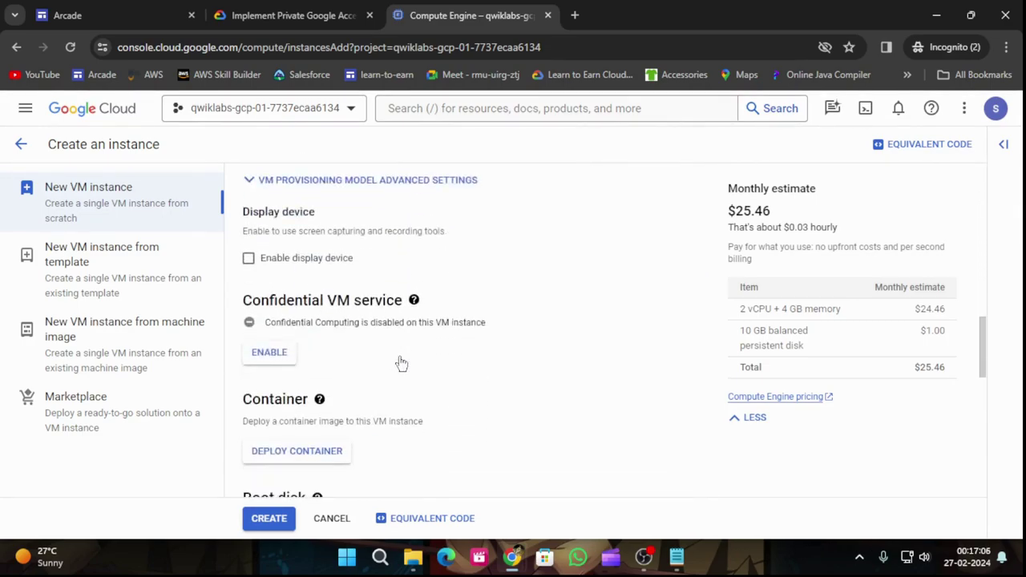
pyautogui.scroll(-2, 401, 364)
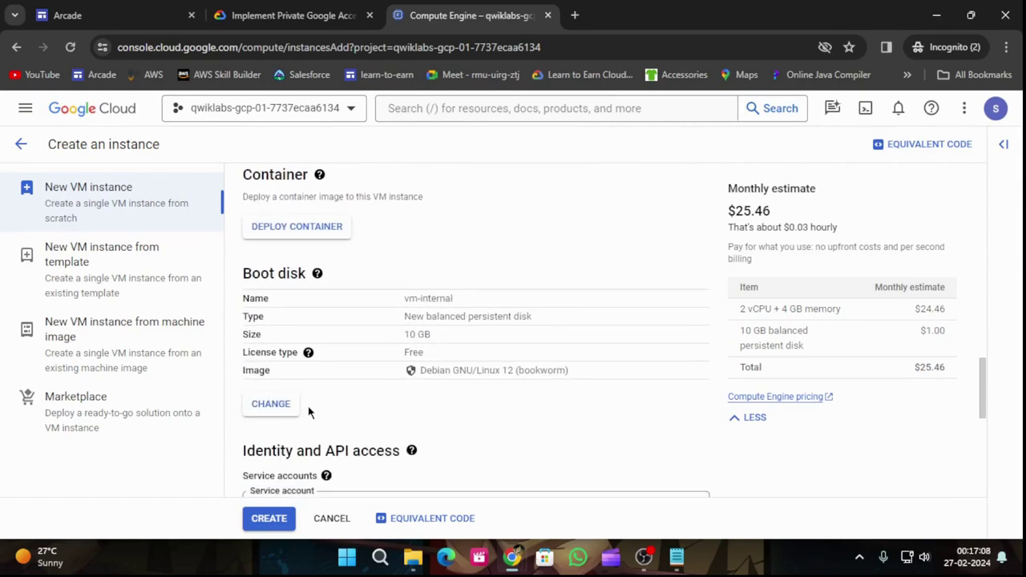
pyautogui.click(278, 407)
pyautogui.click(391, 298)
pyautogui.click(433, 423)
pyautogui.scroll(-1, 438, 433)
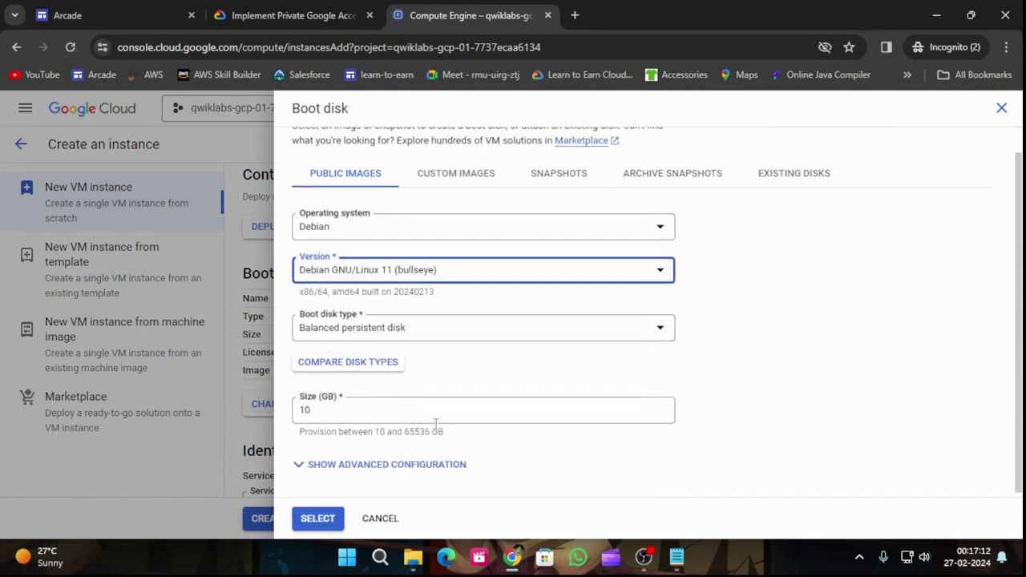
pyautogui.click(335, 517)
# Check the lab's networking instructions, then expand the Networking section of the new instance's advanced options
pyautogui.click(294, 15)
pyautogui.scroll(-5, 417, 271)
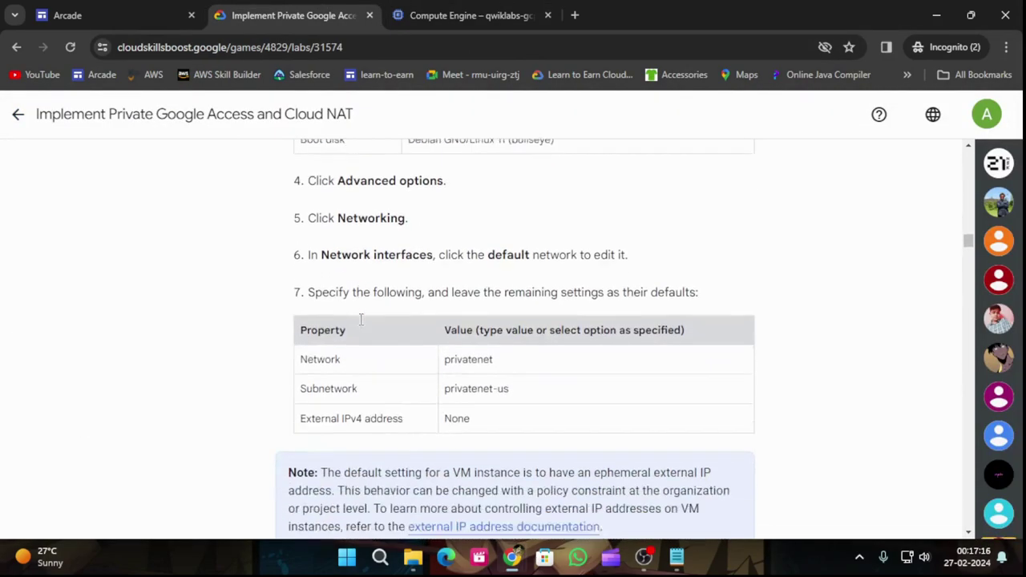
pyautogui.click(480, 16)
pyautogui.scroll(-2, 439, 364)
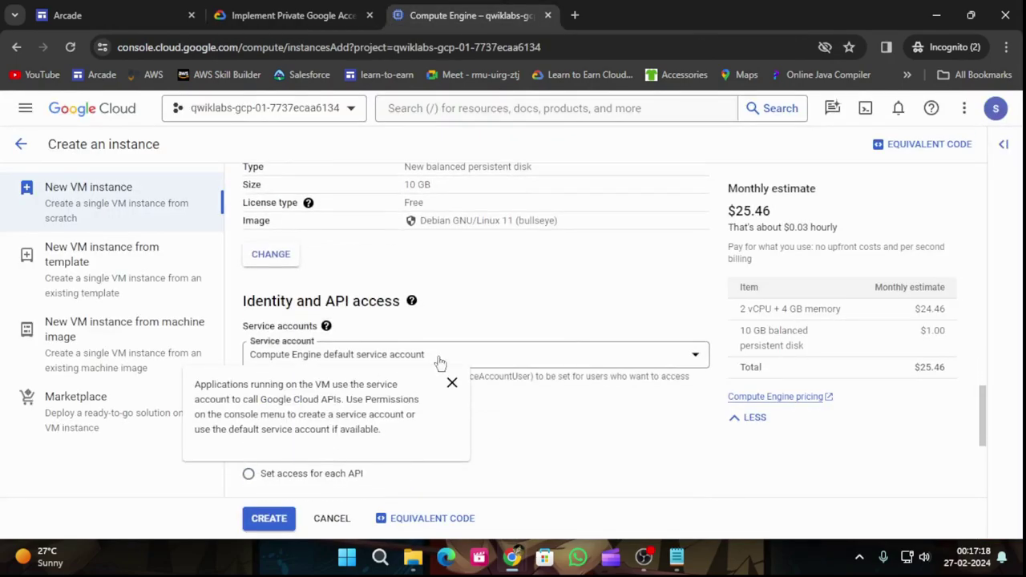
pyautogui.click(453, 383)
pyautogui.scroll(-3, 456, 440)
pyautogui.click(614, 446)
pyautogui.scroll(-3, 593, 417)
pyautogui.scroll(-1, 521, 361)
pyautogui.scroll(2, 417, 337)
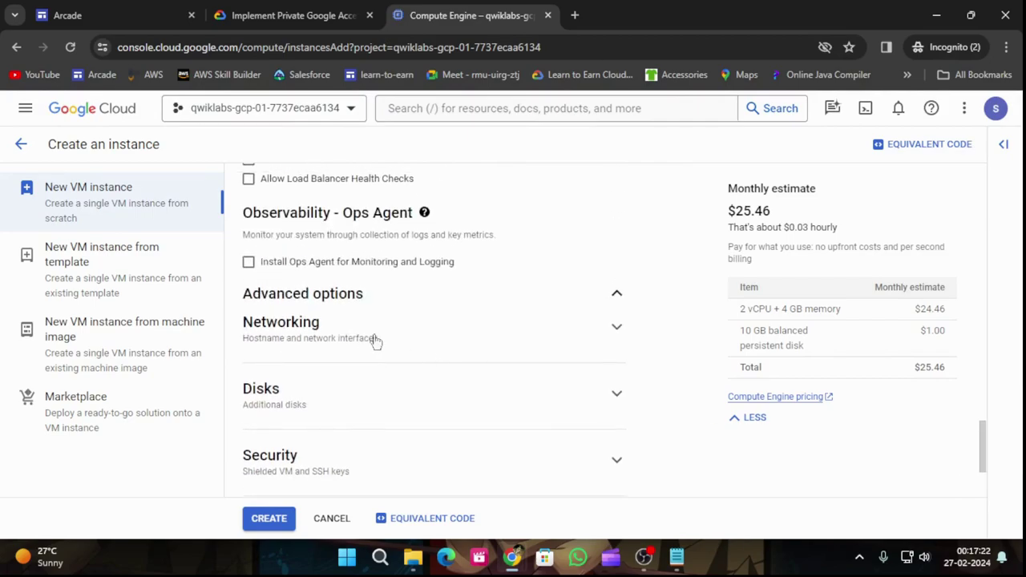
pyautogui.click(616, 327)
pyautogui.scroll(-1, 579, 360)
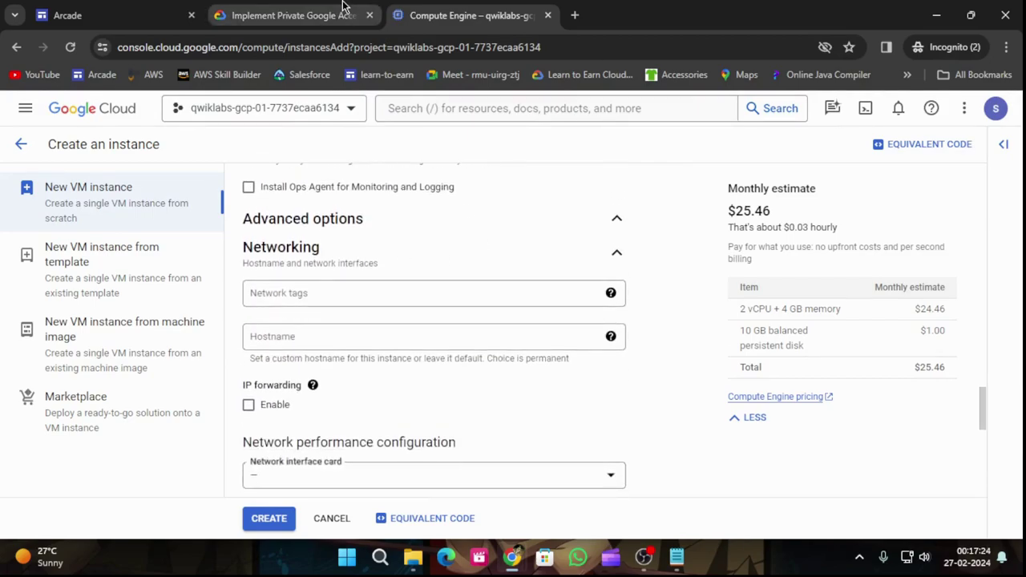
pyautogui.click(293, 15)
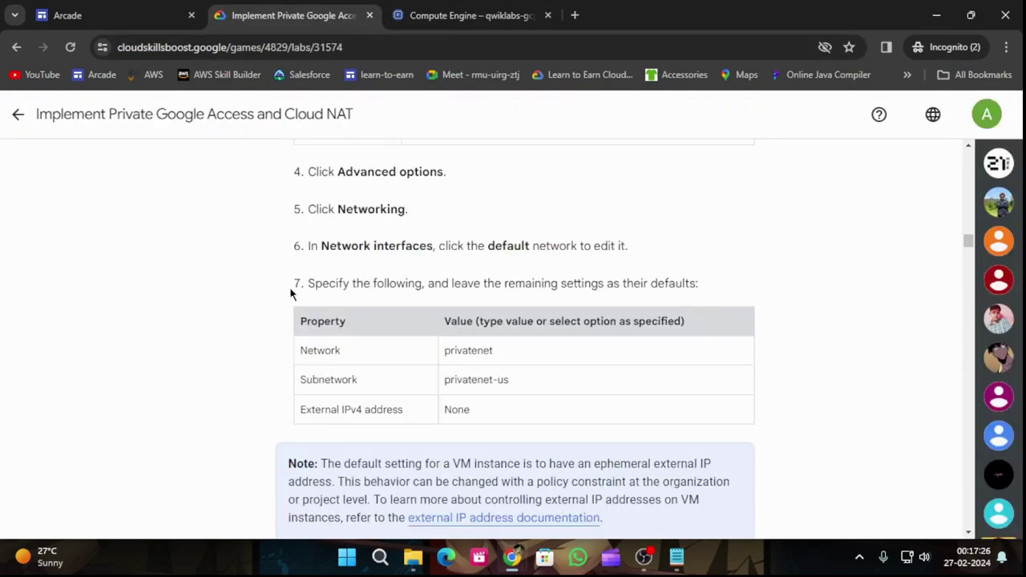
pyautogui.click(465, 12)
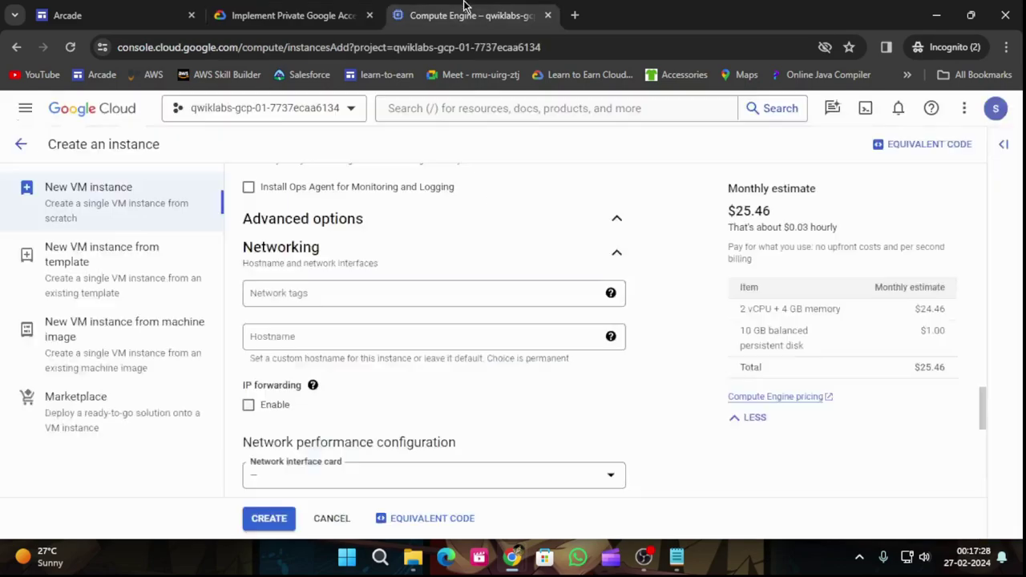
pyautogui.click(391, 373)
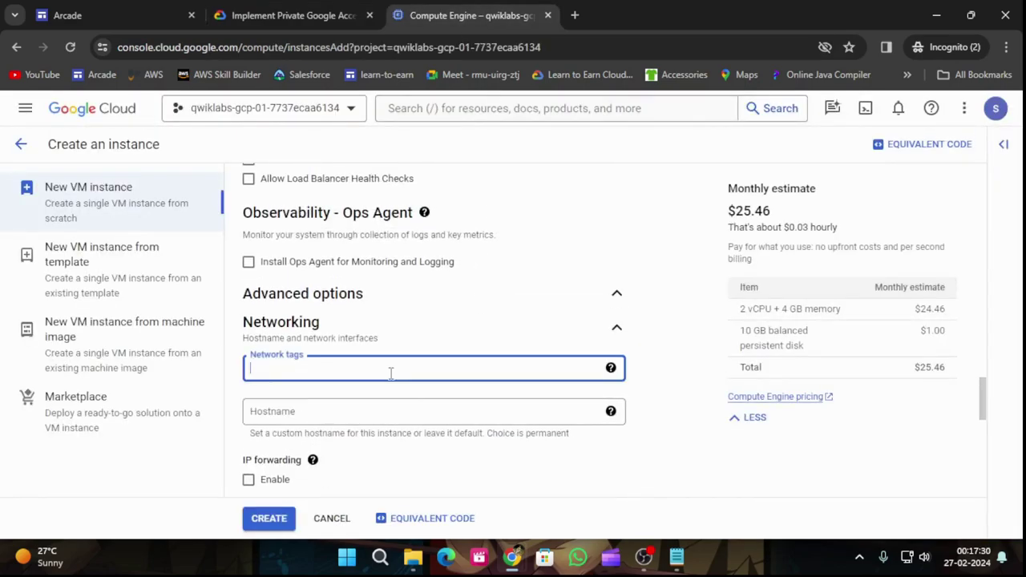
pyautogui.scroll(1, 589, 374)
pyautogui.click(614, 366)
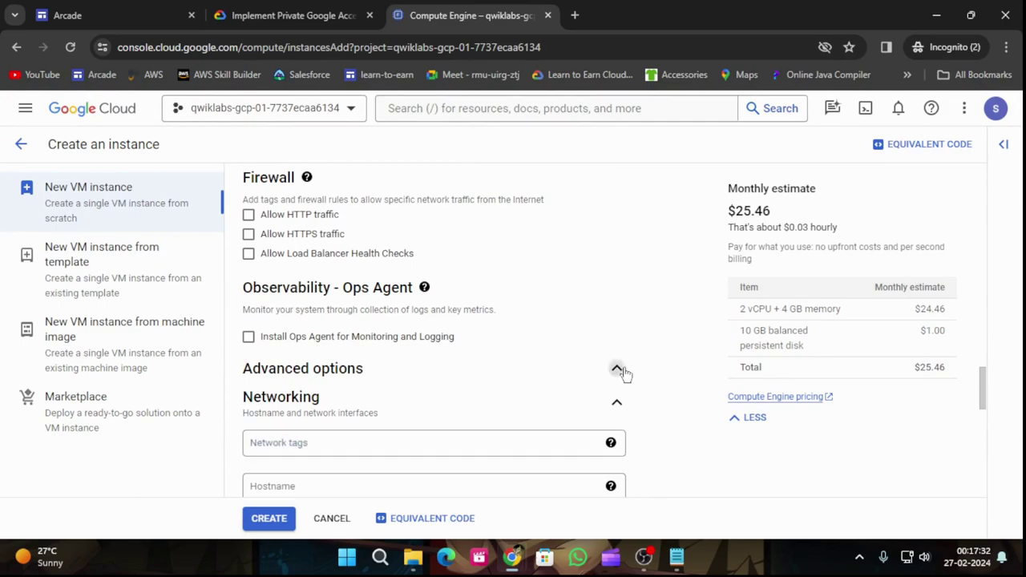
pyautogui.click(616, 443)
pyautogui.scroll(-3, 607, 415)
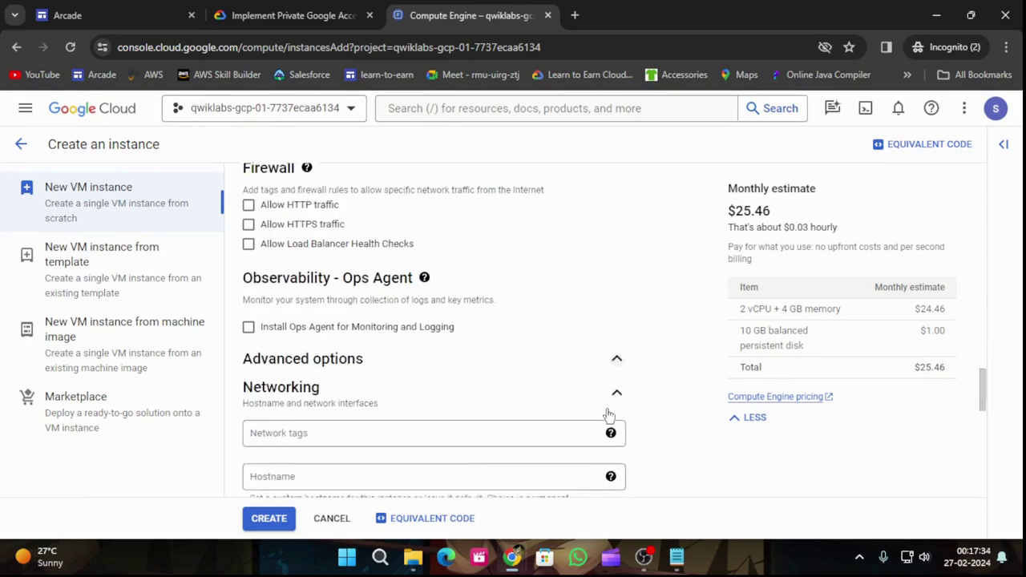
pyautogui.scroll(-1, 520, 451)
pyautogui.click(337, 409)
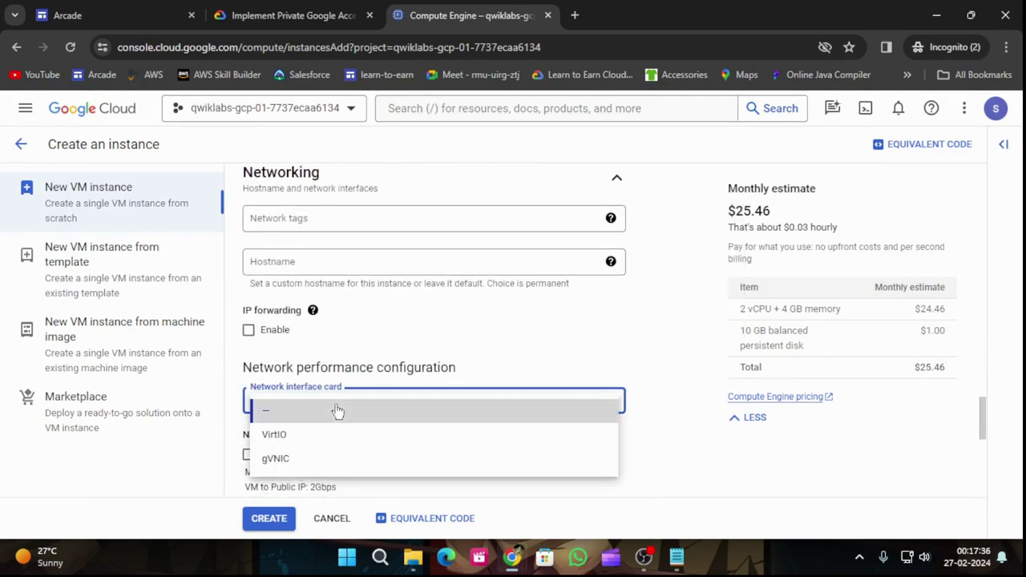
pyautogui.click(338, 411)
pyautogui.click(351, 221)
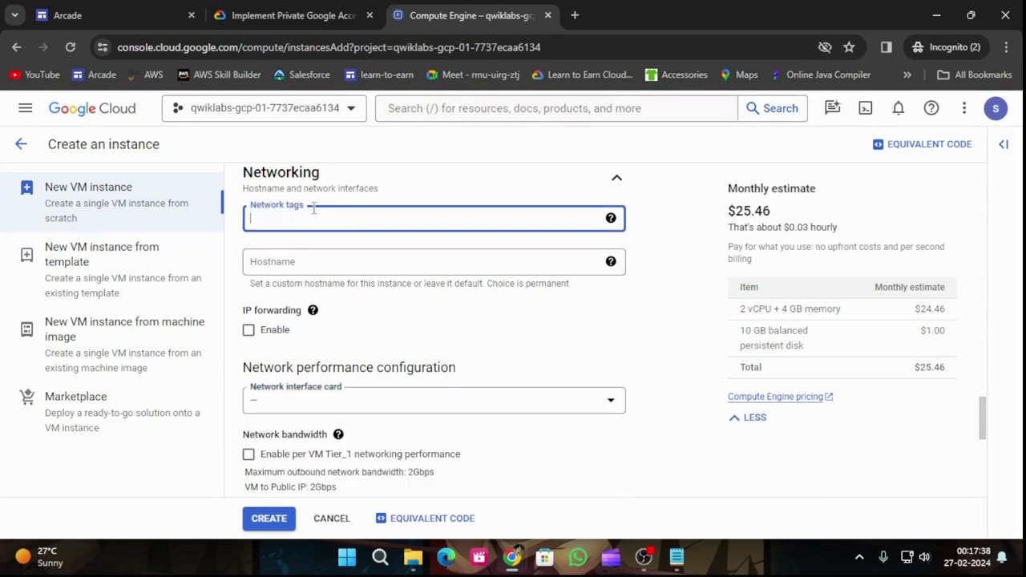
# Open the default network interface for editing and copy the network name privatenet from the lab instructions
pyautogui.scroll(-3, 394, 360)
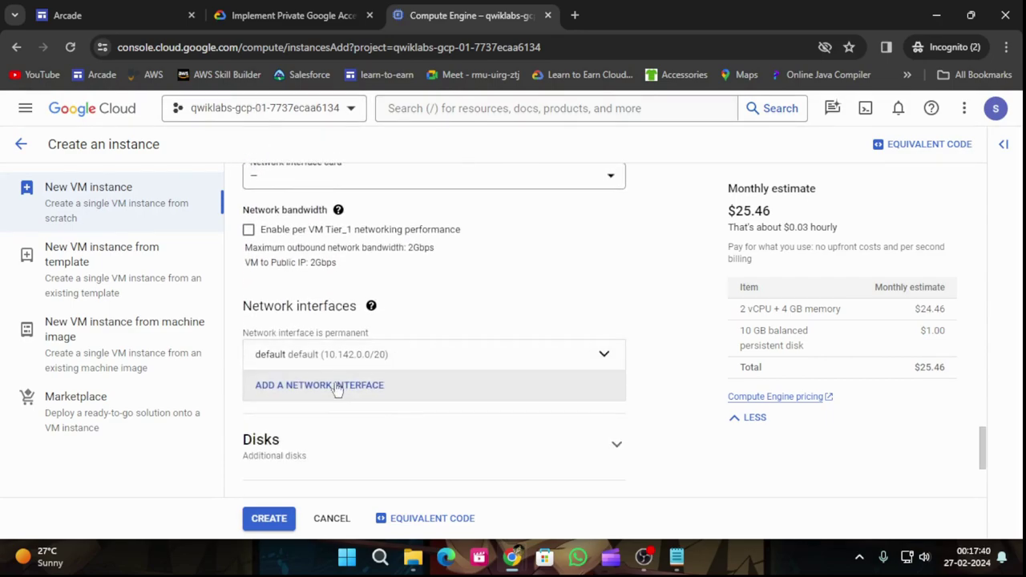
pyautogui.click(604, 362)
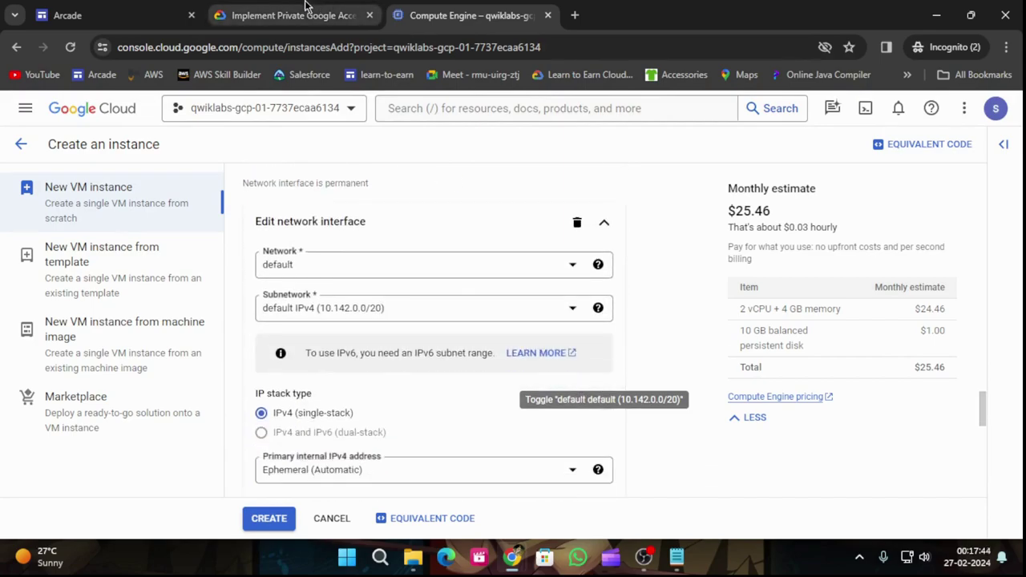
pyautogui.click(292, 15)
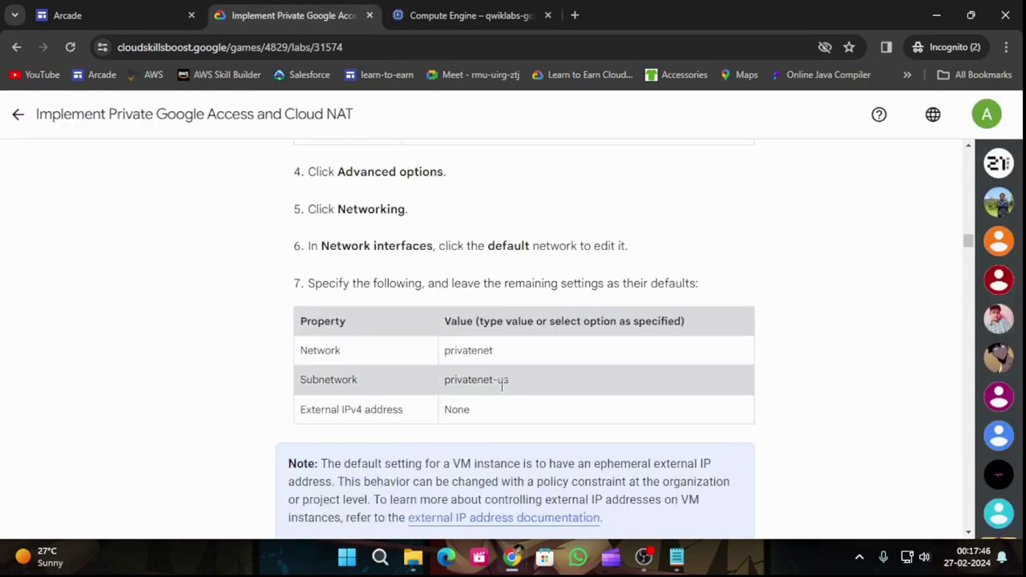
pyautogui.scroll(-1, 479, 357)
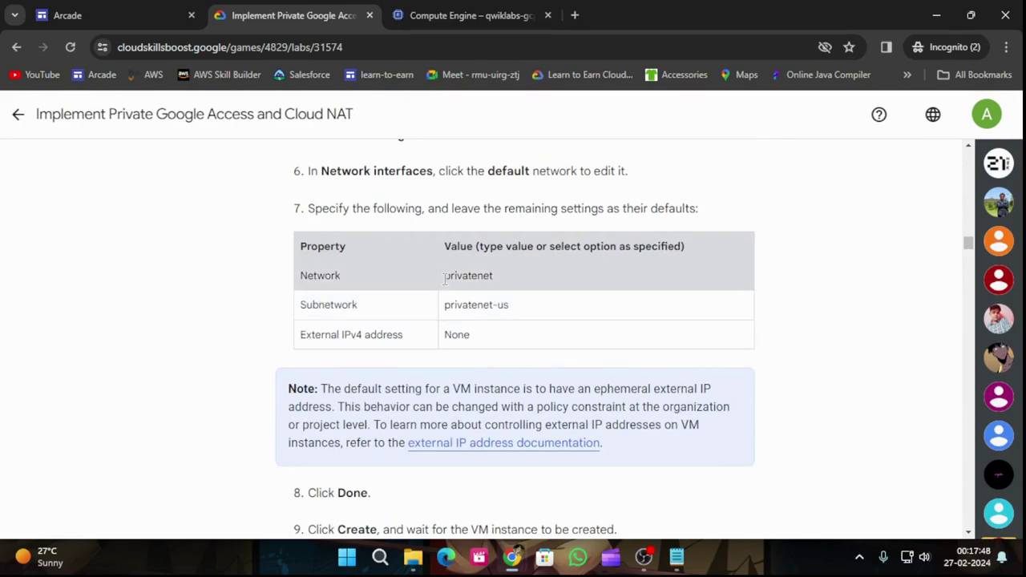
pyautogui.moveTo(457, 279); pyautogui.dragTo(510, 273)
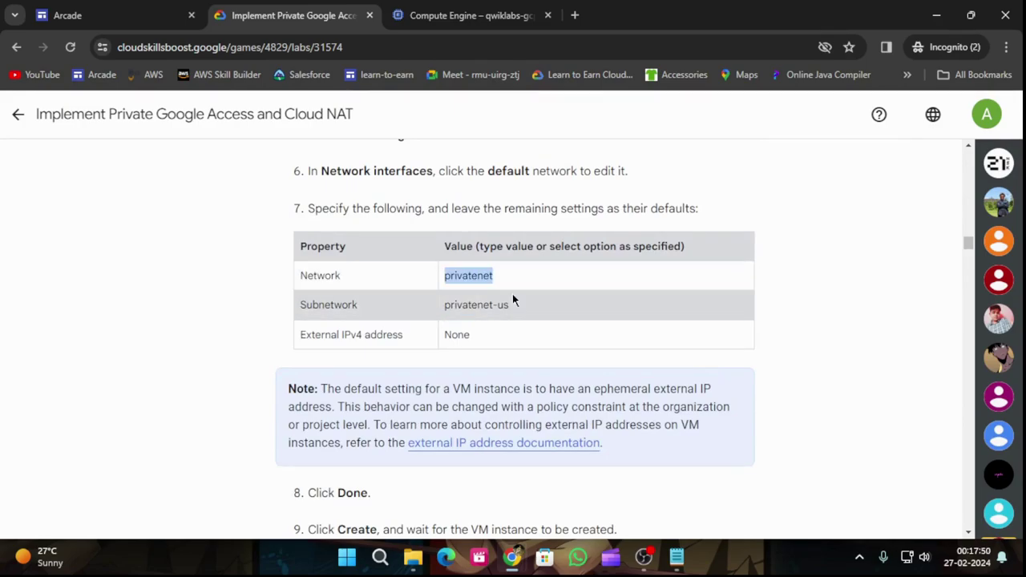
pyautogui.click(476, 6)
pyautogui.scroll(-2, 437, 358)
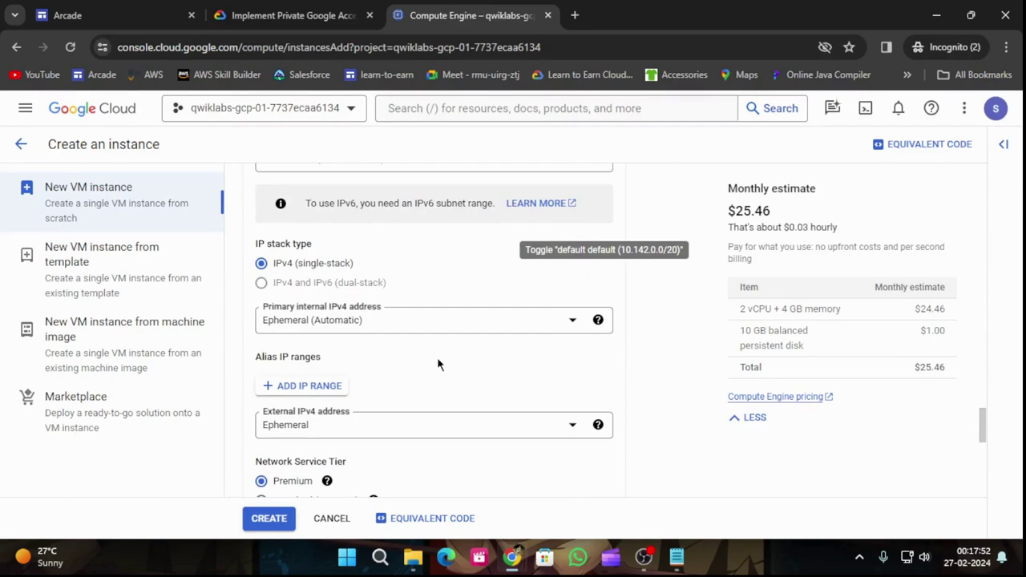
pyautogui.scroll(-3, 438, 363)
pyautogui.scroll(4, 428, 373)
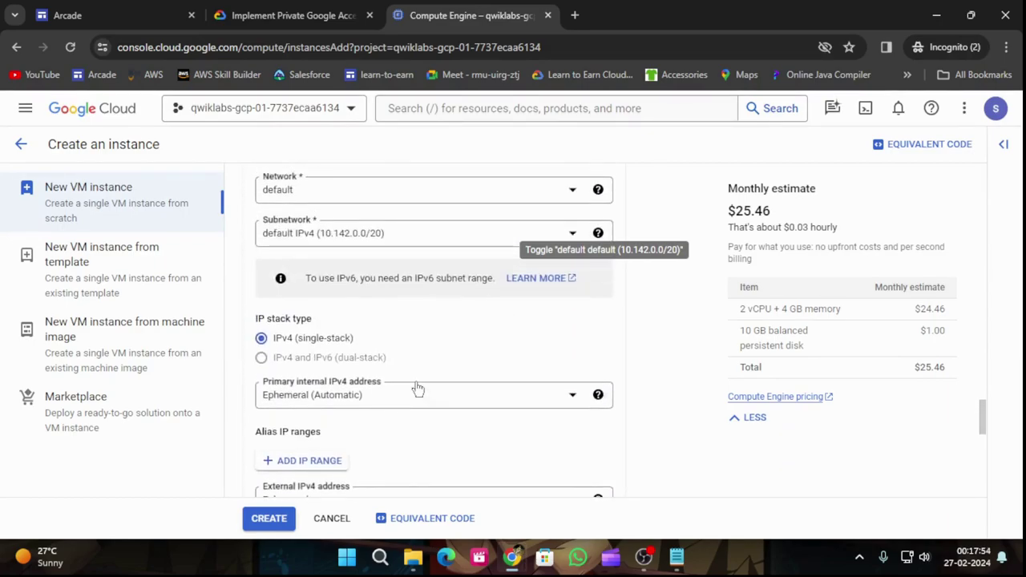
pyautogui.scroll(1, 417, 389)
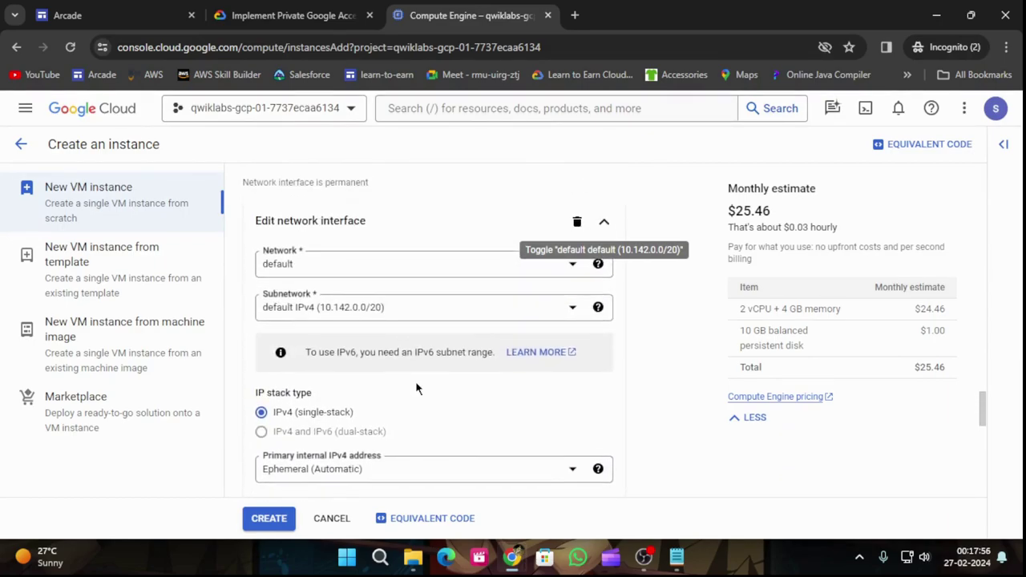
pyautogui.scroll(-2, 415, 389)
pyautogui.click(432, 329)
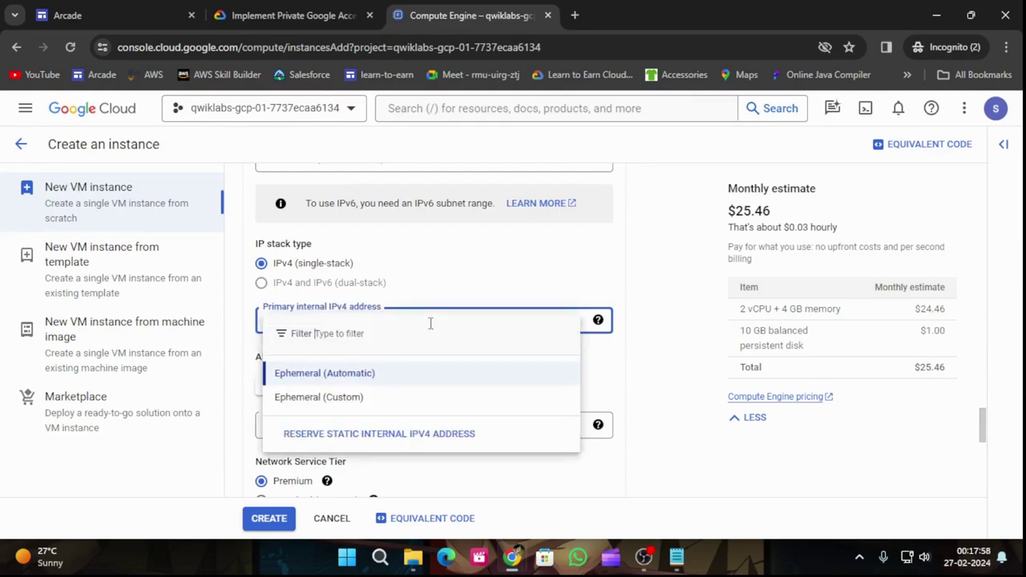
pyautogui.click(431, 238)
# Check the lab's network settings table, then set the new instance's interface network to privatenet
pyautogui.click(331, 15)
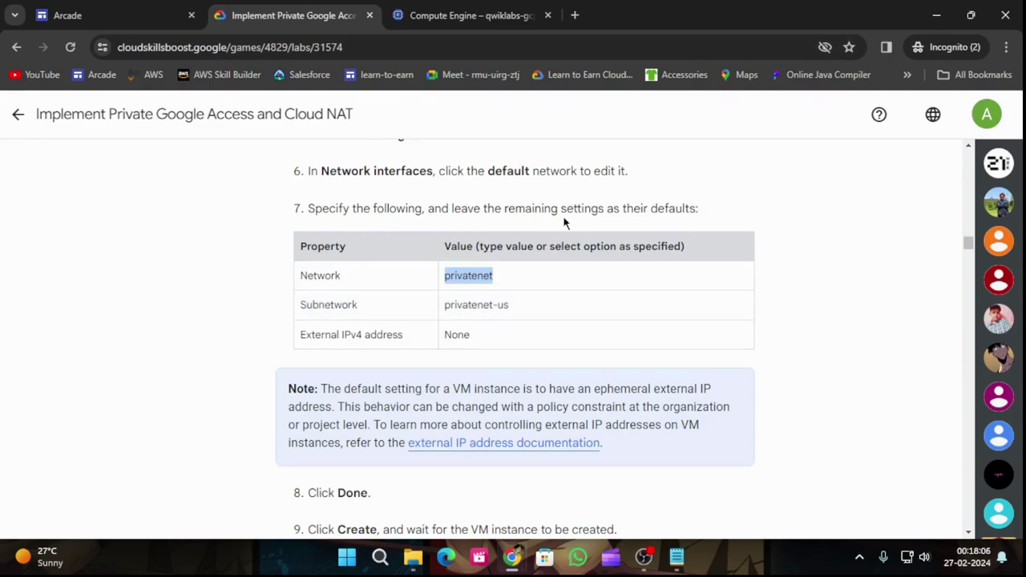
pyautogui.click(498, 9)
pyautogui.scroll(-1, 477, 330)
pyautogui.scroll(3, 477, 349)
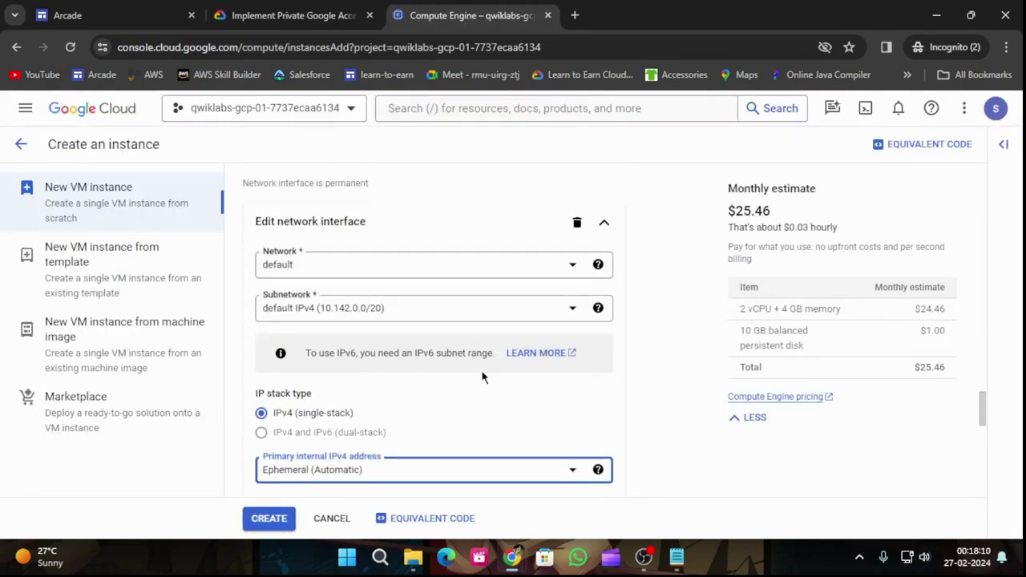
pyautogui.scroll(3, 472, 395)
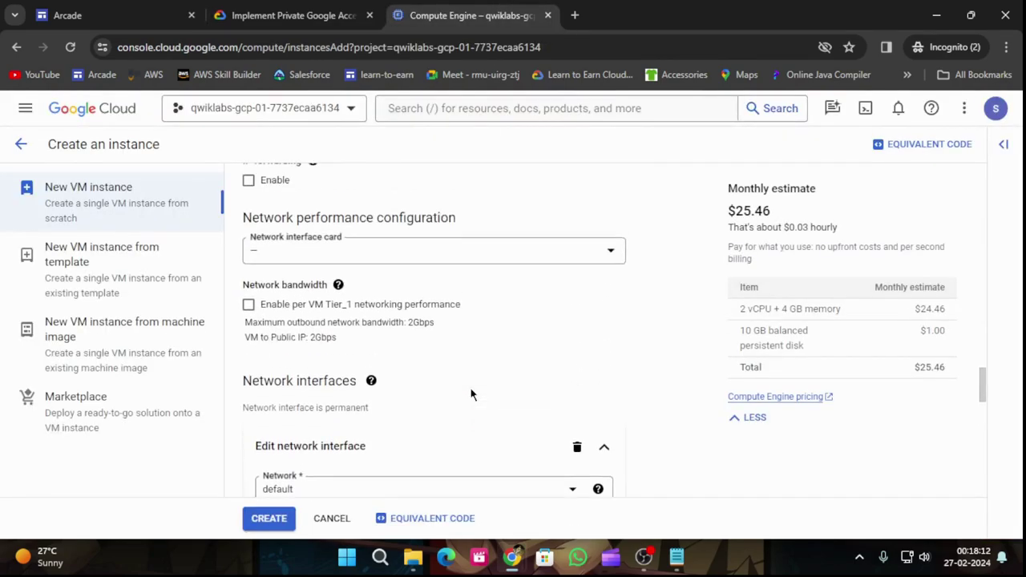
pyautogui.scroll(-2, 471, 394)
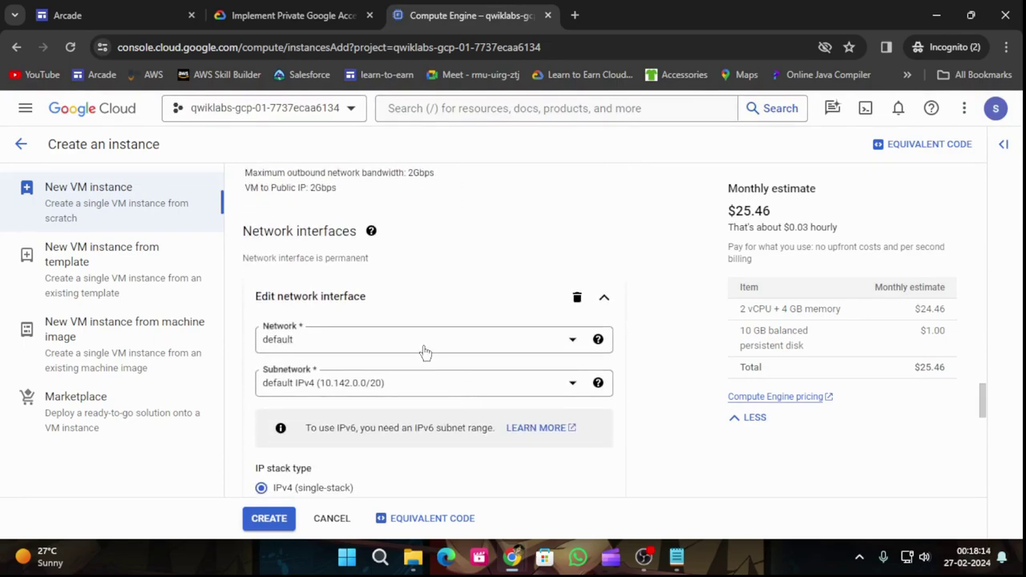
pyautogui.click(445, 389)
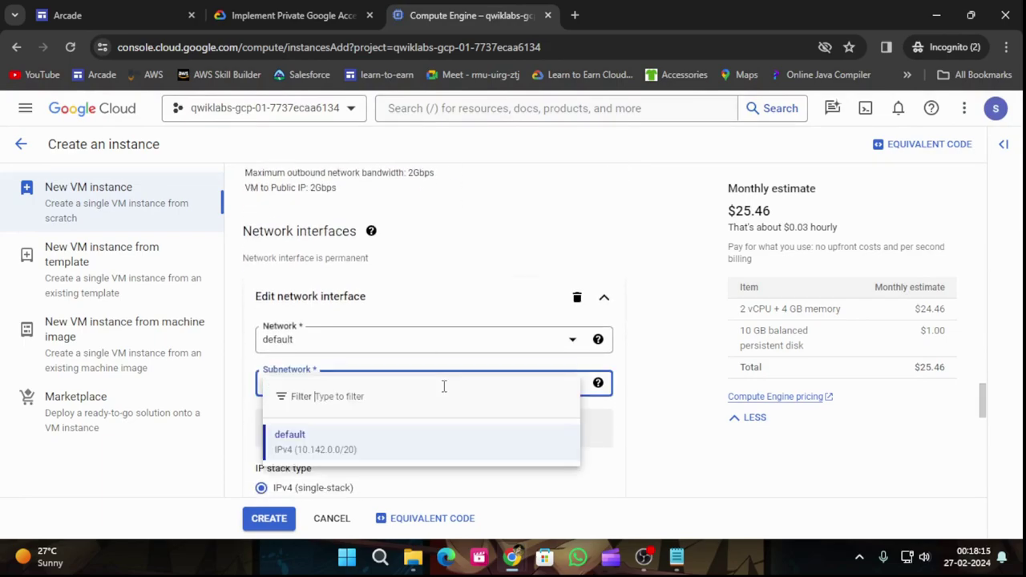
pyautogui.click(383, 445)
pyautogui.click(366, 339)
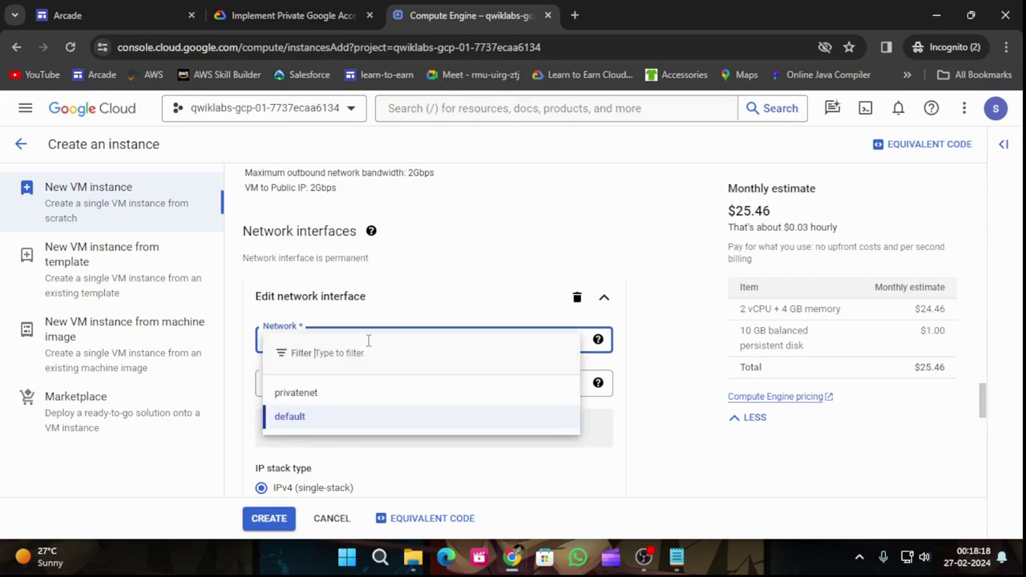
pyautogui.click(309, 392)
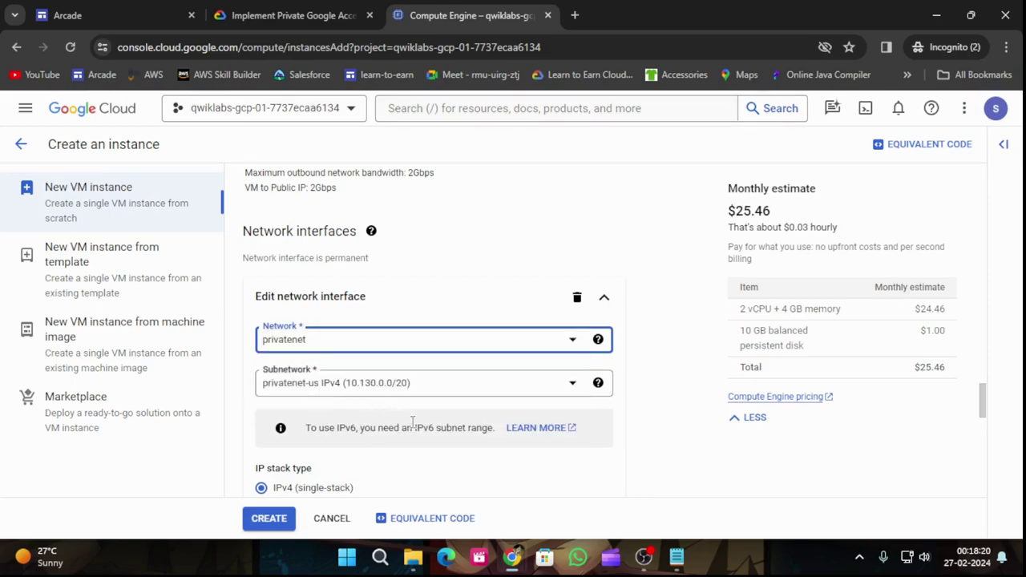
# Compare the interface settings with the lab's table and set the external IPv4 address to None
pyautogui.click(265, 12)
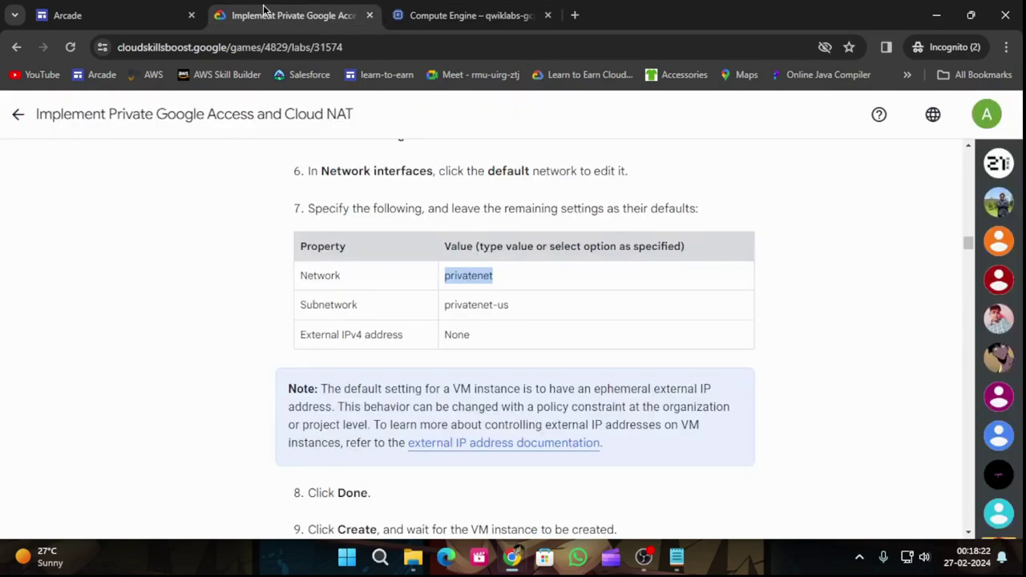
pyautogui.click(388, 10)
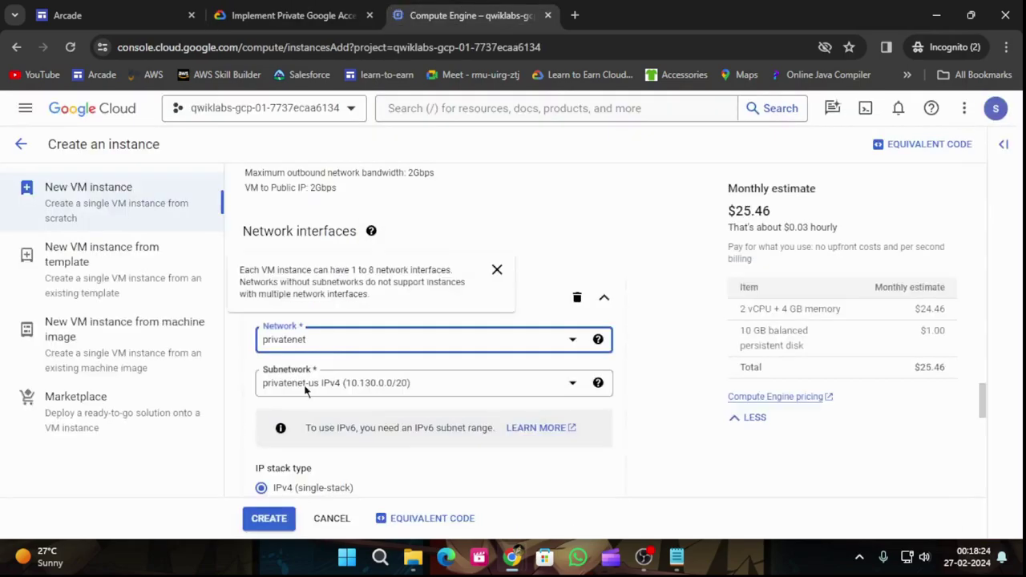
pyautogui.scroll(-2, 332, 411)
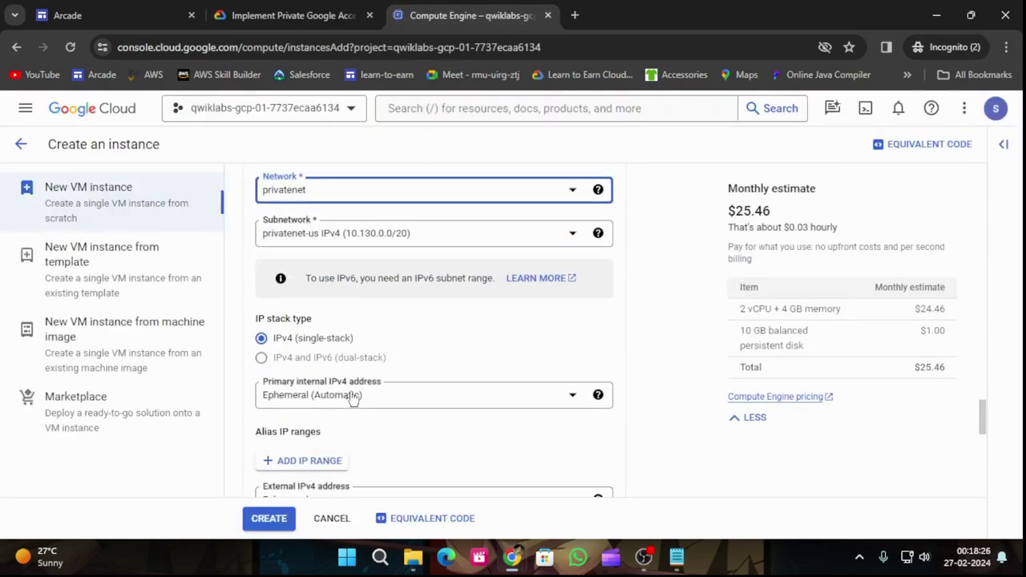
pyautogui.click(351, 398)
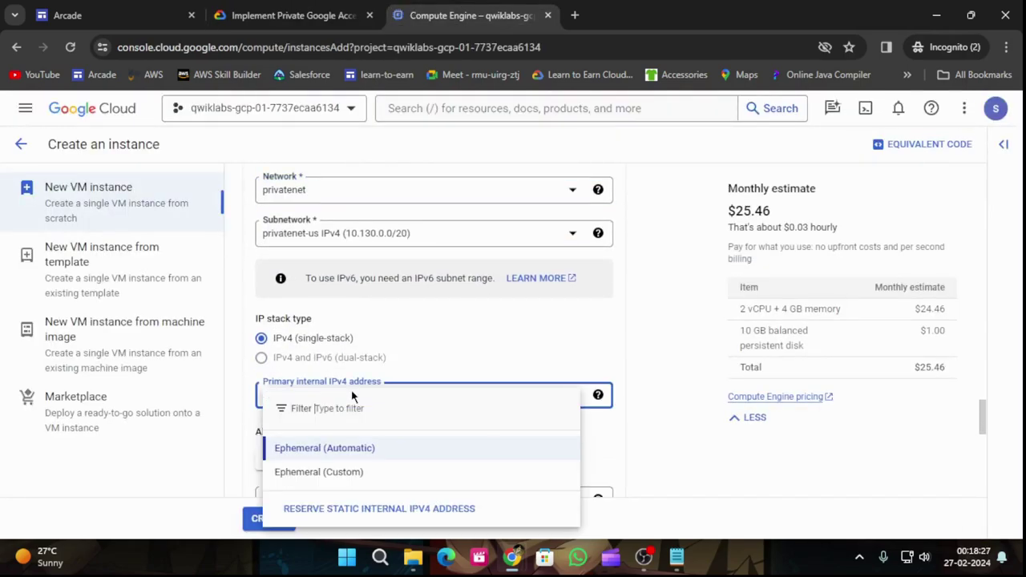
pyautogui.click(394, 338)
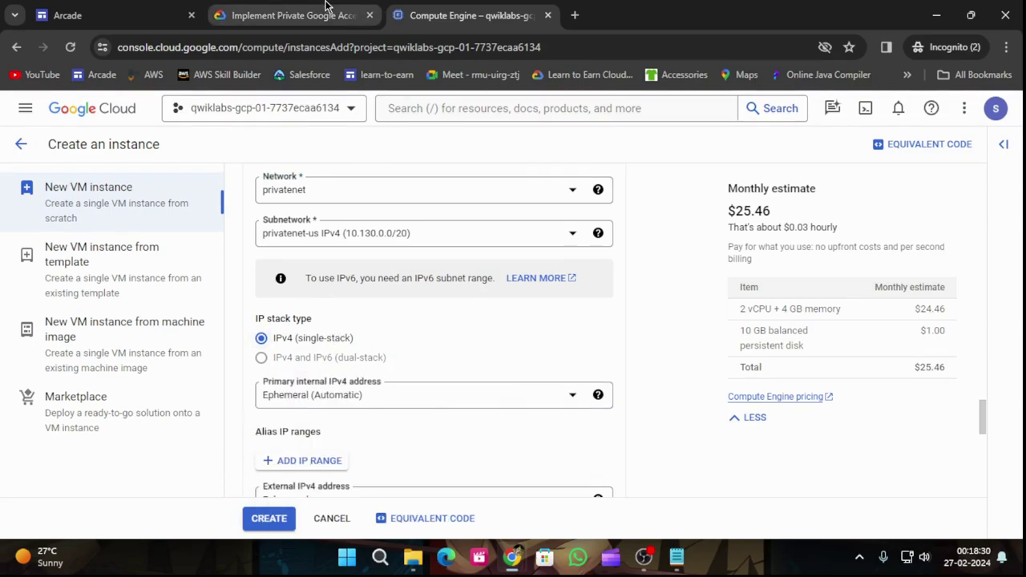
pyautogui.click(325, 8)
pyautogui.click(449, 14)
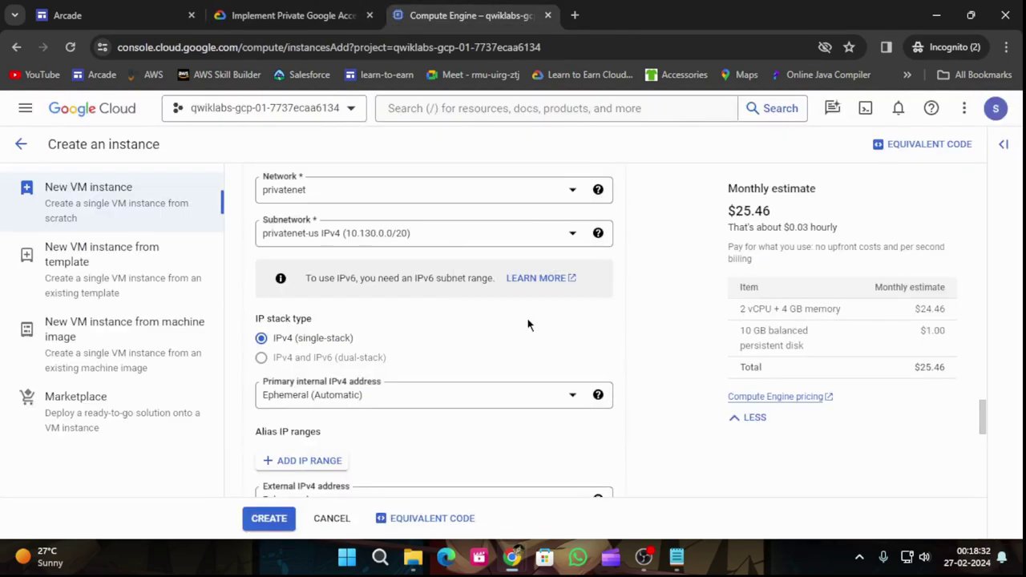
pyautogui.scroll(-2, 542, 405)
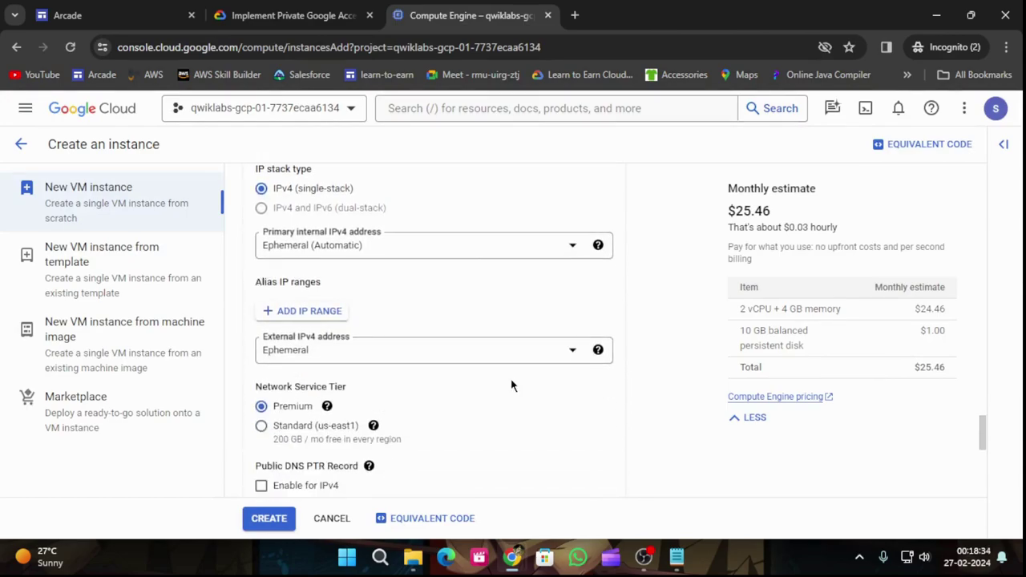
pyautogui.click(481, 354)
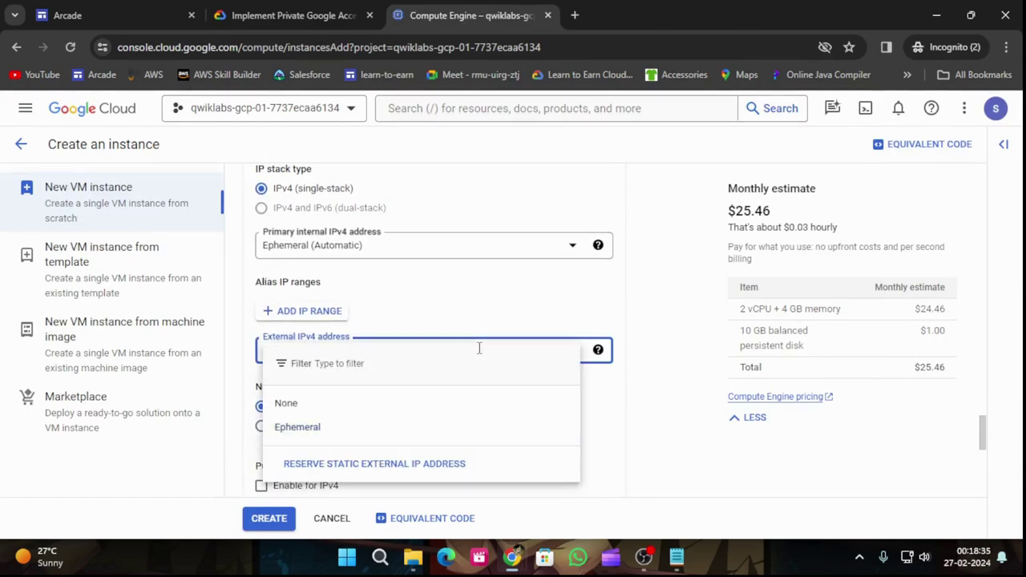
pyautogui.click(294, 405)
# Finish creating the vm-internal instance following the lab instructions, then check the lab progress for the Create the VM instance objective
pyautogui.click(294, 15)
pyautogui.scroll(-3, 543, 385)
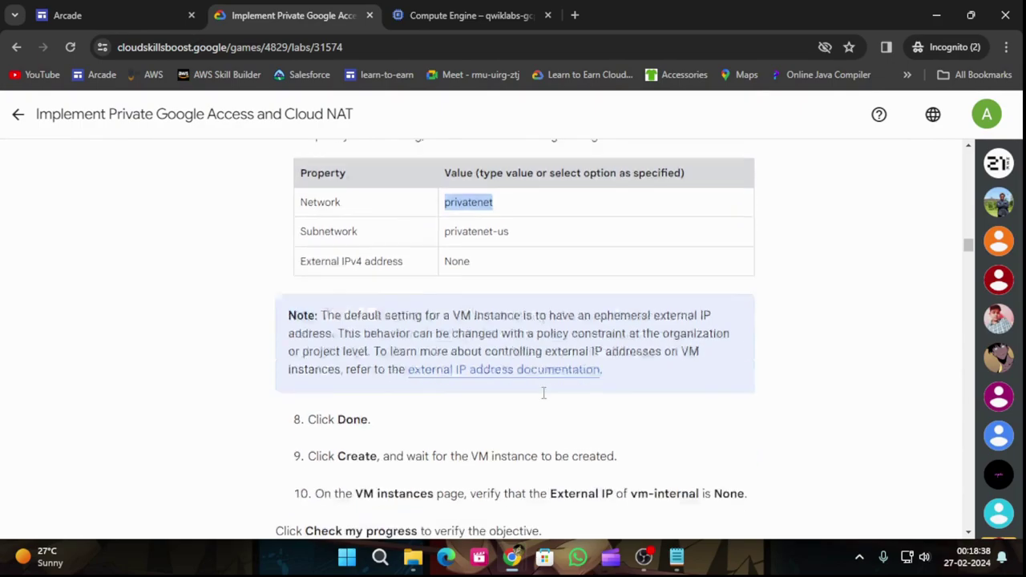
pyautogui.click(451, 14)
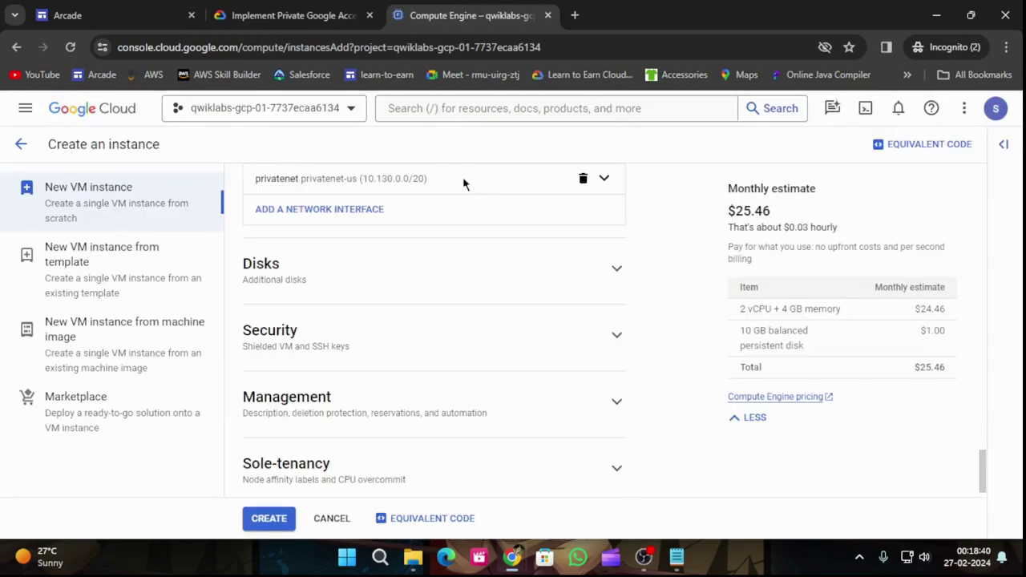
pyautogui.click(293, 15)
pyautogui.scroll(-1, 590, 384)
pyautogui.click(472, 15)
pyautogui.click(269, 518)
pyautogui.click(303, 16)
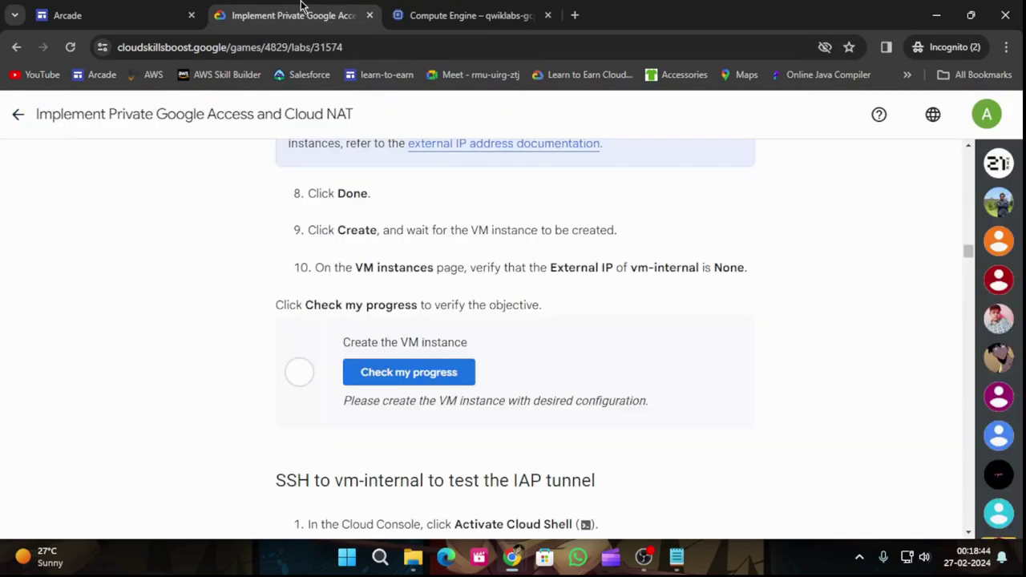
pyautogui.click(406, 380)
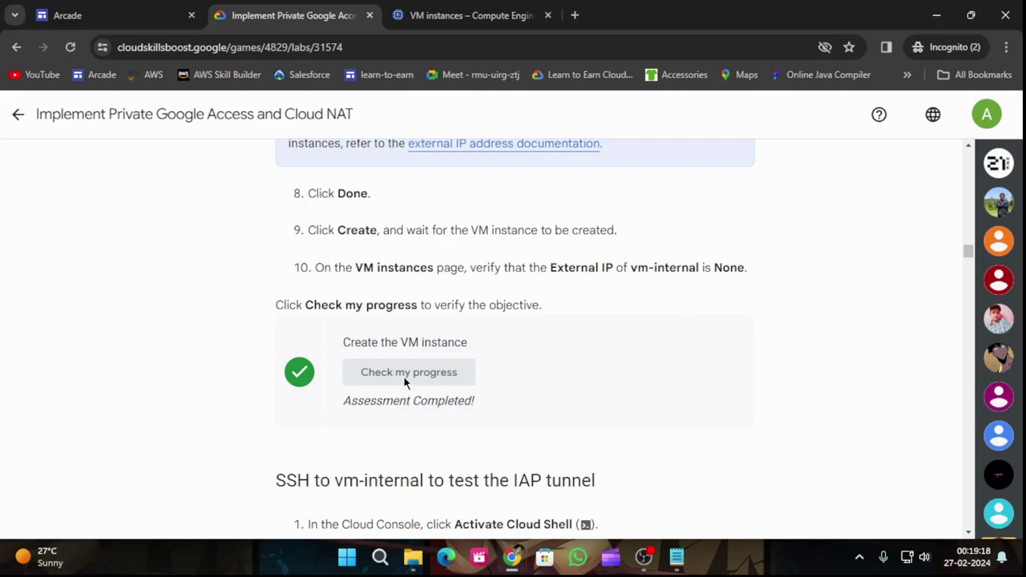
# Copy the lab's SSH command, run gcloud compute ssh vm-internal --zone us-east1-c --tunnel-through-iap in Cloud Shell, and authorize it
pyautogui.scroll(-4, 447, 404)
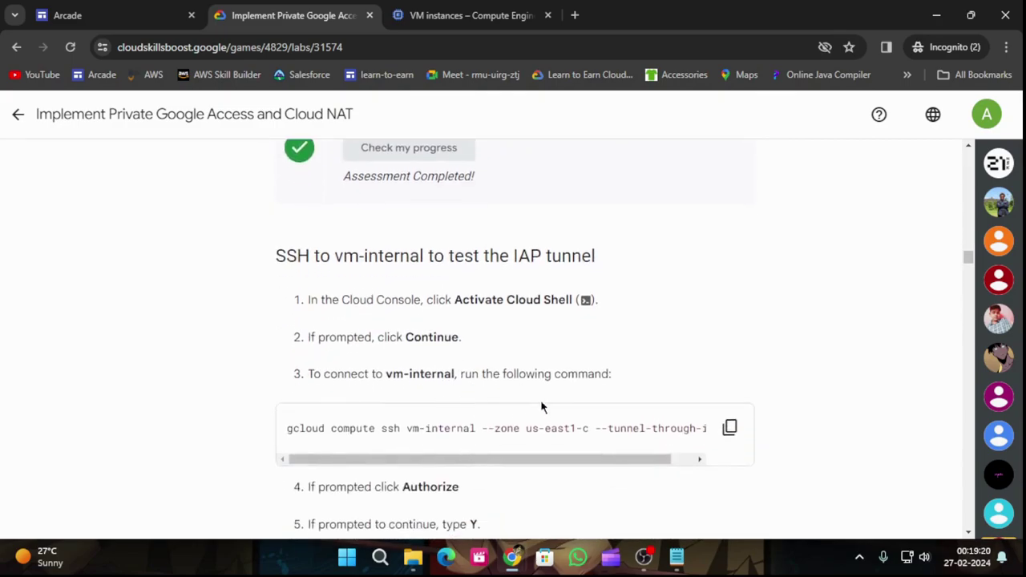
pyautogui.scroll(-1, 567, 408)
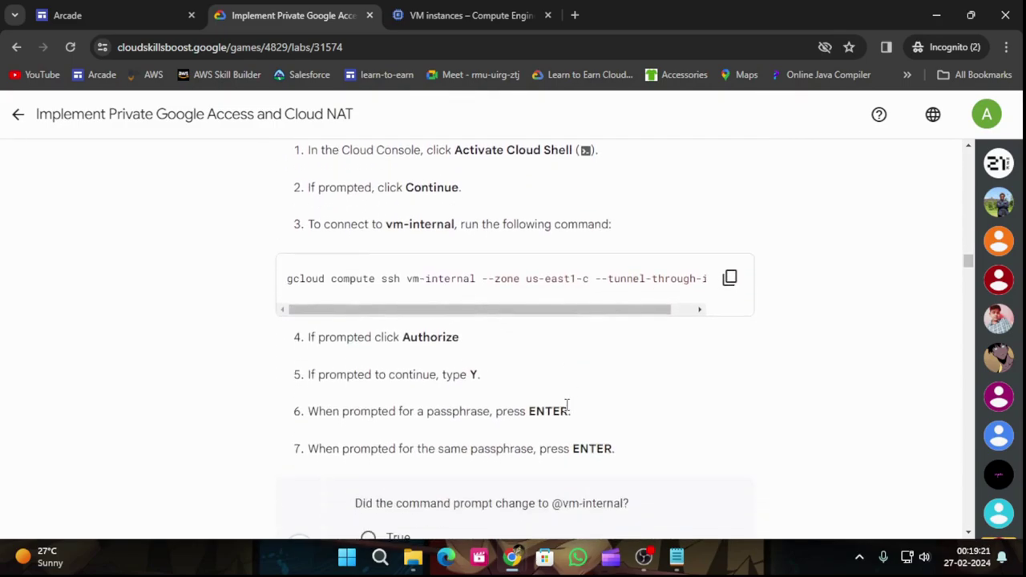
pyautogui.click(730, 279)
pyautogui.click(470, 15)
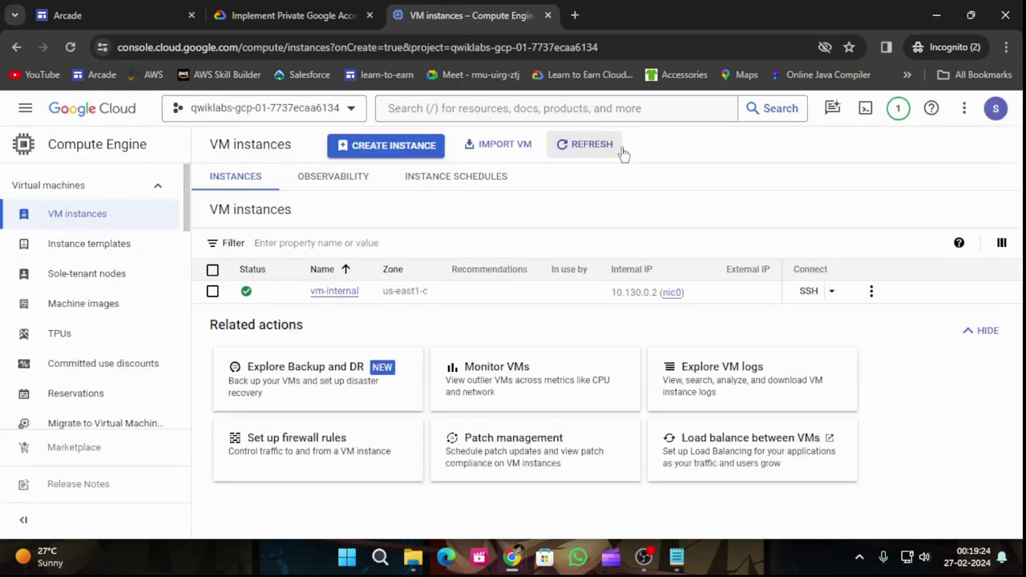
pyautogui.click(865, 108)
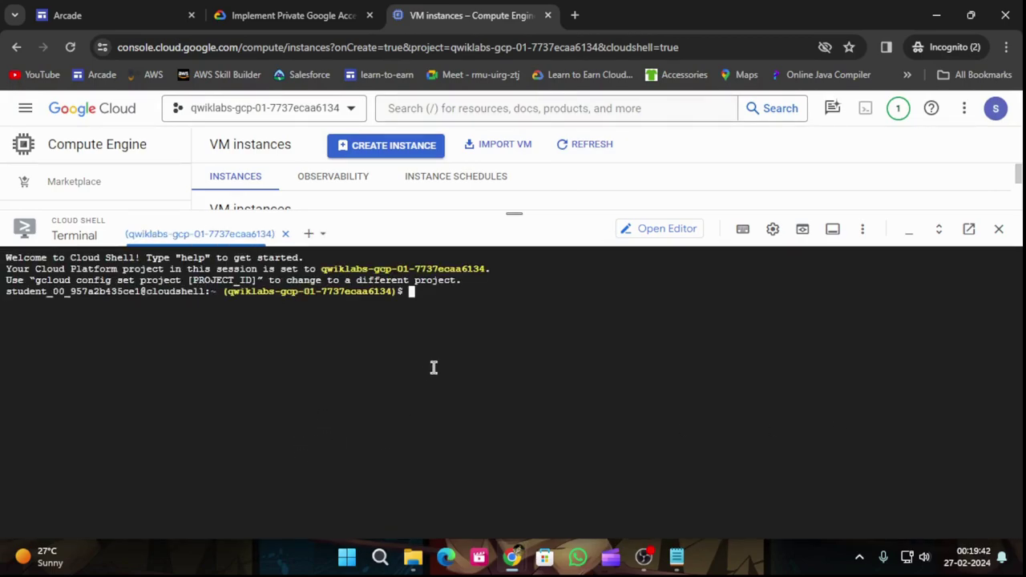
pyautogui.hotkey('ctrl', 'v')
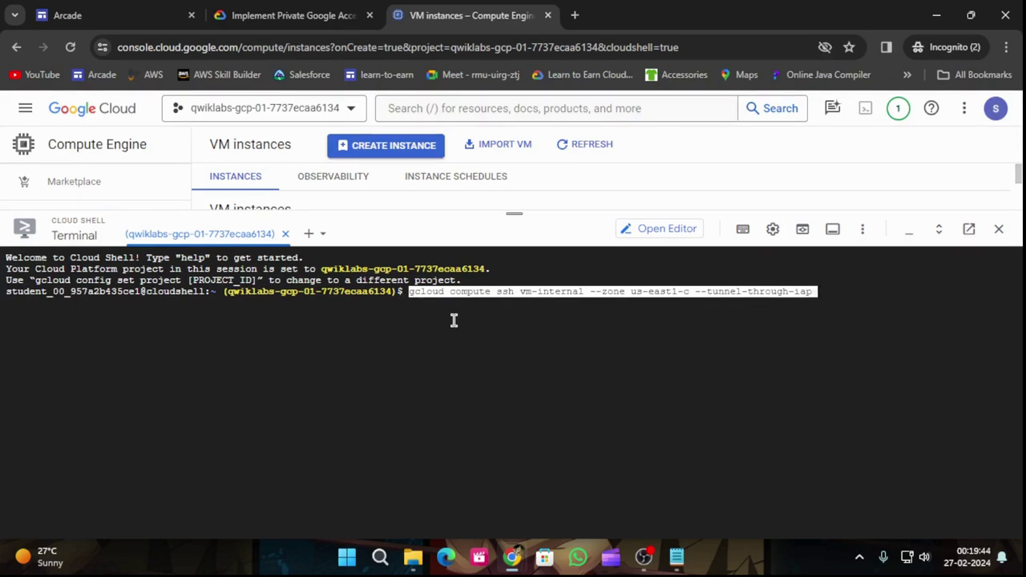
pyautogui.press('Return')
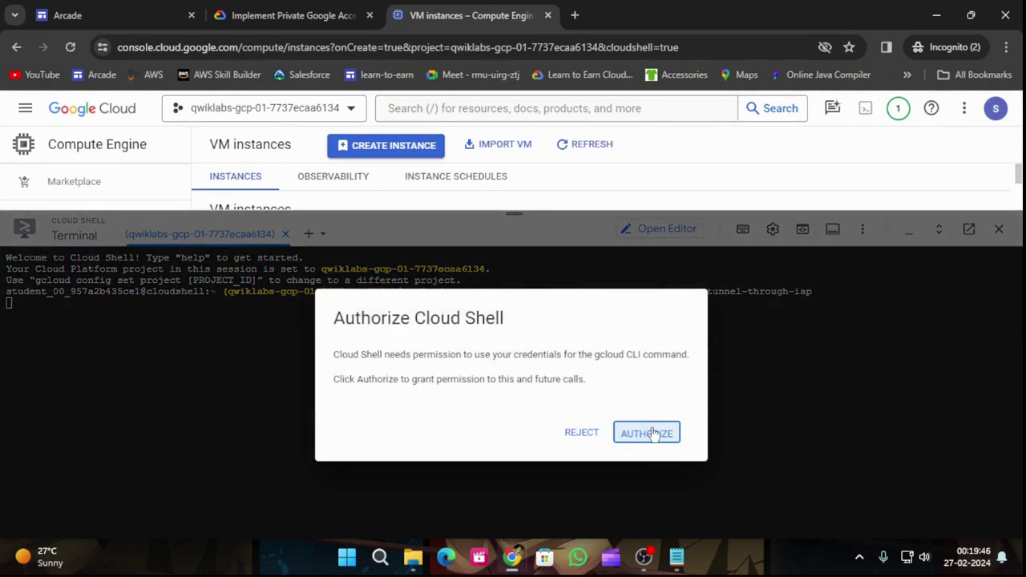
pyautogui.click(655, 433)
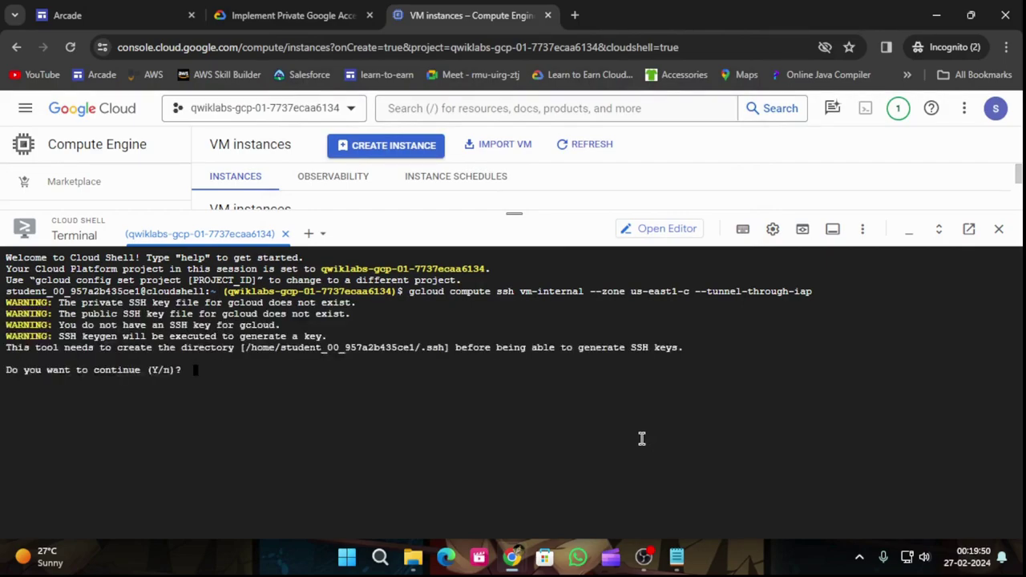
# Answer Y to continue generating the SSH keys and leave the passphrase and its confirmation empty
pyautogui.write('Y')
pyautogui.press('Return')
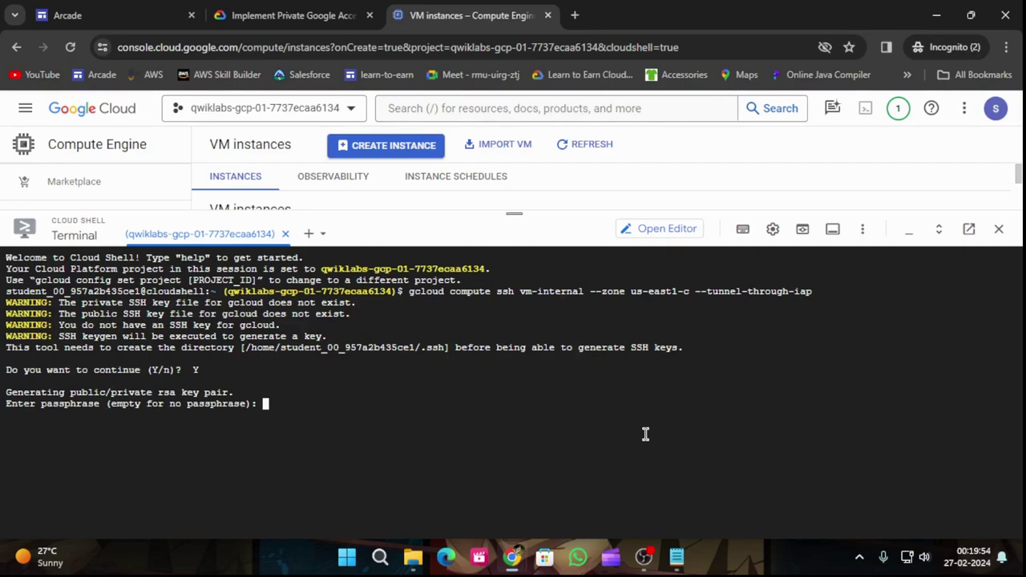
pyautogui.click(357, 8)
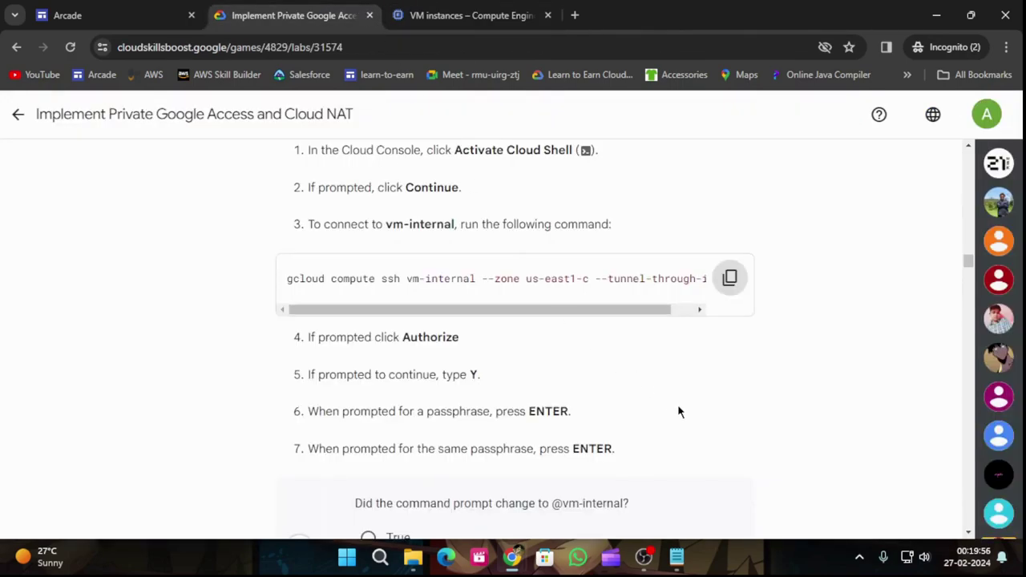
pyautogui.click(487, 8)
pyautogui.press('Return')
pyautogui.press('Return')
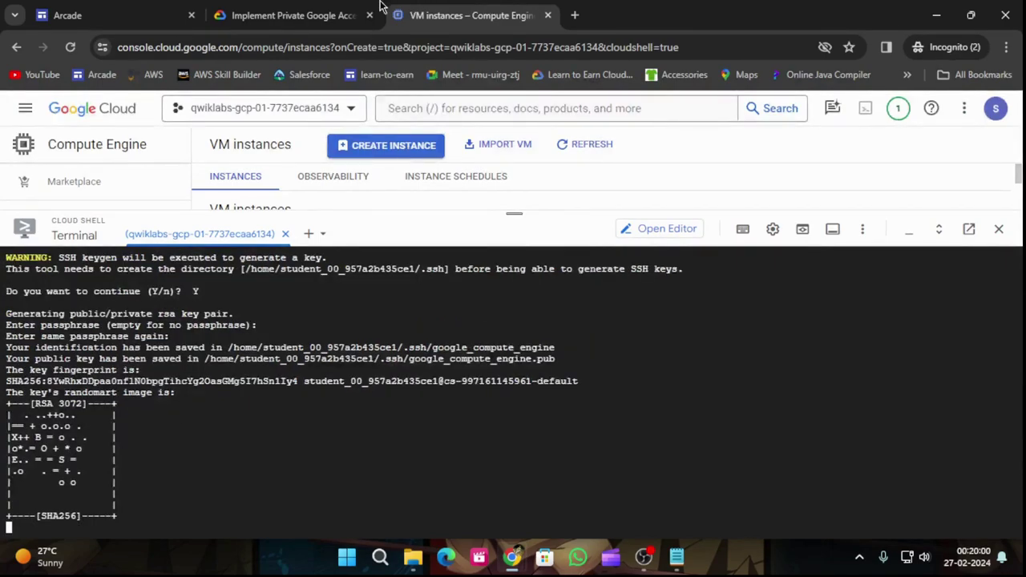
pyautogui.click(344, 14)
pyautogui.scroll(-3, 510, 372)
pyautogui.click(369, 313)
pyautogui.scroll(-2, 417, 395)
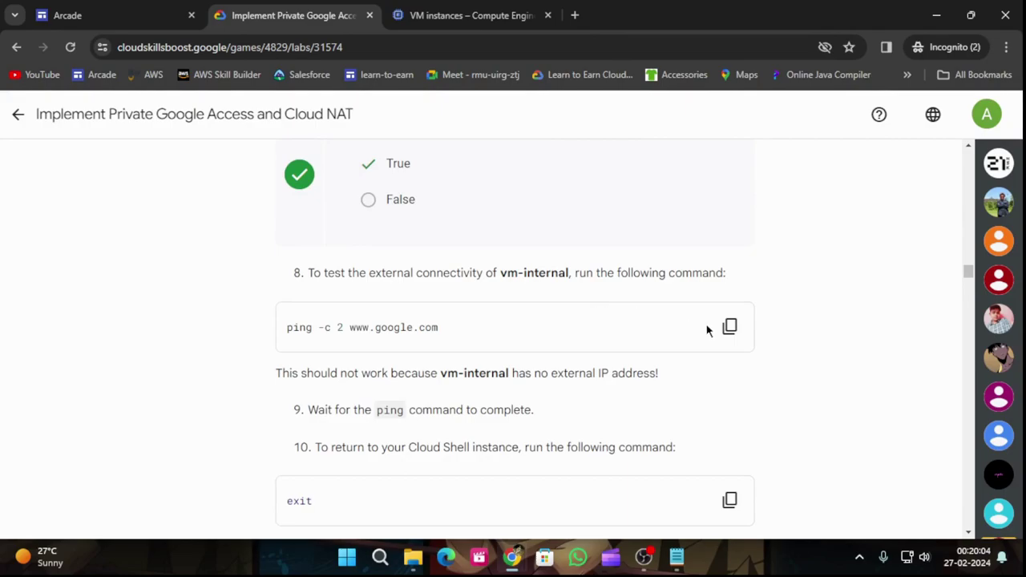
pyautogui.click(730, 327)
pyautogui.click(433, 14)
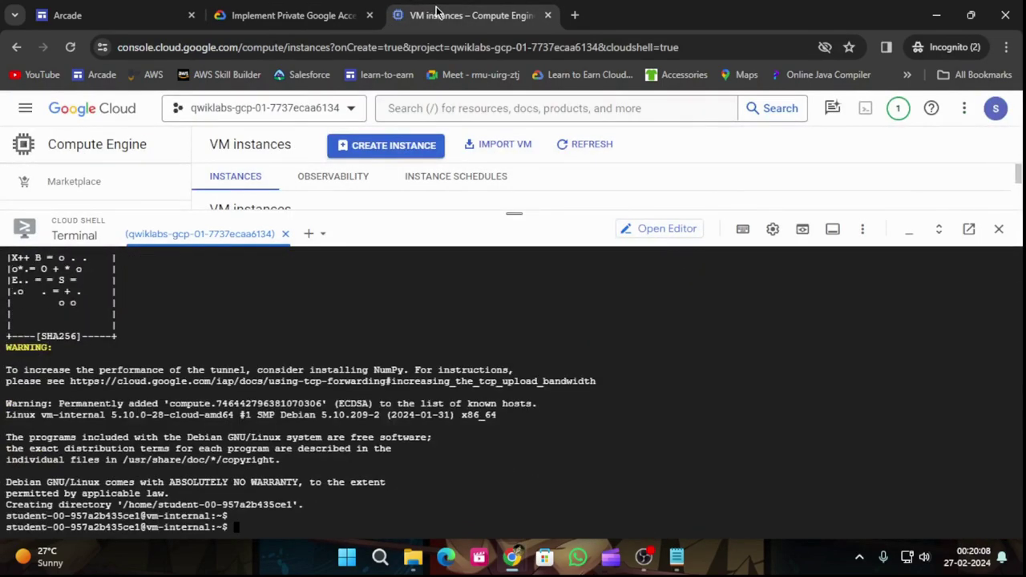
pyautogui.hotkey('ctrl', 'v')
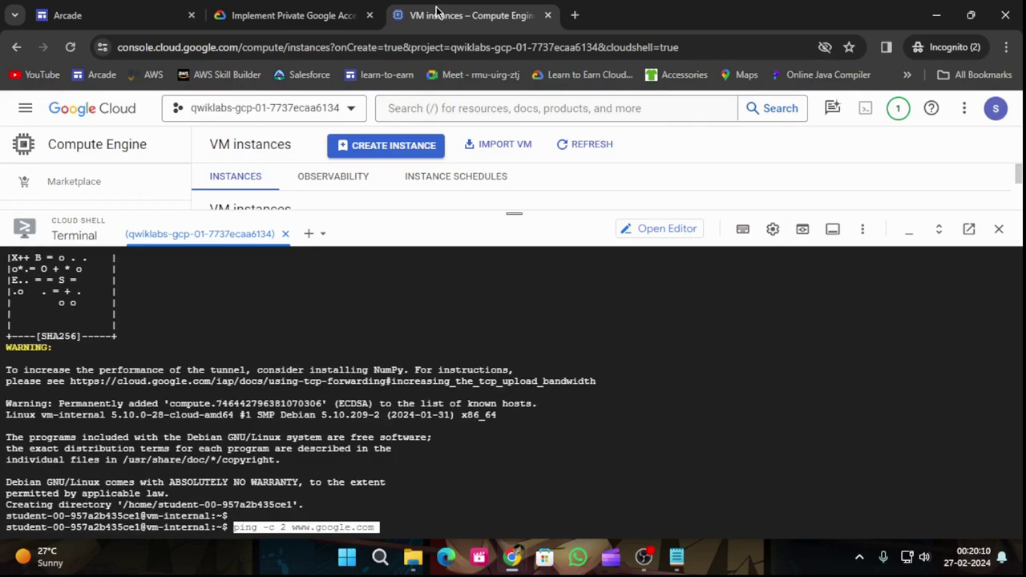
pyautogui.press('Return')
# Copy the lab's exit command and run exit on vm-internal to return to Cloud Shell
pyautogui.click(289, 15)
pyautogui.scroll(-2, 674, 324)
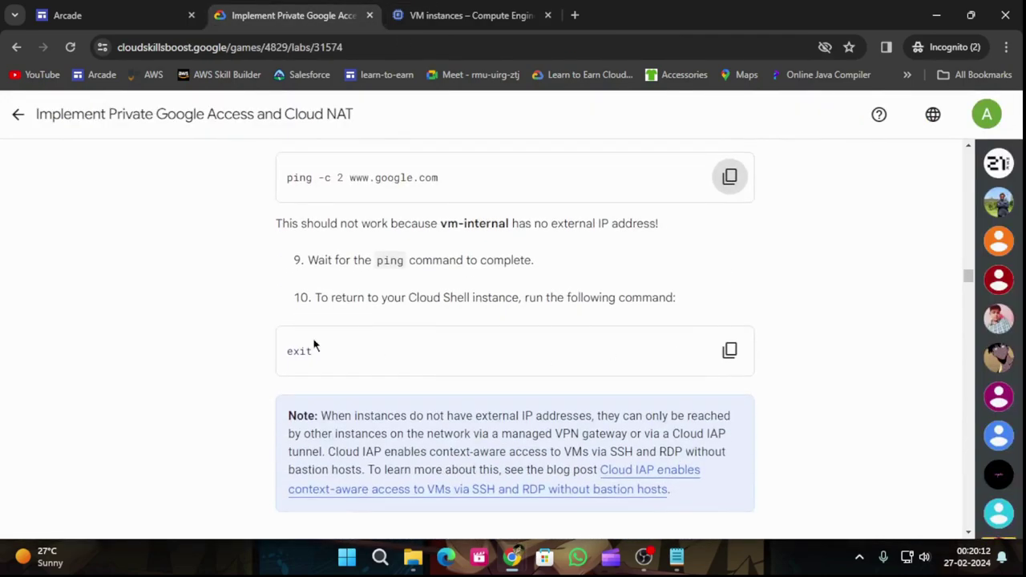
pyautogui.scroll(-1, 554, 316)
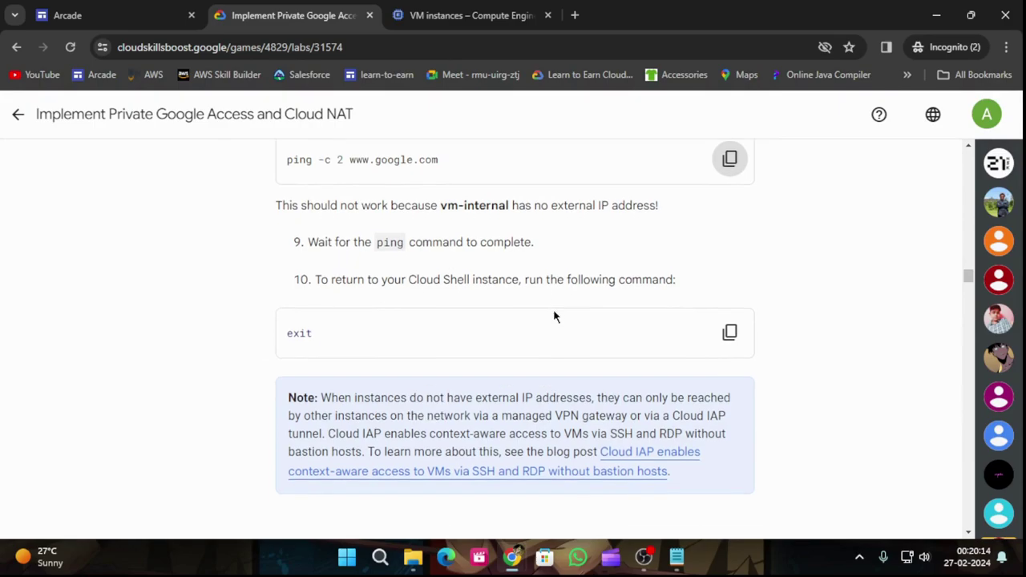
pyautogui.click(719, 288)
pyautogui.click(465, 15)
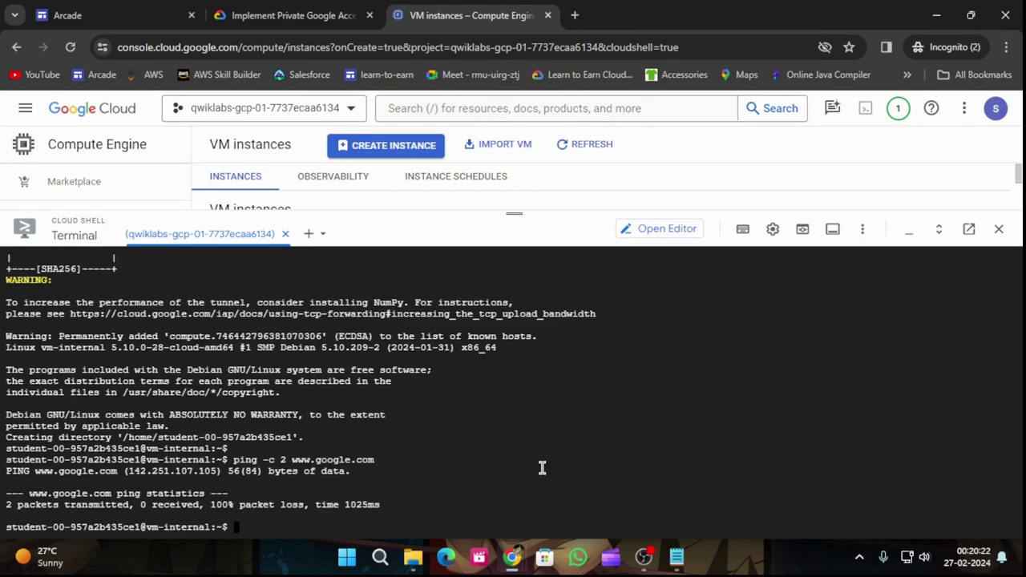
pyautogui.hotkey('ctrl', 'v')
pyautogui.press('Return')
# Read the Task 2 instructions for creating a Cloud Storage bucket and copy the lab's Project ID
pyautogui.click(262, 12)
pyautogui.scroll(-5, 742, 479)
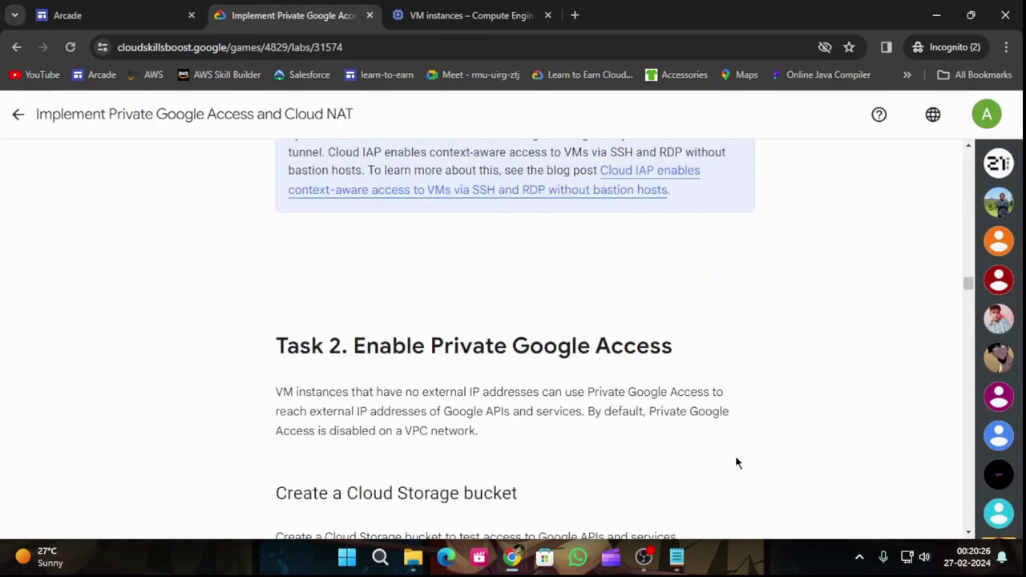
pyautogui.scroll(-2, 741, 450)
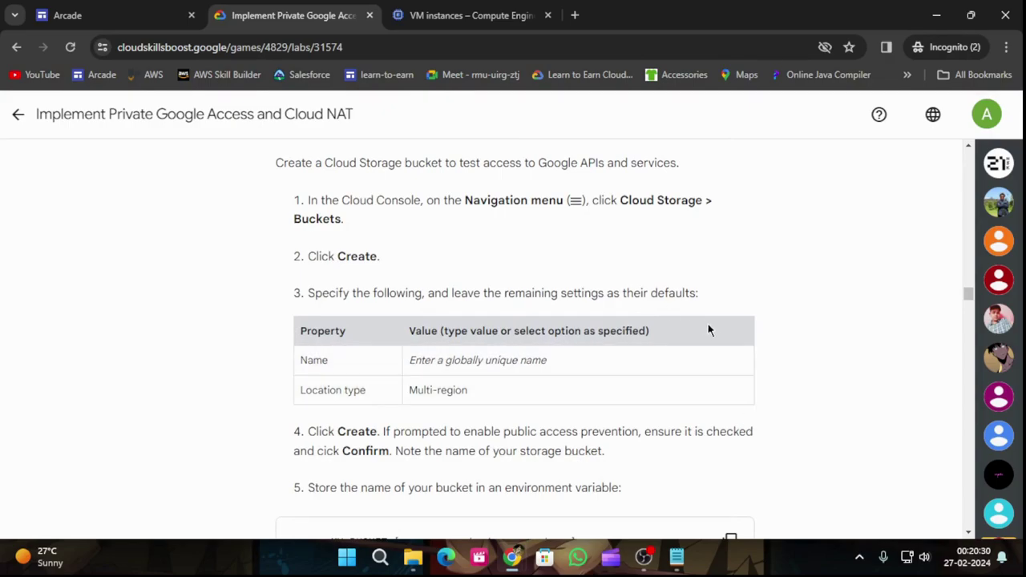
pyautogui.scroll(-2, 434, 479)
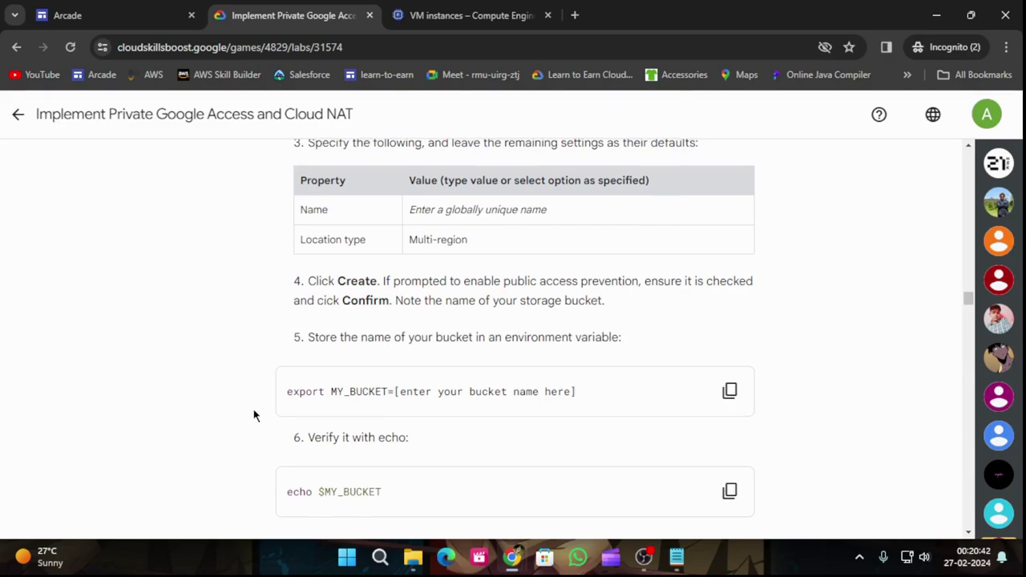
pyautogui.scroll(-3, 255, 433)
pyautogui.scroll(15, 223, 429)
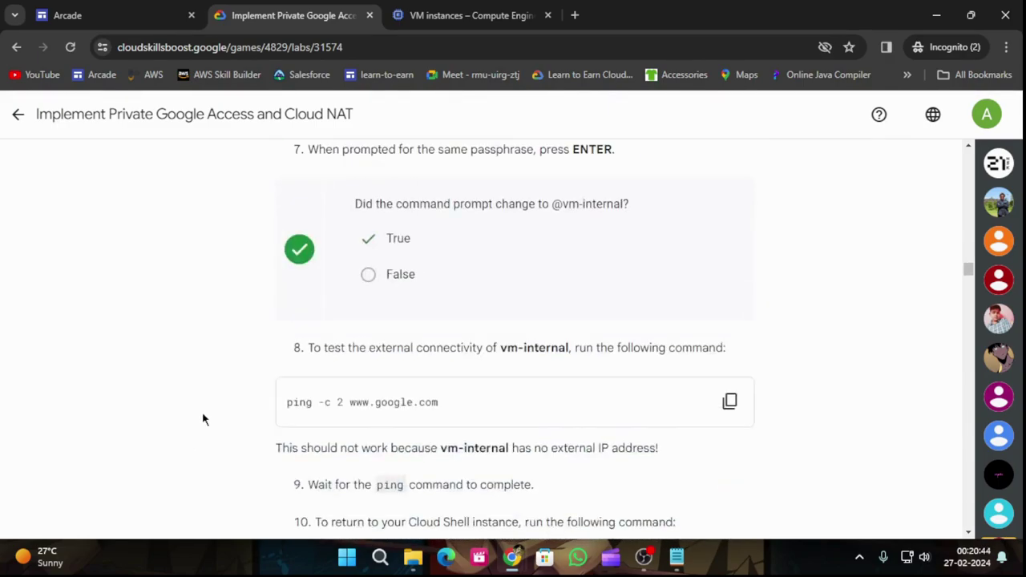
pyautogui.scroll(15, 37, 256)
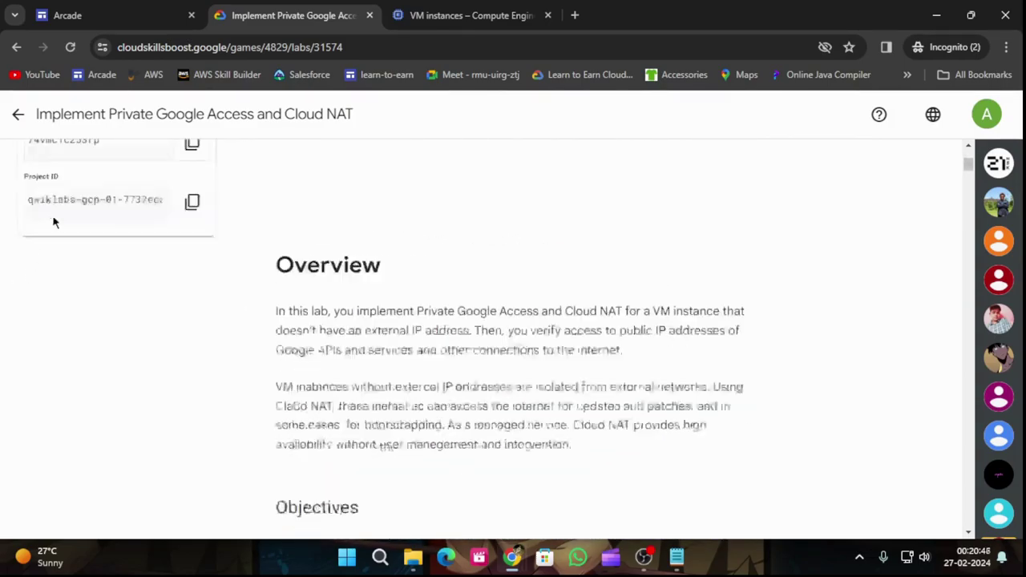
pyautogui.click(193, 476)
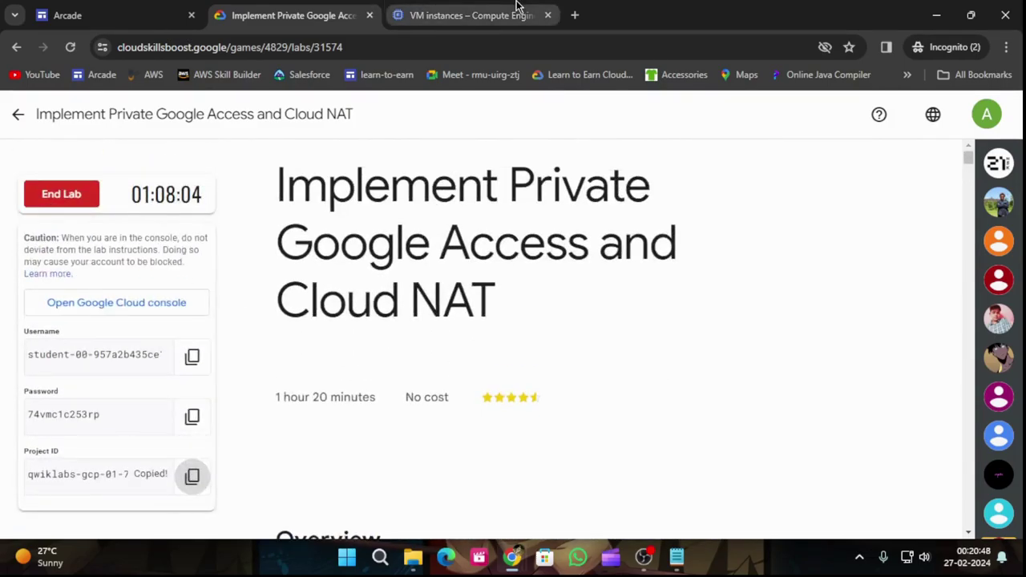
# Start creating a bucket on the Cloud Storage Buckets page and name it with the Project ID qwiklabs-gcp-01-7737ecaa6134
pyautogui.click(514, 11)
pyautogui.moveTo(514, 211); pyautogui.dragTo(514, 507)
pyautogui.click(24, 107)
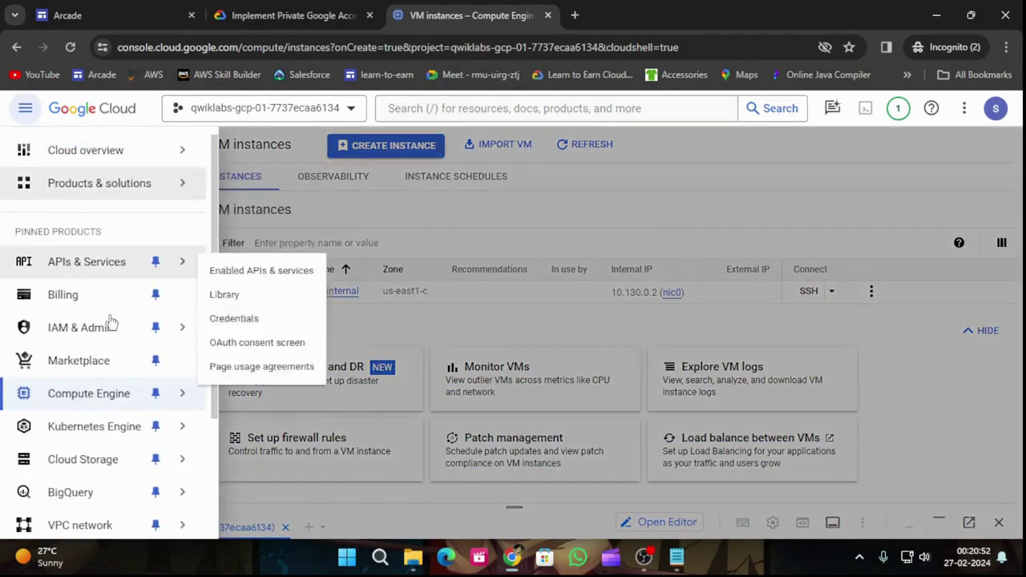
pyautogui.moveTo(103, 467)
pyautogui.click(224, 404)
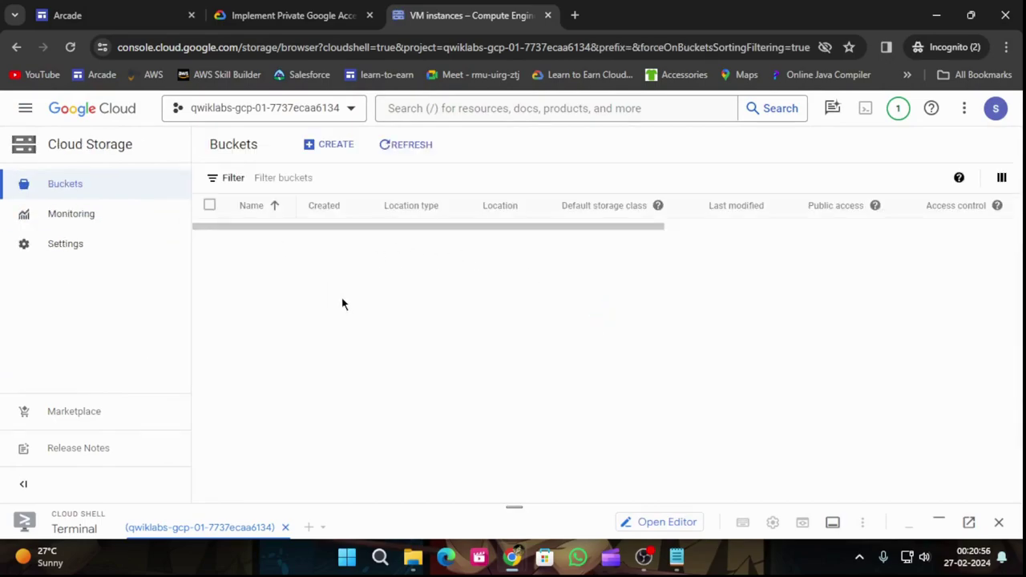
pyautogui.click(325, 152)
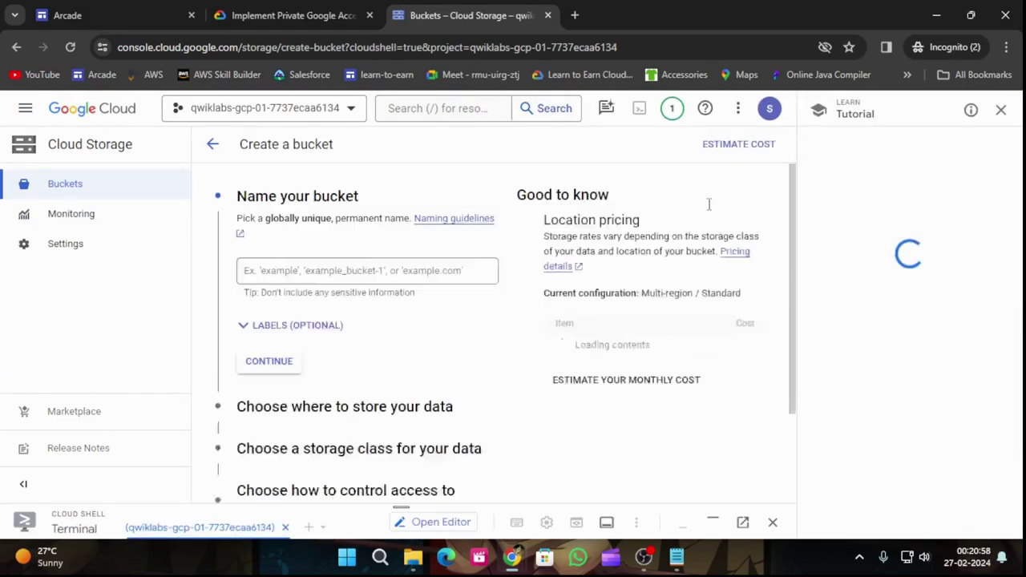
pyautogui.click(418, 261)
pyautogui.hotkey('ctrl', 'v')
# Check the lab's required settings for the Cloud Storage bucket, including the location type
pyautogui.click(289, 15)
pyautogui.scroll(-5, 529, 370)
pyautogui.scroll(-20, 525, 373)
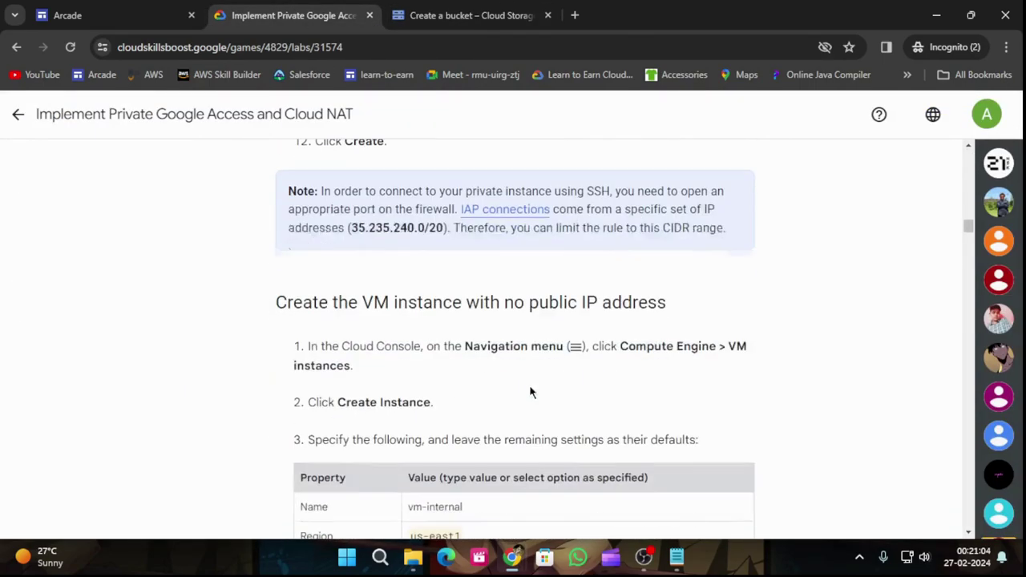
pyautogui.scroll(-9, 531, 388)
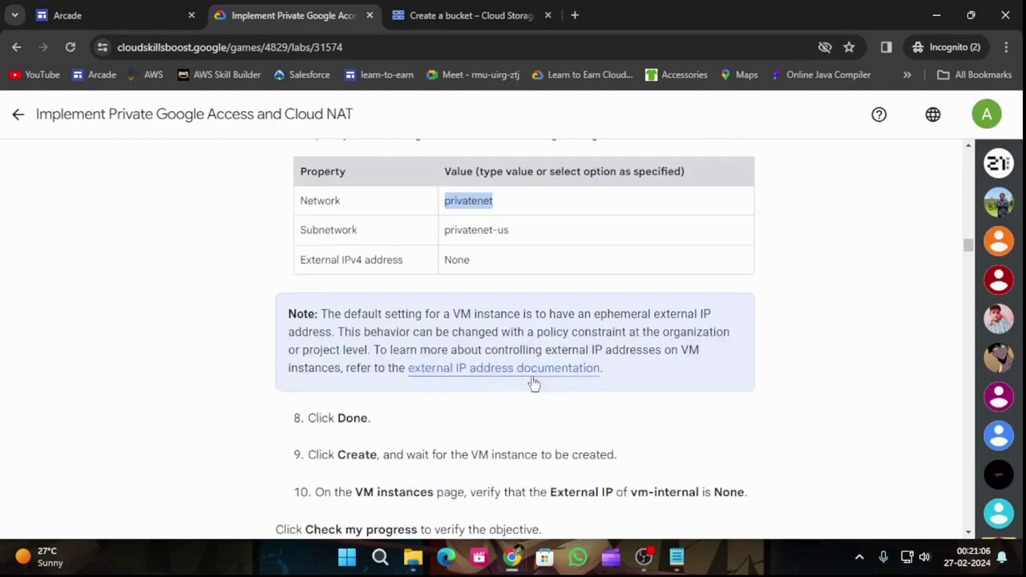
pyautogui.scroll(-5, 652, 390)
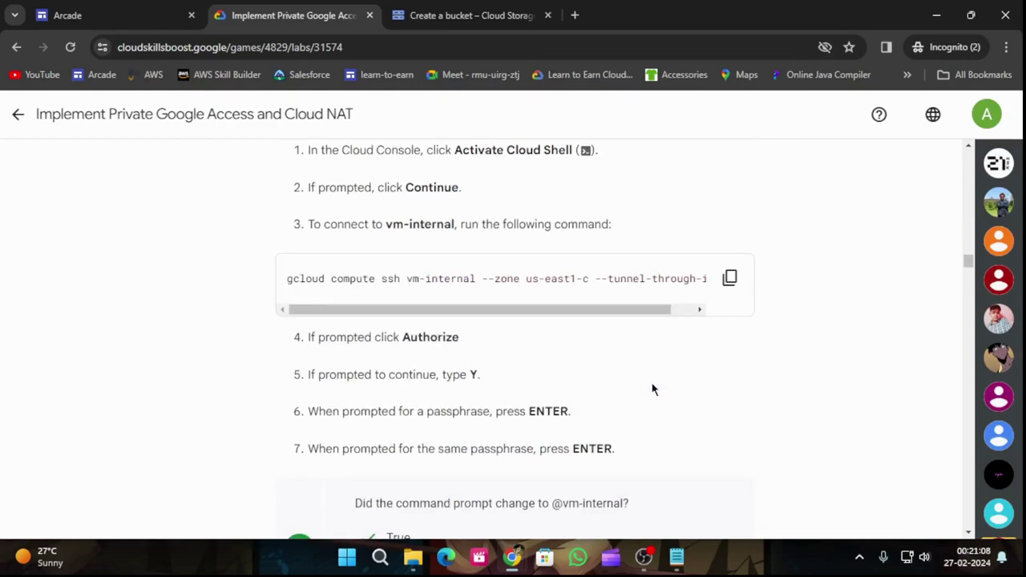
pyautogui.scroll(-15, 652, 389)
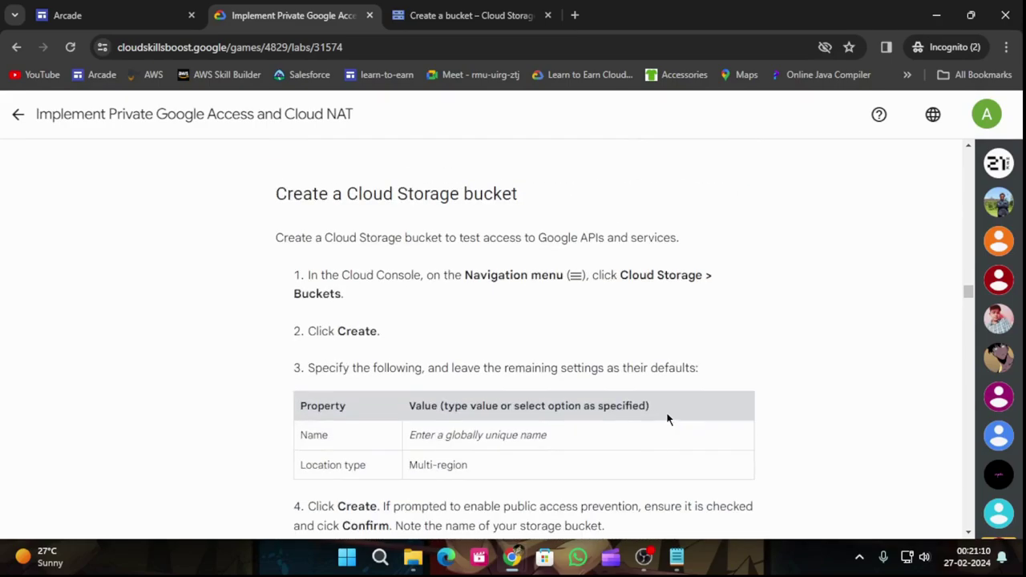
pyautogui.scroll(-3, 733, 298)
# Accept the bucket name, keep the default Multi-region location and remaining settings, and submit the bucket for creation
pyautogui.hotkey('ctrl', 'Tab')
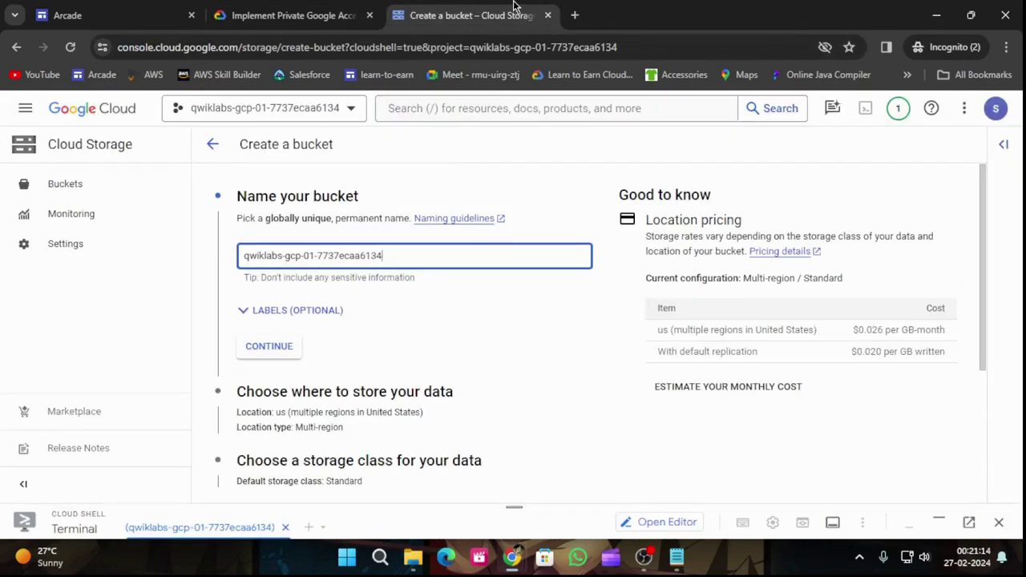
pyautogui.click(268, 354)
pyautogui.scroll(-5, 353, 387)
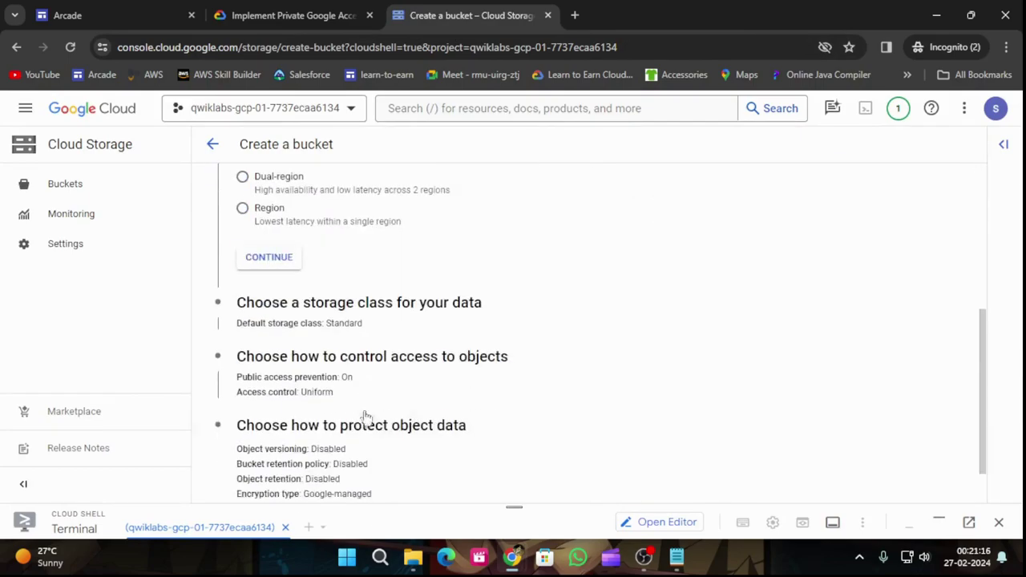
pyautogui.click(236, 473)
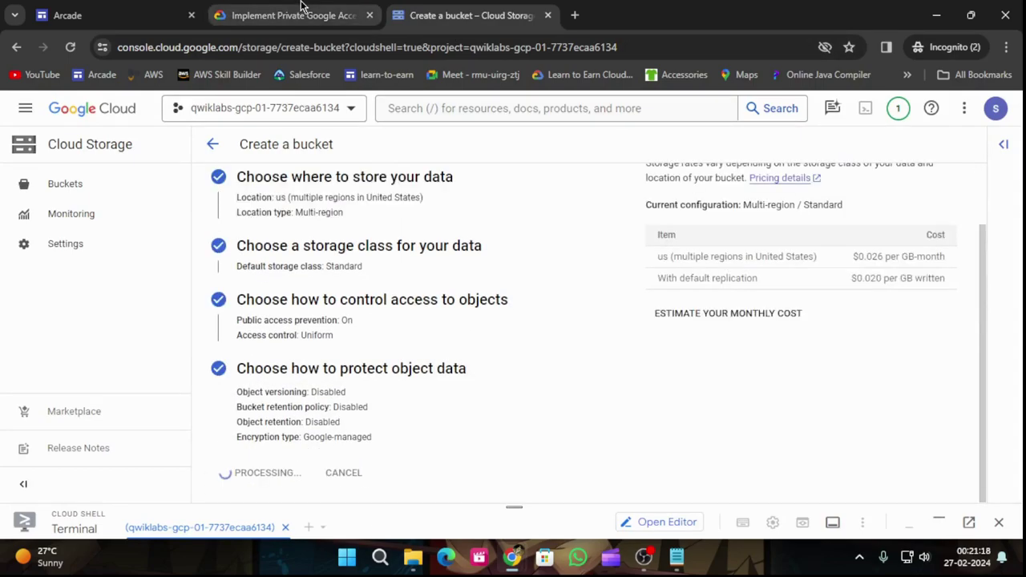
# Switch to Notepad to save the bucket name in an untitled note, and copy export MY_BUCKET= from the lab instructions
pyautogui.click(289, 15)
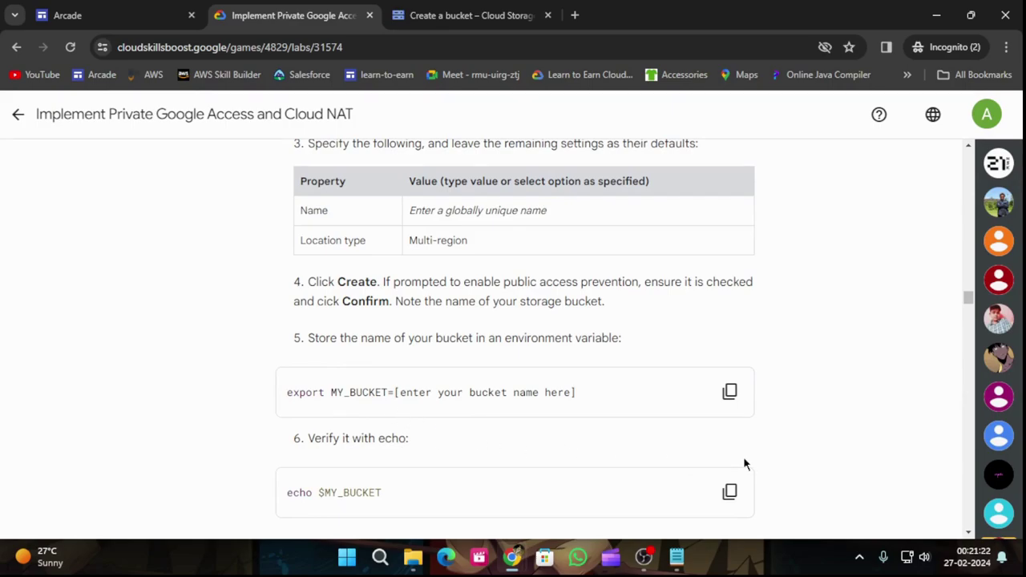
pyautogui.click(677, 558)
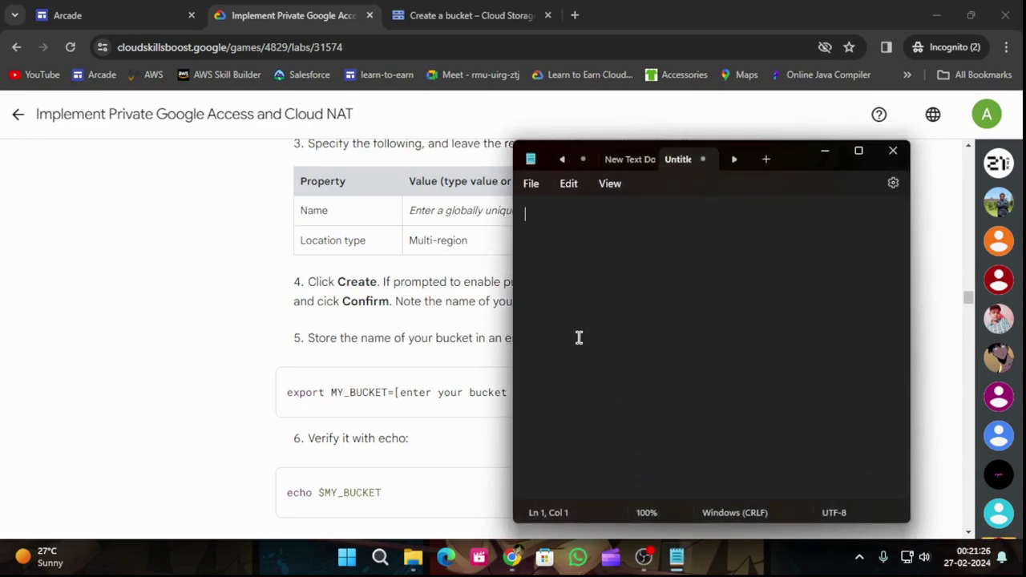
pyautogui.hotkey('ctrl', 'v')
pyautogui.click(825, 150)
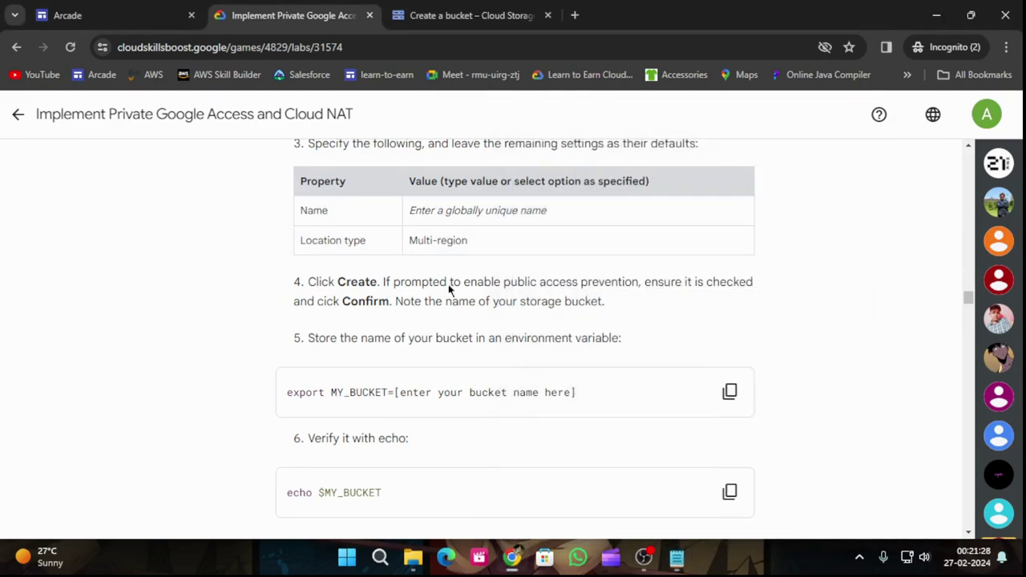
pyautogui.moveTo(395, 392); pyautogui.dragTo(286, 396)
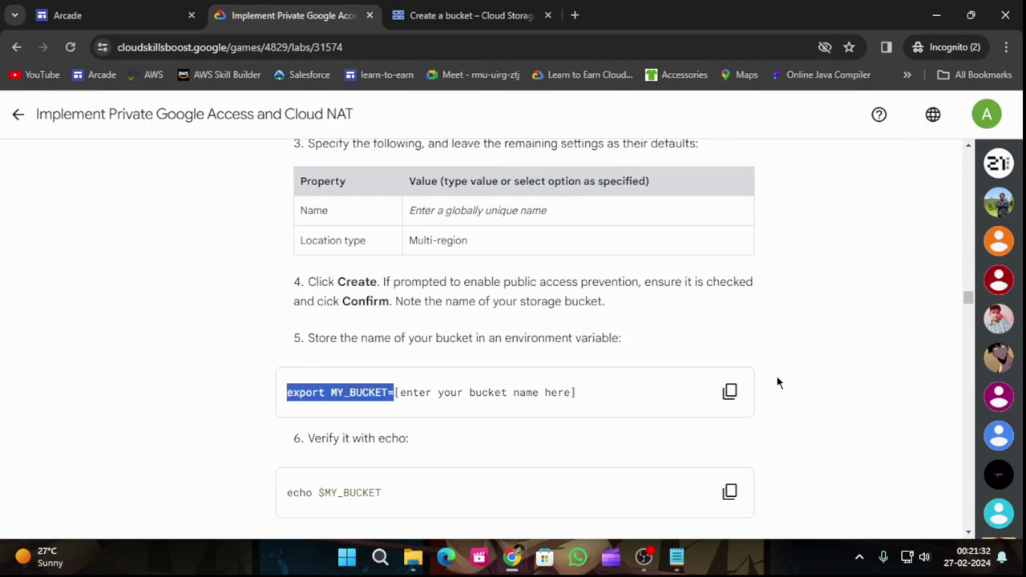
# Confirm the bucket creation with public access prevention enforced and dismiss the creation notice
pyautogui.click(473, 15)
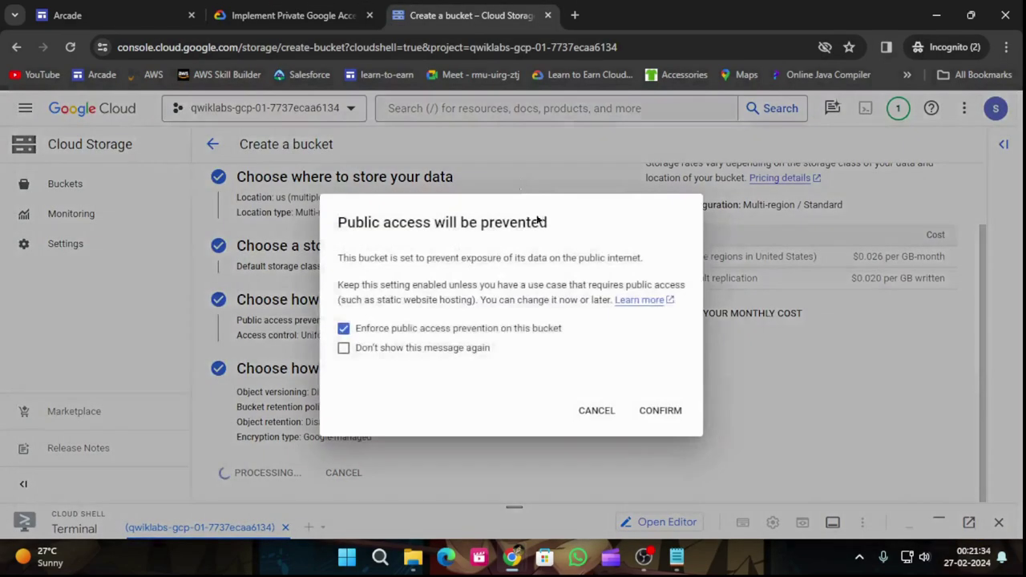
pyautogui.click(658, 412)
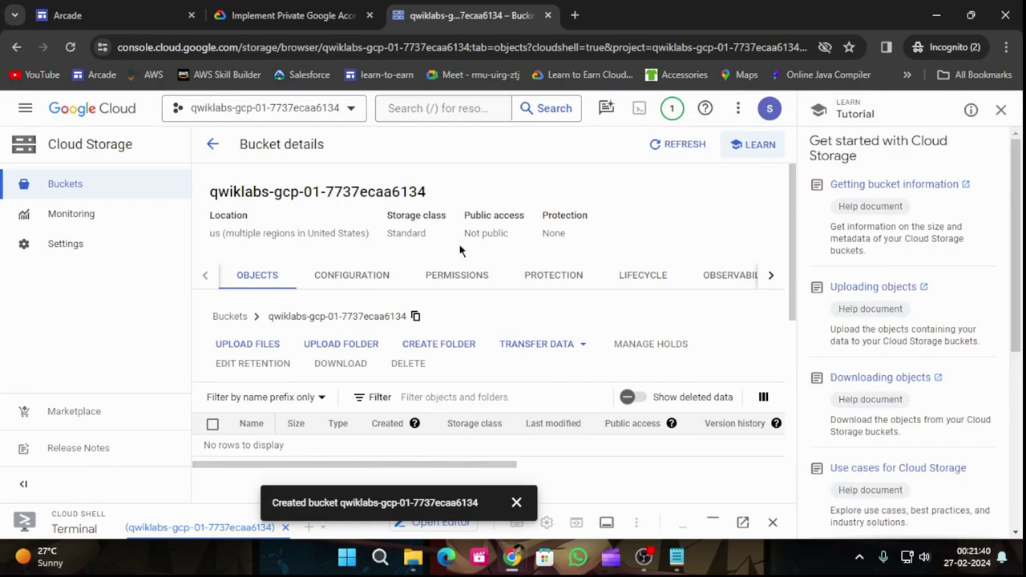
pyautogui.click(517, 503)
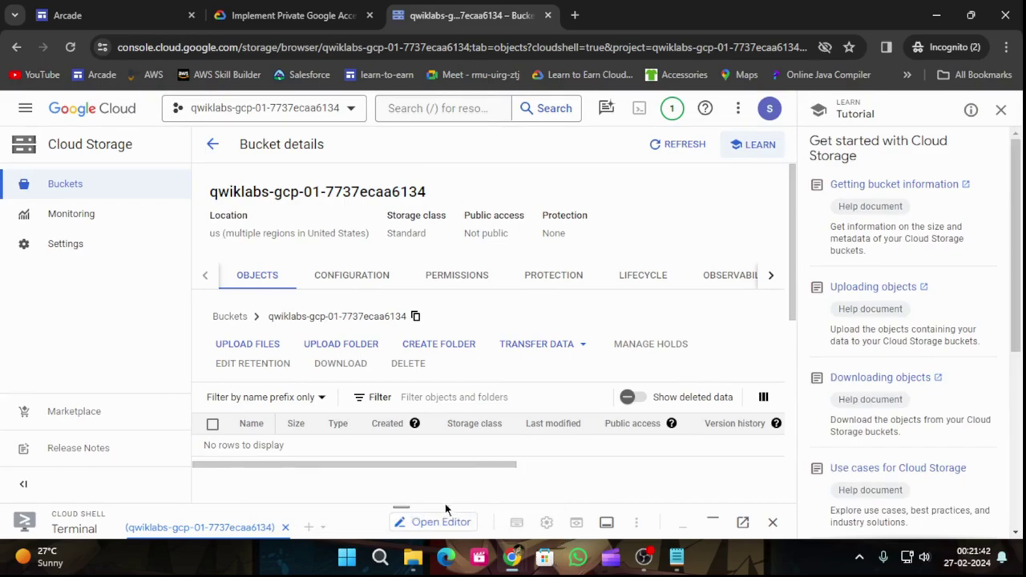
# Enlarge the Cloud Shell terminal, close the tutorial, and run export MY_BUCKET=qwiklabs-gcp-01-7737ecaa6134 using the bucket name saved in Notepad
pyautogui.moveTo(401, 510); pyautogui.dragTo(413, 138)
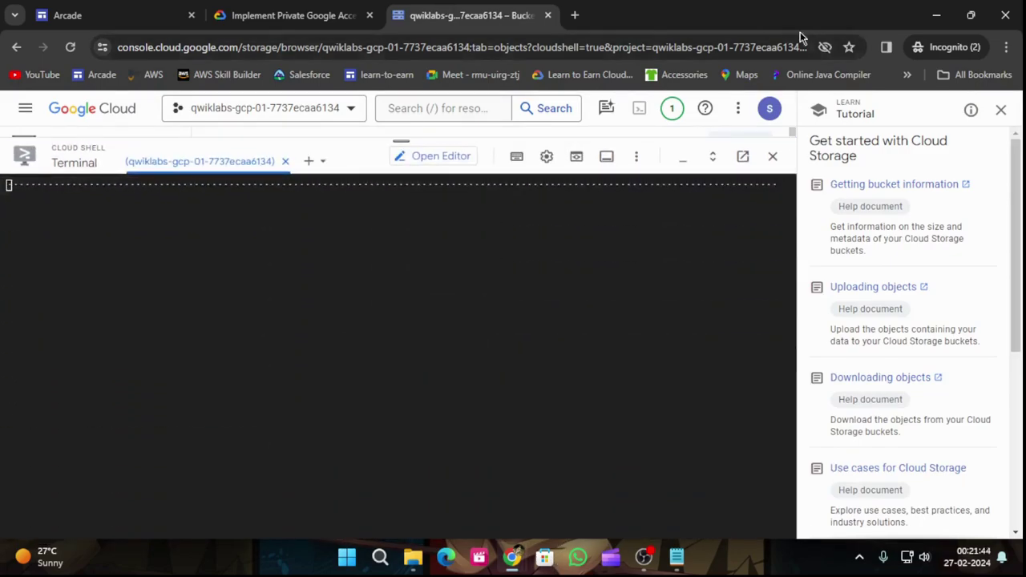
pyautogui.click(1001, 110)
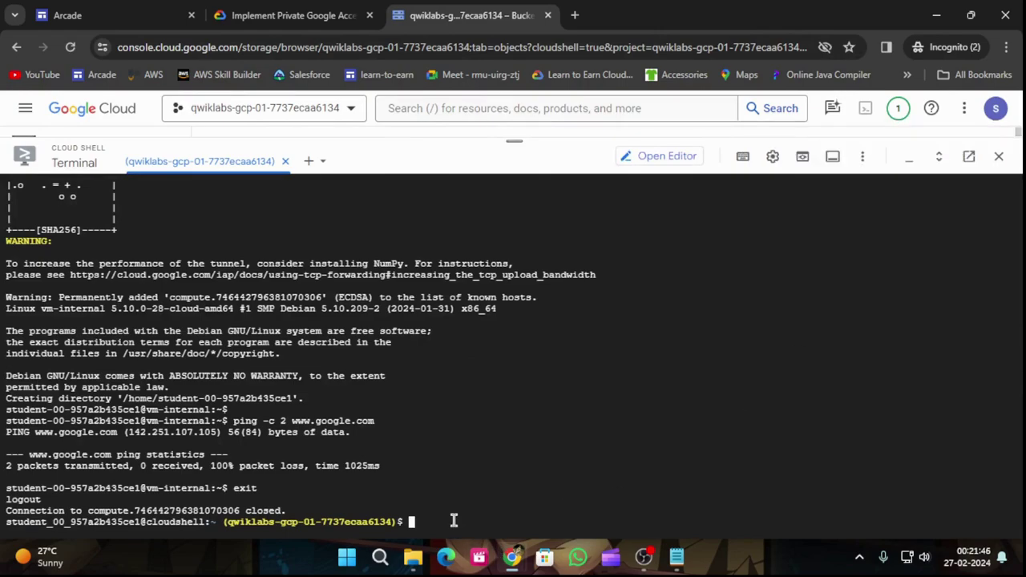
pyautogui.hotkey('ctrl', 'v')
pyautogui.click(677, 557)
pyautogui.moveTo(703, 214); pyautogui.dragTo(518, 220)
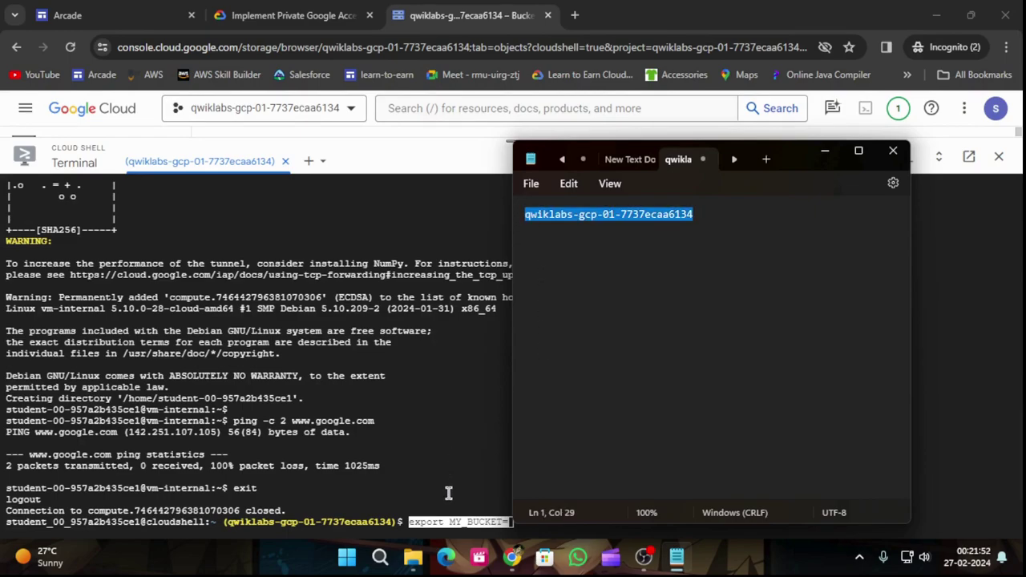
pyautogui.click(454, 458)
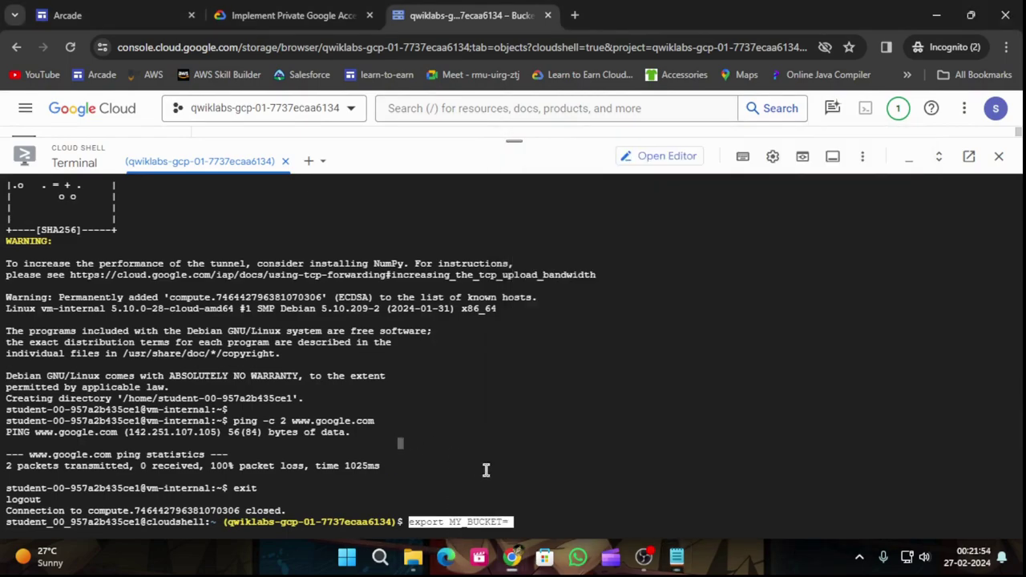
pyautogui.write('qwiklabs-gcp-01-7737ecaa6134')
pyautogui.moveTo(520, 574)
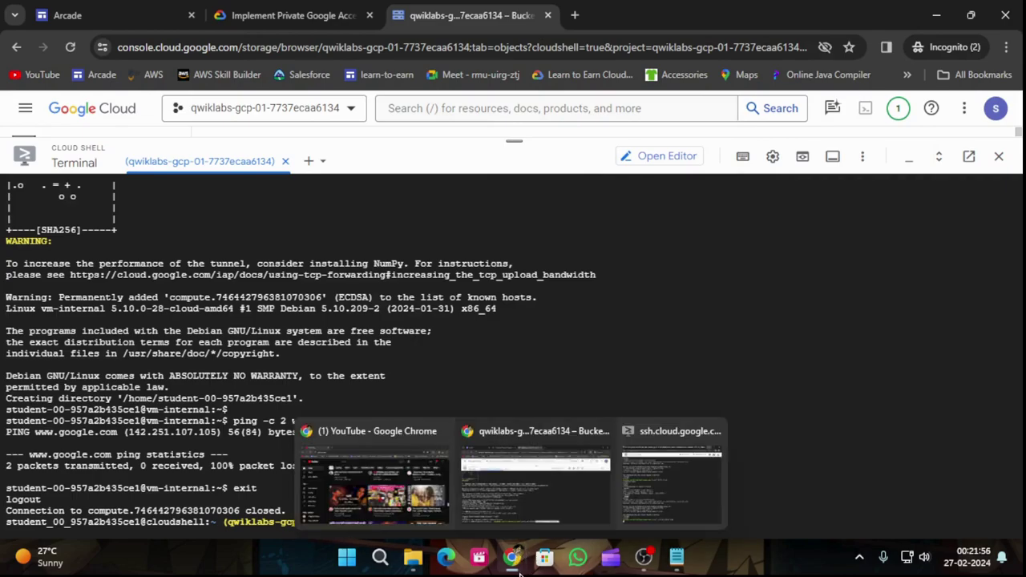
pyautogui.press('Return')
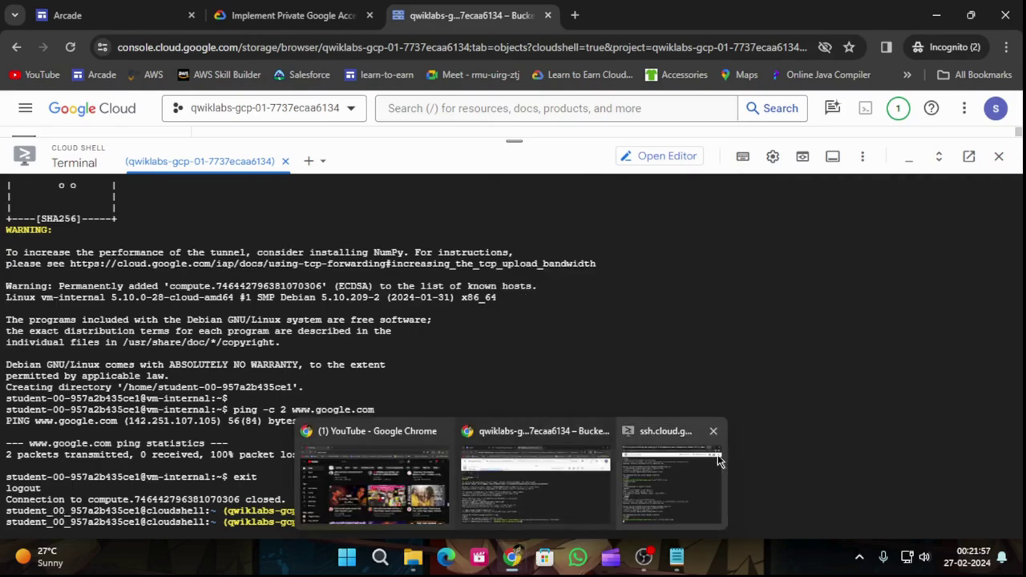
# Copy the lab's verification command and run echo $MY_BUCKET in Cloud Shell
pyautogui.click(275, 6)
pyautogui.scroll(-3, 393, 389)
pyautogui.click(730, 267)
pyautogui.click(456, 8)
pyautogui.hotkey('ctrl', 'v')
pyautogui.press('Return')
# Copy the lab's image copy command and enter gcloud storage cp gs://cloud-training/gcpnet/private/access.svg gs://$MY_BUCKET in Cloud Shell
pyautogui.click(311, 7)
pyautogui.scroll(-2, 562, 345)
pyautogui.click(730, 331)
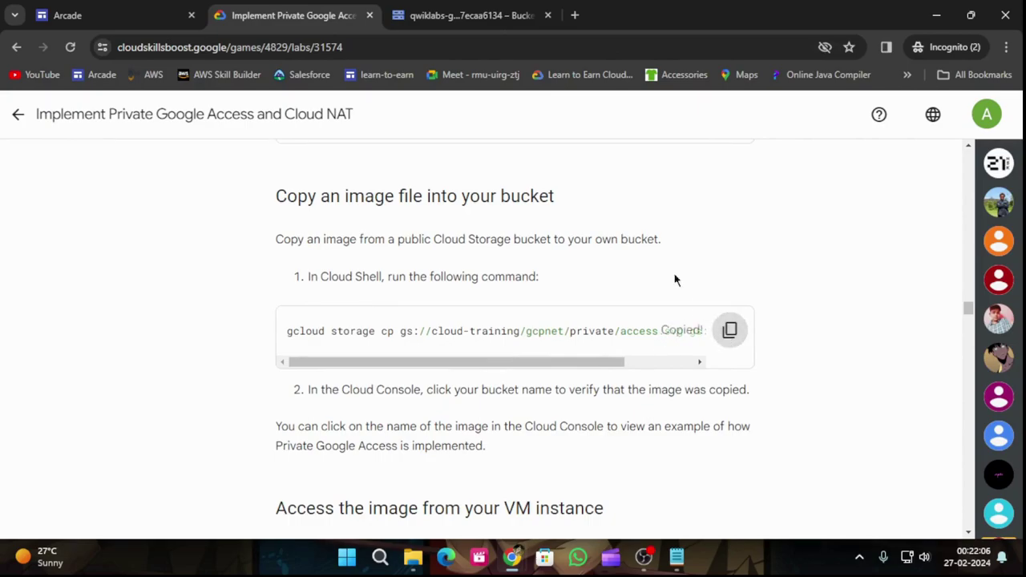
pyautogui.click(491, 16)
pyautogui.hotkey('ctrl', 'v')
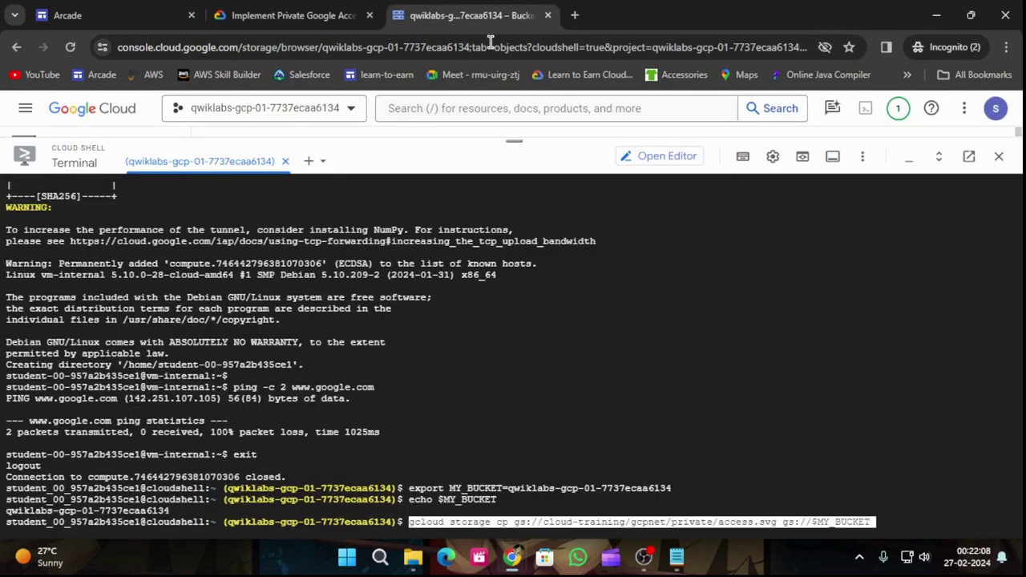
# Answer the lab question on which VM instances can access the bucket's image by submitting only Cloud Shell
pyautogui.click(321, 15)
pyautogui.scroll(-4, 694, 389)
pyautogui.click(406, 336)
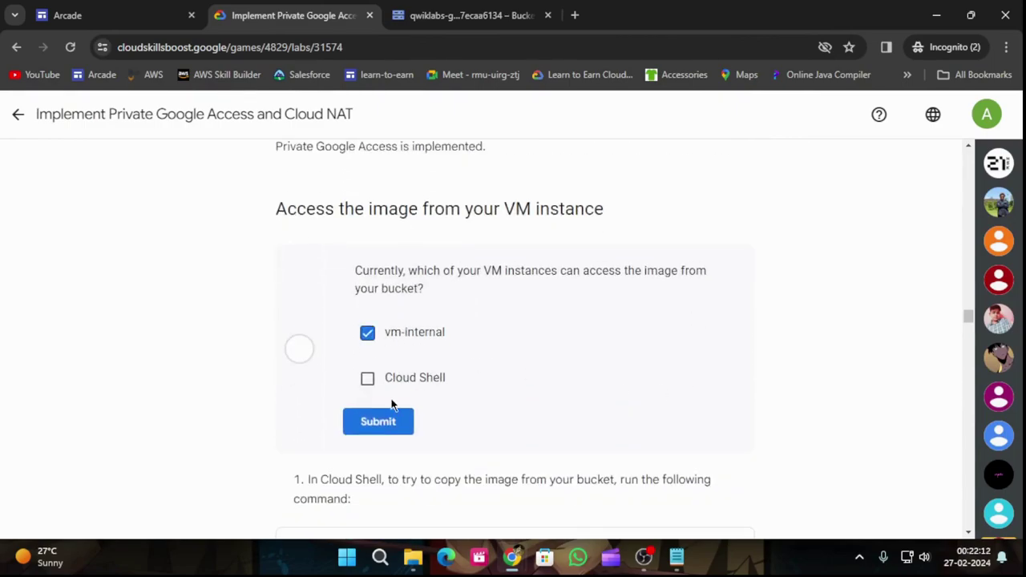
pyautogui.click(380, 425)
pyautogui.click(385, 382)
pyautogui.click(386, 417)
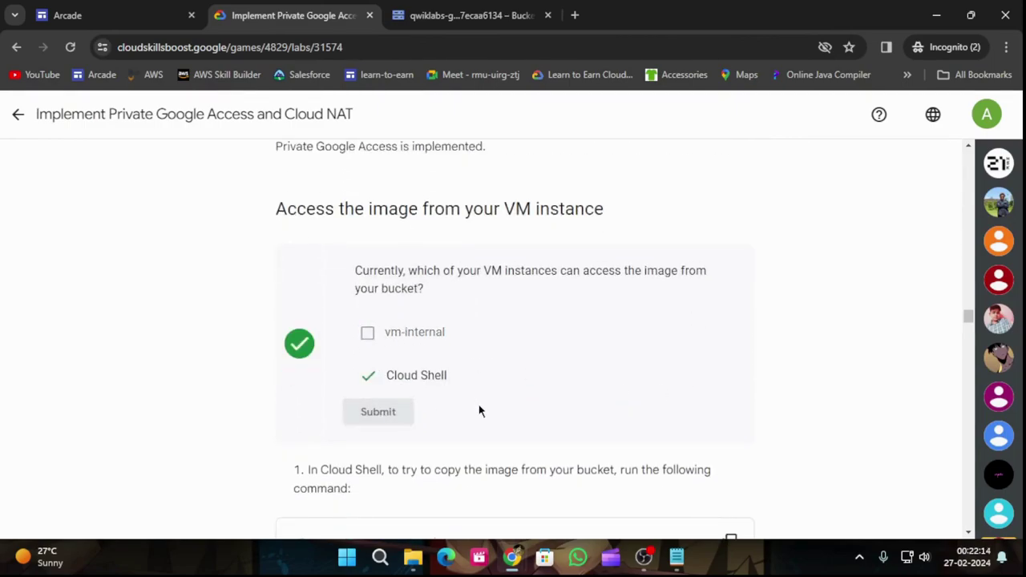
# Copy the lab's image download command and run gcloud storage cp gs://$MY_BUCKET/*.svg . in Cloud Shell
pyautogui.scroll(-3, 479, 411)
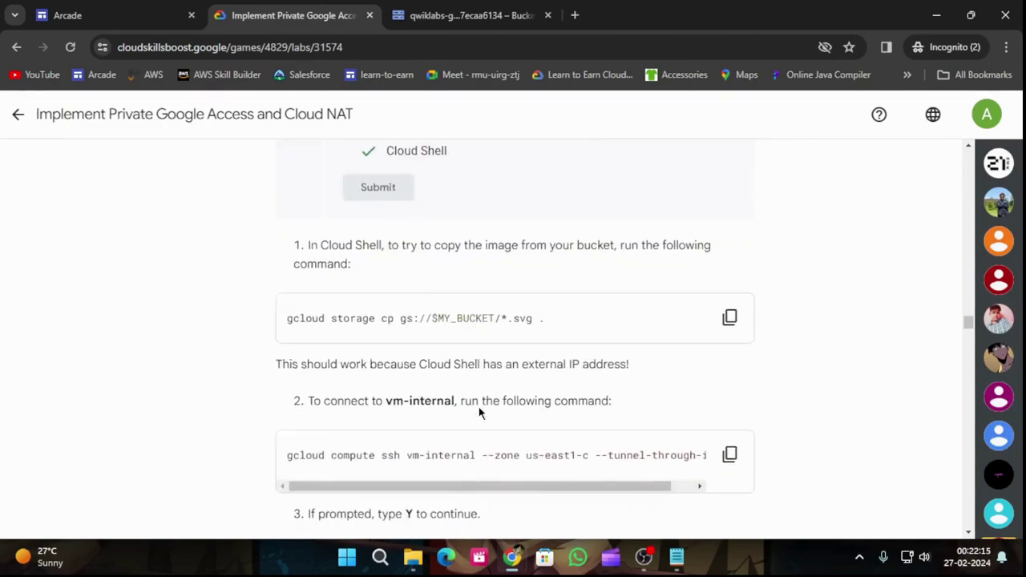
pyautogui.click(732, 319)
pyautogui.click(412, 14)
pyautogui.hotkey('ctrl', 'v')
pyautogui.press('Return')
# Connect to vm-internal by running the lab's command gcloud compute ssh vm-internal --zone us-east1-c --tunnel-through-iap in Cloud Shell
pyautogui.click(313, 13)
pyautogui.scroll(-2, 518, 348)
pyautogui.click(731, 319)
pyautogui.click(484, 7)
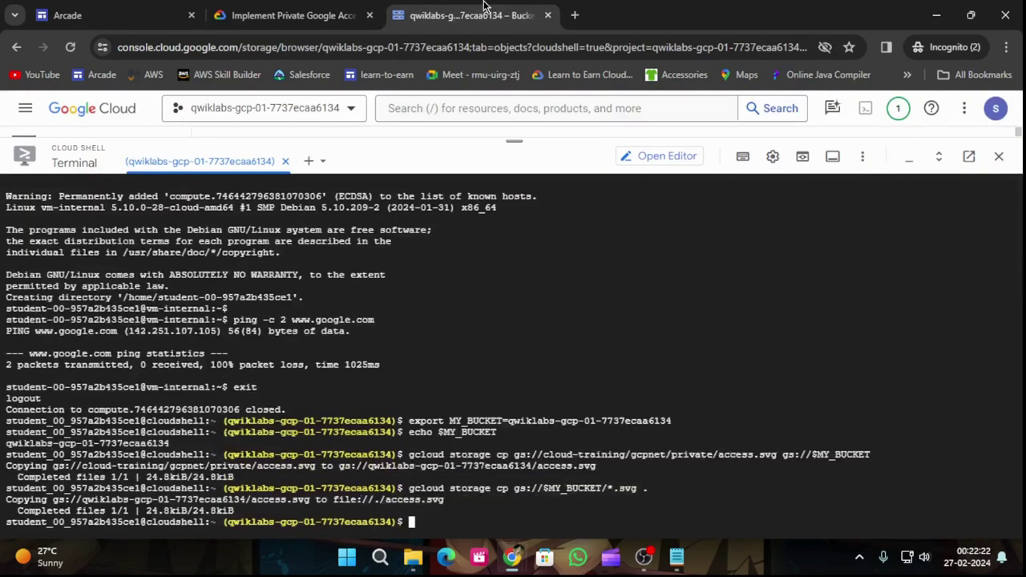
pyautogui.hotkey('ctrl', 'v')
pyautogui.press('Return')
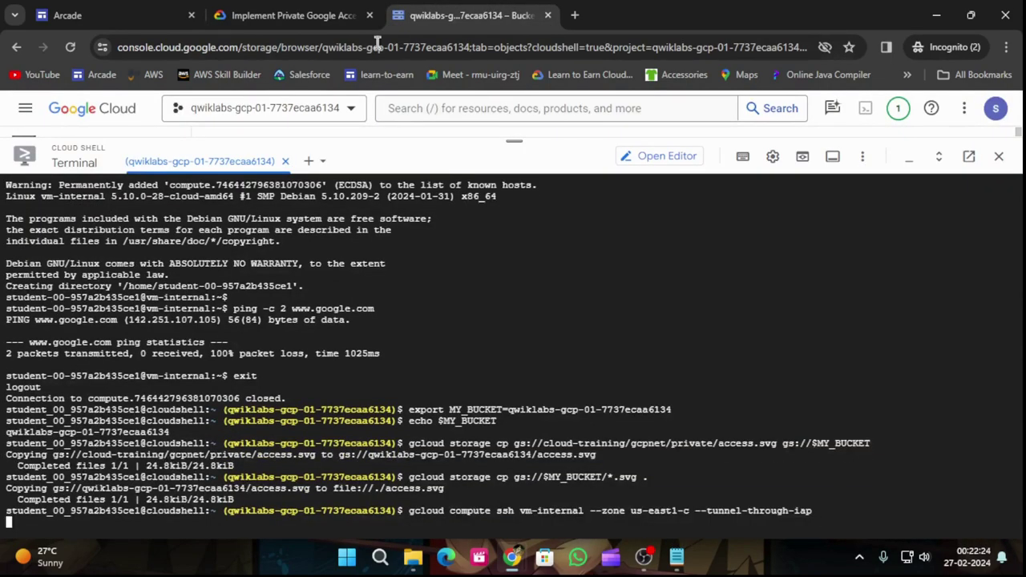
pyautogui.click(259, 6)
pyautogui.scroll(-2, 469, 351)
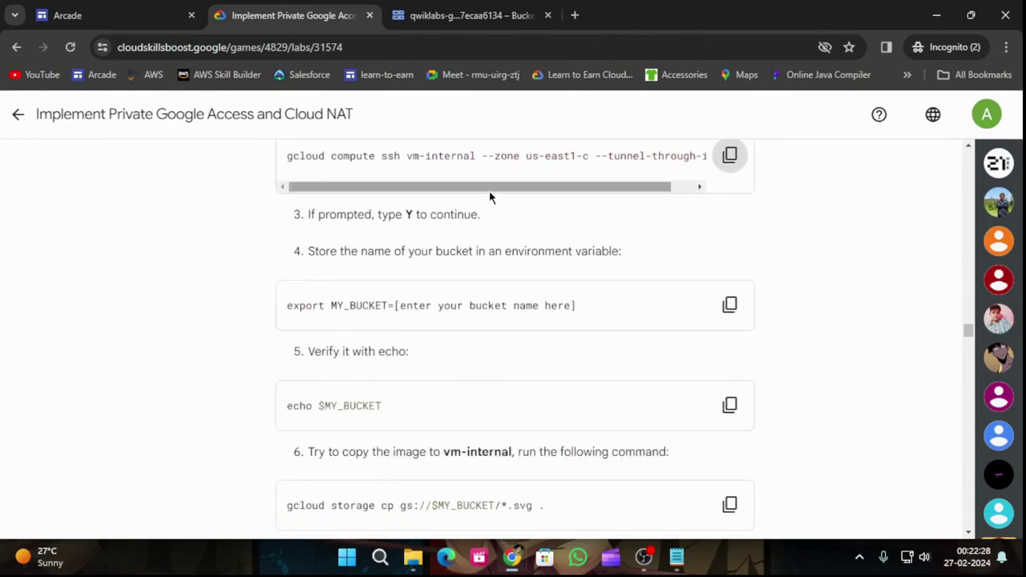
pyautogui.click(433, 6)
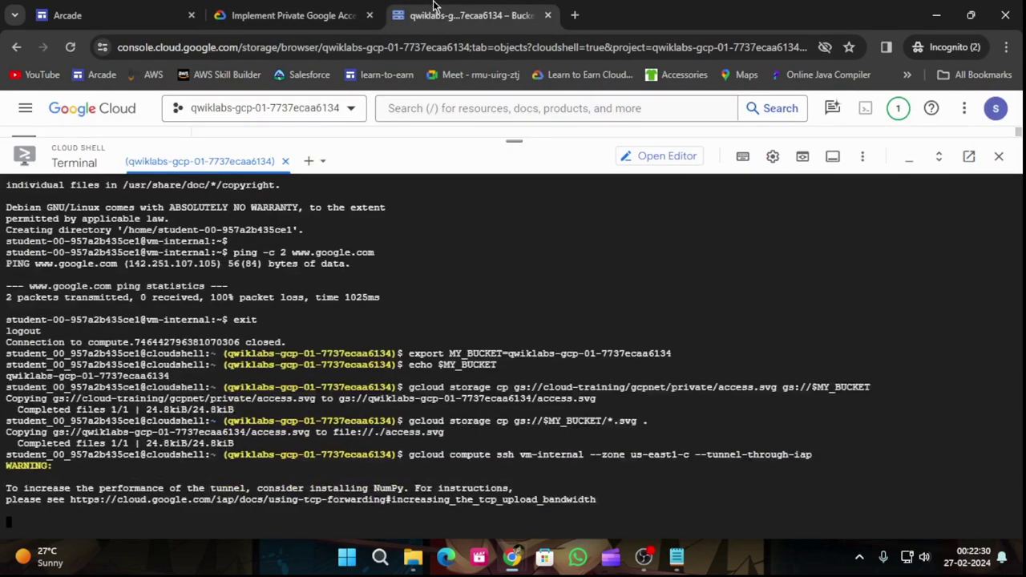
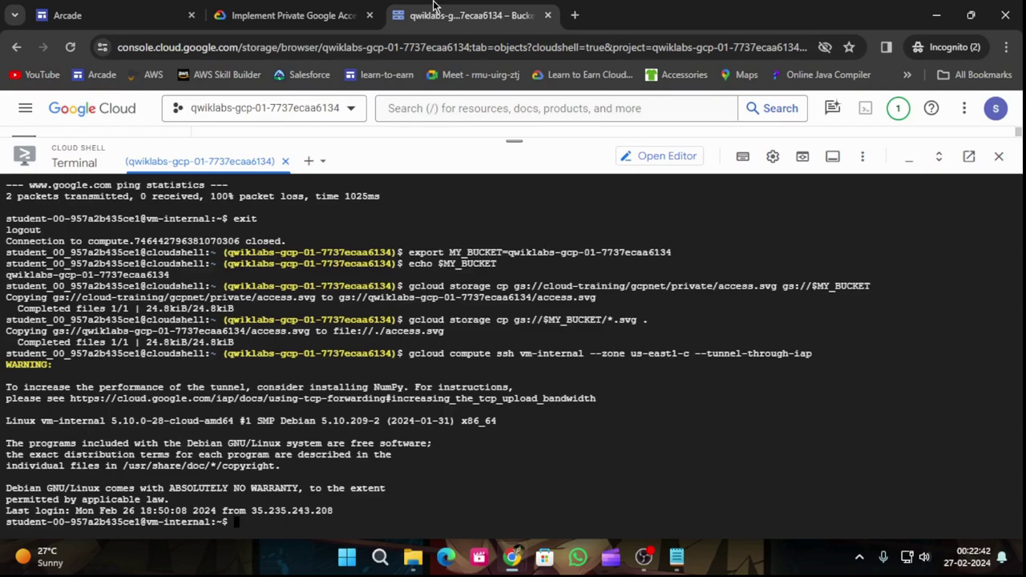
# Run the same gcloud compute ssh command again inside vm-internal, and copy export MY_BUCKET= from the lab instructions
pyautogui.write('gcloud compute ssh vm-internal --zone us-east1-c --tunnel-through-iap')
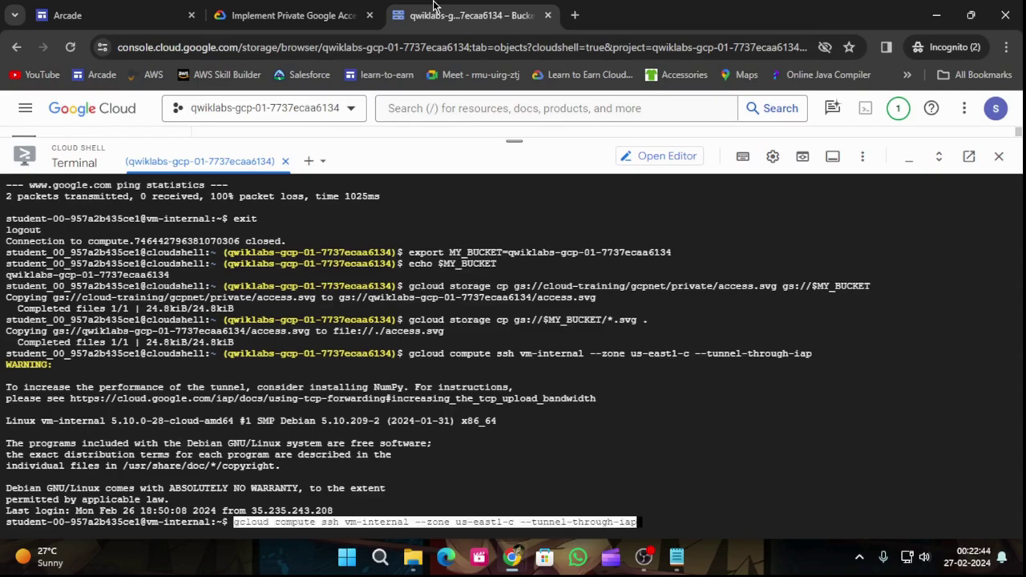
pyautogui.press('Return')
pyautogui.click(293, 15)
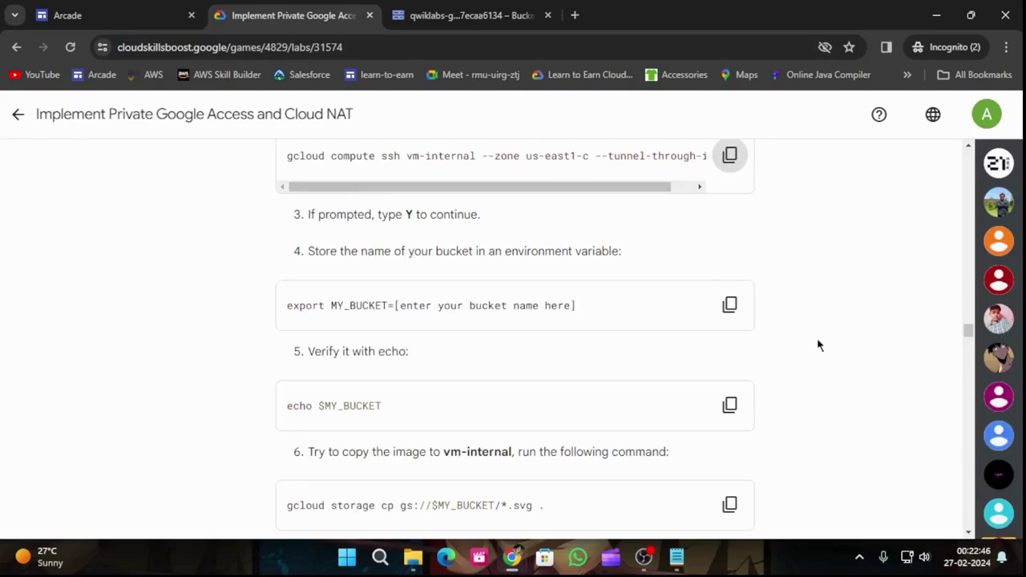
pyautogui.scroll(2, 835, 349)
pyautogui.scroll(-2, 836, 352)
pyautogui.moveTo(394, 305); pyautogui.dragTo(269, 321)
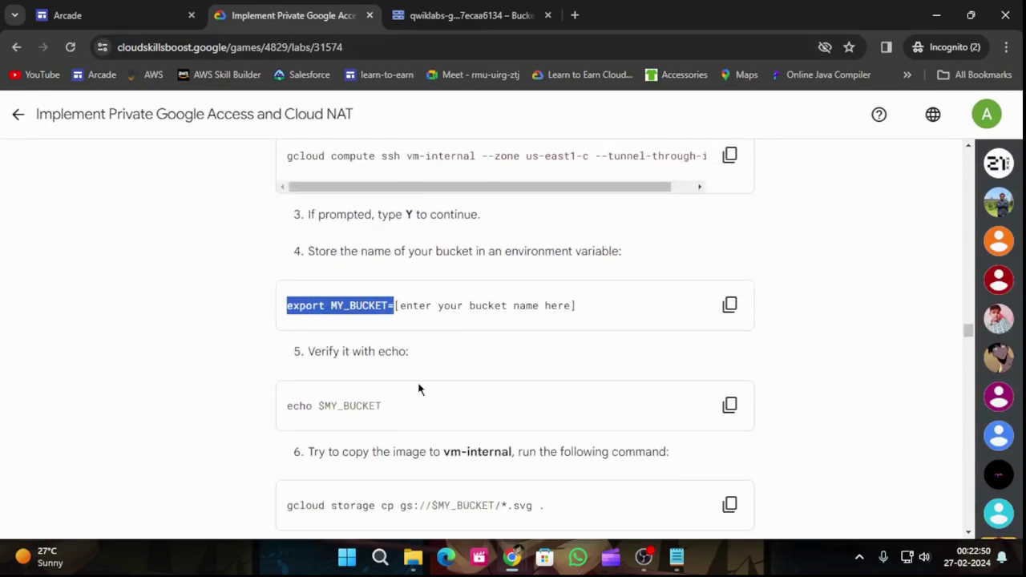
# Answer Y to generate the SSH keys on vm-internal and leave the passphrase empty
pyautogui.click(471, 15)
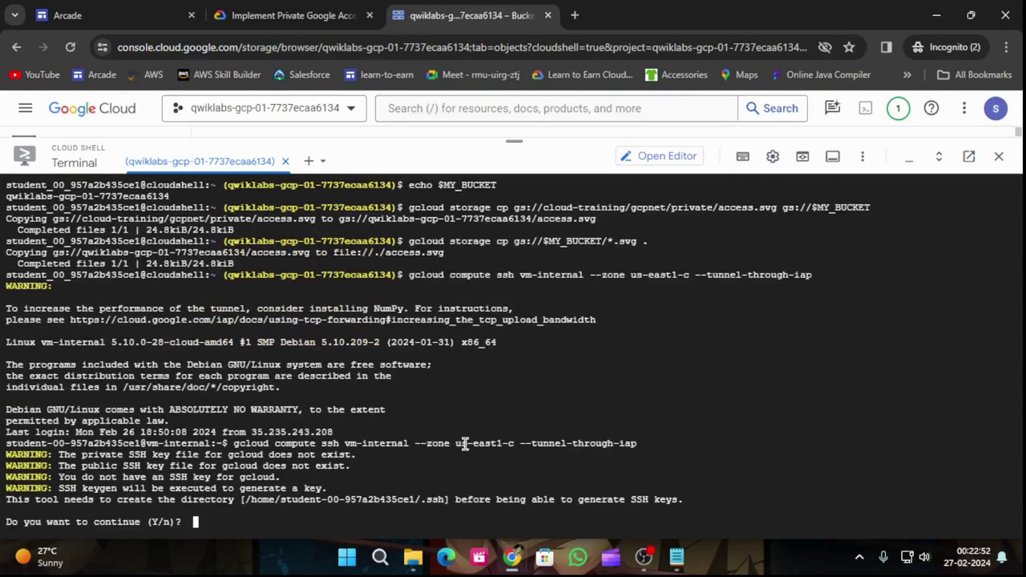
pyautogui.write('Y')
pyautogui.press('Return')
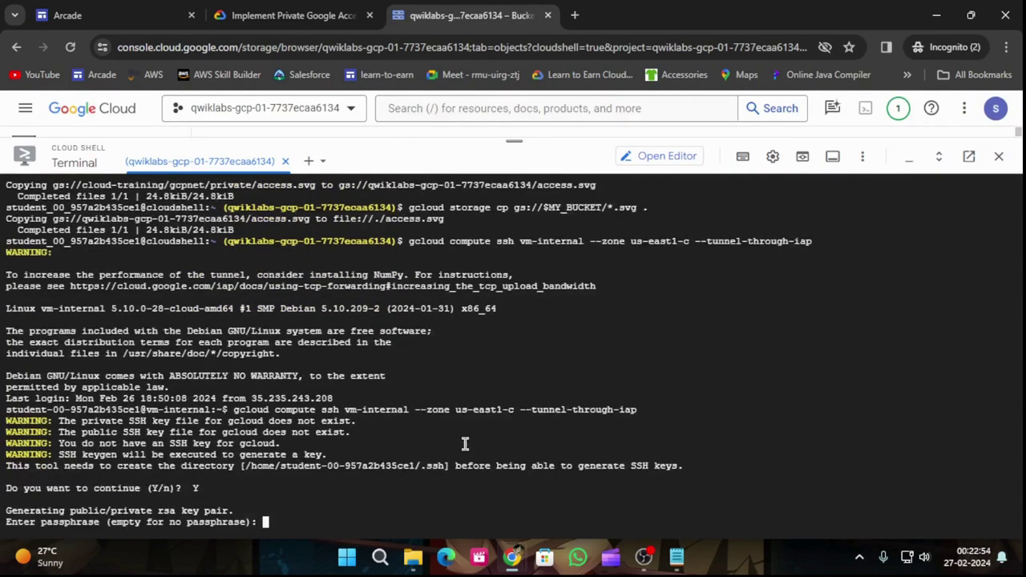
pyautogui.press('Return')
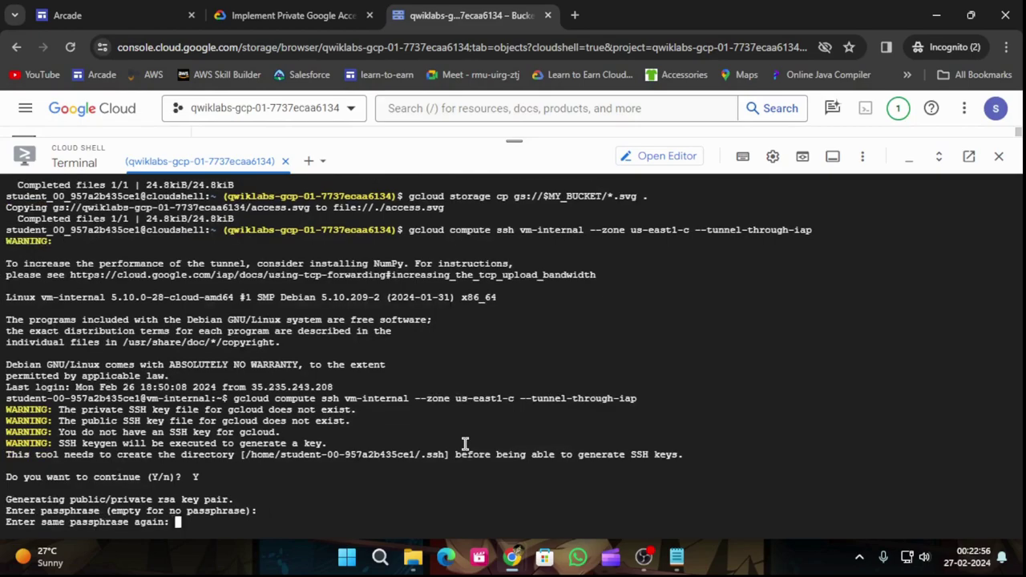
pyautogui.press('Return')
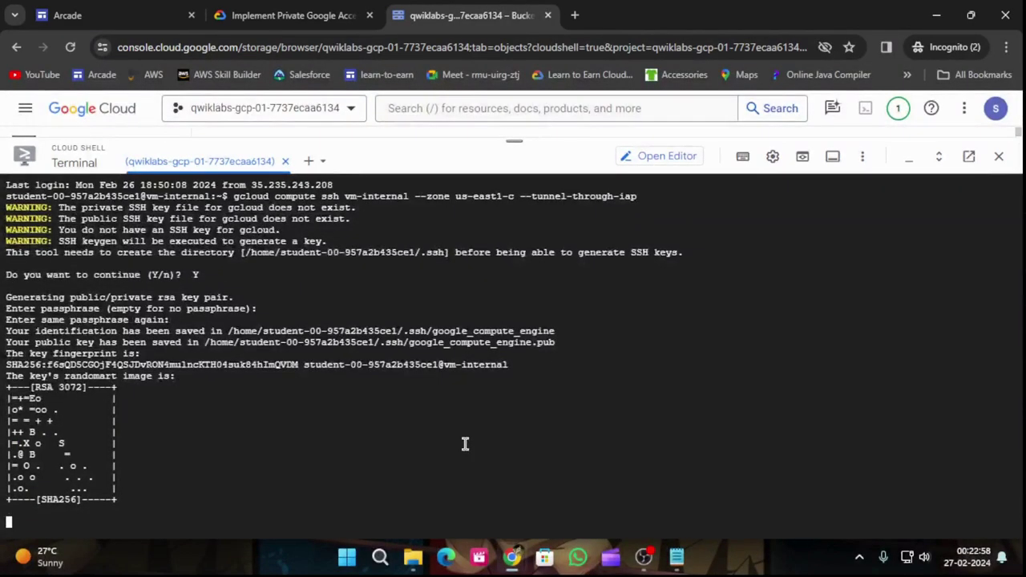
# Check the lab progress for the Create a Cloud Storage bucket and Enable Private Google Access objective
pyautogui.click(305, 15)
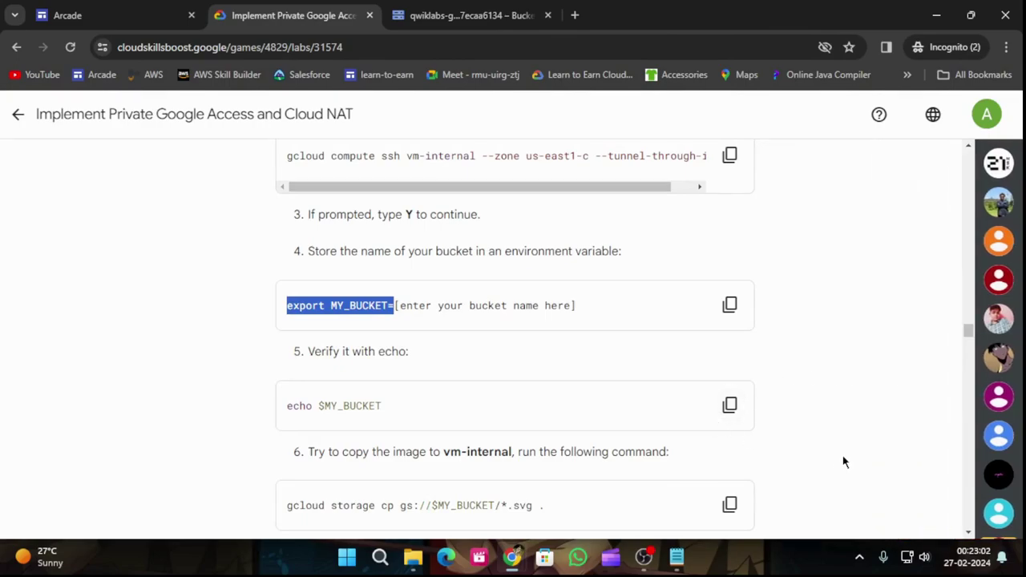
pyautogui.scroll(-5, 843, 459)
pyautogui.scroll(-10, 703, 482)
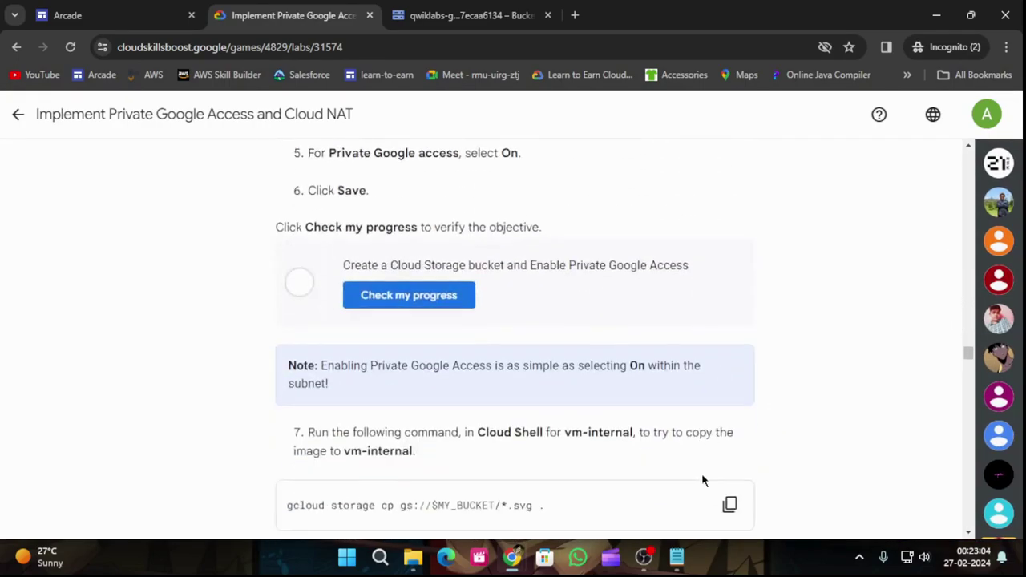
pyautogui.scroll(4, 605, 404)
pyautogui.click(404, 373)
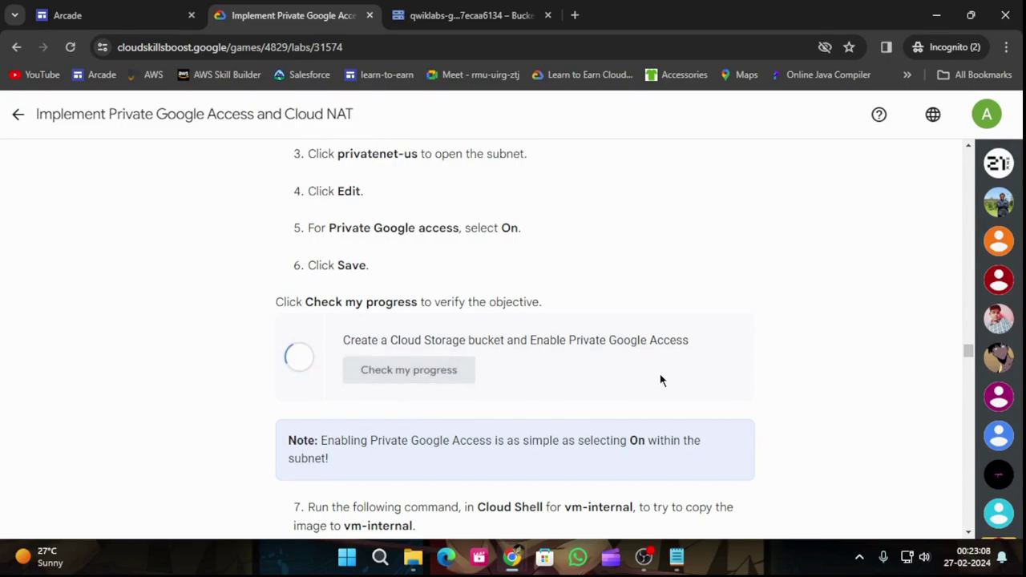
# Review the lab instructions for connecting to vm-internal and storing the bucket name, and check the pending SSH command in Cloud Shell
pyautogui.scroll(-3, 665, 393)
pyautogui.scroll(6, 671, 405)
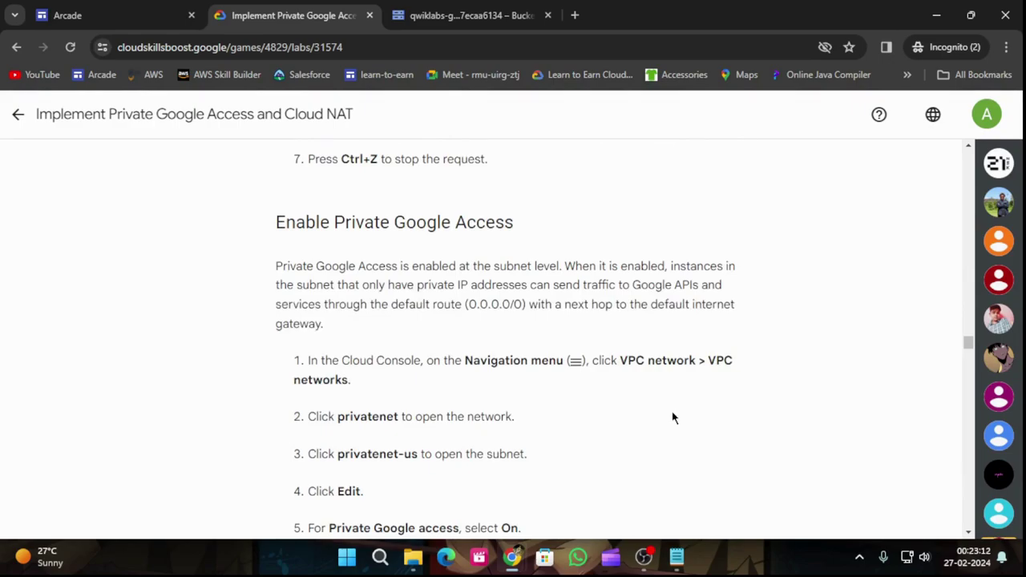
pyautogui.scroll(3, 673, 418)
pyautogui.scroll(4, 672, 417)
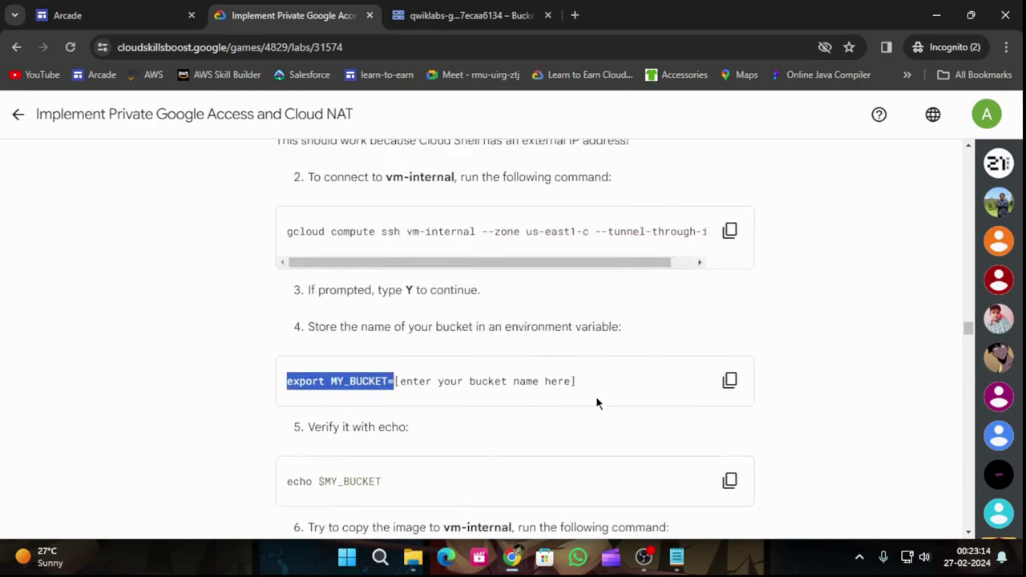
pyautogui.click(493, 12)
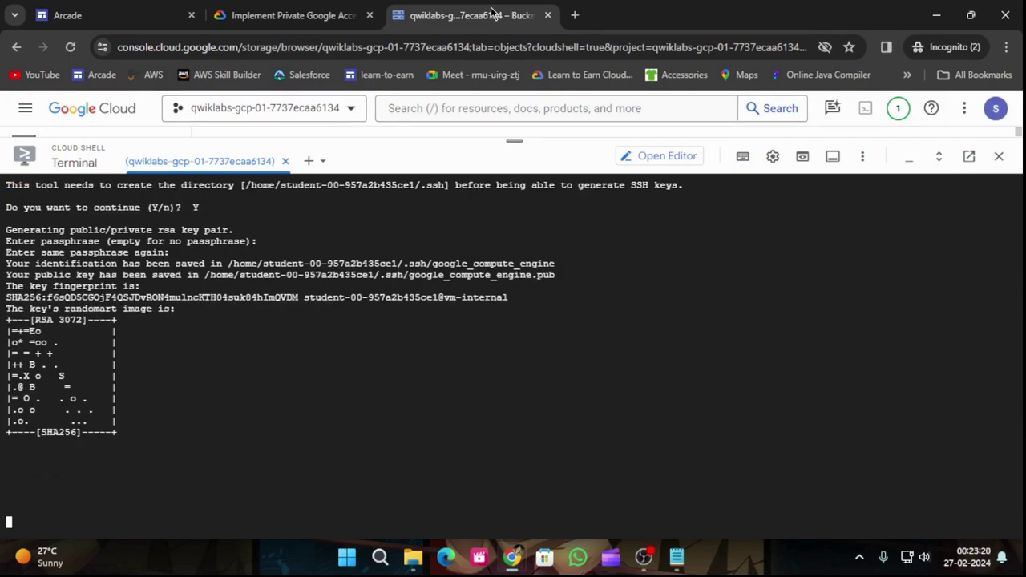
pyautogui.click(305, 15)
pyautogui.scroll(3, 663, 304)
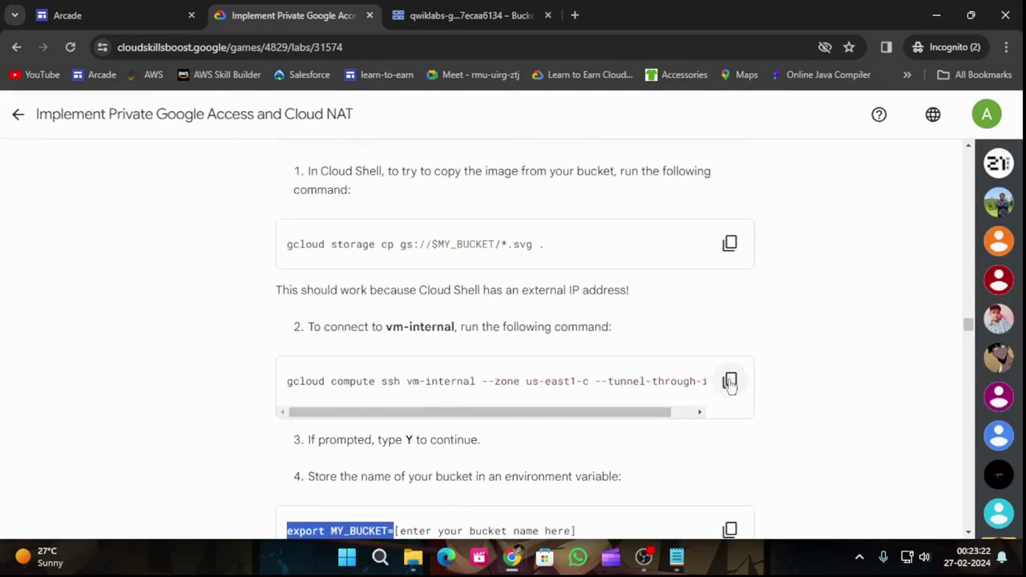
pyautogui.moveTo(631, 412); pyautogui.dragTo(588, 417)
pyautogui.scroll(-2, 483, 440)
pyautogui.click(461, 16)
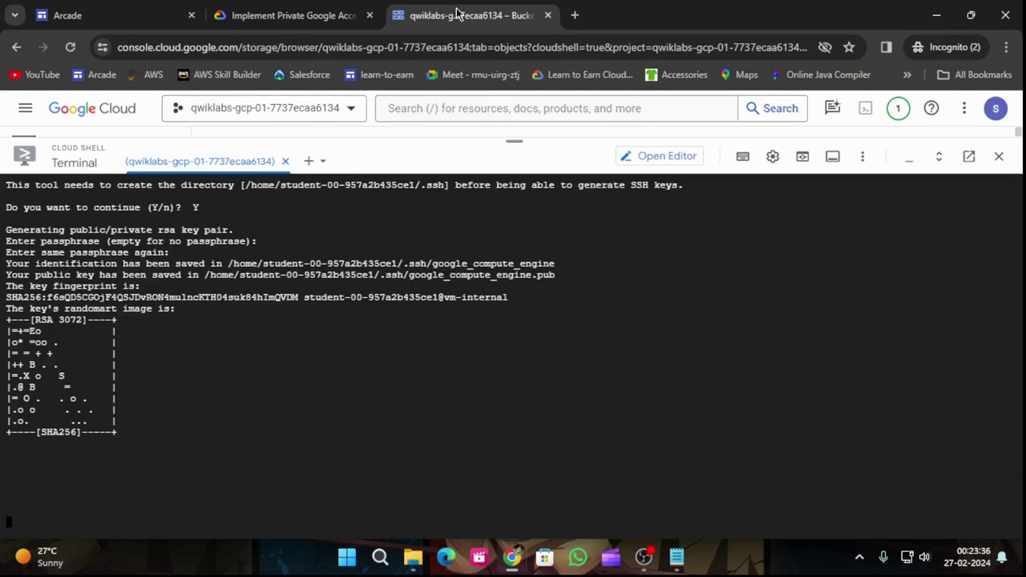
# Interrupt the pending SSH command and run export MY_BUCKET=qwiklabs-gcp-01-7737ecaa6134 on vm-internal, using the bucket name saved in Notepad
pyautogui.hotkey('ctrl', 'c')
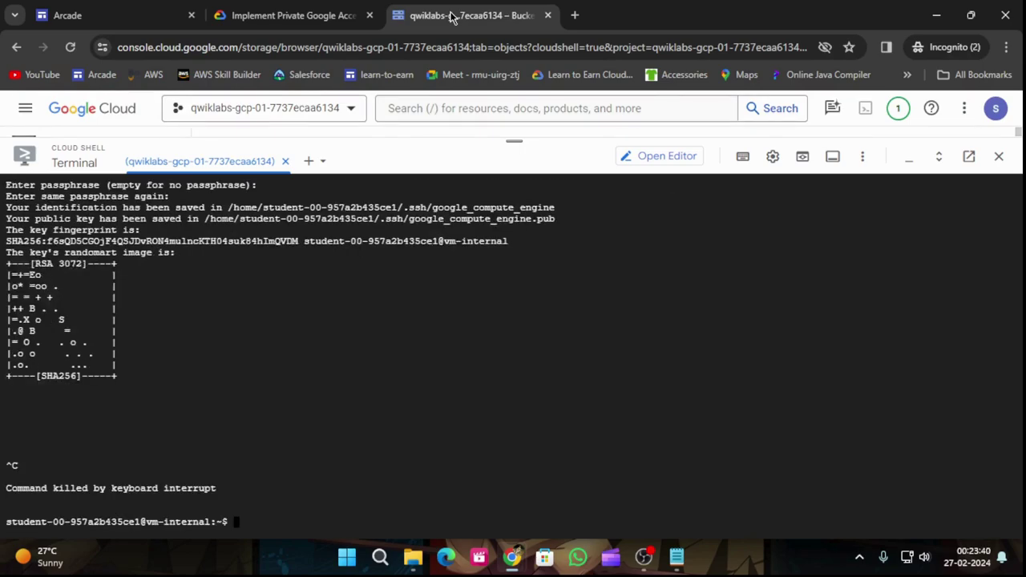
pyautogui.hotkey('ctrl', 'v')
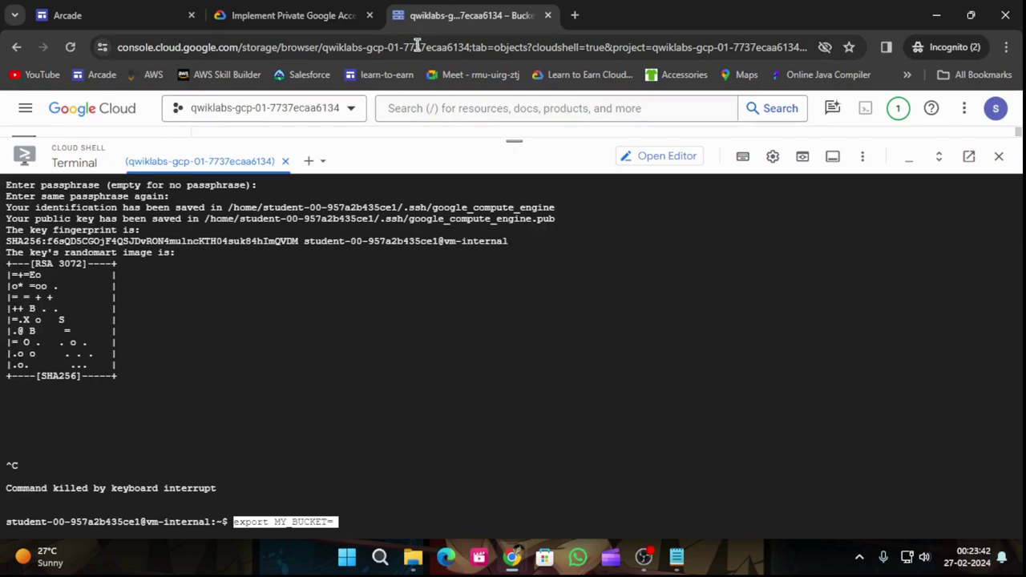
pyautogui.click(332, 8)
pyautogui.moveTo(677, 559)
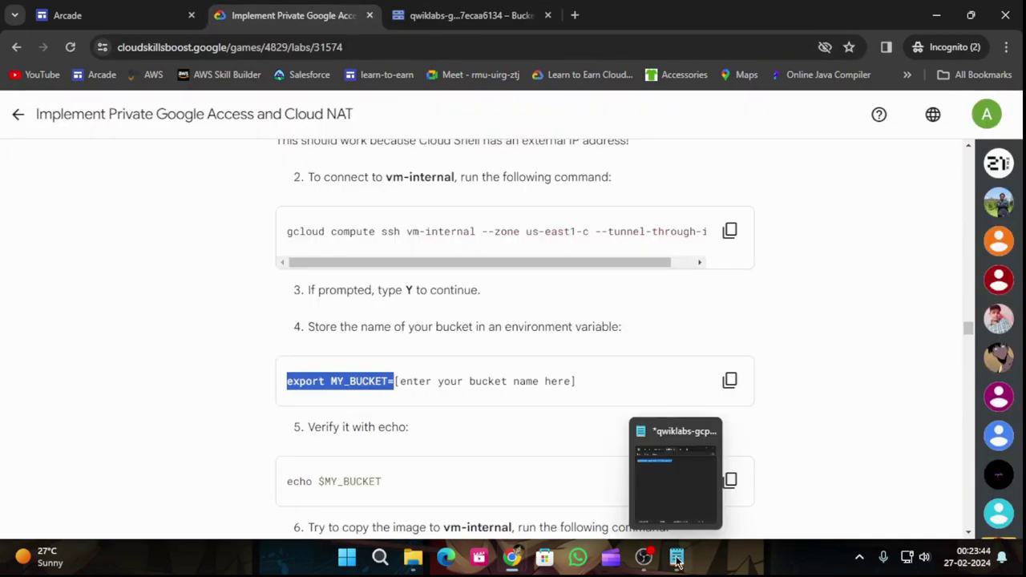
pyautogui.click(678, 469)
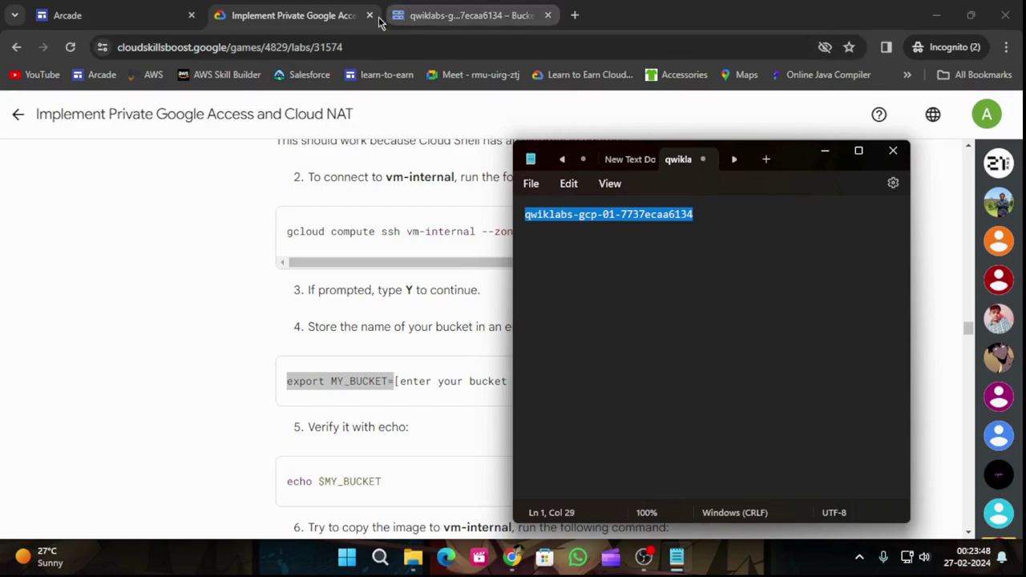
pyautogui.click(465, 14)
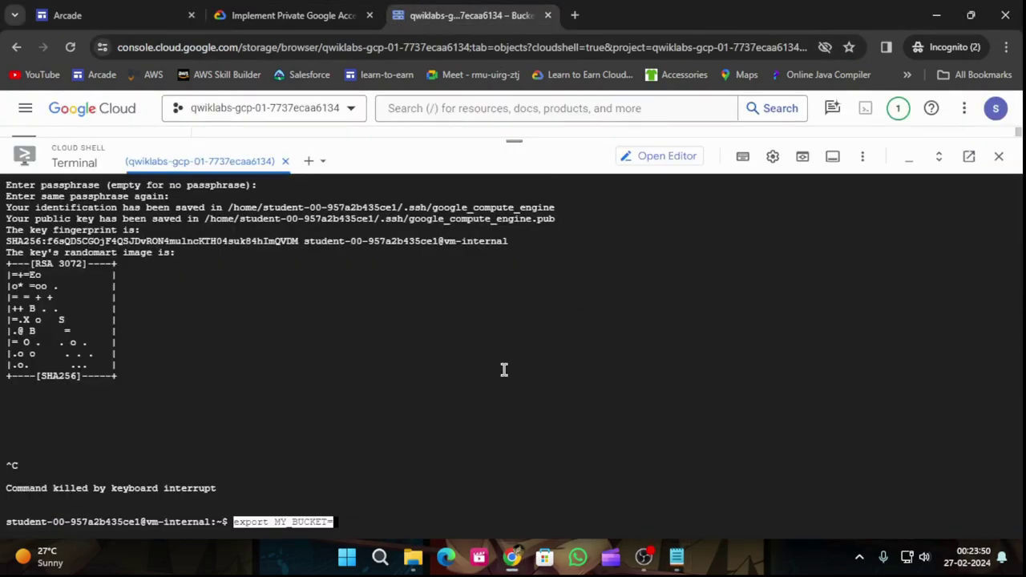
pyautogui.hotkey('ctrl', 'v')
pyautogui.press('Return')
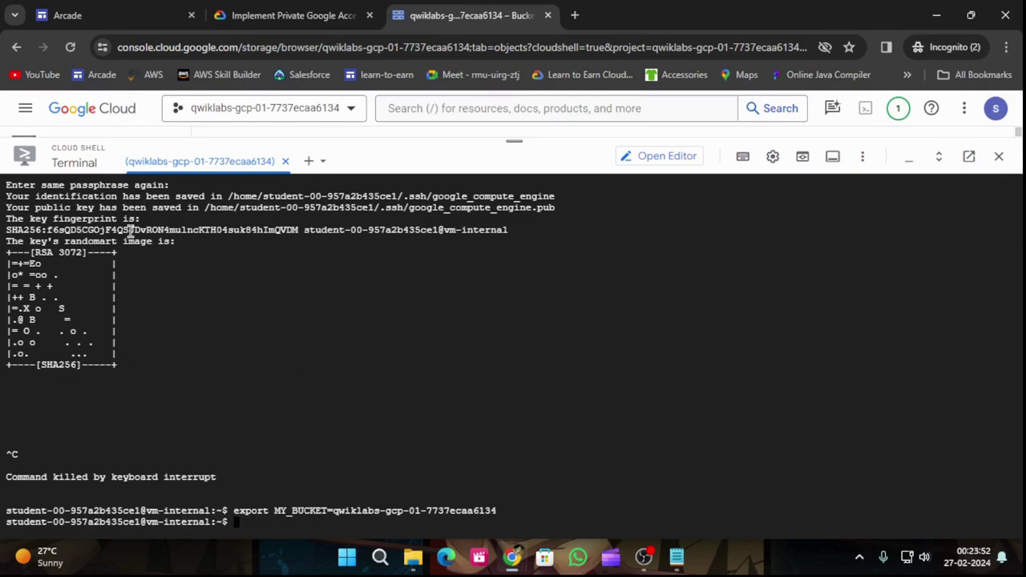
# Copy the lab's verification command and run echo $MY_BUCKET on vm-internal
pyautogui.click(293, 8)
pyautogui.scroll(-3, 469, 299)
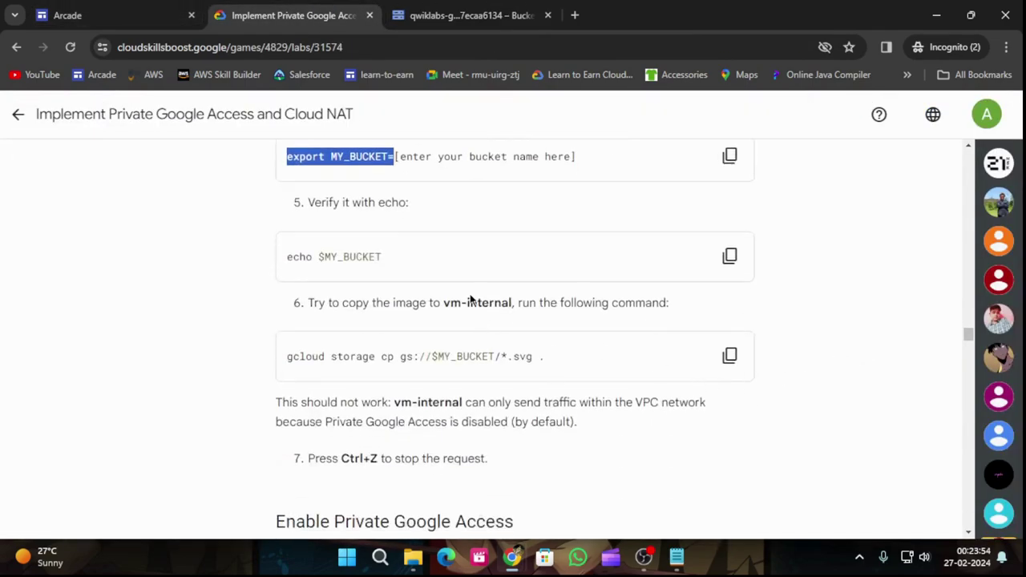
pyautogui.click(730, 256)
pyautogui.click(461, 8)
pyautogui.hotkey('ctrl', 'v')
pyautogui.press('Return')
# Try to copy the image to vm-internal by running the lab's command gcloud storage cp gs://$MY_BUCKET/*.svg . there
pyautogui.click(365, 8)
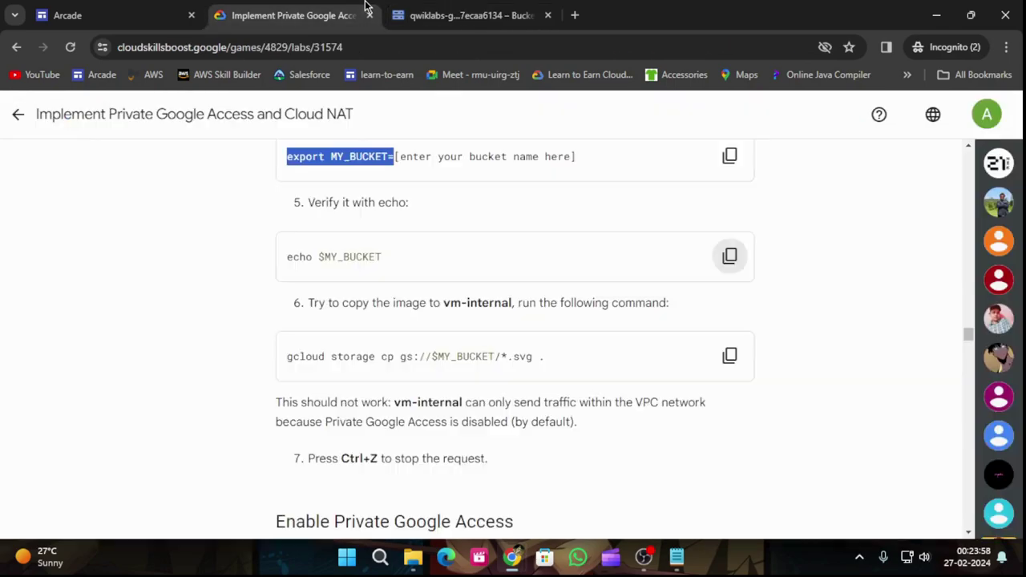
pyautogui.scroll(-2, 706, 280)
pyautogui.click(728, 206)
pyautogui.click(506, 8)
pyautogui.hotkey('ctrl', 'v')
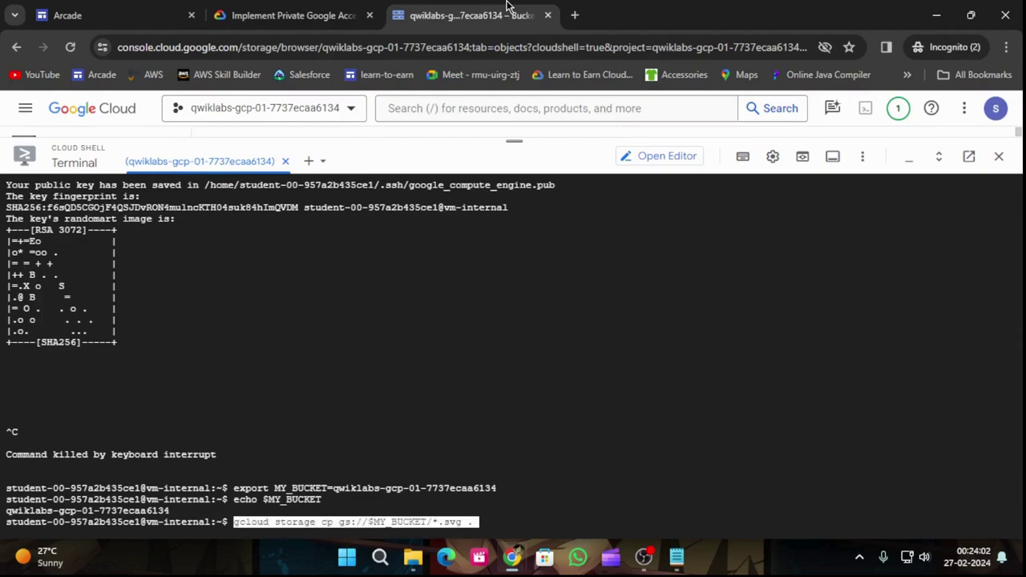
pyautogui.press('Return')
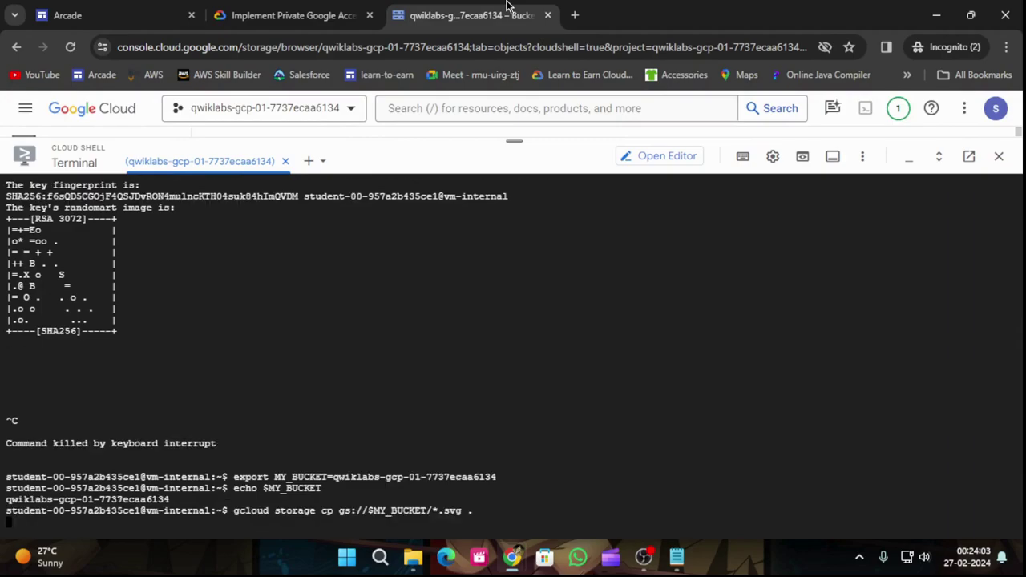
pyautogui.click(326, 9)
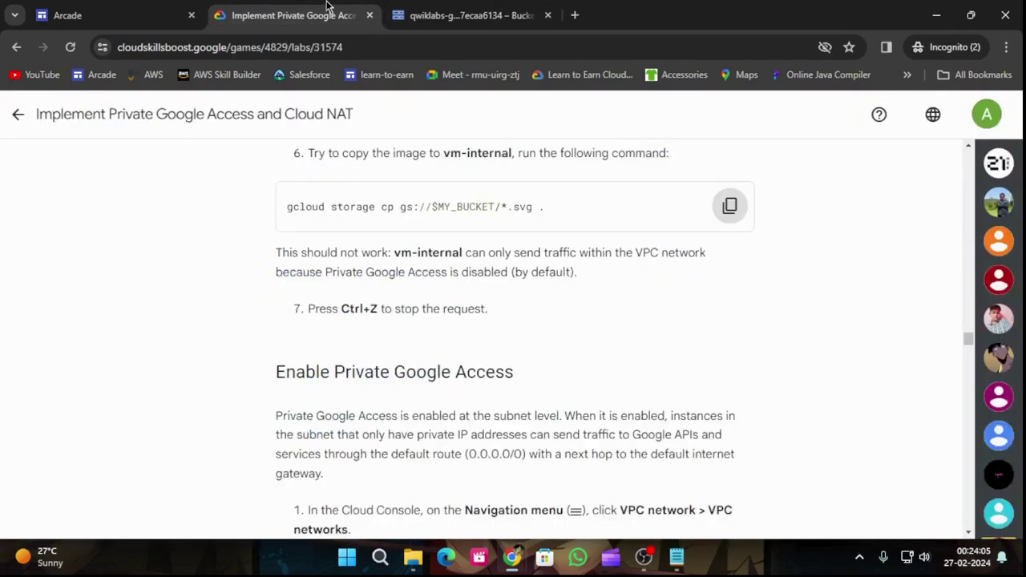
pyautogui.click(436, 13)
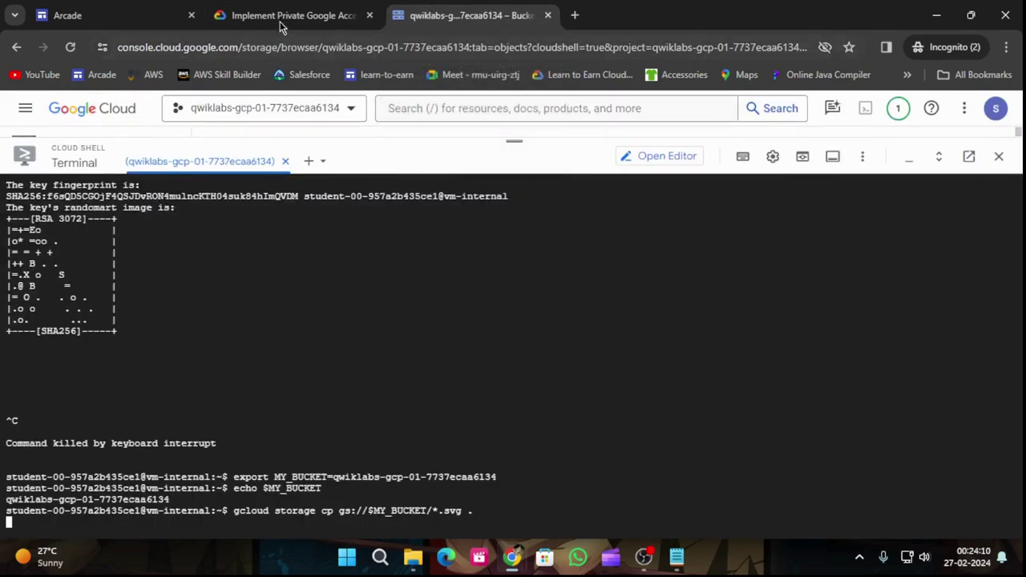
# Review the lab's Private Google Access section and stop the pending gcloud storage cp request on vm-internal
pyautogui.click(238, 17)
pyautogui.scroll(-5, 585, 303)
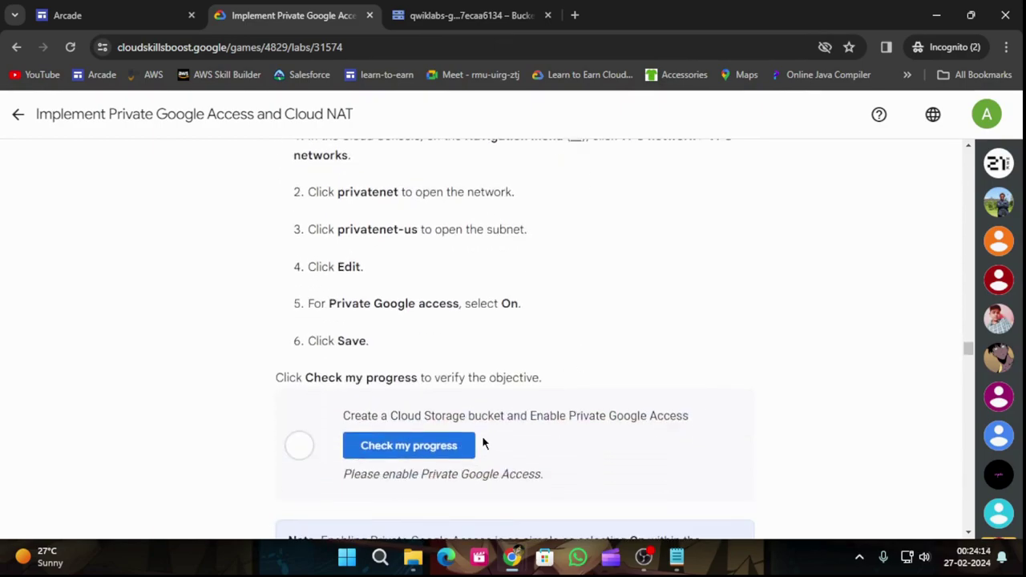
pyautogui.scroll(-1, 600, 344)
pyautogui.scroll(-2, 599, 345)
pyautogui.scroll(3, 603, 344)
pyautogui.click(455, 11)
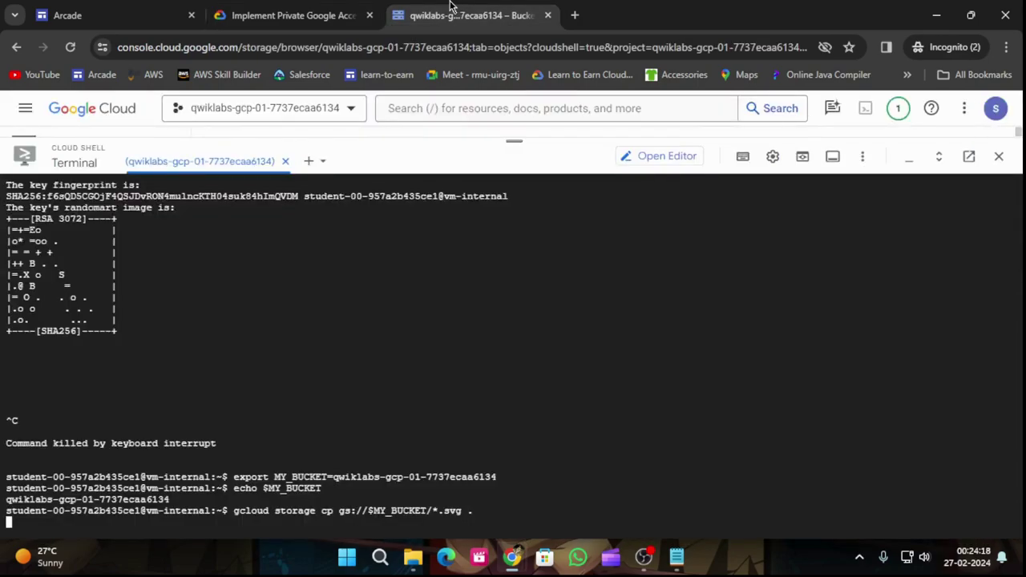
pyautogui.hotkey('ctrl', 'z')
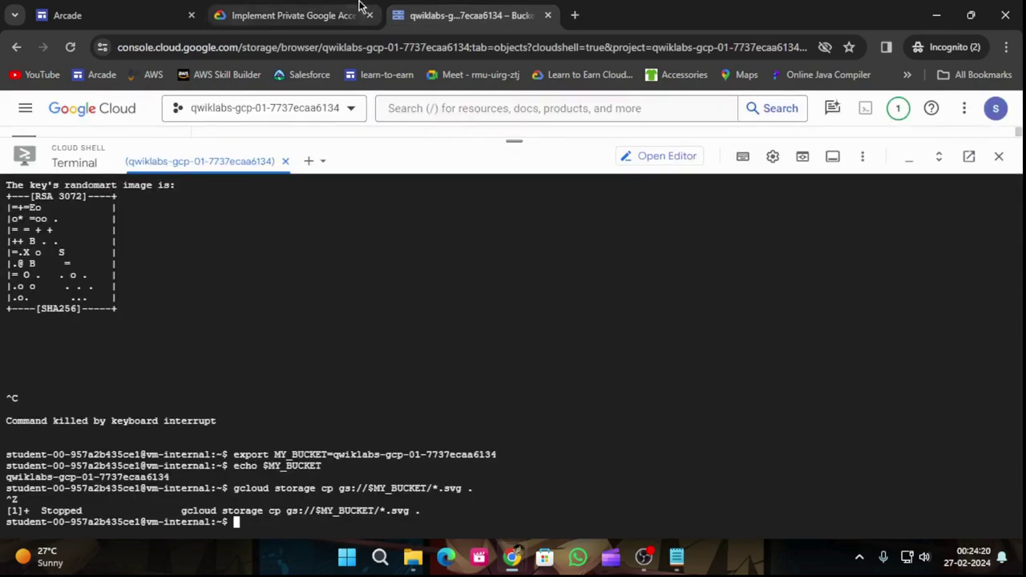
# Check the lab's instructions, search the console for vpc networks, open the VPC networks page and shrink the Cloud Shell terminal
pyautogui.click(270, 10)
pyautogui.scroll(2, 694, 458)
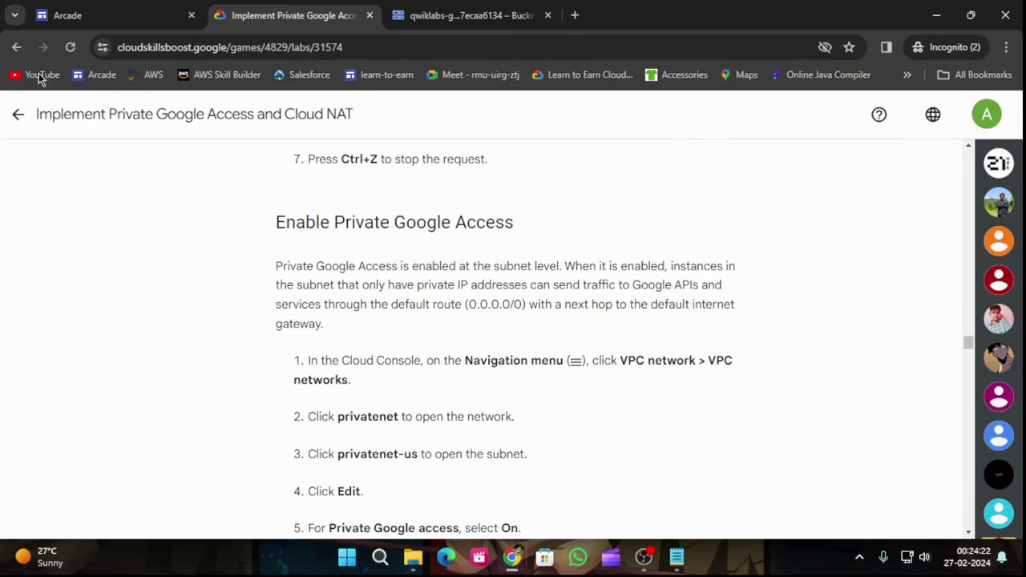
pyautogui.click(452, 16)
pyautogui.moveTo(513, 145); pyautogui.dragTo(593, 370)
pyautogui.click(498, 107)
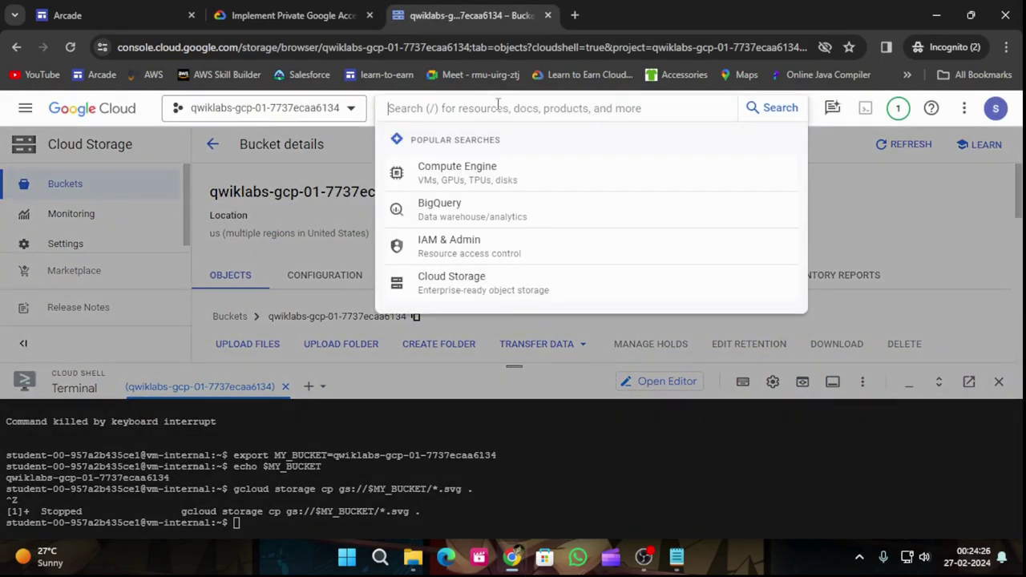
pyautogui.write('vpc')
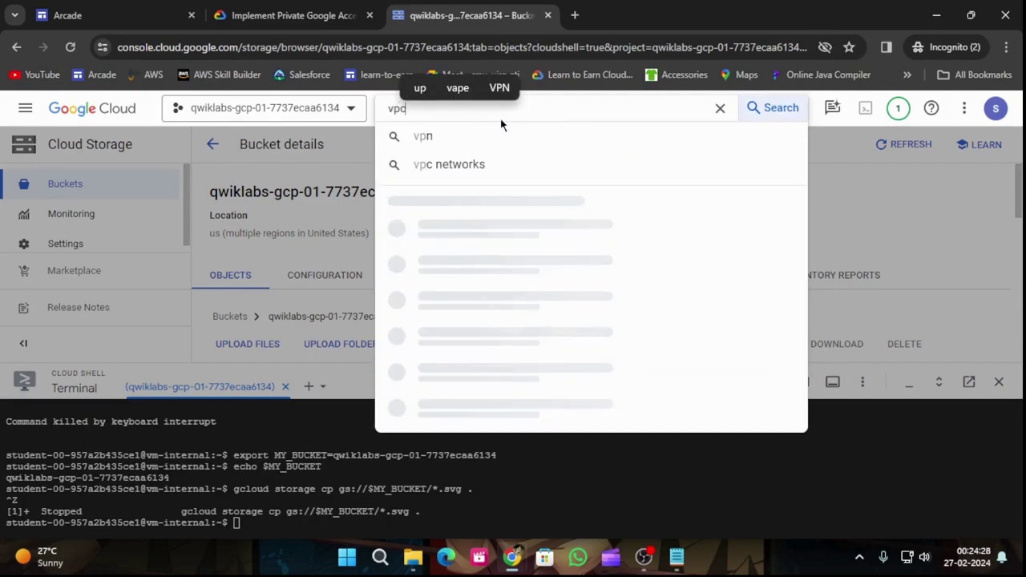
pyautogui.write(' networks')
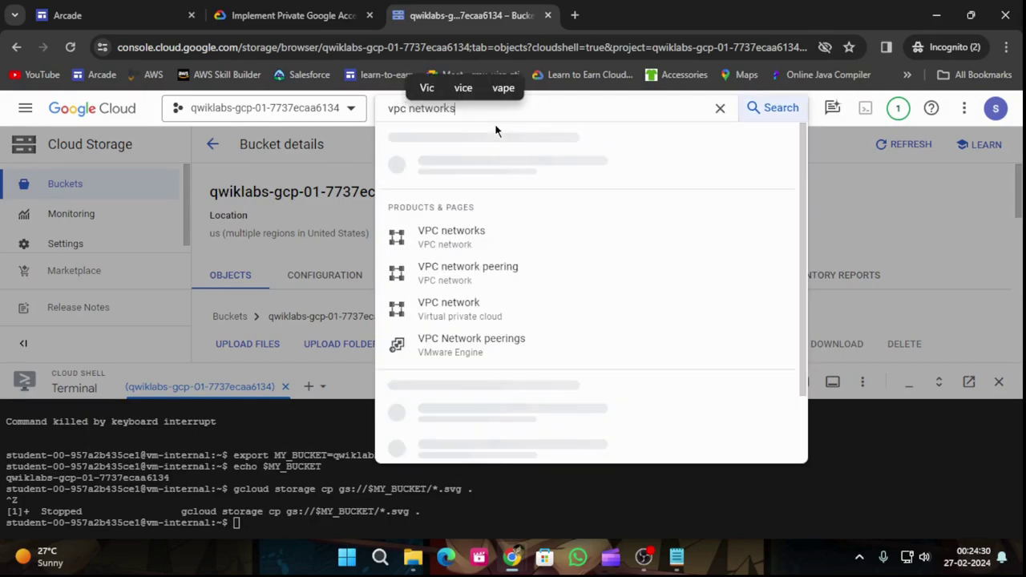
pyautogui.click(454, 181)
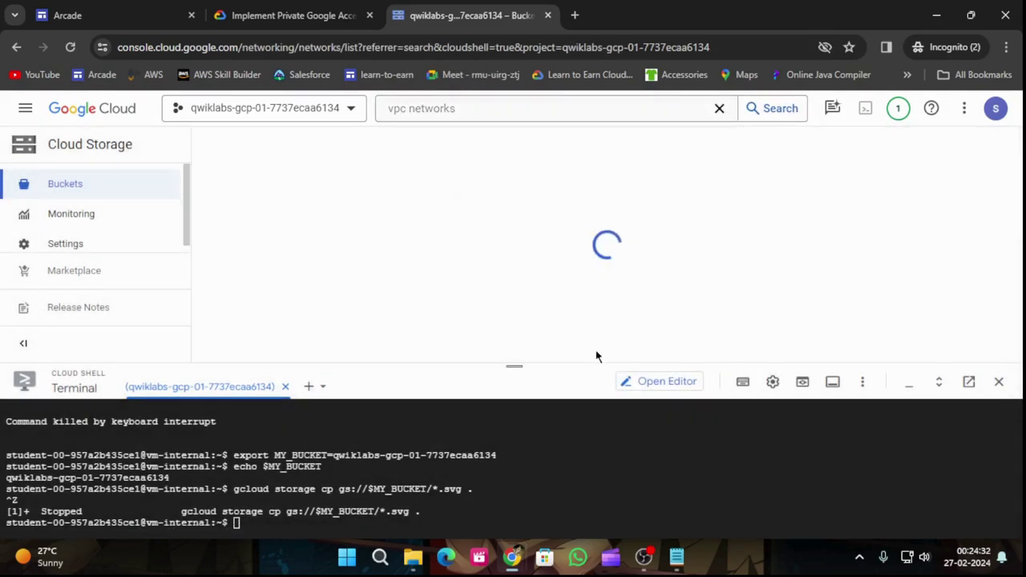
pyautogui.moveTo(513, 369); pyautogui.dragTo(553, 505)
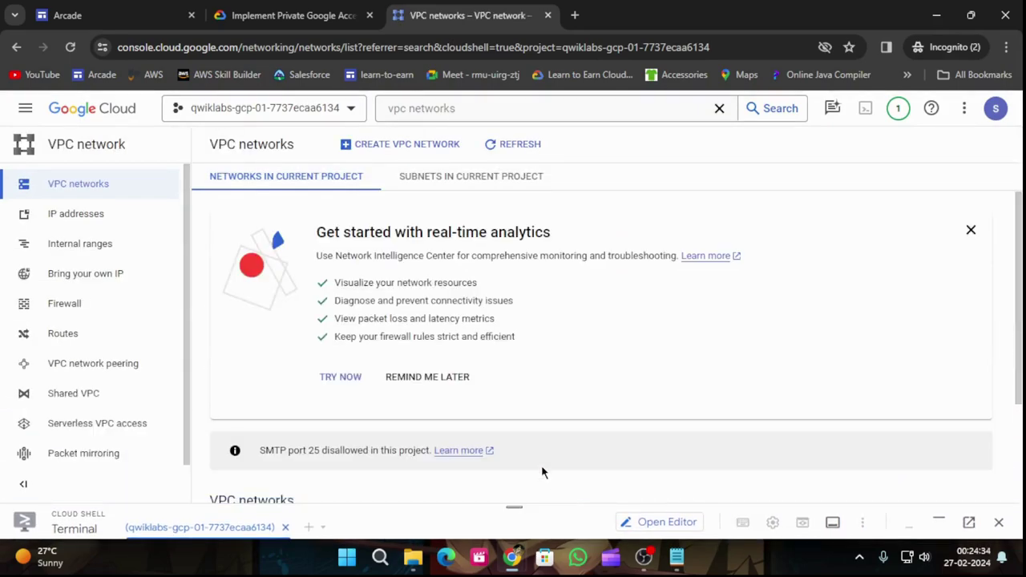
# Open the privatenet network as the lab instructs and show its subnets
pyautogui.click(292, 15)
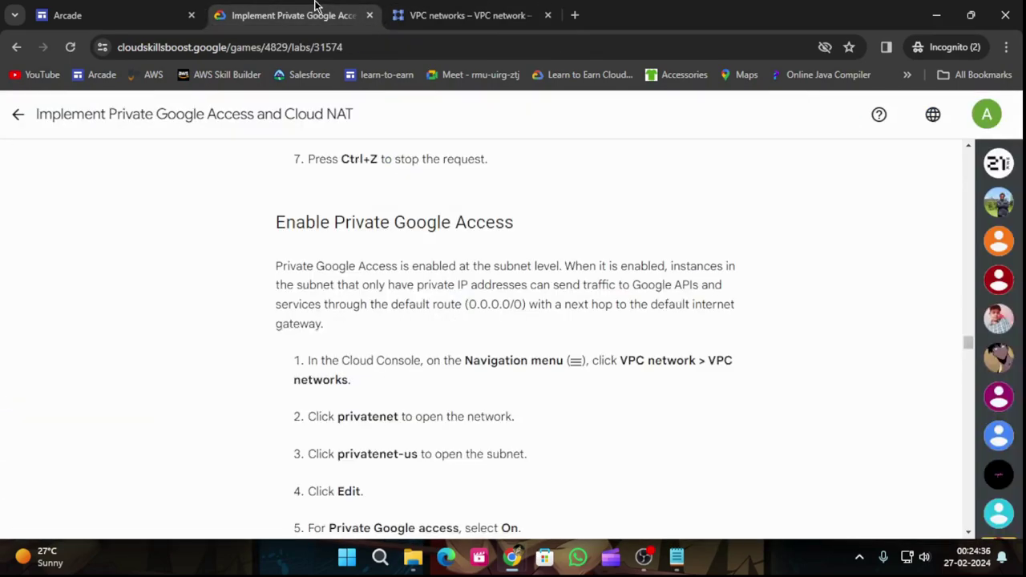
pyautogui.click(453, 8)
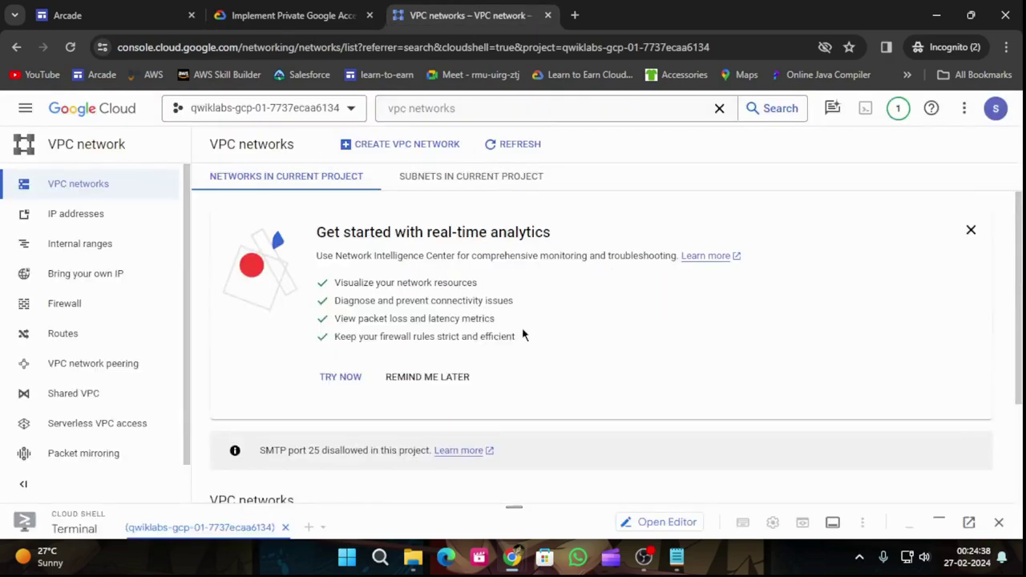
pyautogui.scroll(-3, 456, 451)
pyautogui.click(231, 466)
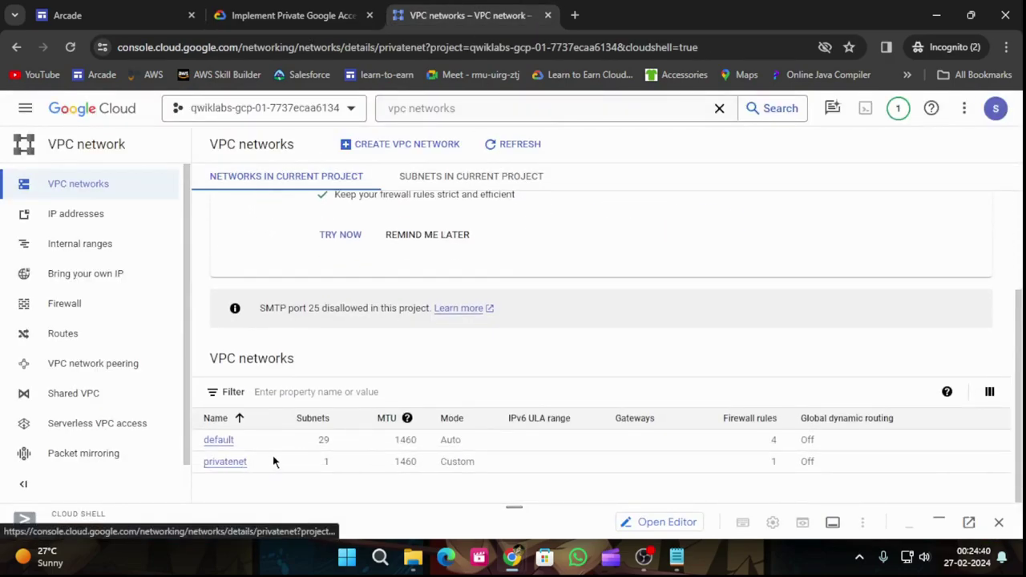
pyautogui.click(262, 6)
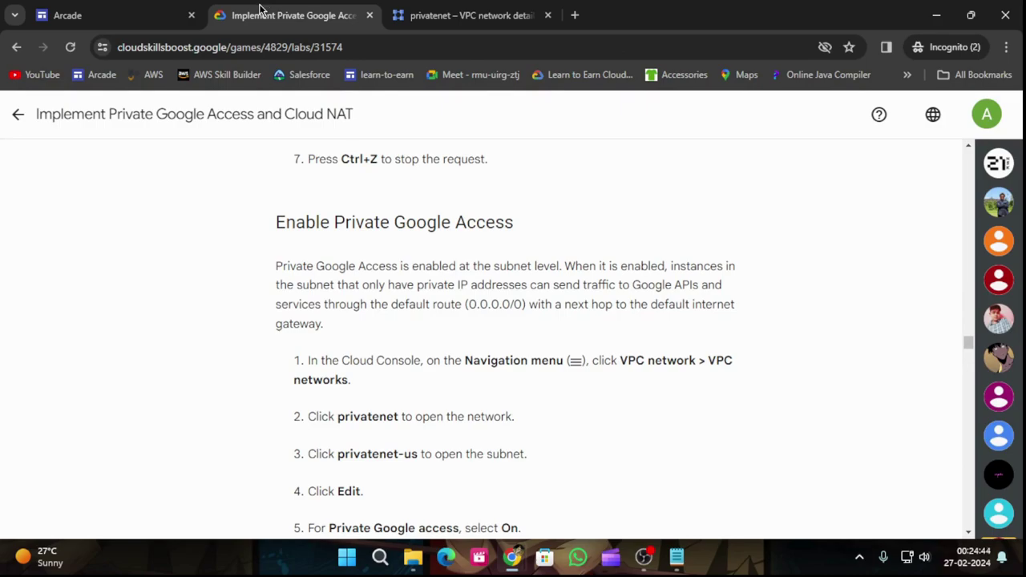
pyautogui.click(492, 6)
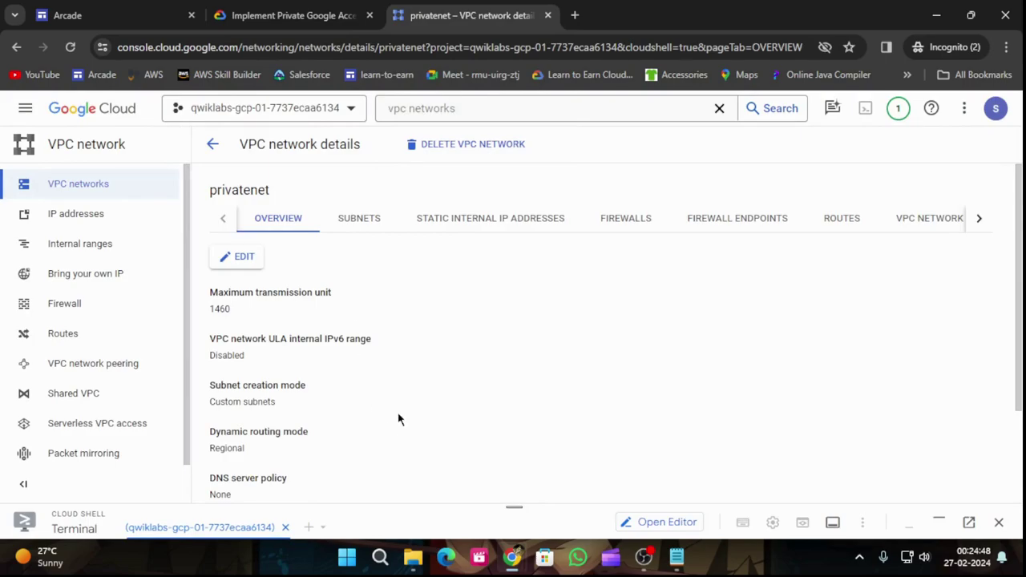
pyautogui.click(357, 222)
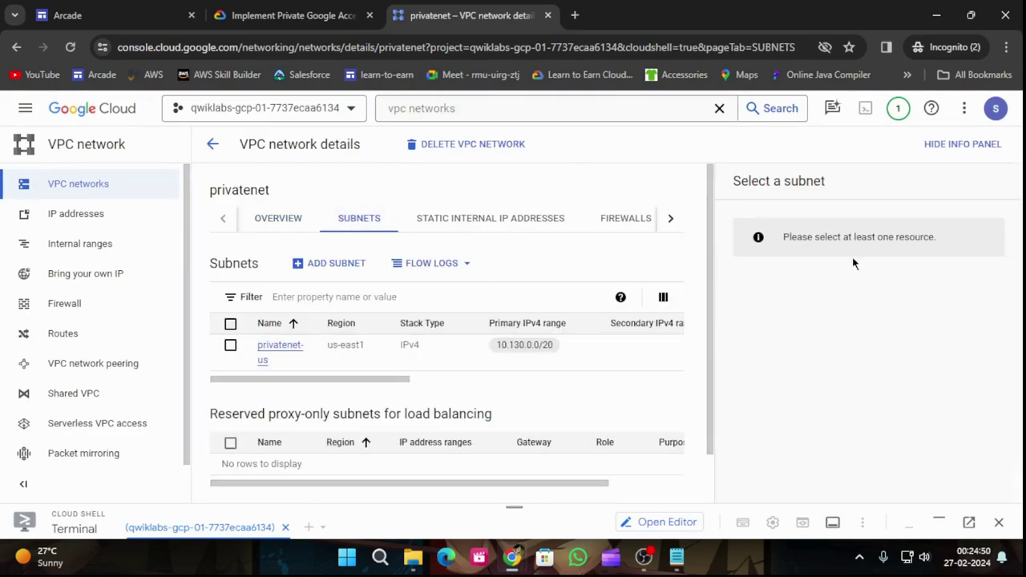
# Select the privatenet-us subnet, hide the info panel and examine the subnet row's columns, including Private Google Access
pyautogui.click(296, 10)
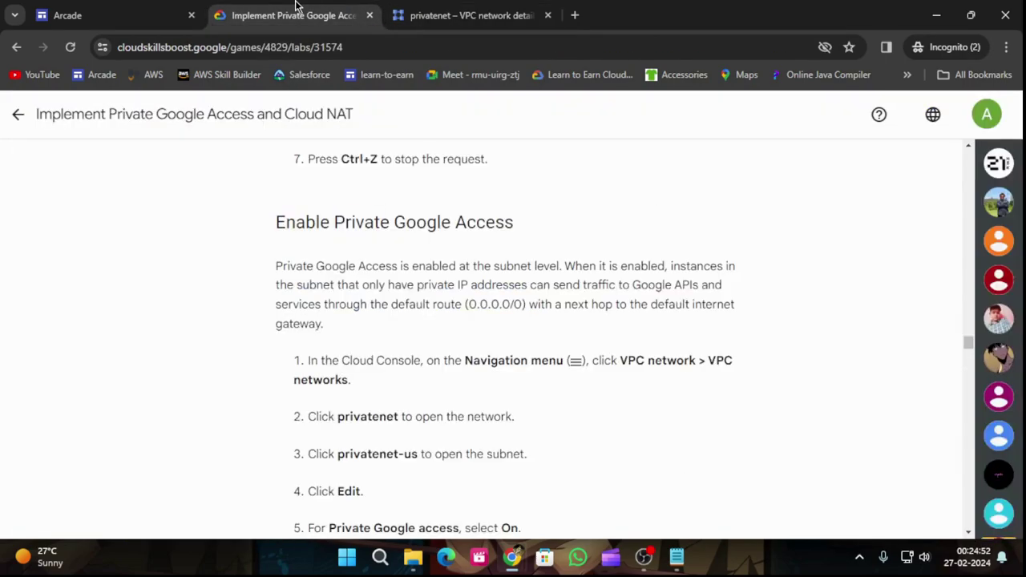
pyautogui.click(426, 14)
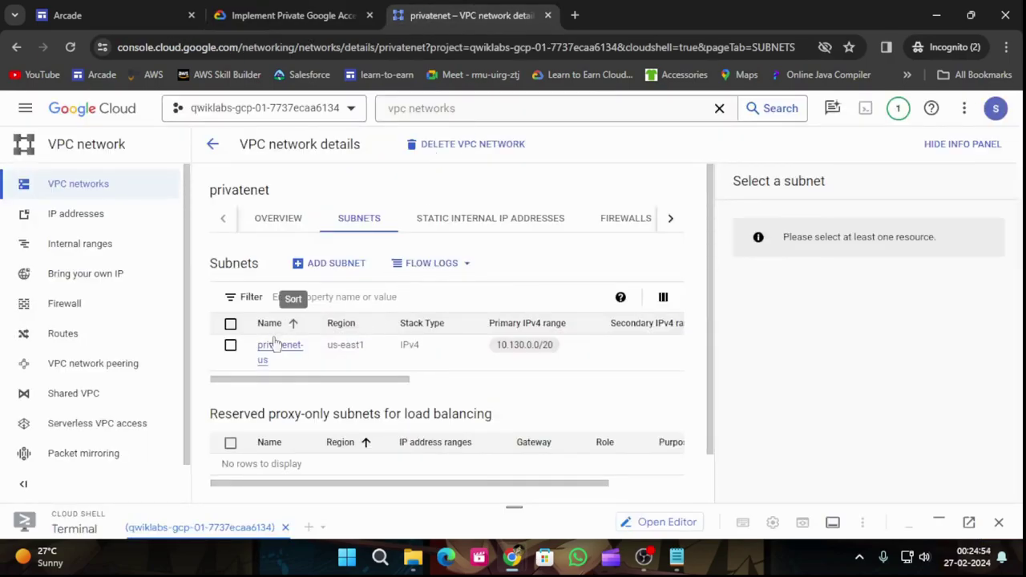
pyautogui.click(231, 346)
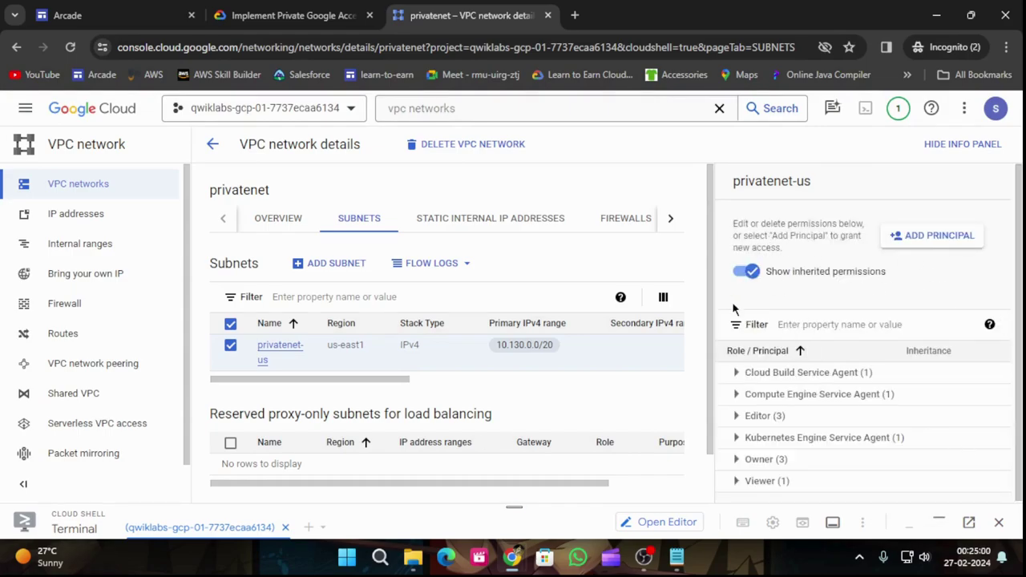
pyautogui.scroll(-2, 451, 396)
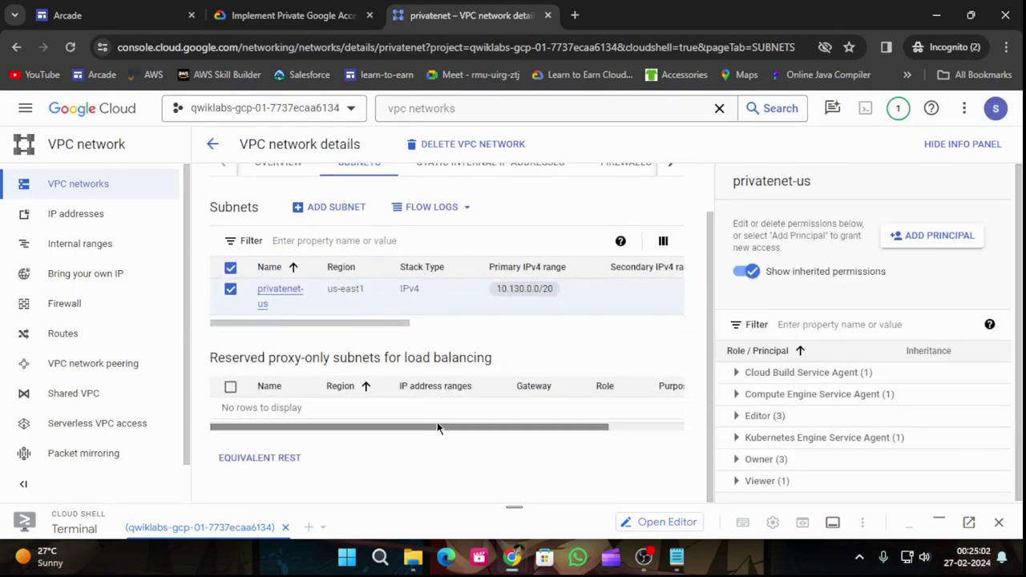
pyautogui.scroll(2, 449, 409)
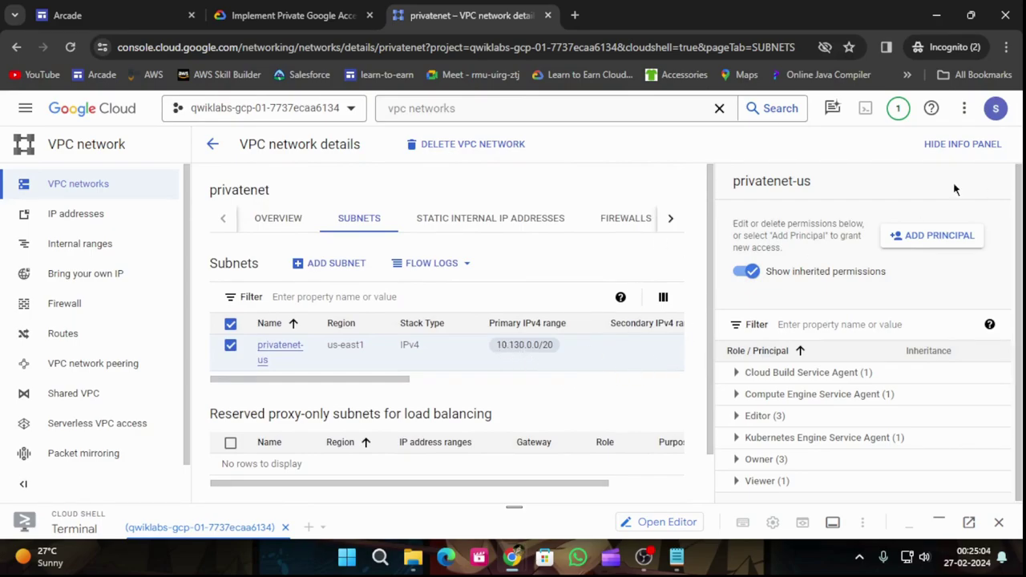
pyautogui.click(946, 147)
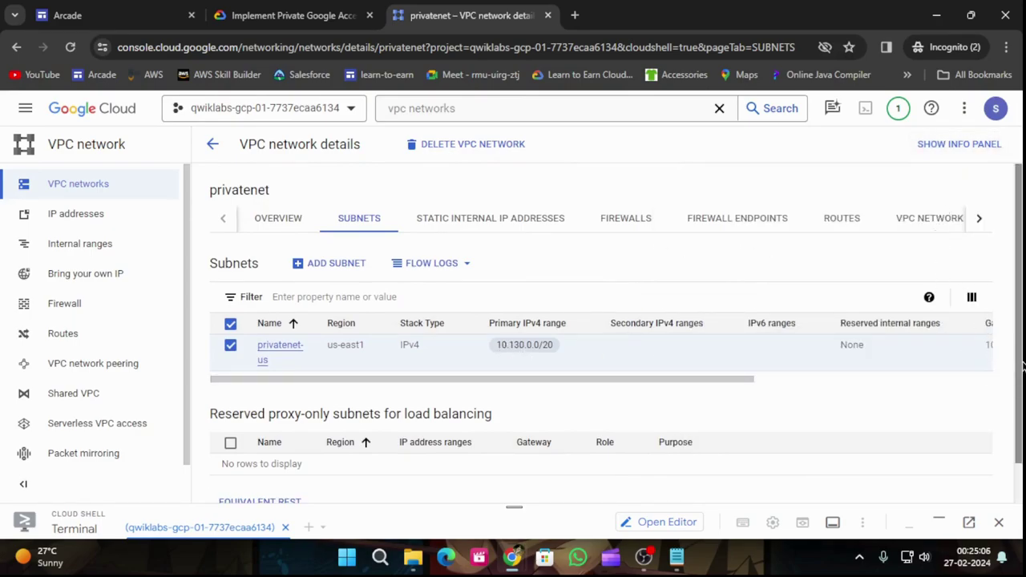
pyautogui.moveTo(733, 380); pyautogui.dragTo(1009, 340)
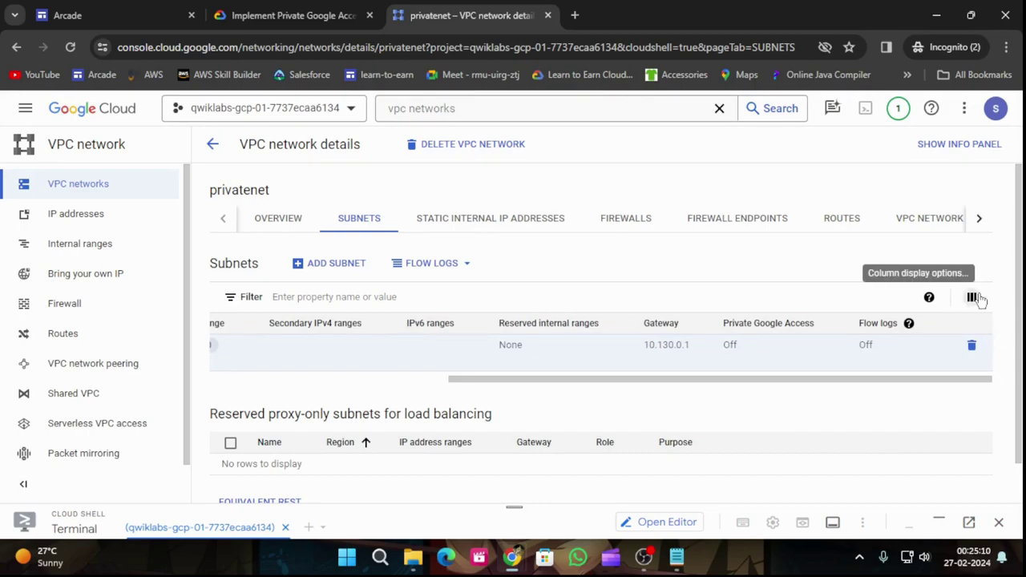
pyautogui.moveTo(742, 380); pyautogui.dragTo(344, 437)
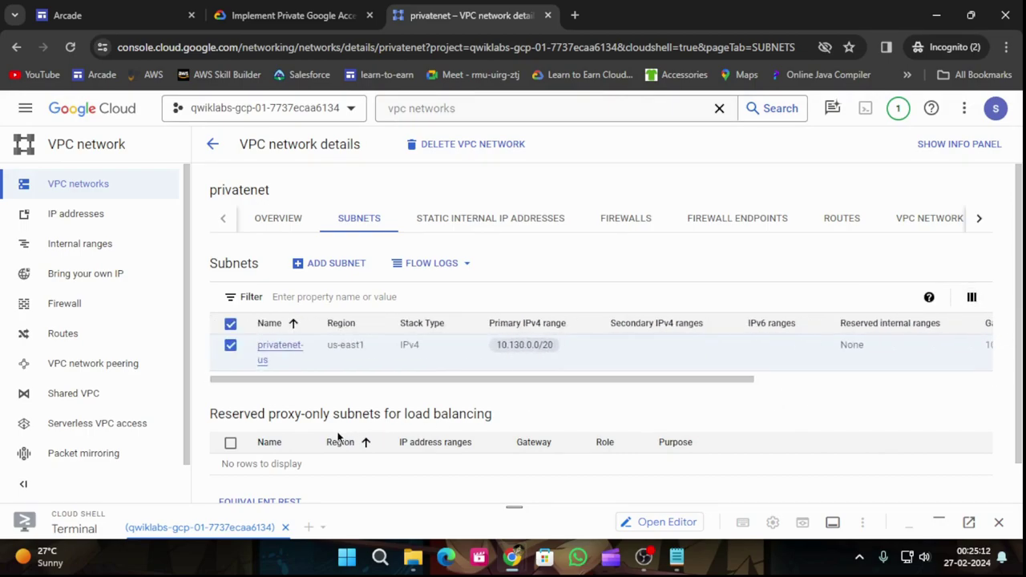
# Open the privatenet-us subnet for editing and read which setting the lab wants changed
pyautogui.click(292, 353)
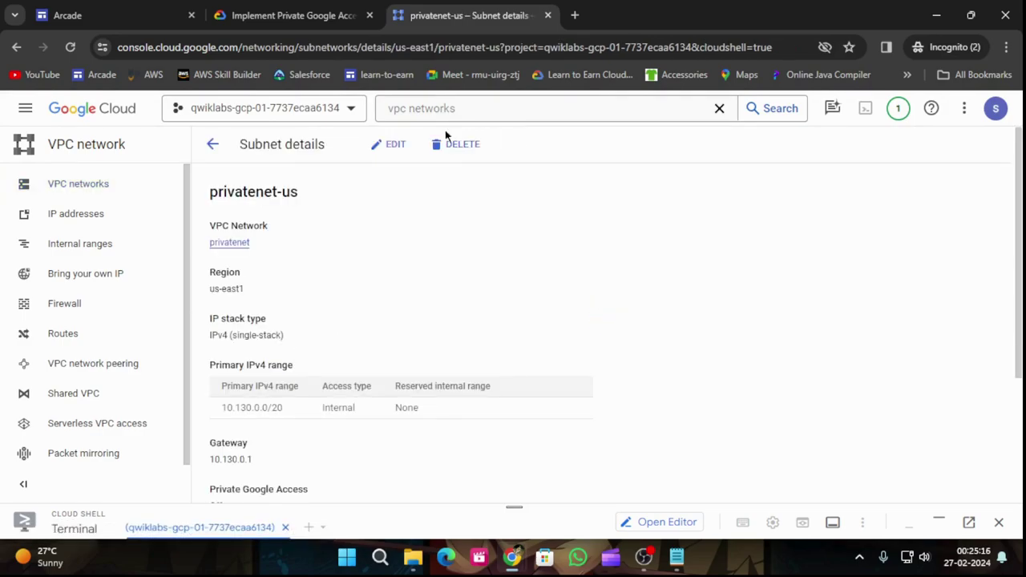
pyautogui.click(390, 143)
pyautogui.click(298, 8)
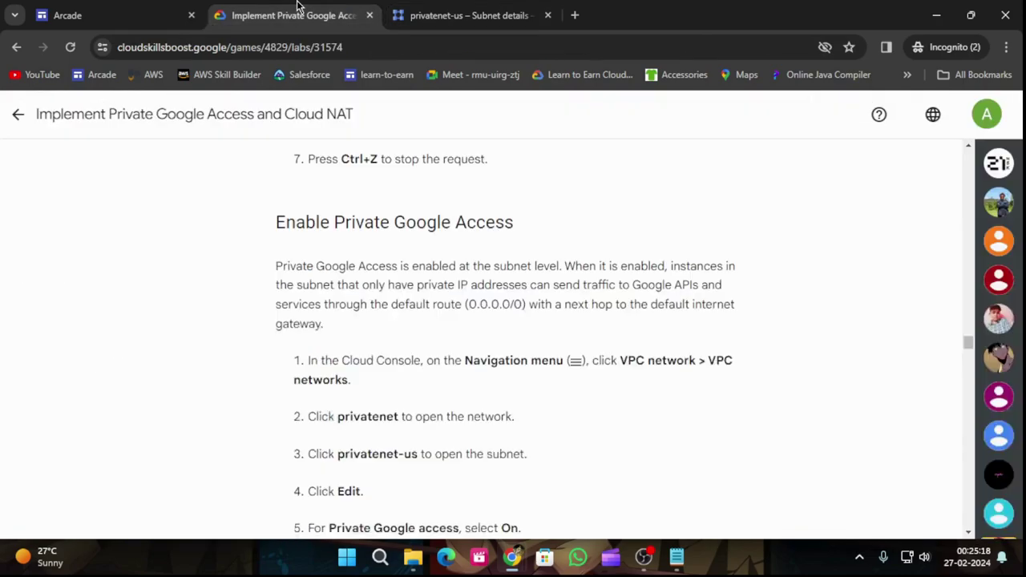
pyautogui.scroll(-1, 401, 417)
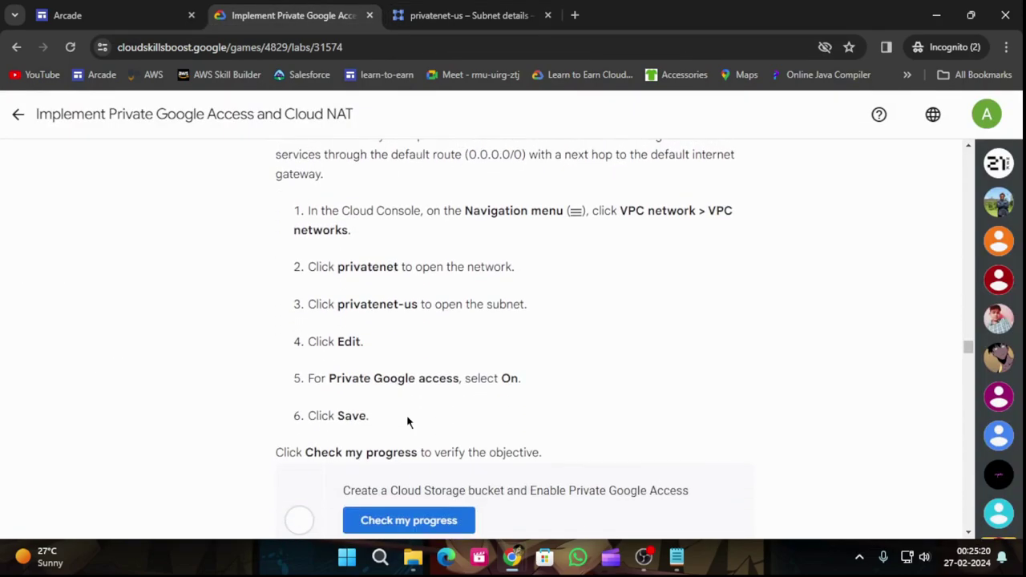
pyautogui.click(461, 16)
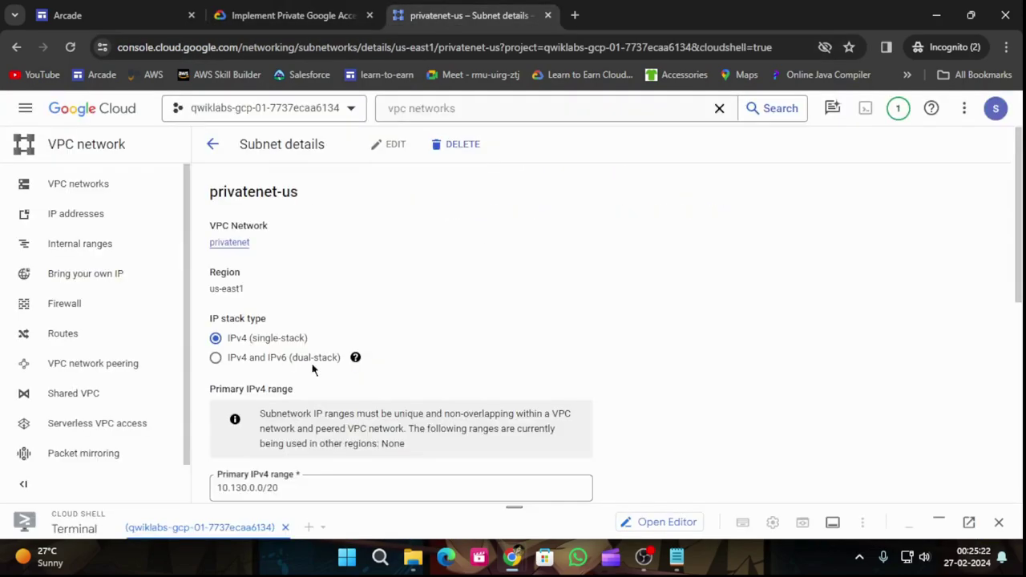
# Set Private Google Access to On for the privatenet-us subnet and save the change
pyautogui.scroll(-2, 389, 375)
pyautogui.scroll(-2, 391, 374)
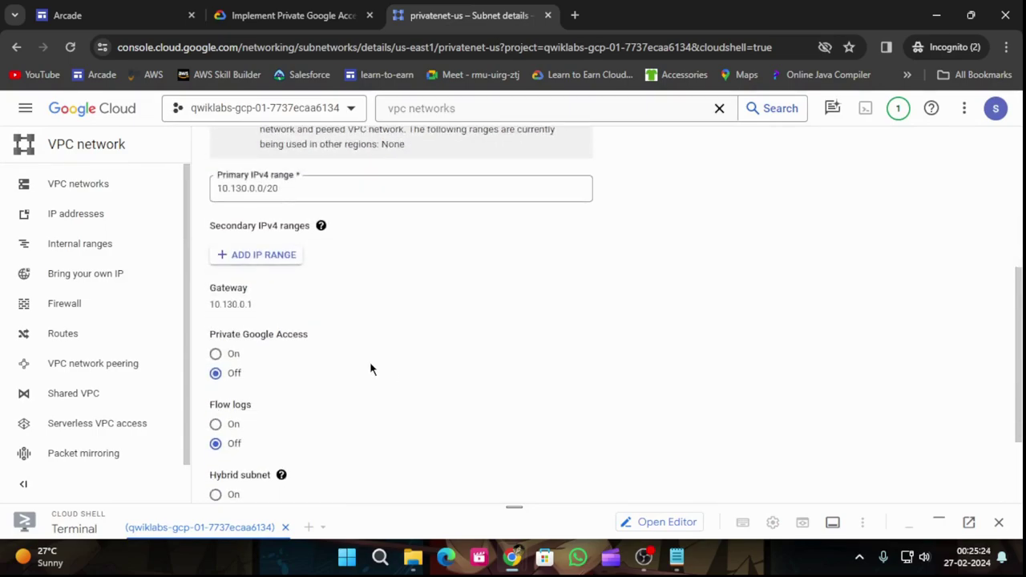
pyautogui.click(216, 354)
pyautogui.scroll(-2, 389, 323)
pyautogui.click(292, 16)
pyautogui.scroll(-2, 659, 401)
pyautogui.scroll(-1, 659, 401)
pyautogui.hotkey('ctrl', 'Tab')
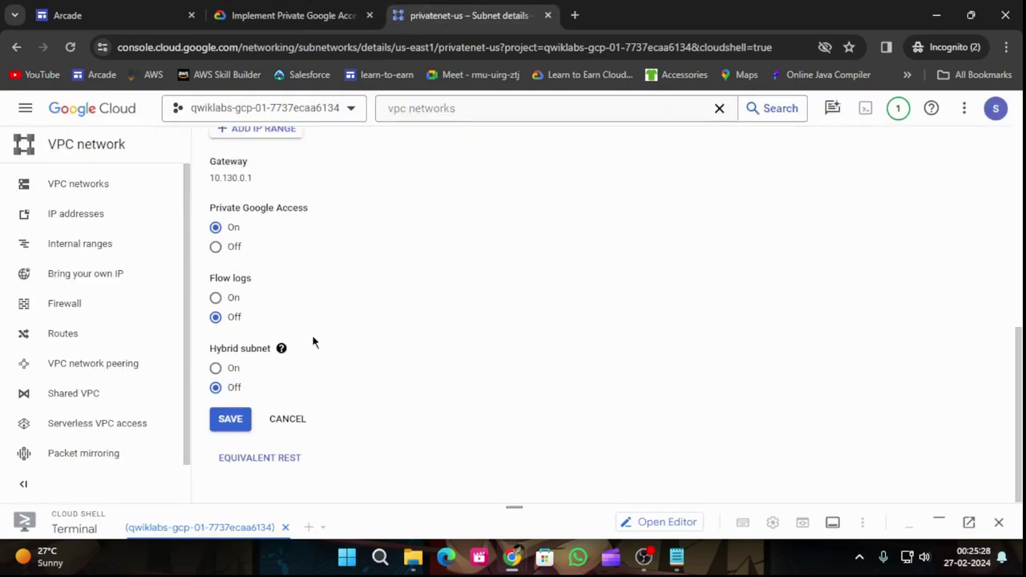
pyautogui.click(232, 418)
# Try the lab's progress check for creating the Cloud Storage bucket and enabling Private Google Access, and revisit the subnet page
pyautogui.click(330, 12)
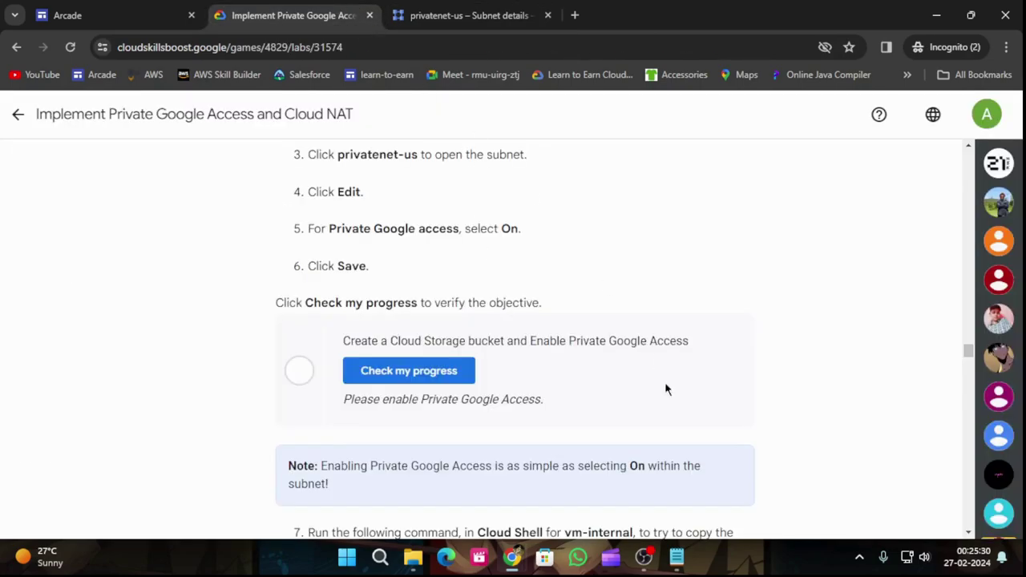
pyautogui.click(416, 375)
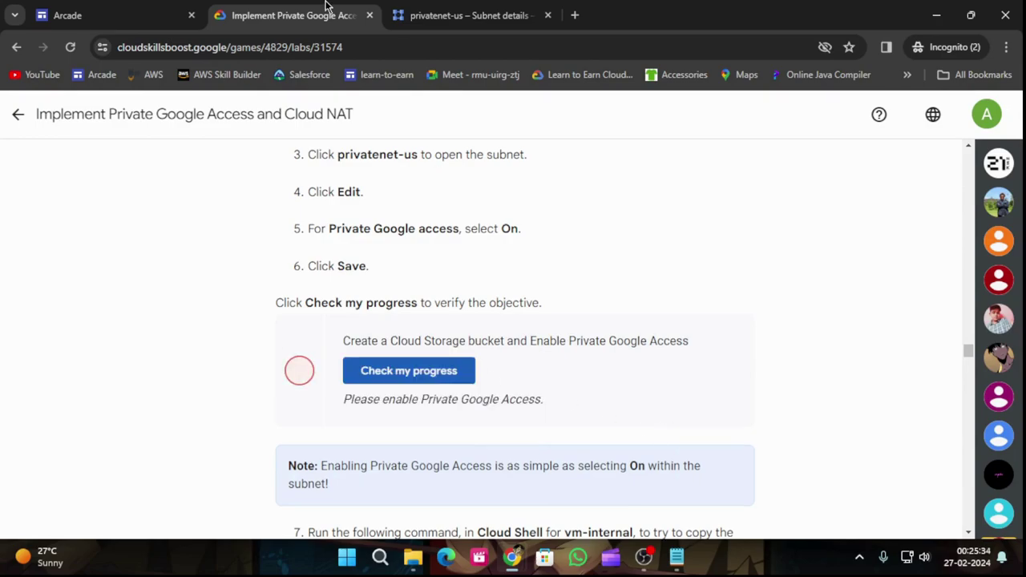
pyautogui.click(469, 10)
pyautogui.click(309, 12)
# Look ahead to the lab's Cloud NAT gateway section and rerun the progress check for the bucket and Private Google Access objective
pyautogui.scroll(-5, 462, 387)
pyautogui.scroll(-15, 462, 387)
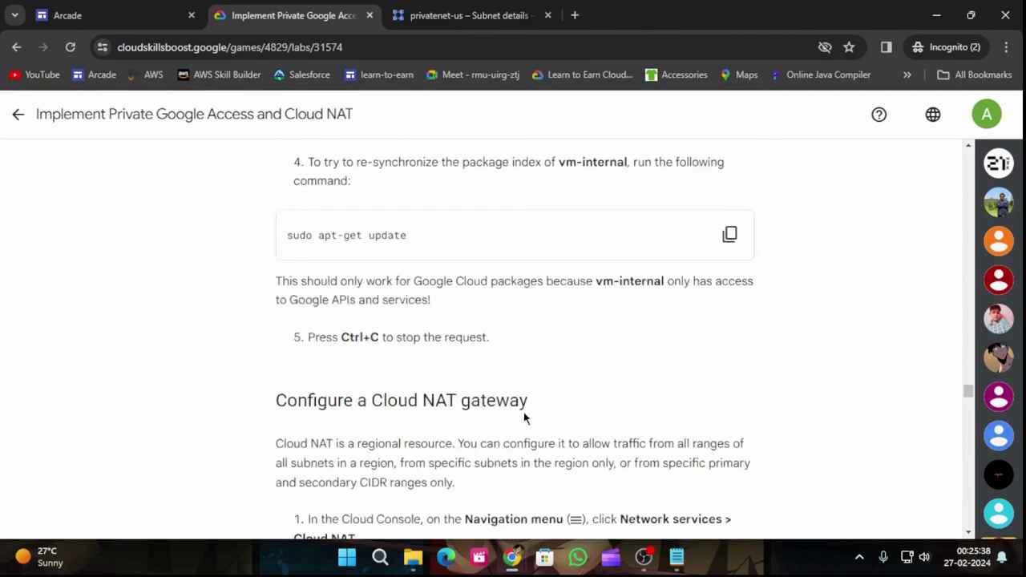
pyautogui.scroll(-5, 526, 423)
pyautogui.scroll(15, 516, 419)
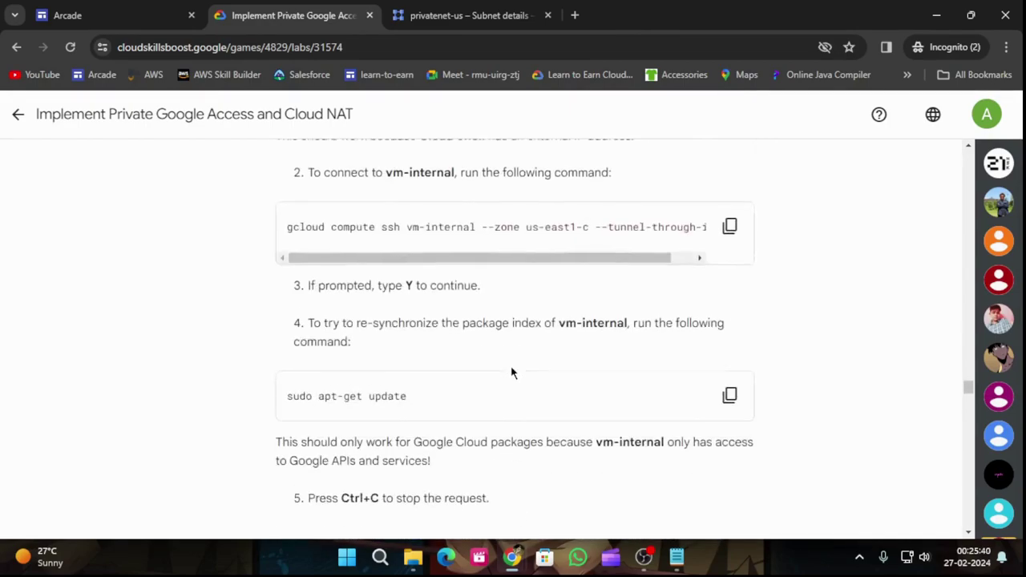
pyautogui.scroll(8, 513, 365)
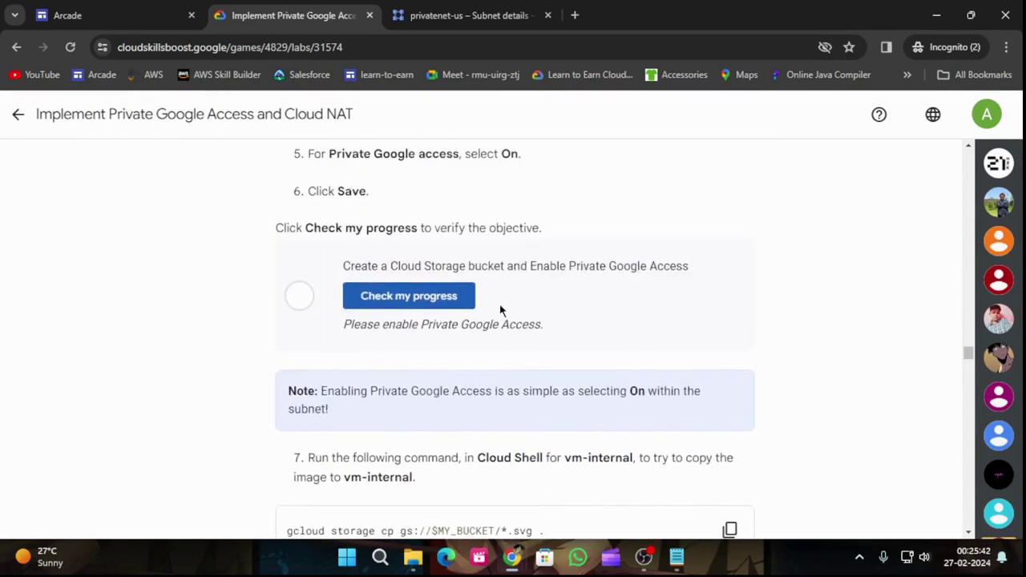
pyautogui.click(471, 298)
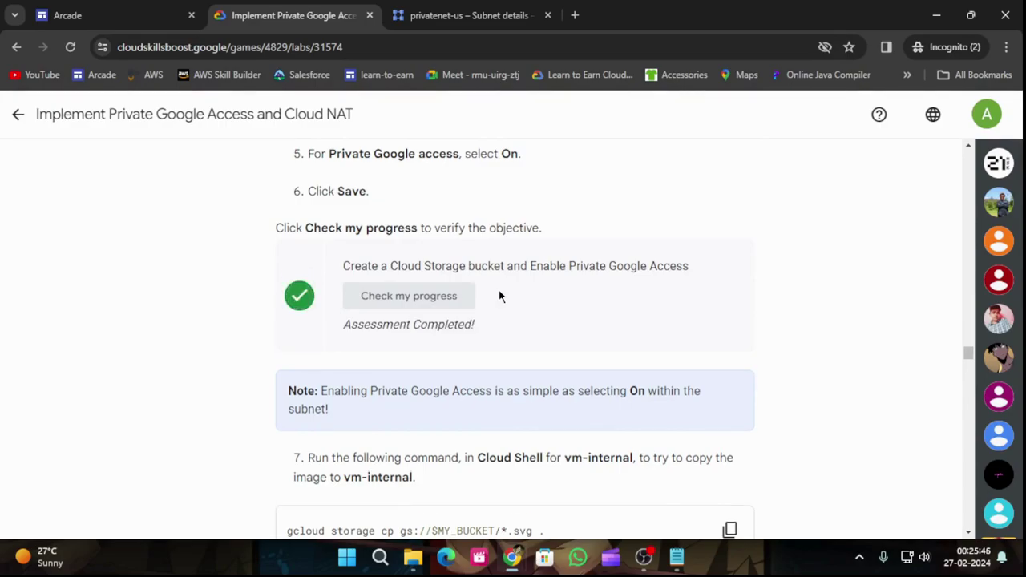
# Copy the lab's gcloud storage cp command for the bucket's SVG files and reopen the Cloud Shell terminal at a usable height
pyautogui.scroll(-2, 492, 309)
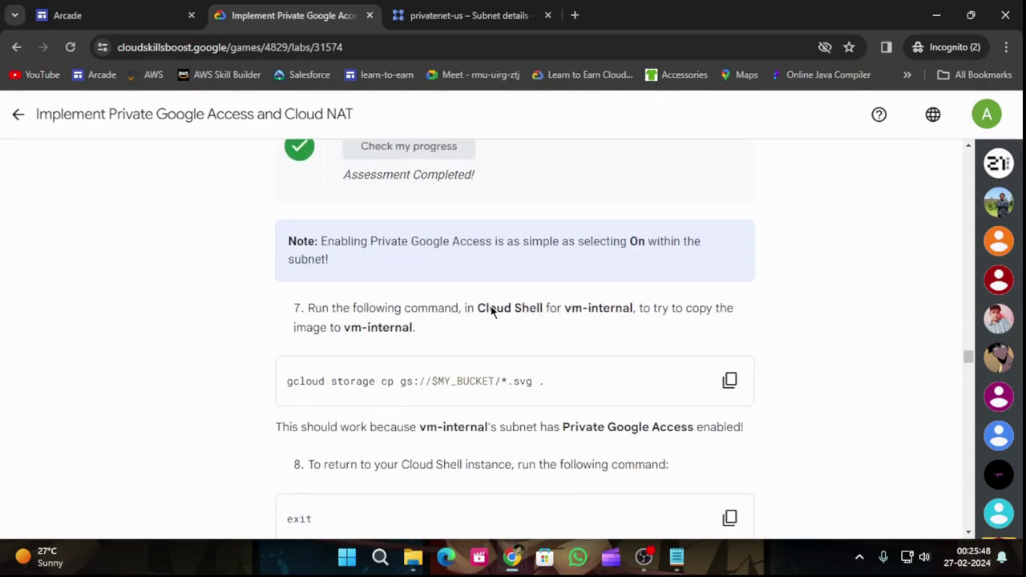
pyautogui.click(730, 381)
pyautogui.click(469, 15)
pyautogui.click(617, 507)
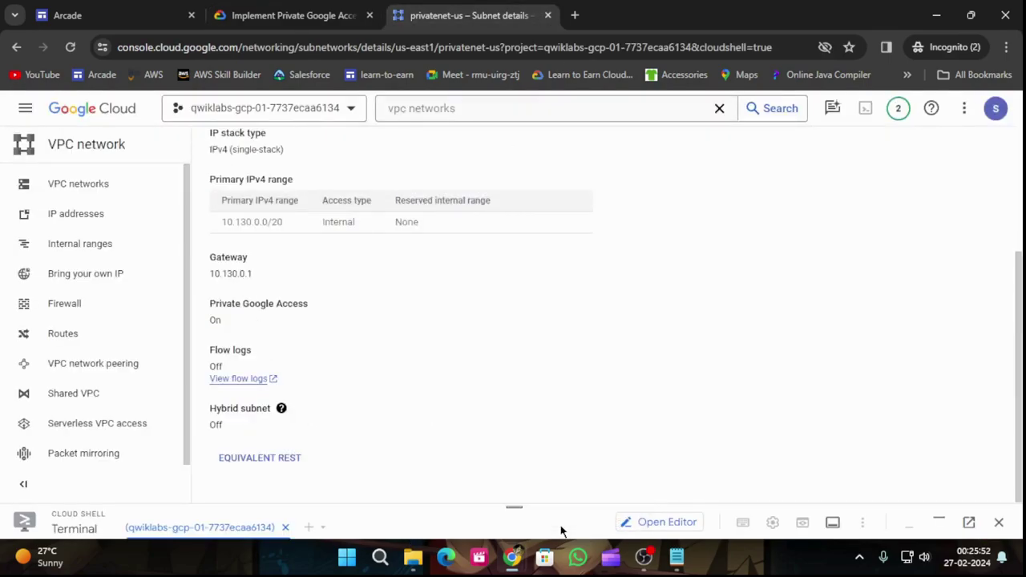
pyautogui.click(514, 507)
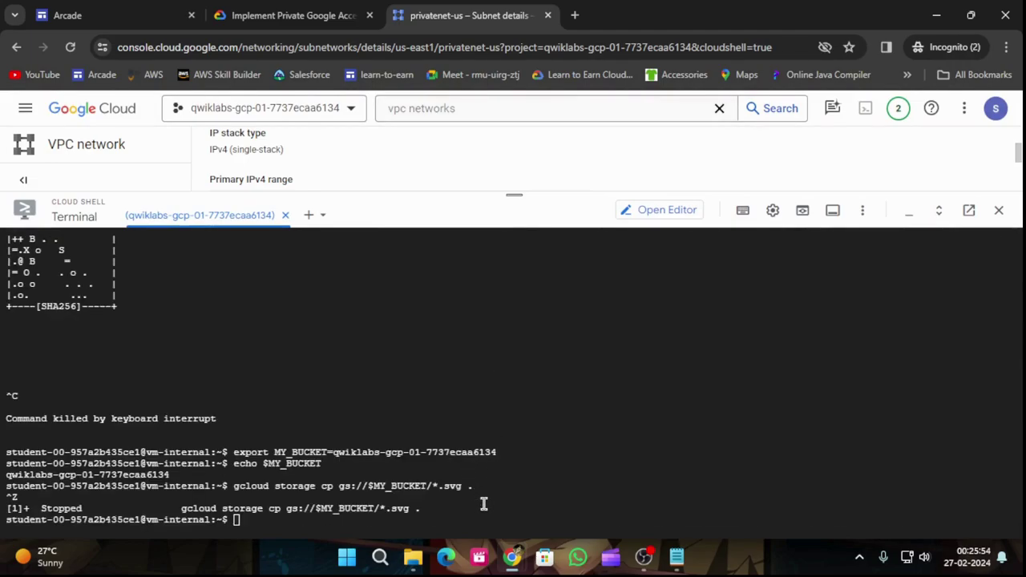
pyautogui.hotkey('ctrl', 'v')
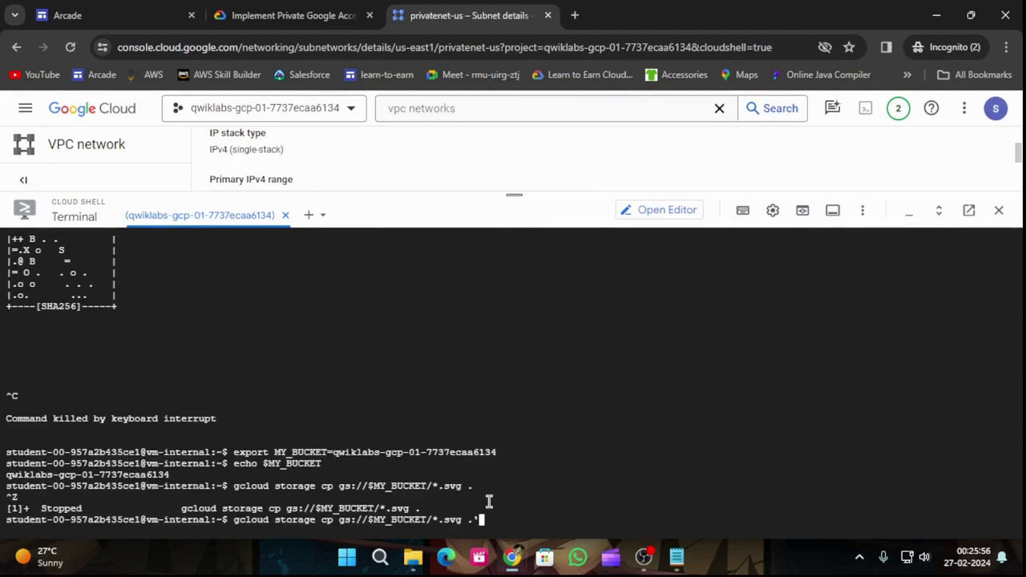
pyautogui.press('Return')
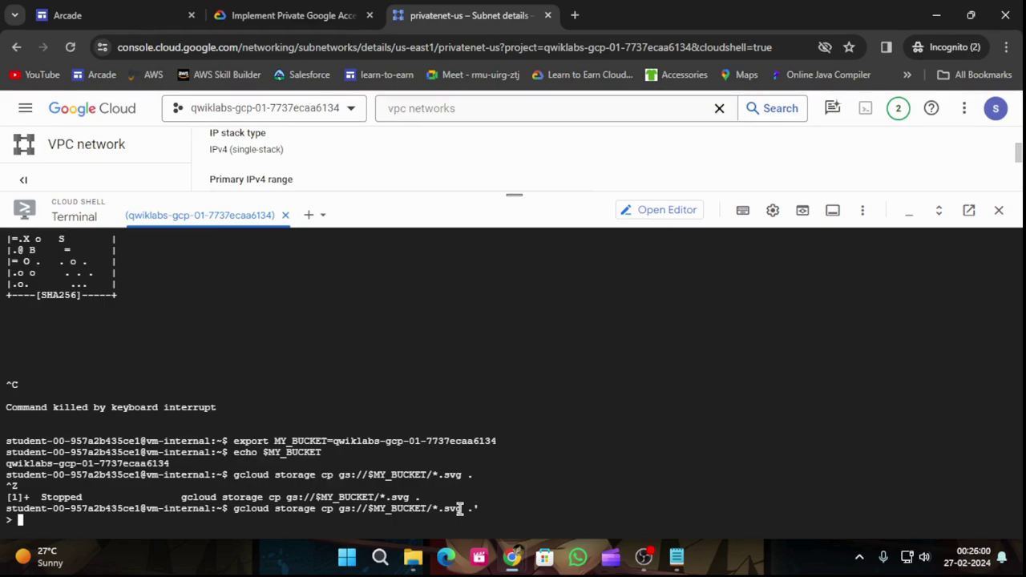
pyautogui.hotkey('ctrl', 'c')
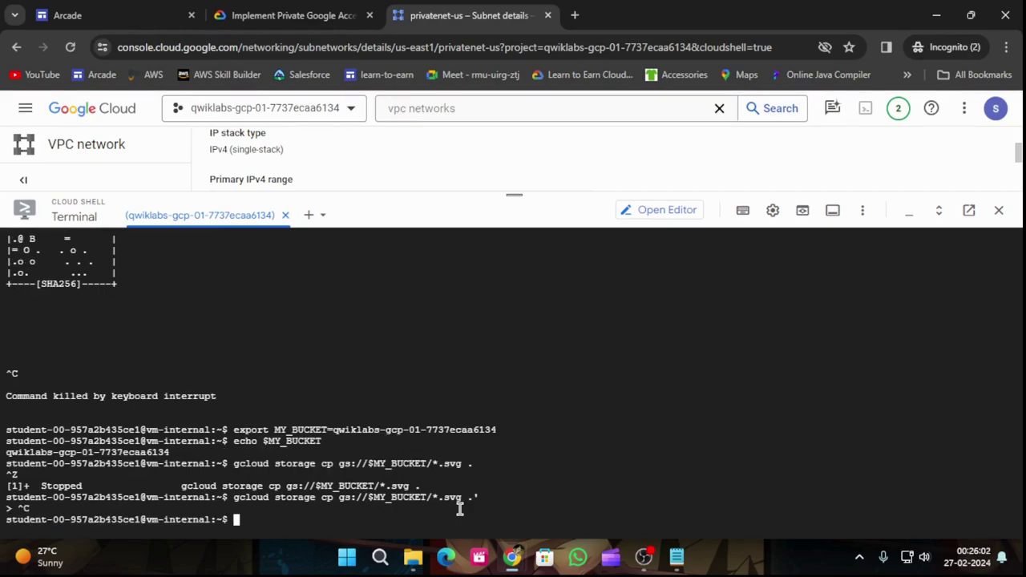
# Run gcloud storage cp gs://$MY_BUCKET/*.svg . on vm-internal to copy the image from the bucket
pyautogui.hotkey('ctrl', 'v')
pyautogui.press('Return')
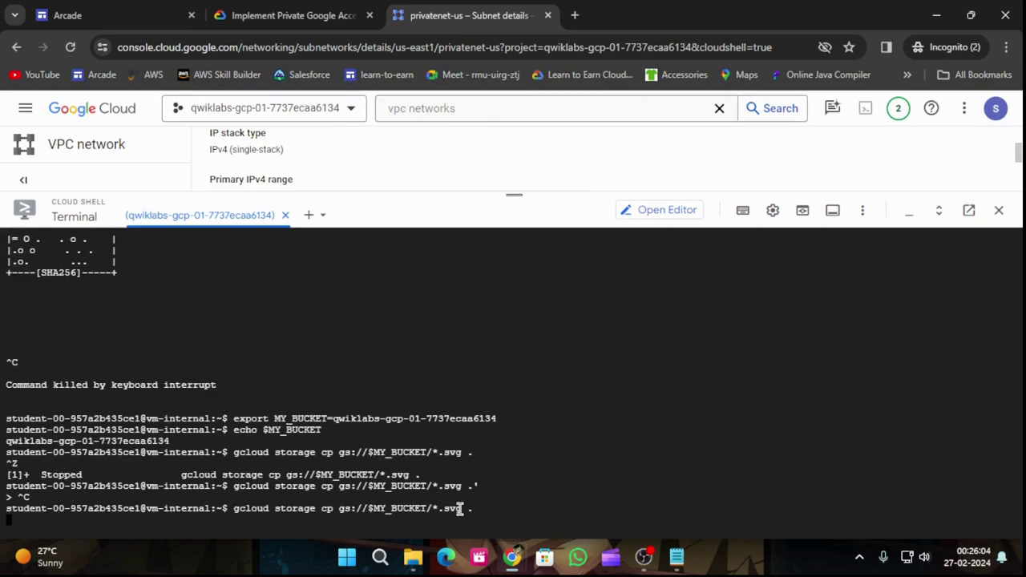
# Run the lab's exit command twice to leave vm-internal and return to the Cloud Shell instance
pyautogui.click(311, 6)
pyautogui.scroll(-3, 793, 451)
pyautogui.click(729, 299)
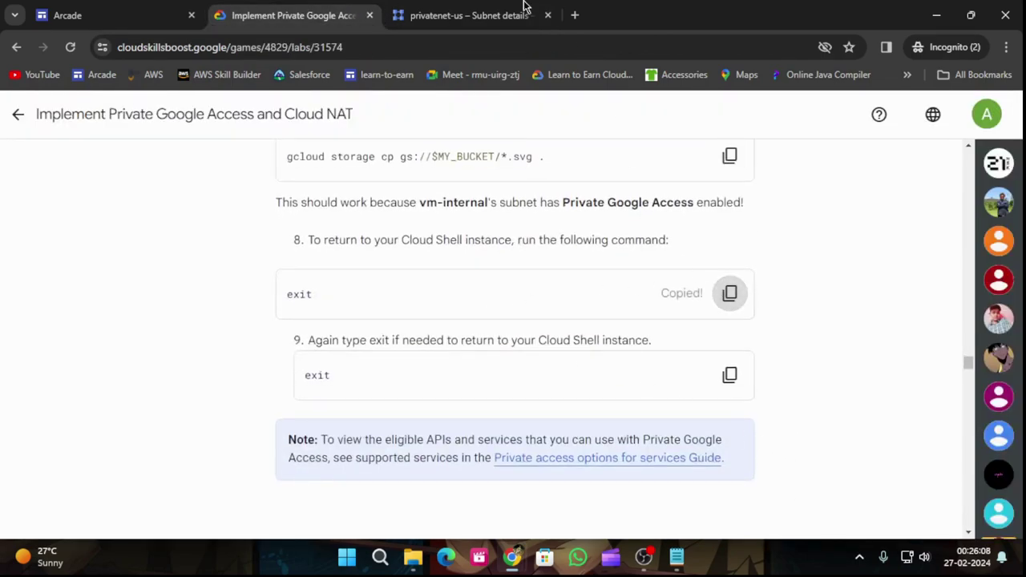
pyautogui.click(507, 7)
pyautogui.hotkey('ctrl', 'v')
pyautogui.press('Return')
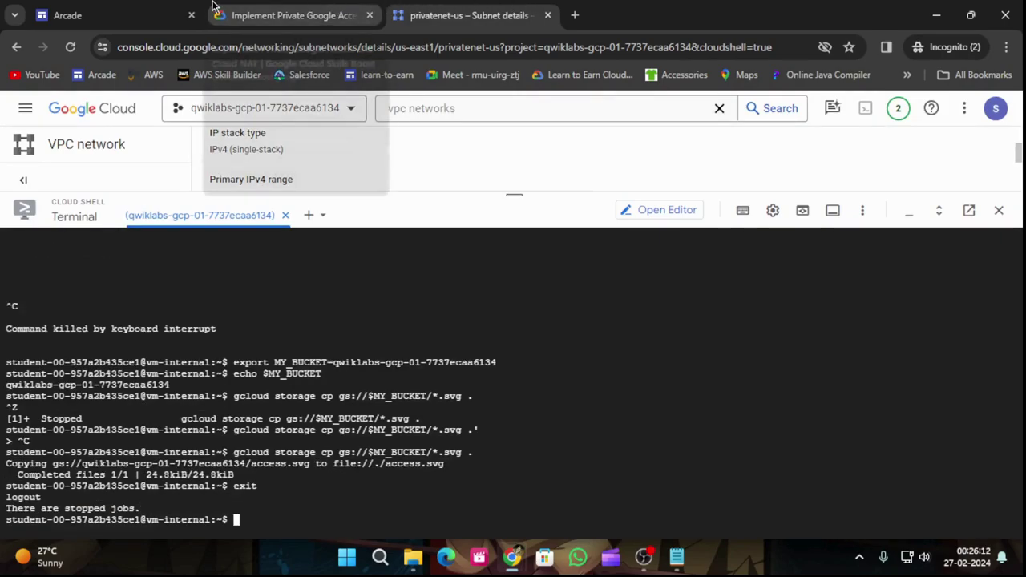
pyautogui.click(311, 8)
pyautogui.click(741, 383)
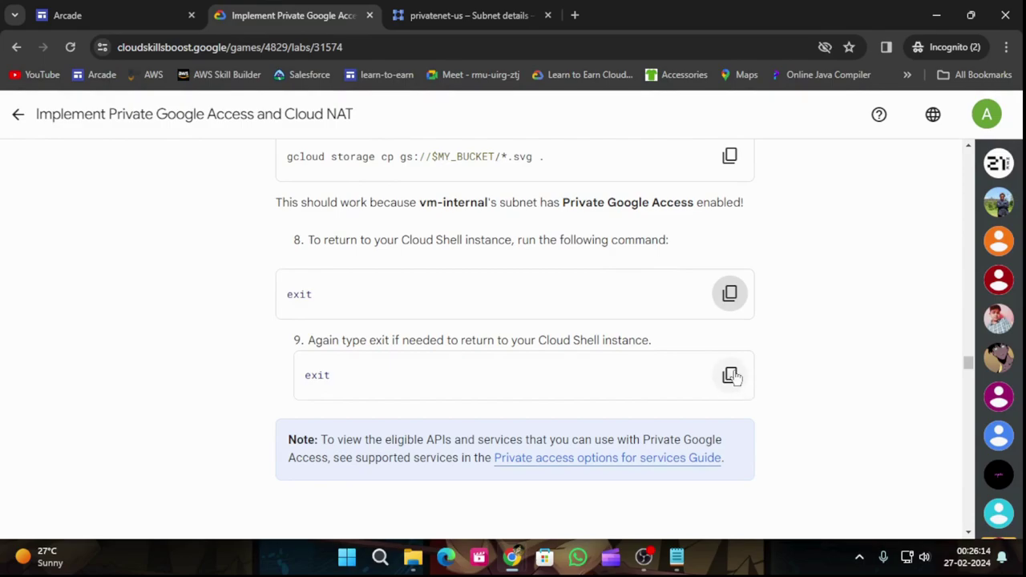
pyautogui.click(454, 8)
pyautogui.hotkey('ctrl', 'v')
pyautogui.press('Return')
# Copy the lab's sudo apt-get update command and run it in Cloud Shell to re-synchronize the package index
pyautogui.click(292, 15)
pyautogui.scroll(-8, 641, 396)
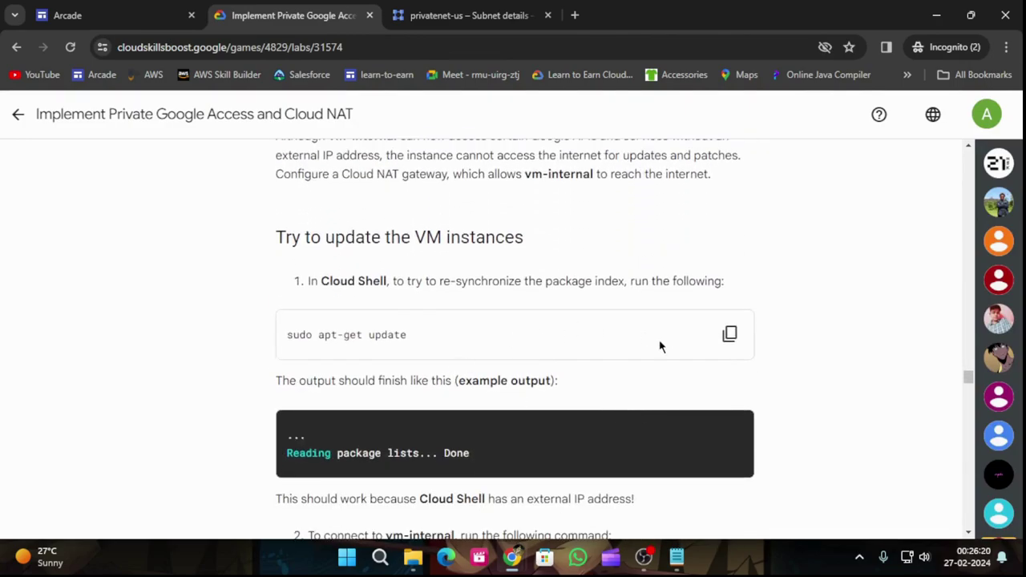
pyautogui.click(730, 335)
pyautogui.click(465, 15)
pyautogui.hotkey('ctrl', 'v')
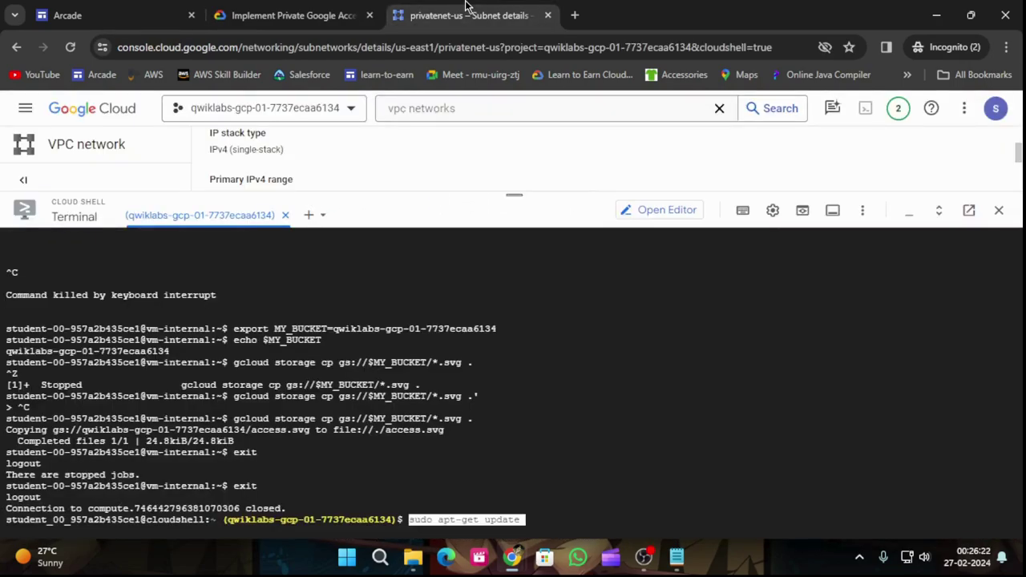
pyautogui.press('Return')
# Connect to vm-internal with the lab's gcloud compute ssh command, using zone us-east1-c and --tunnel-through-iap
pyautogui.click(292, 14)
pyautogui.scroll(-1, 493, 427)
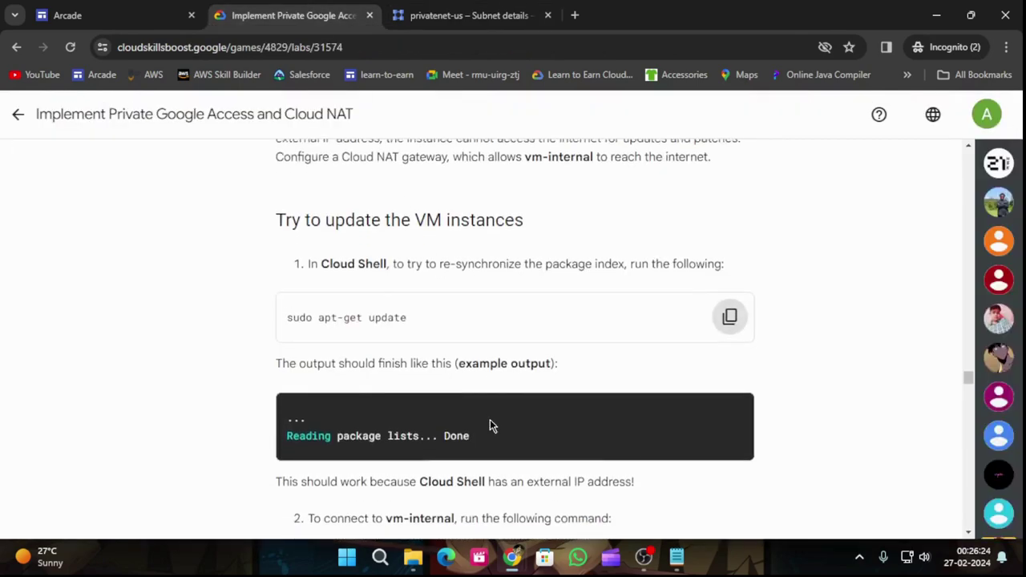
pyautogui.scroll(-4, 492, 427)
pyautogui.click(730, 290)
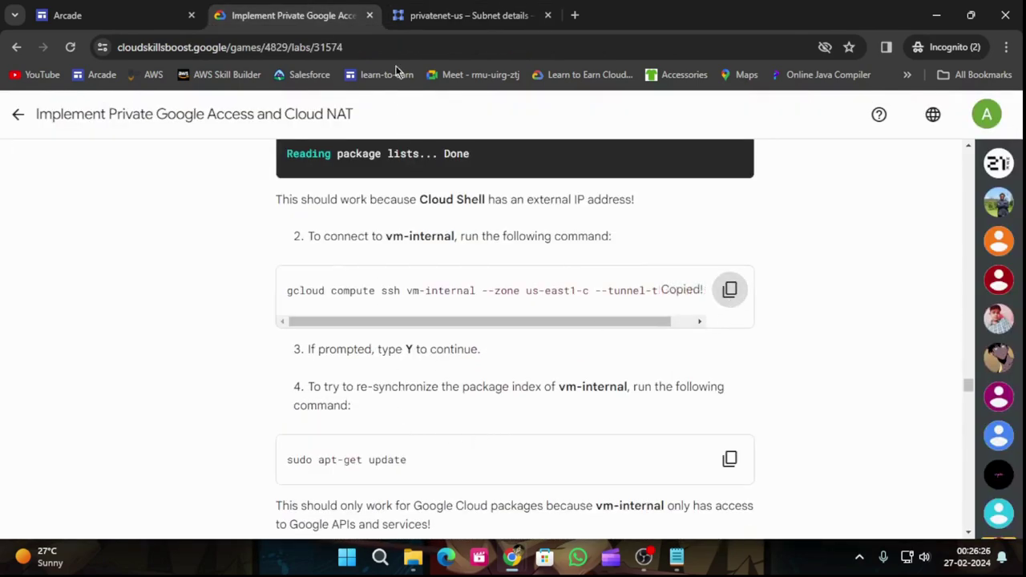
pyautogui.click(461, 13)
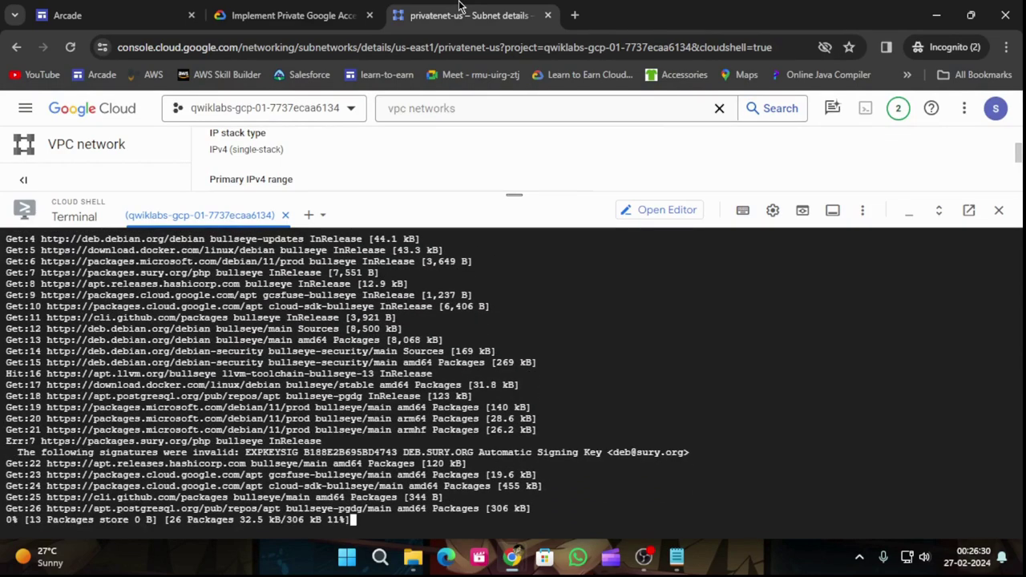
pyautogui.hotkey('ctrl', 'v')
pyautogui.press('Return')
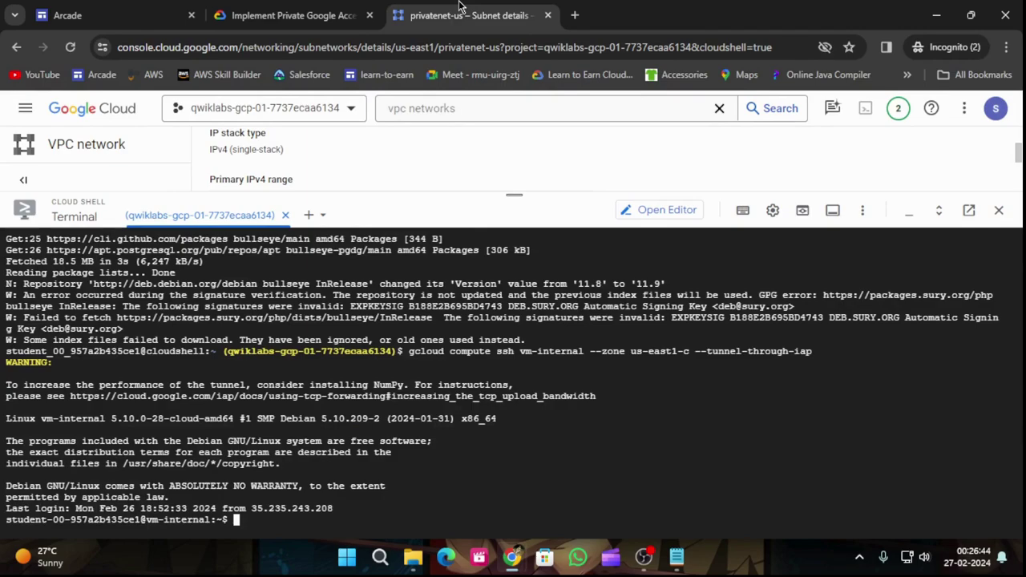
# Run the lab's sudo apt-get update command on vm-internal to try re-synchronizing its package index
pyautogui.click(233, 15)
pyautogui.scroll(-2, 698, 417)
pyautogui.click(731, 312)
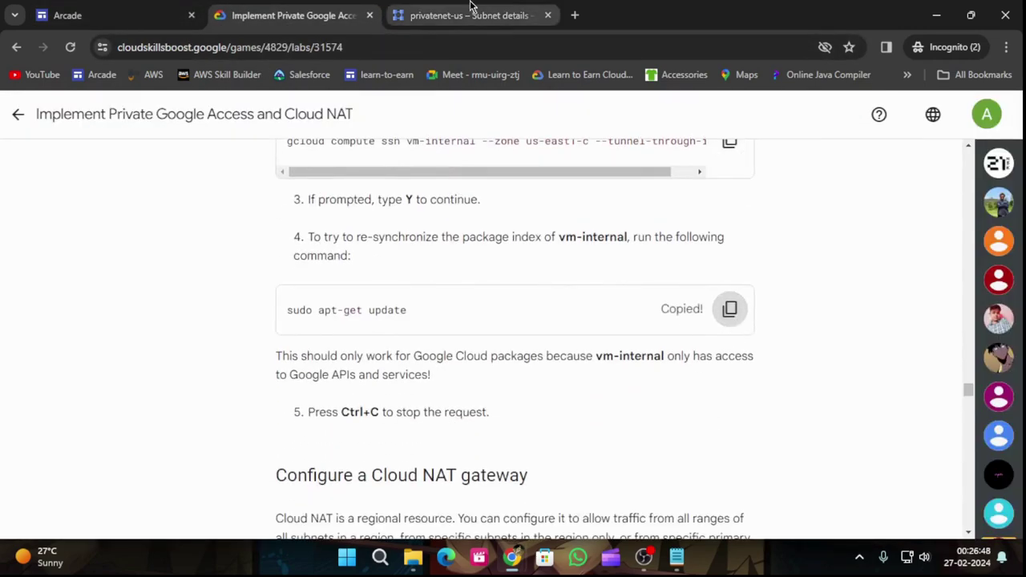
pyautogui.click(469, 15)
pyautogui.hotkey('ctrl', 'v')
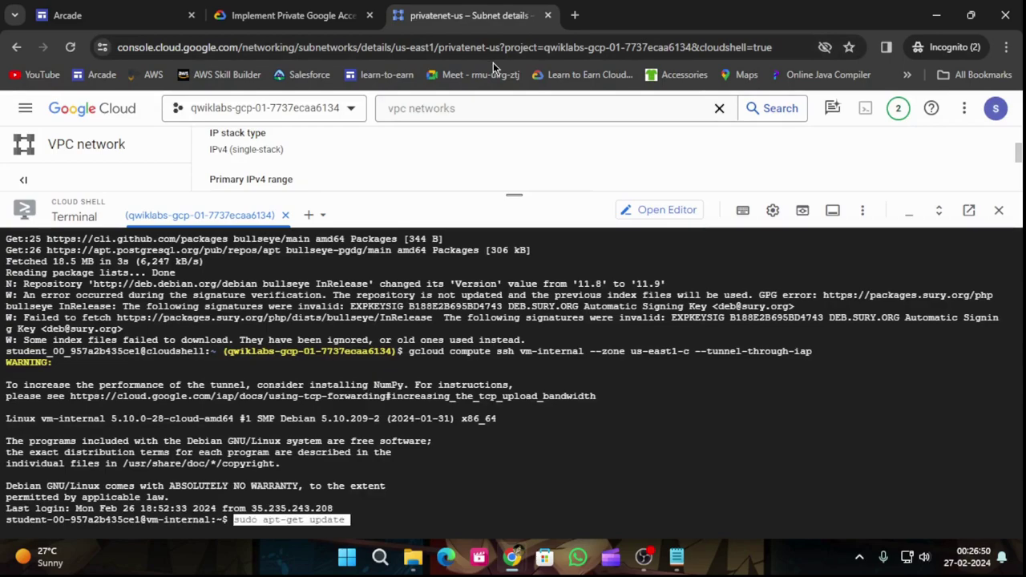
pyautogui.press('Return')
# Read the lab's Cloud NAT gateway instructions and look for Network services among the console's products
pyautogui.click(293, 15)
pyautogui.scroll(-3, 740, 346)
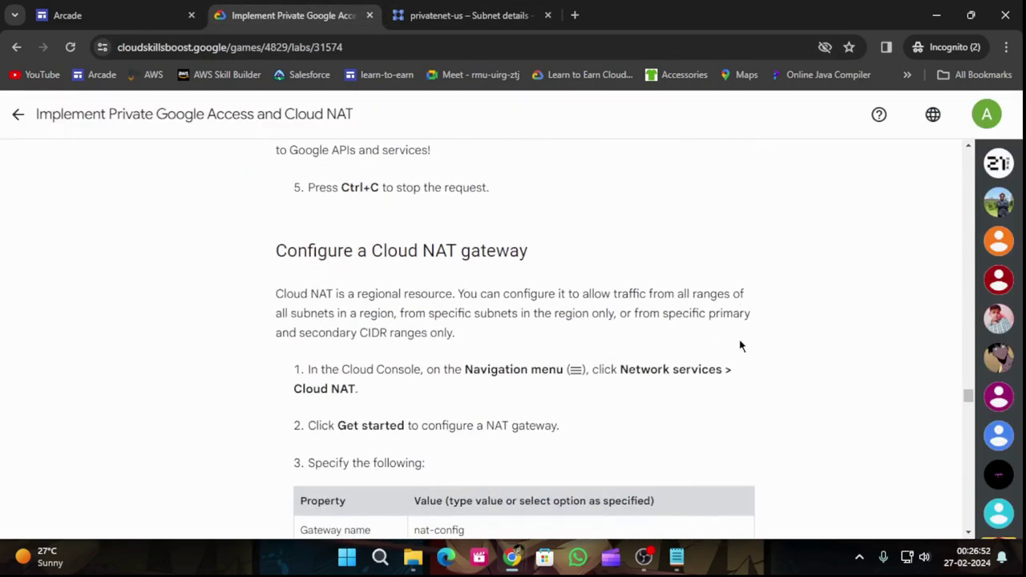
pyautogui.scroll(-2, 790, 341)
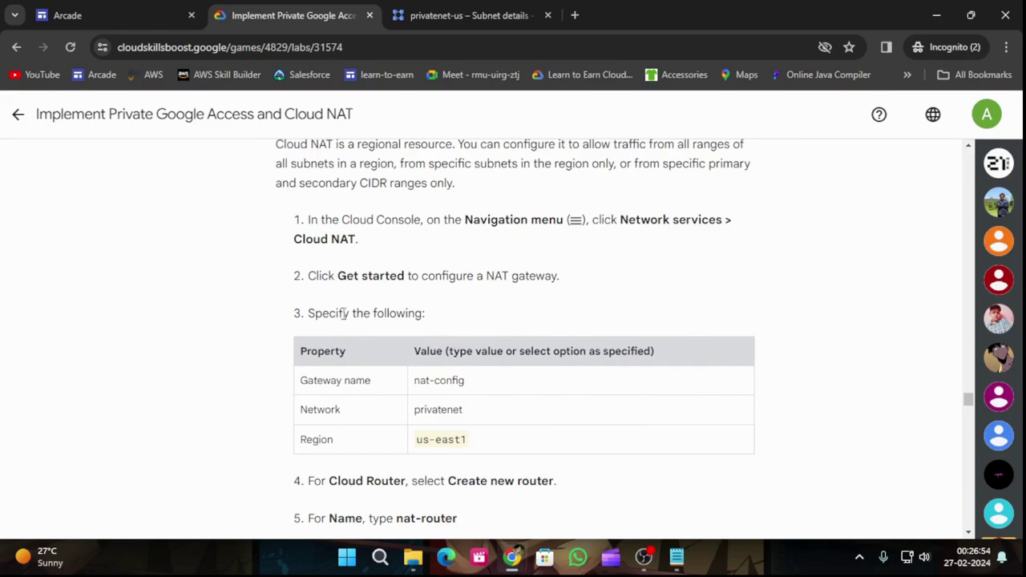
pyautogui.click(425, 14)
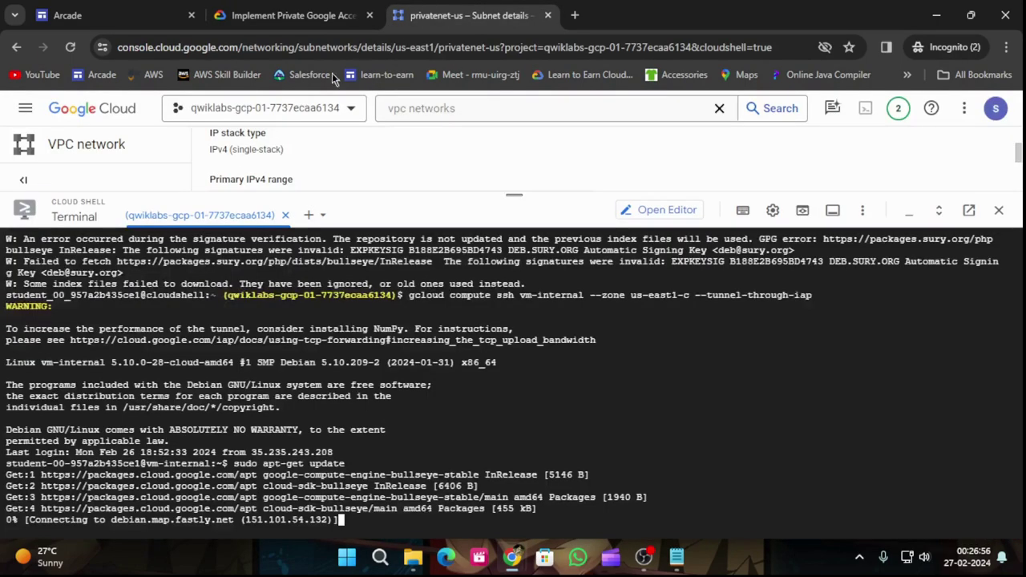
pyautogui.click(24, 108)
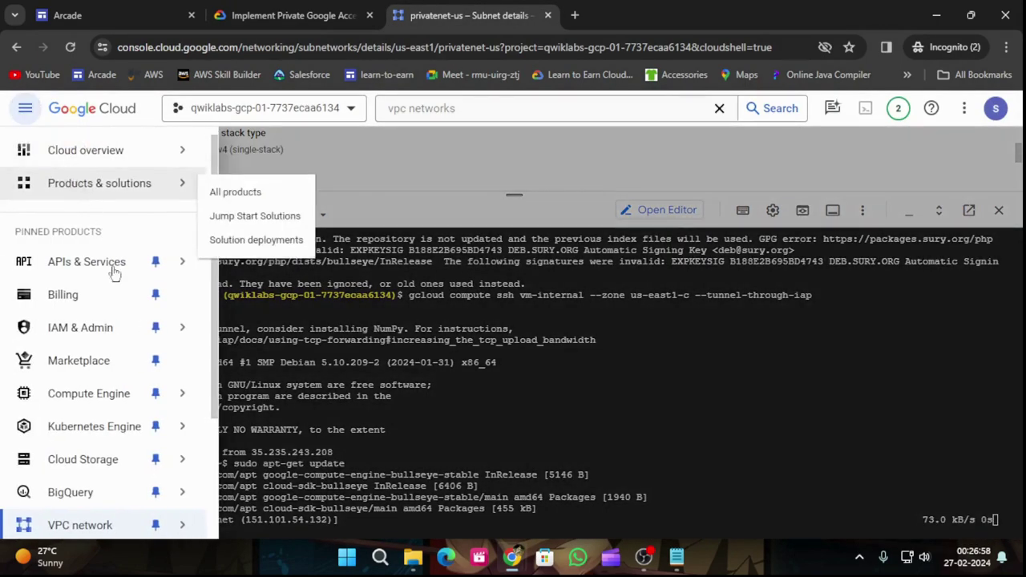
pyautogui.scroll(-1, 129, 321)
pyautogui.scroll(-3, 146, 350)
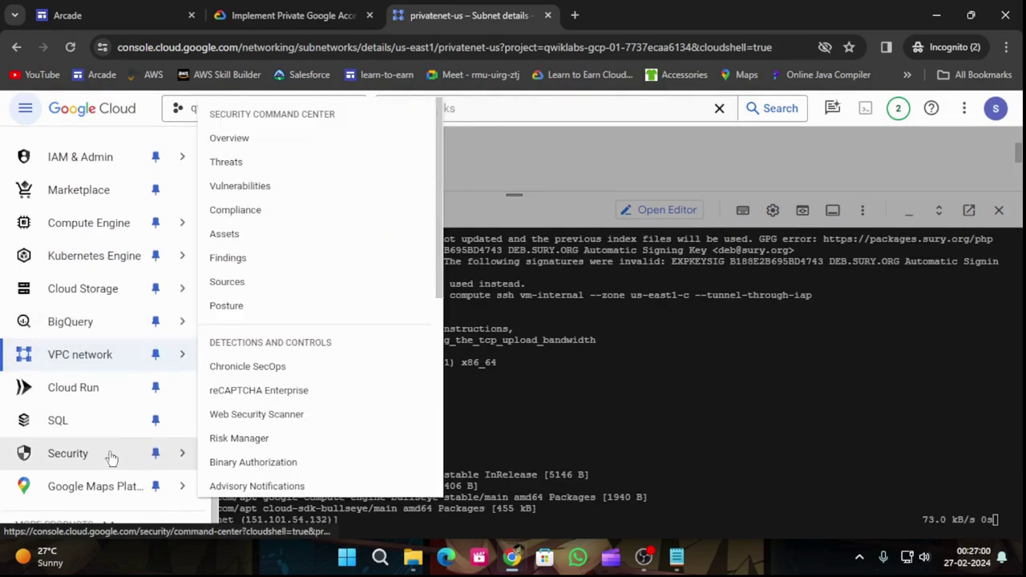
pyautogui.scroll(5, 102, 435)
# Search the console for Cloud NAT, shrink the Cloud Shell terminal, and open the Cloud NAT page under Network services
pyautogui.click(285, 15)
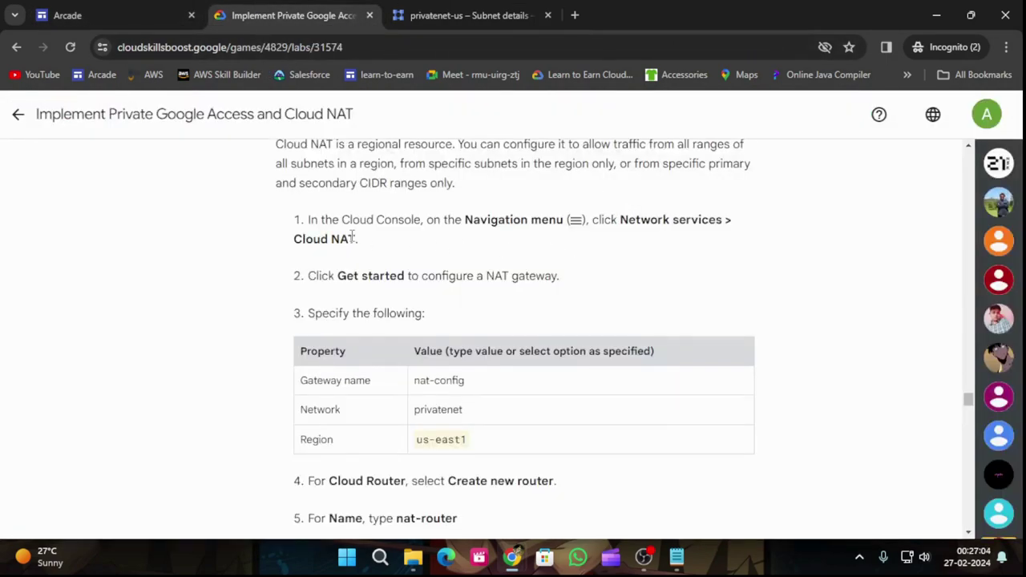
pyautogui.moveTo(352, 237); pyautogui.dragTo(306, 239)
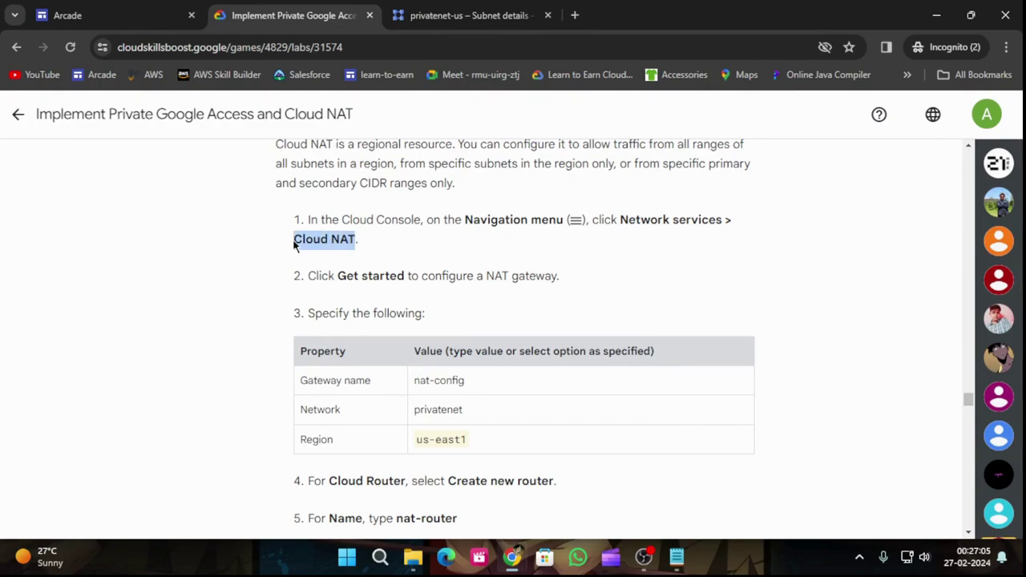
pyautogui.click(465, 12)
pyautogui.click(570, 107)
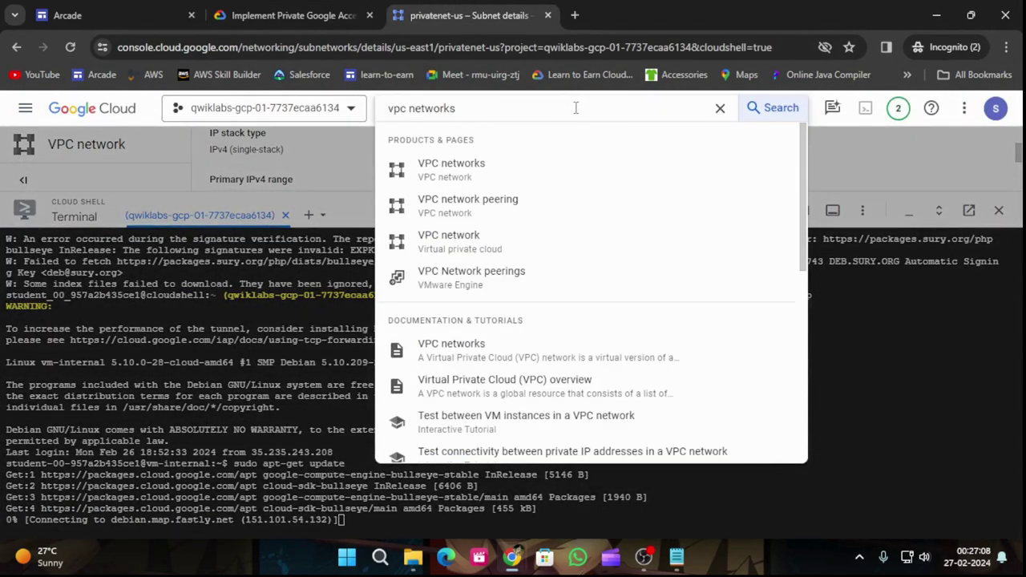
pyautogui.hotkey('ctrl', 'a')
pyautogui.press('BackSpace')
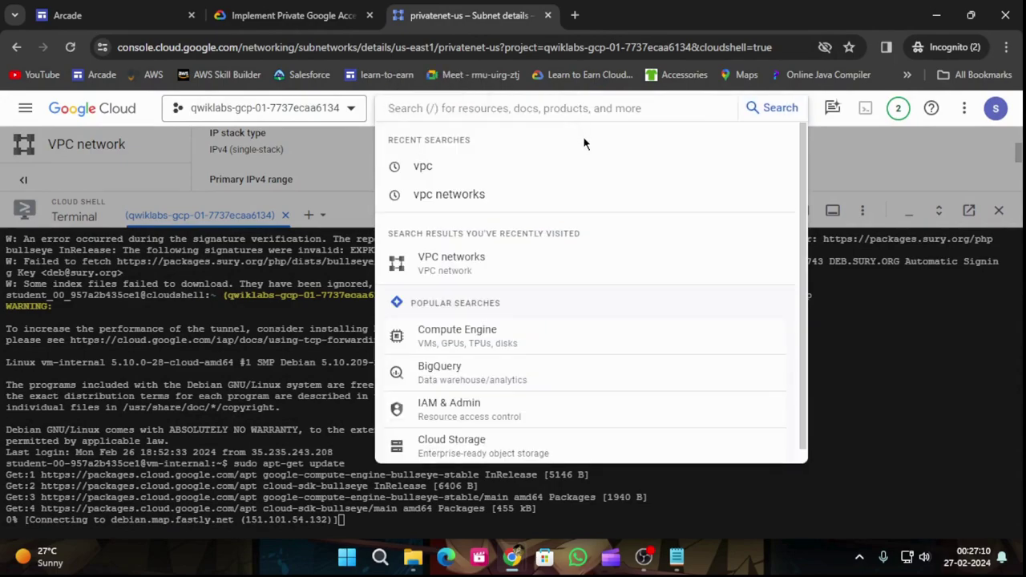
pyautogui.write('Cloud NAT')
pyautogui.press('Return')
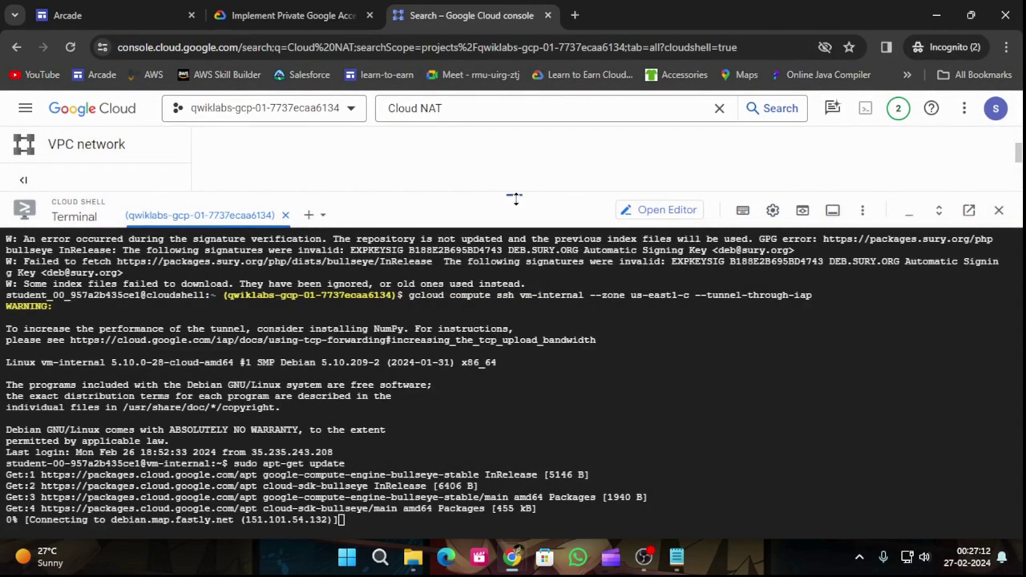
pyautogui.moveTo(515, 199); pyautogui.dragTo(516, 433)
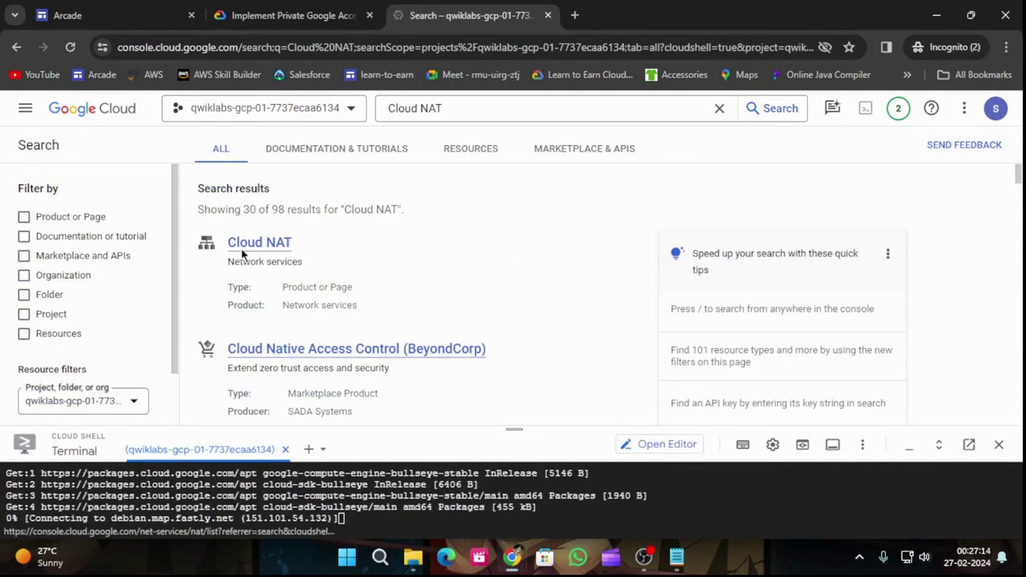
pyautogui.click(241, 251)
# Check the lab's gateway settings and start creating a Cloud NAT gateway
pyautogui.click(258, 10)
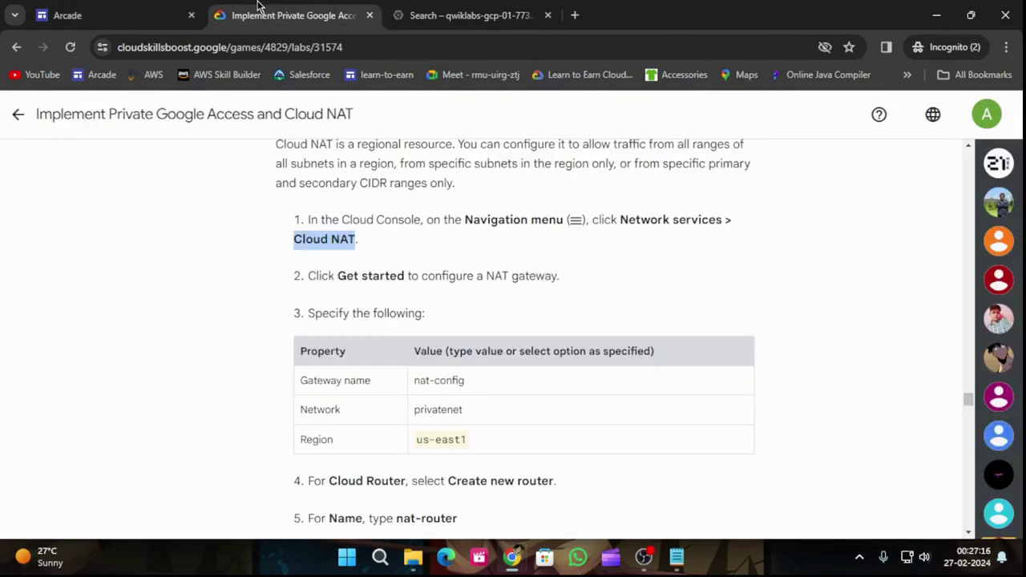
pyautogui.scroll(-1, 486, 315)
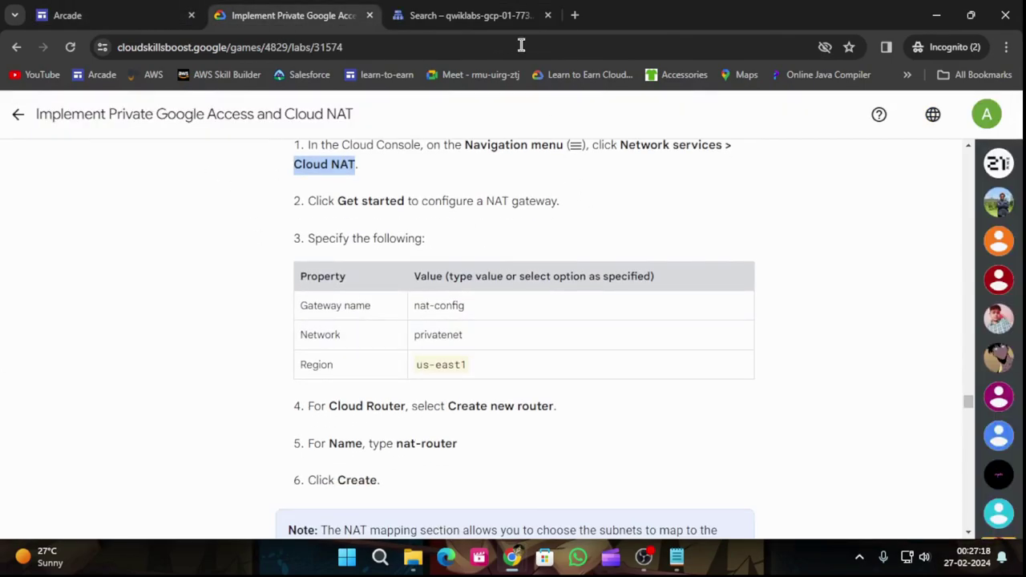
pyautogui.click(484, 11)
pyautogui.click(481, 348)
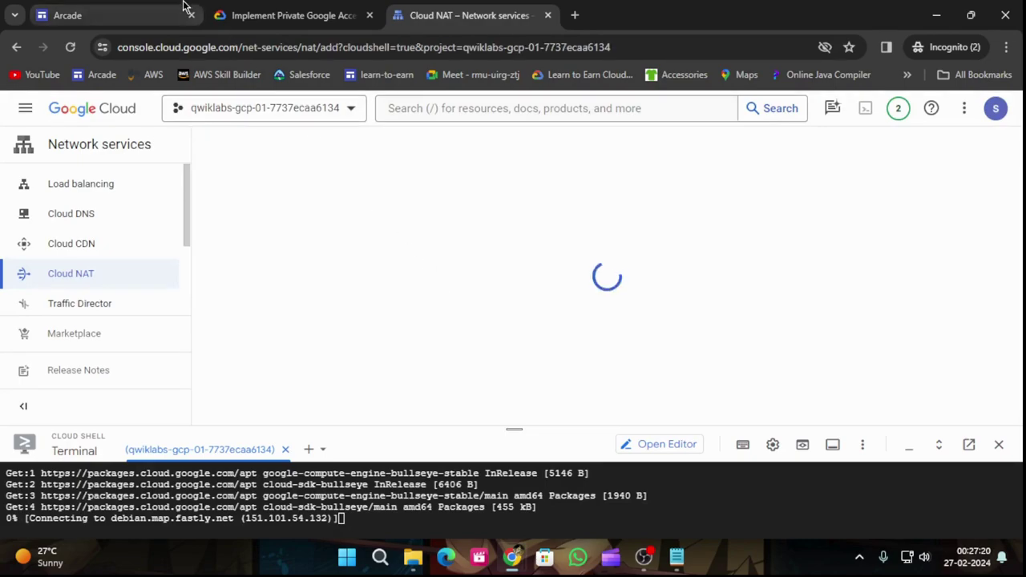
# Copy the gateway name nat-config from the lab instructions and enter it as the Cloud NAT gateway's name
pyautogui.click(309, 11)
pyautogui.tripleClick(498, 305)
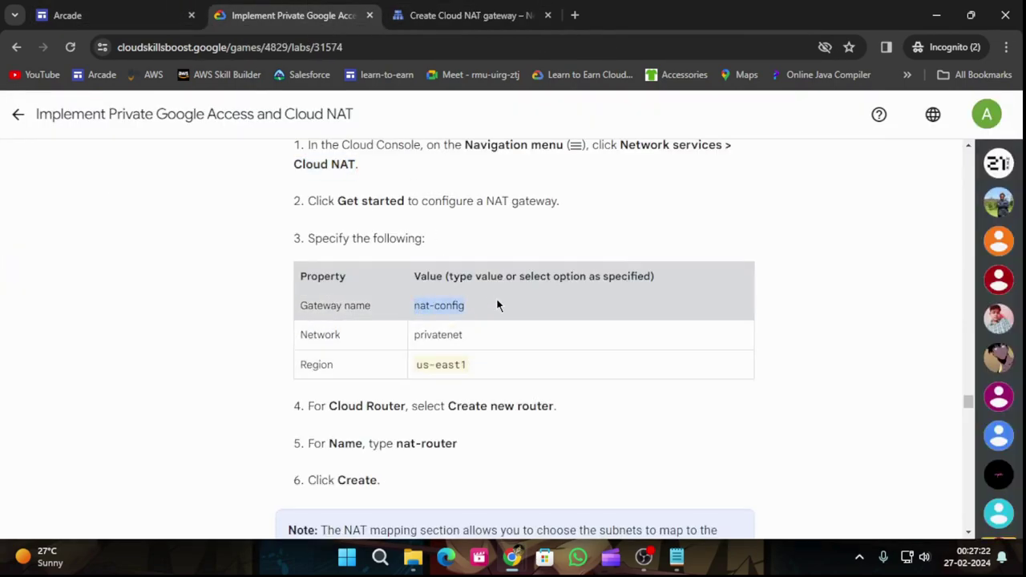
pyautogui.click(481, 14)
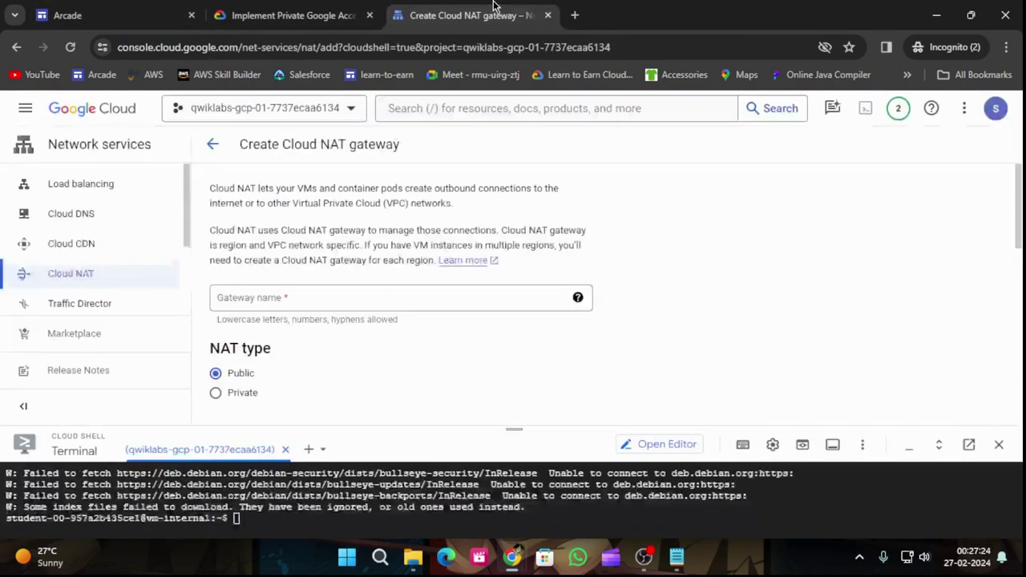
pyautogui.click(276, 300)
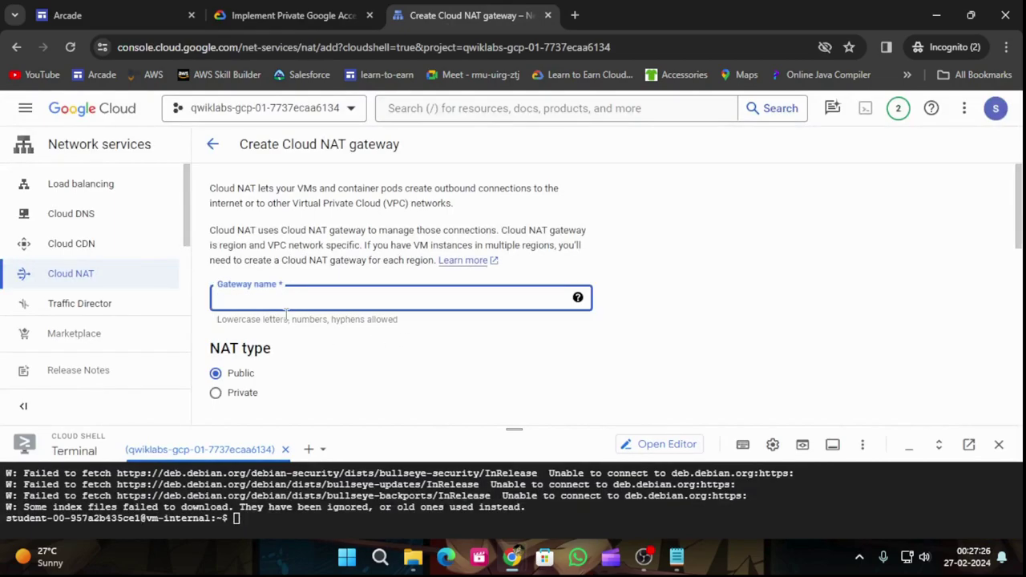
pyautogui.hotkey('ctrl', 'v')
# Following the lab's table, set the gateway's network to privatenet and its region to us-east1 (South Carolina)
pyautogui.click(280, 15)
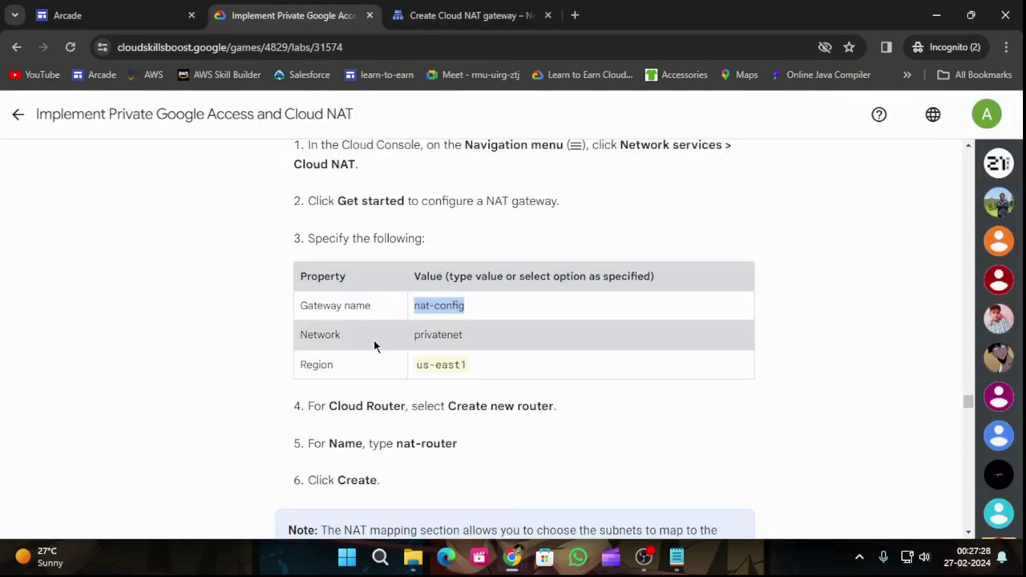
pyautogui.click(452, 15)
pyautogui.scroll(-2, 449, 256)
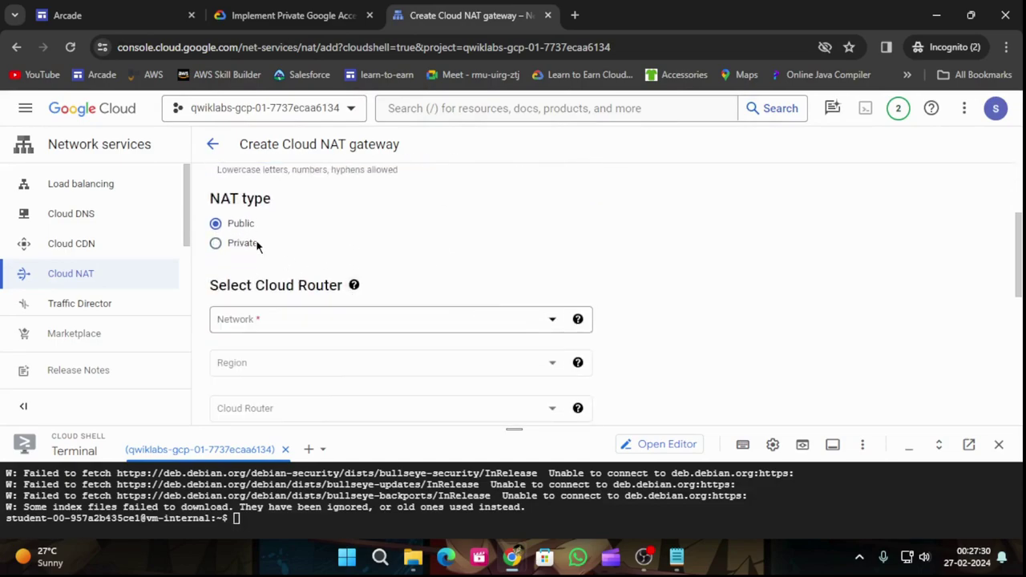
pyautogui.click(260, 13)
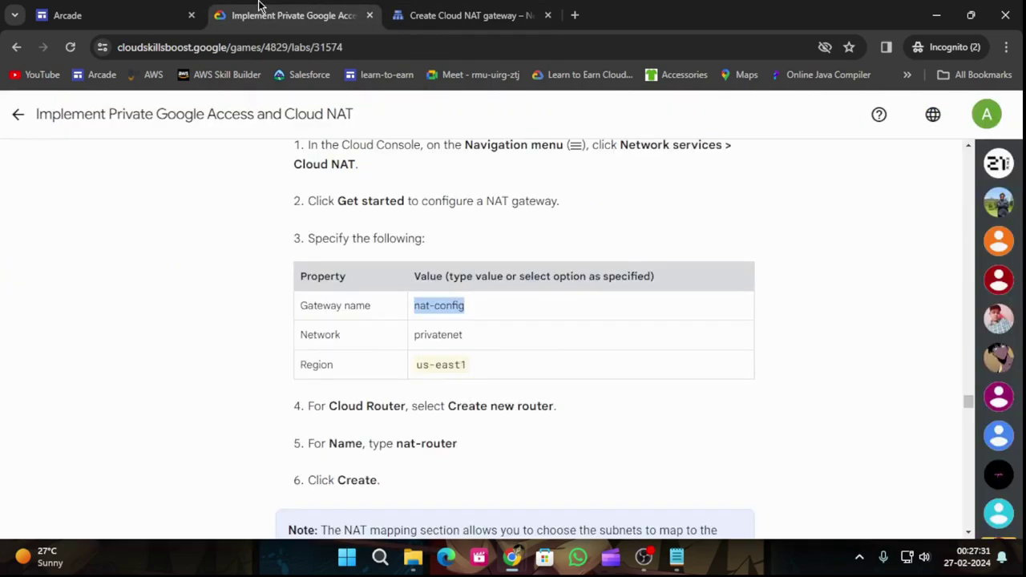
pyautogui.click(472, 10)
pyautogui.click(334, 319)
pyautogui.click(270, 394)
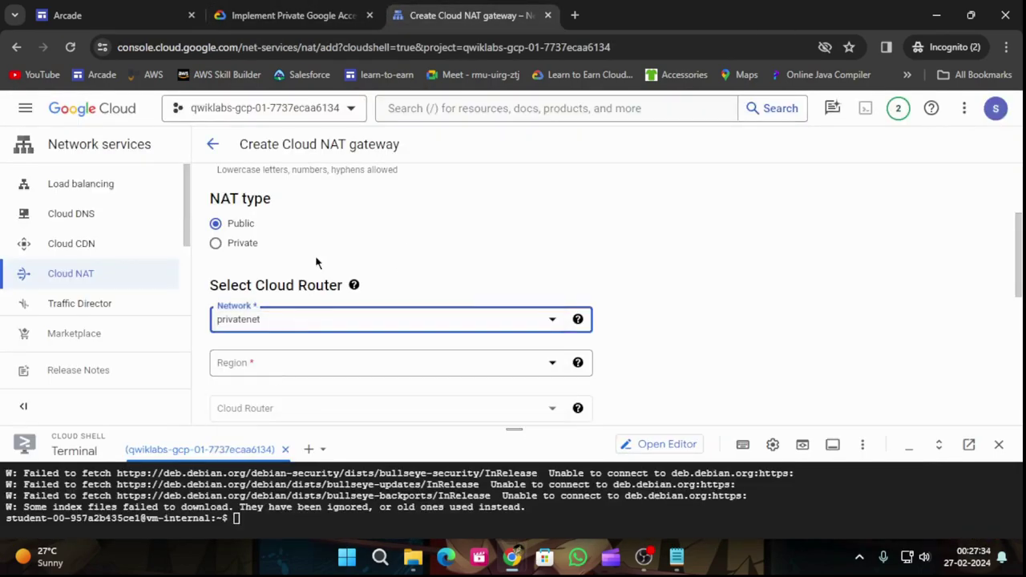
pyautogui.scroll(-2, 321, 260)
pyautogui.click(297, 213)
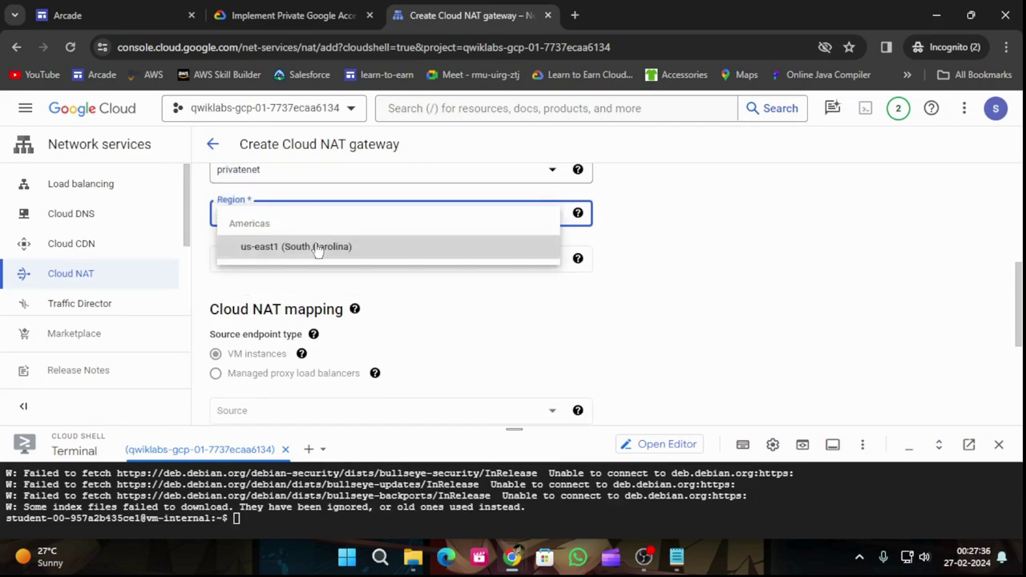
pyautogui.click(296, 247)
# Check the lab's router instruction and start creating a new Cloud Router for the gateway
pyautogui.click(295, 11)
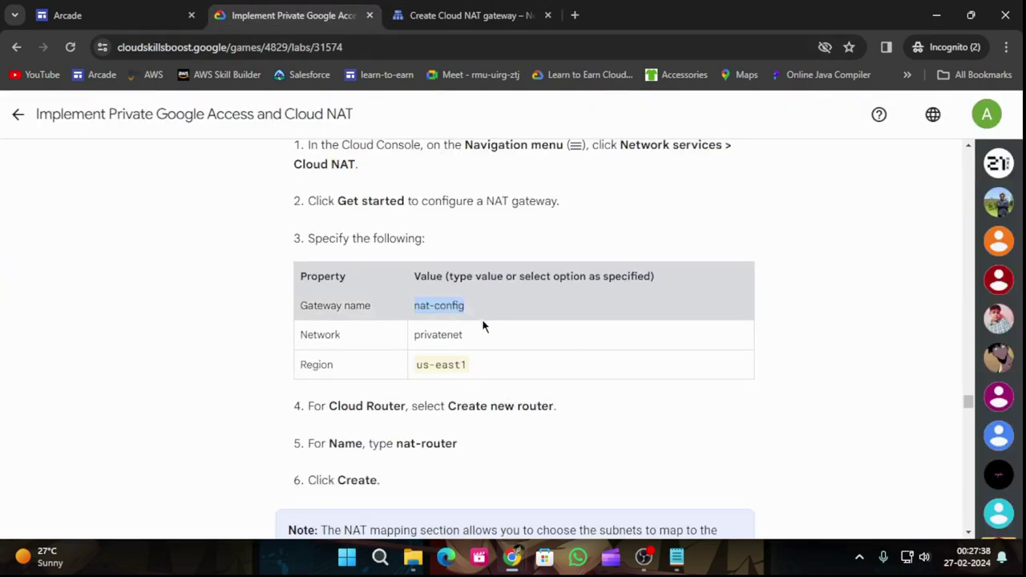
pyautogui.click(448, 11)
pyautogui.scroll(-2, 447, 291)
pyautogui.scroll(-1, 422, 321)
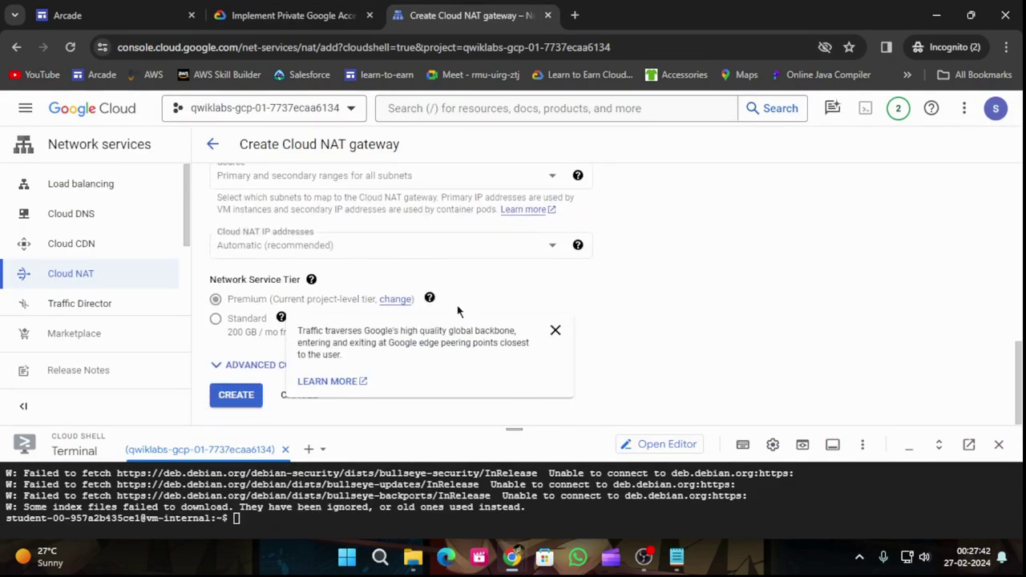
pyautogui.scroll(2, 641, 281)
pyautogui.scroll(2, 687, 270)
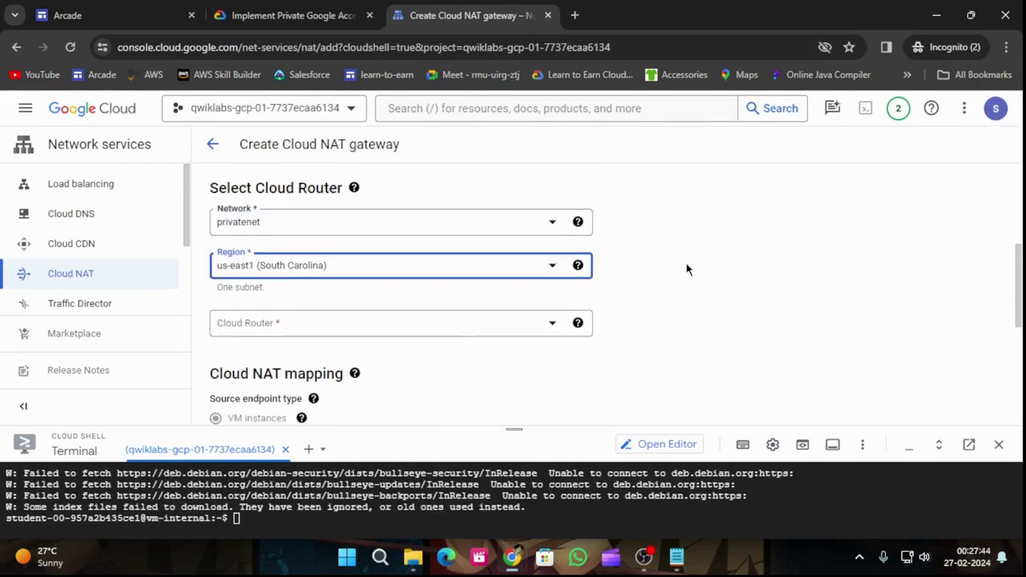
pyautogui.click(406, 324)
pyautogui.click(268, 403)
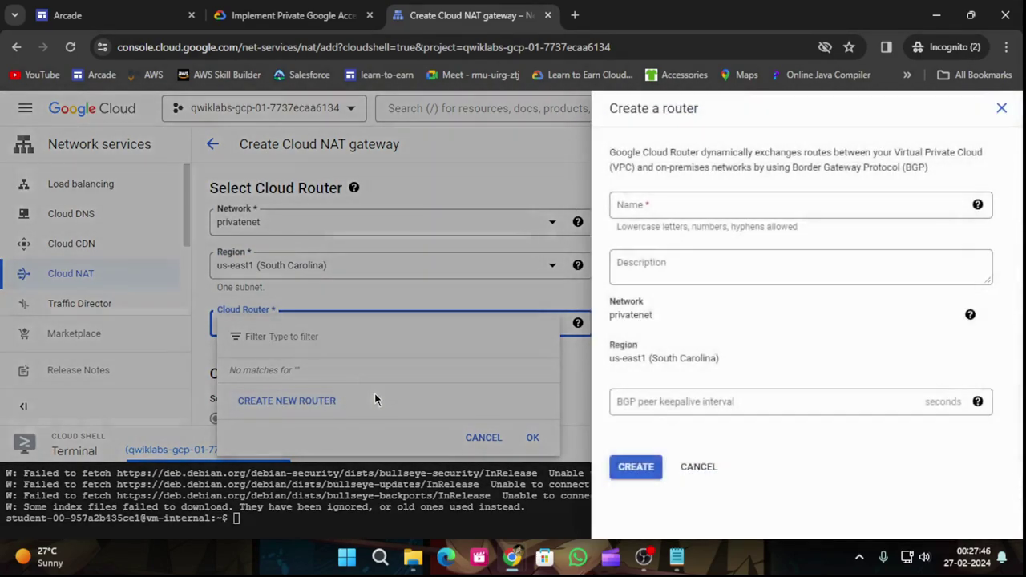
# Copy the name nat-router from the lab, give it to the new Cloud Router, and create the router
pyautogui.click(297, 16)
pyautogui.scroll(-2, 547, 365)
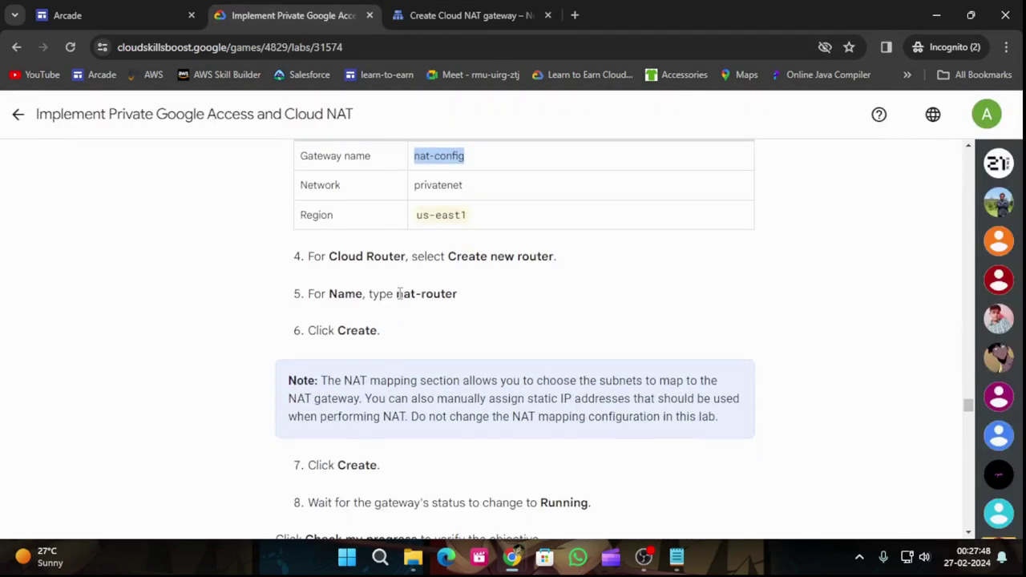
pyautogui.moveTo(397, 293); pyautogui.dragTo(461, 299)
pyautogui.hotkey('ctrl', 'c')
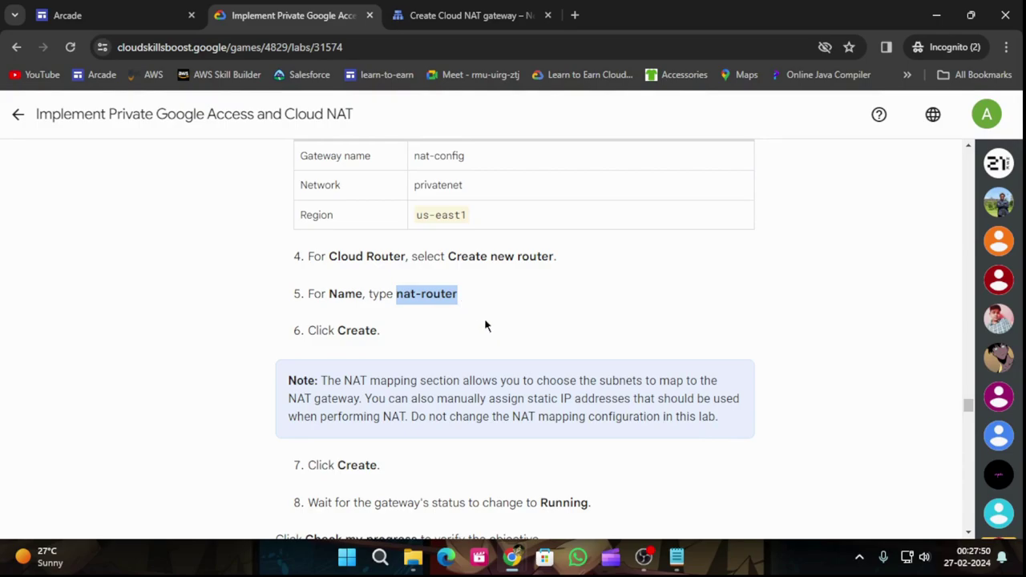
pyautogui.click(429, 9)
pyautogui.click(707, 206)
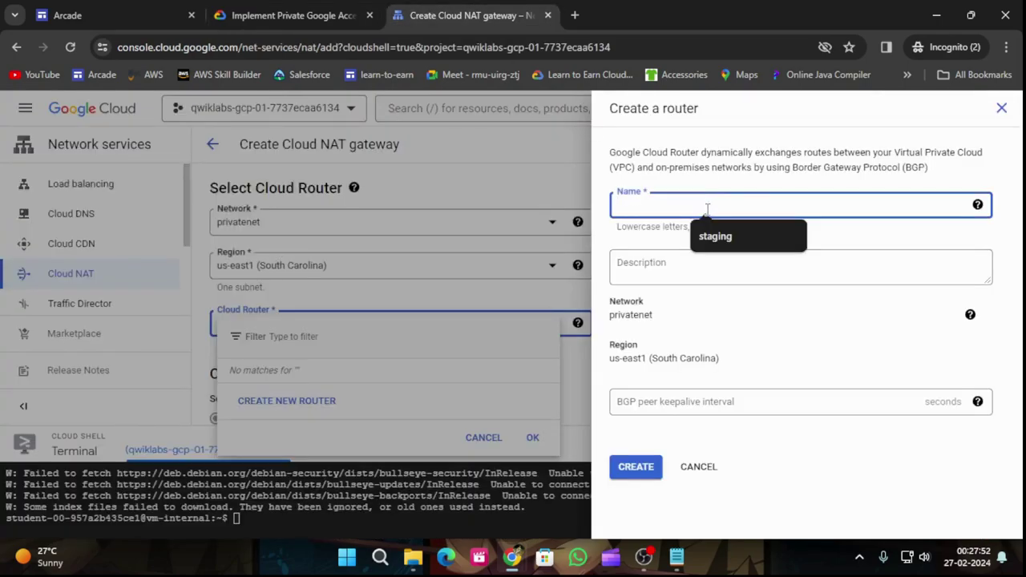
pyautogui.hotkey('ctrl', 'v')
pyautogui.click(333, 8)
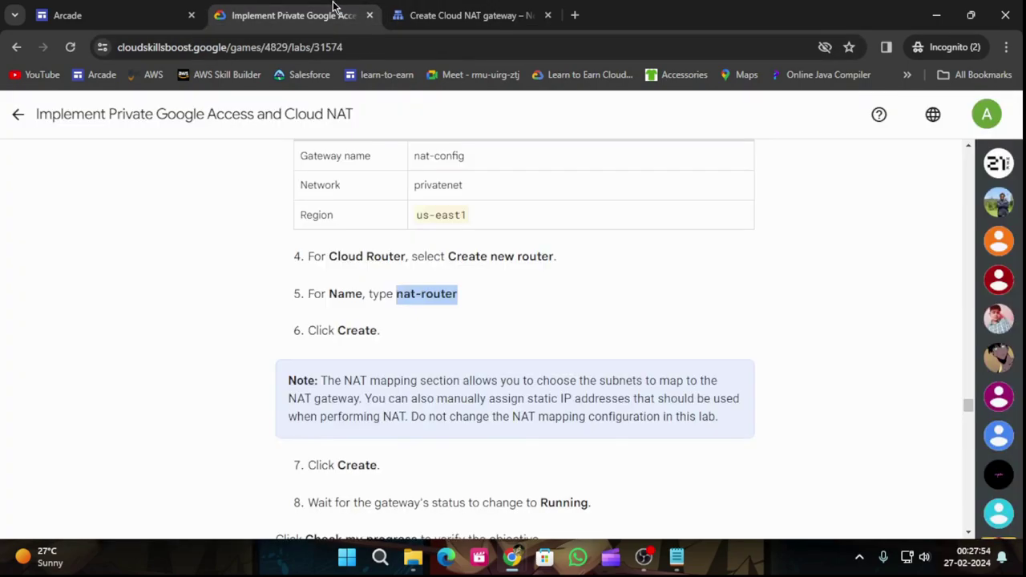
pyautogui.scroll(-1, 521, 337)
pyautogui.click(449, 14)
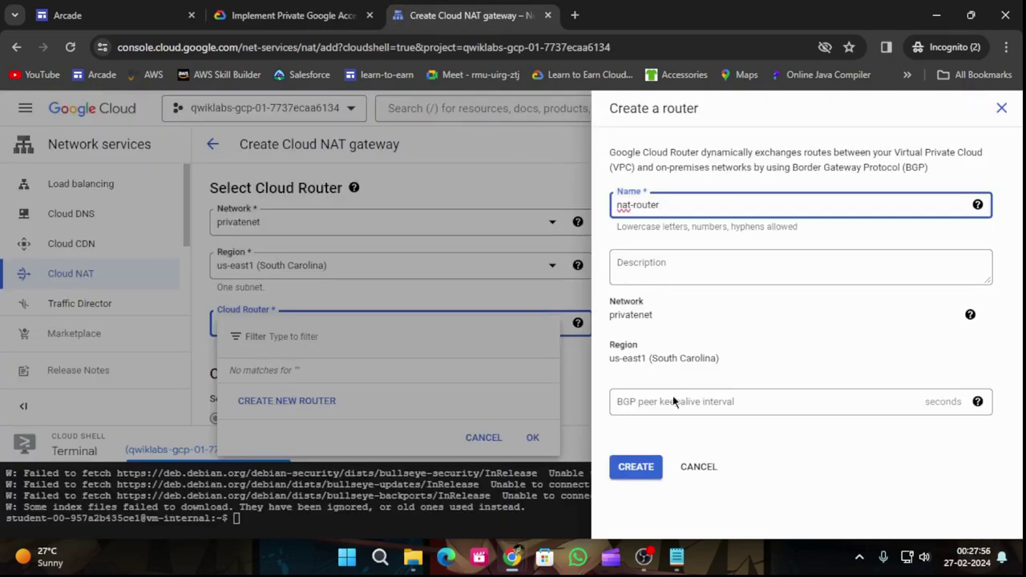
pyautogui.click(635, 466)
# Review the lab's NAT mapping note, shrink the Cloud Shell terminal, and create the gateway with the default mapping settings
pyautogui.click(305, 15)
pyautogui.scroll(-2, 478, 328)
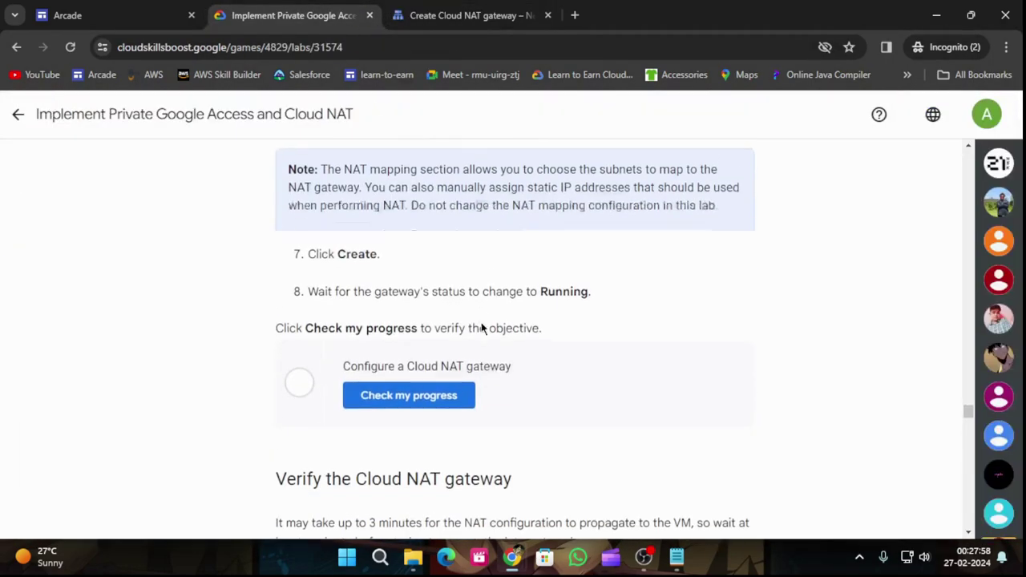
pyautogui.click(416, 8)
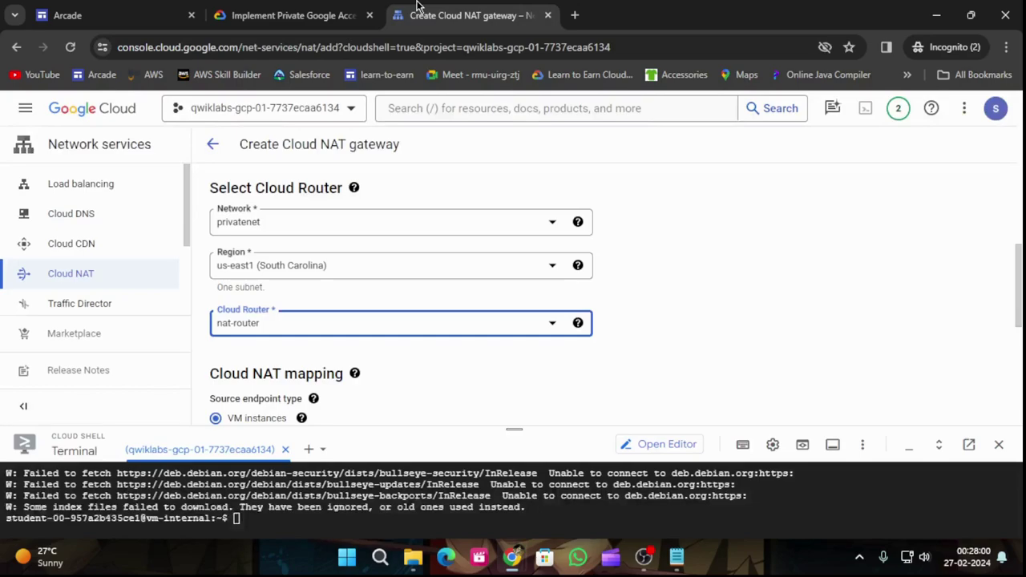
pyautogui.moveTo(515, 430); pyautogui.dragTo(514, 507)
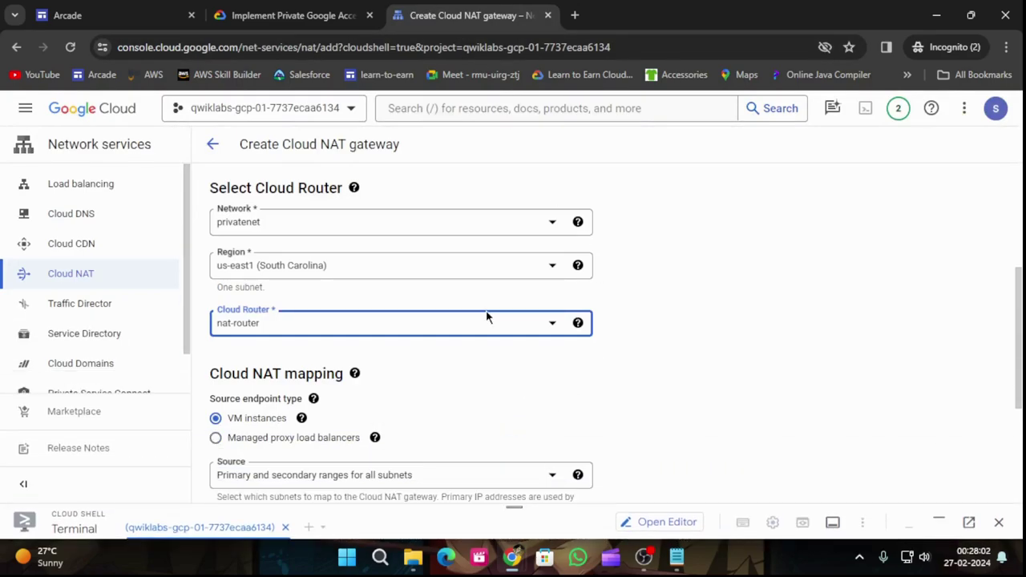
pyautogui.scroll(-3, 486, 318)
pyautogui.click(293, 15)
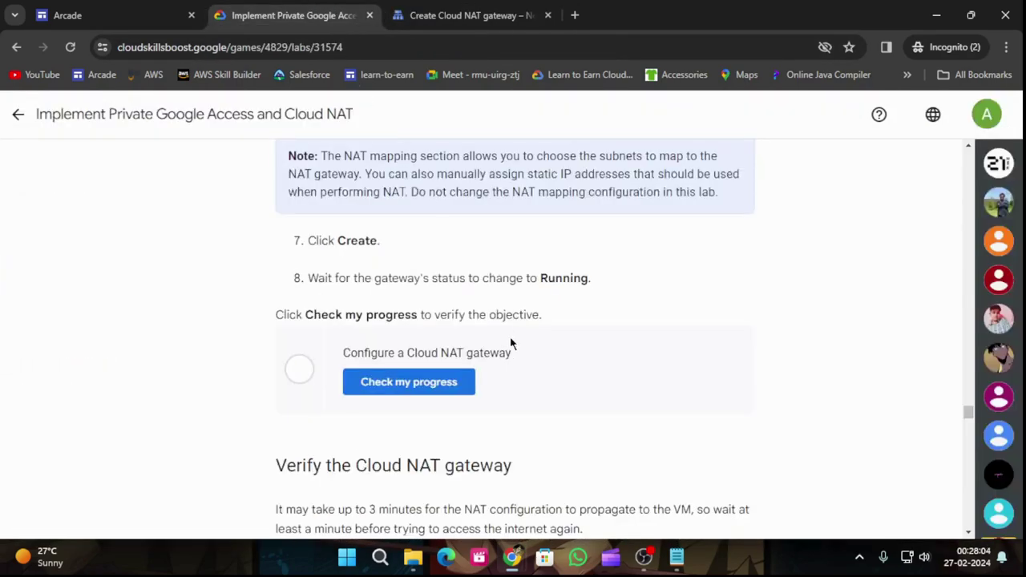
pyautogui.scroll(2, 511, 339)
pyautogui.scroll(-1, 505, 347)
pyautogui.click(449, 14)
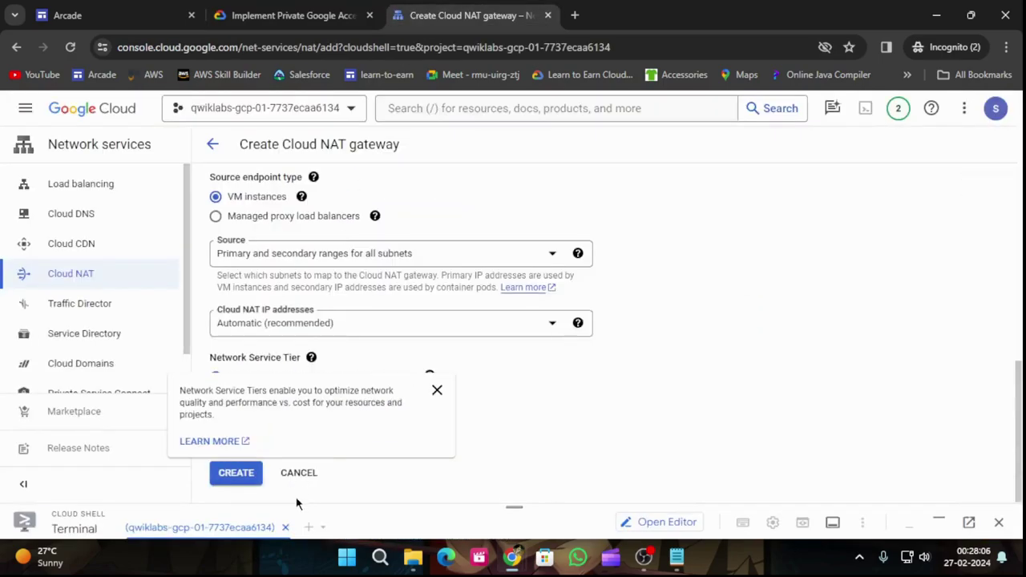
pyautogui.click(241, 475)
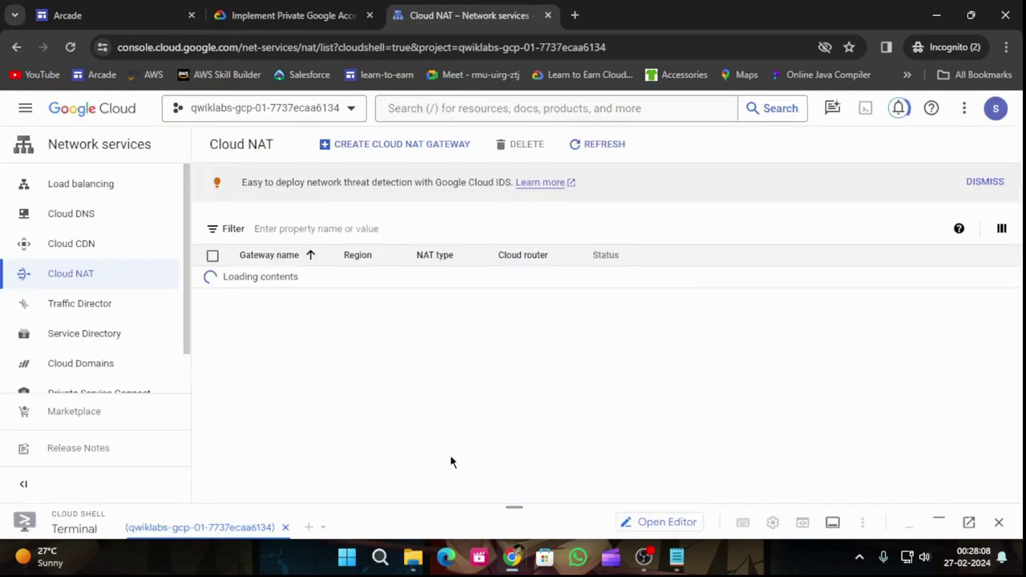
# Check the nat-config gateway's status and have the lab verify the Configure a Cloud NAT gateway objective
pyautogui.click(272, 14)
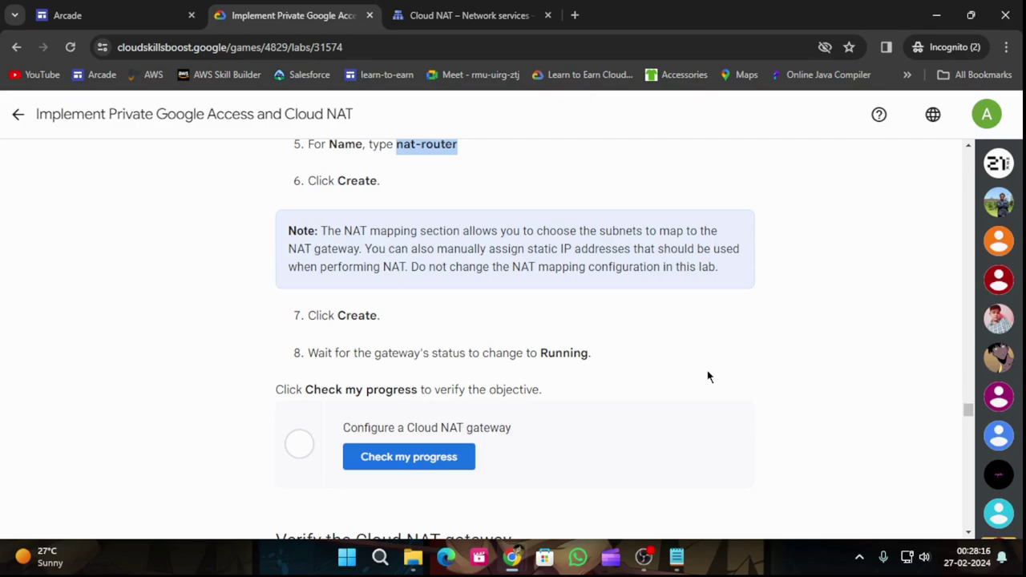
pyautogui.click(491, 18)
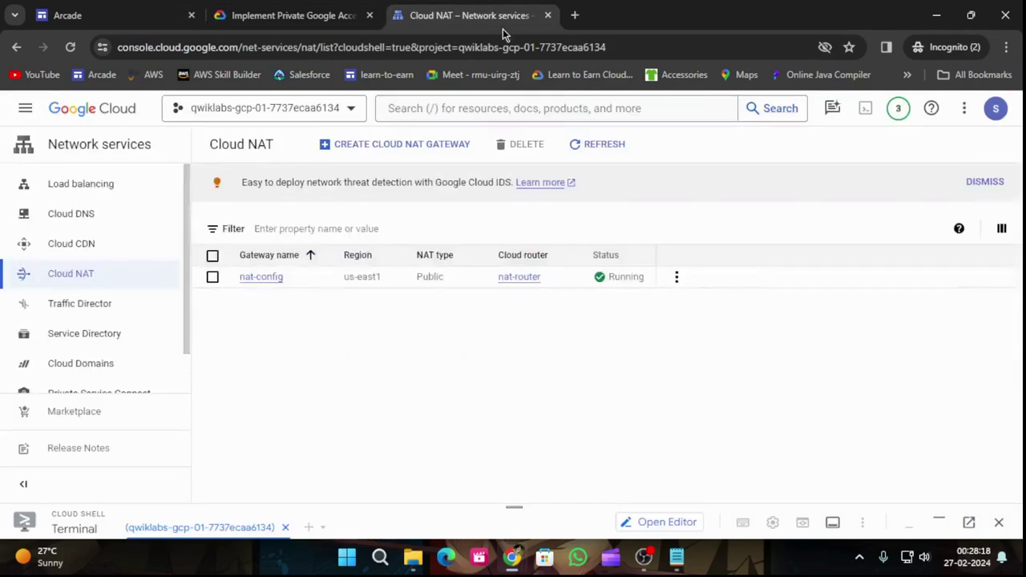
pyautogui.click(260, 12)
pyautogui.click(417, 465)
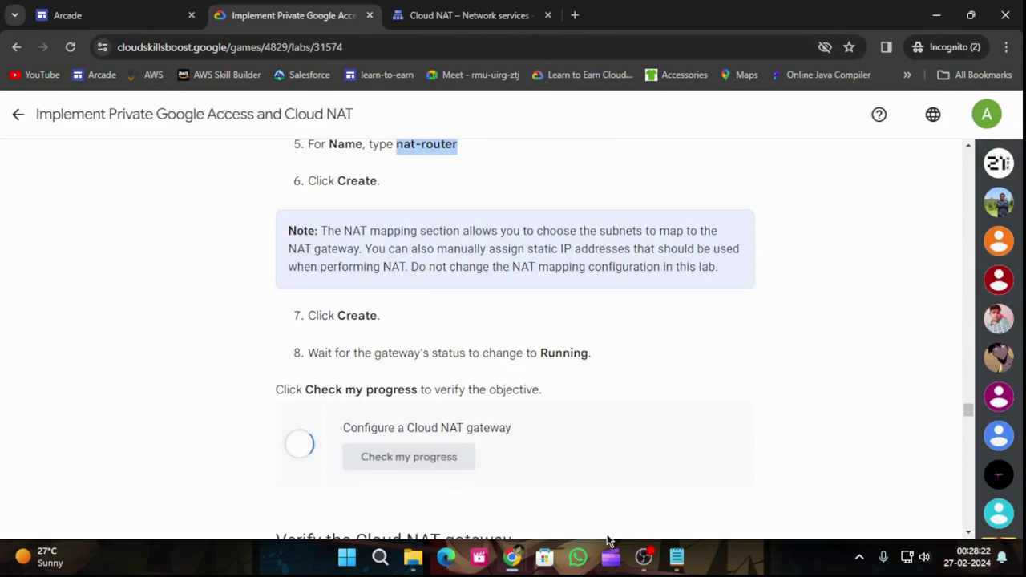
# Copy sudo apt-get update from the lab's gateway verification section and run it on vm-internal in Cloud Shell
pyautogui.scroll(-4, 542, 465)
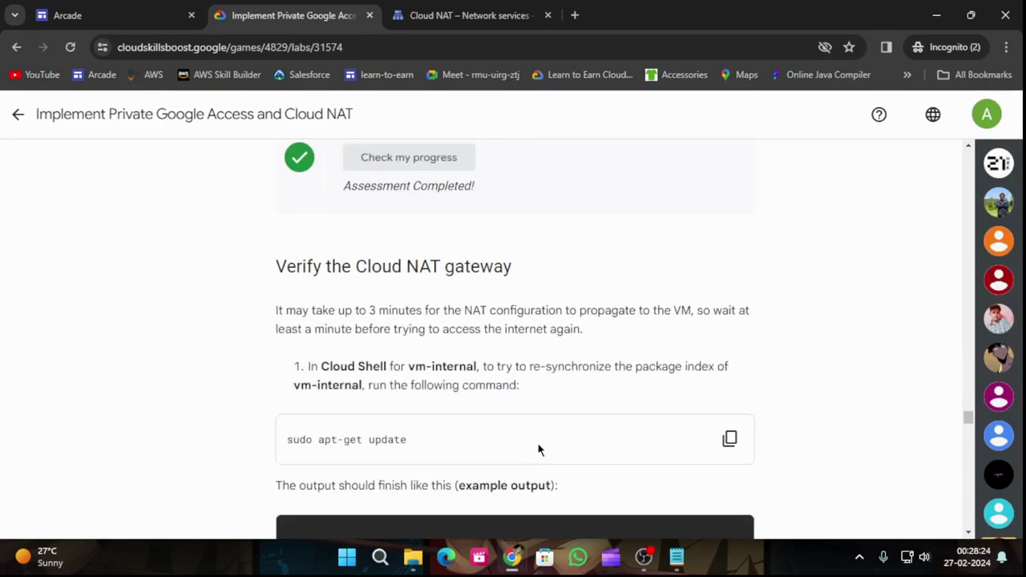
pyautogui.scroll(-2, 538, 449)
pyautogui.click(730, 289)
pyautogui.click(465, 15)
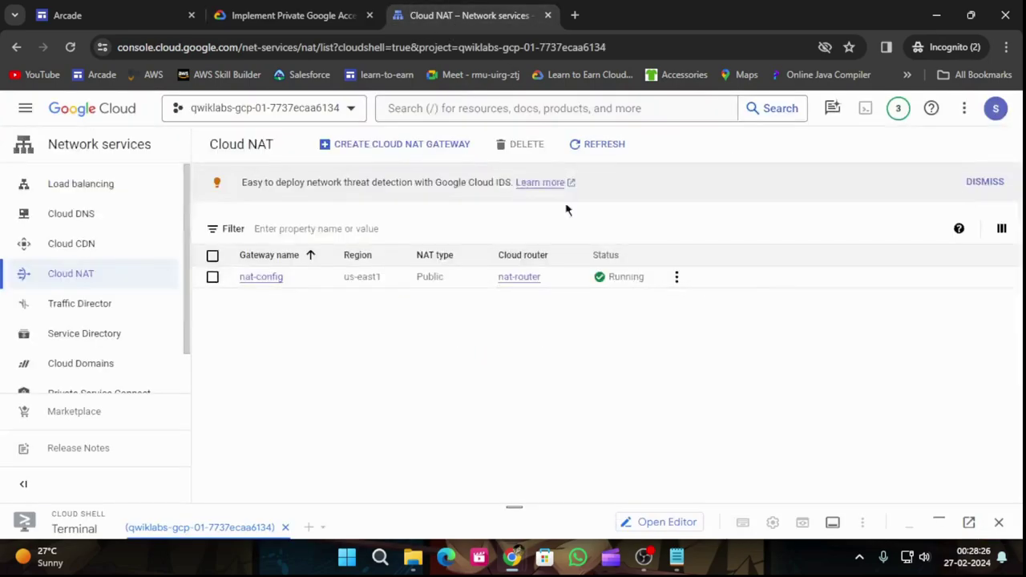
pyautogui.click(529, 522)
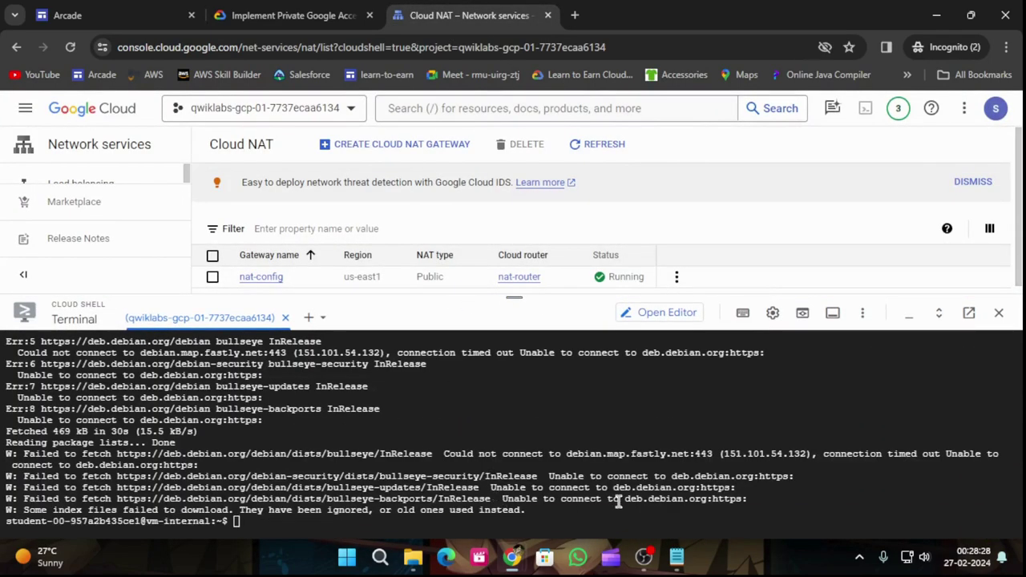
pyautogui.hotkey('ctrl', 'v')
pyautogui.press('Return')
# Look through the remaining lab instructions down to the End your lab section
pyautogui.click(294, 15)
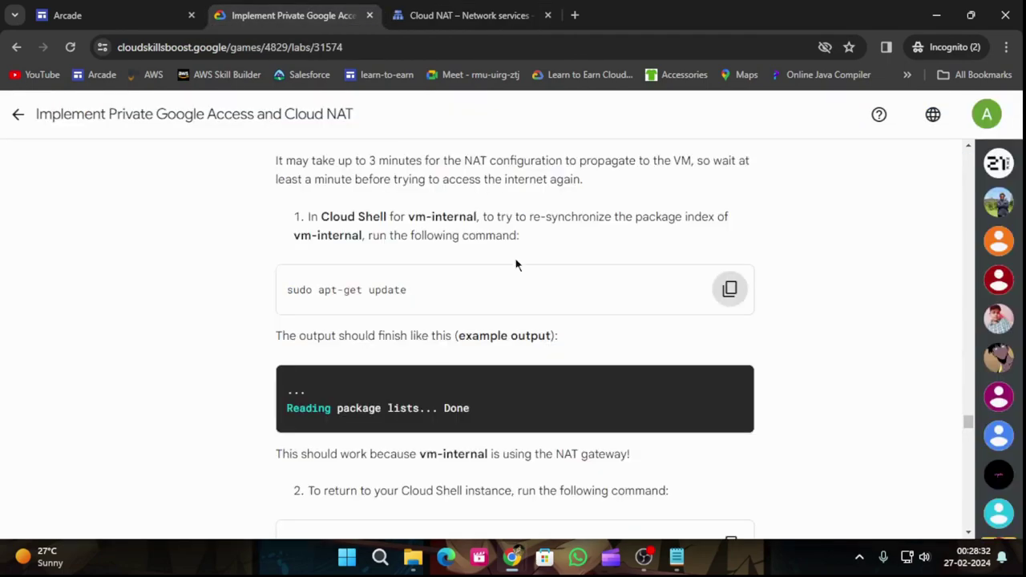
pyautogui.scroll(-3, 573, 311)
pyautogui.scroll(-4, 721, 368)
pyautogui.scroll(-15, 722, 368)
pyautogui.scroll(-15, 720, 371)
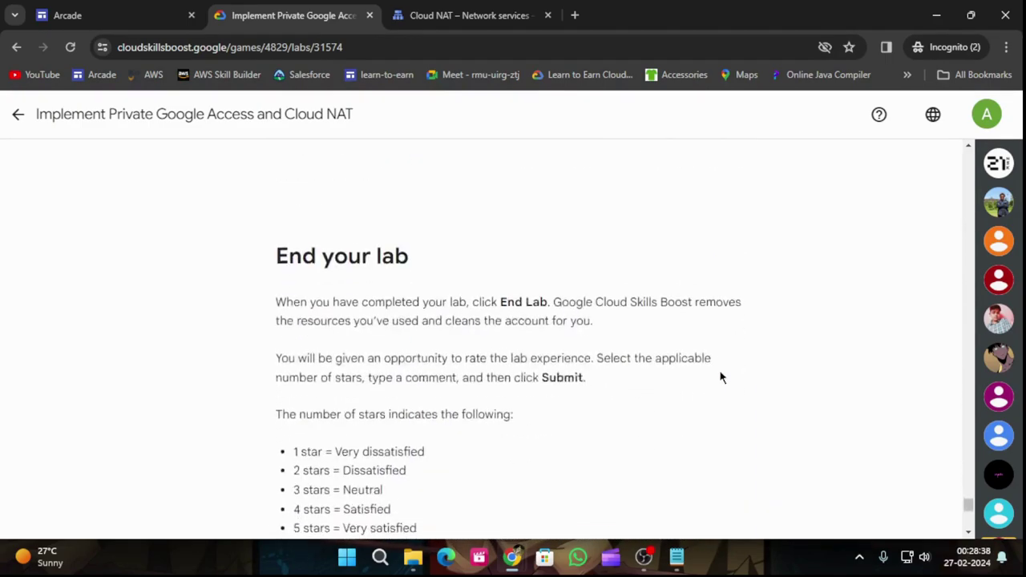
pyautogui.scroll(-3, 721, 374)
# Return to The Arcade Certification Zone and reopen the Private Google Access and Cloud NAT lab from Start Your Certification Journey Here
pyautogui.click(21, 116)
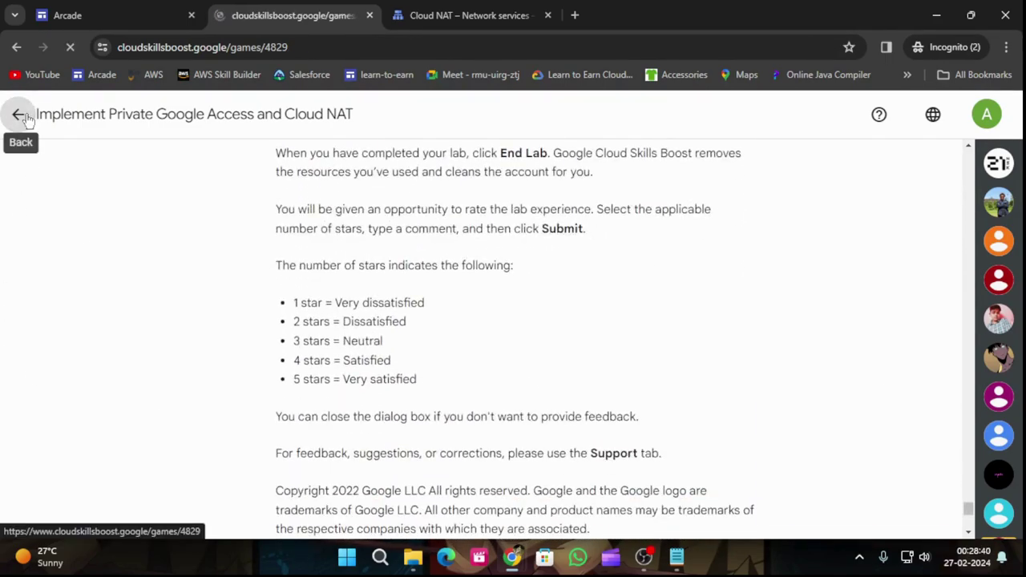
pyautogui.scroll(-10, 554, 397)
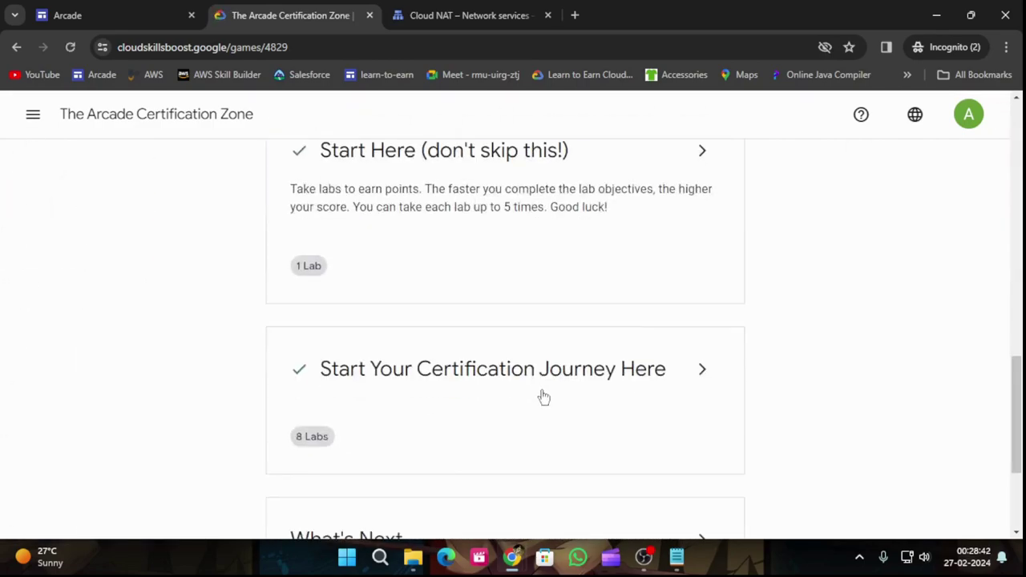
pyautogui.click(690, 371)
pyautogui.scroll(-10, 692, 382)
pyautogui.click(360, 317)
# End the lab and submit a five-star satisfaction rating without additional comments
pyautogui.click(52, 193)
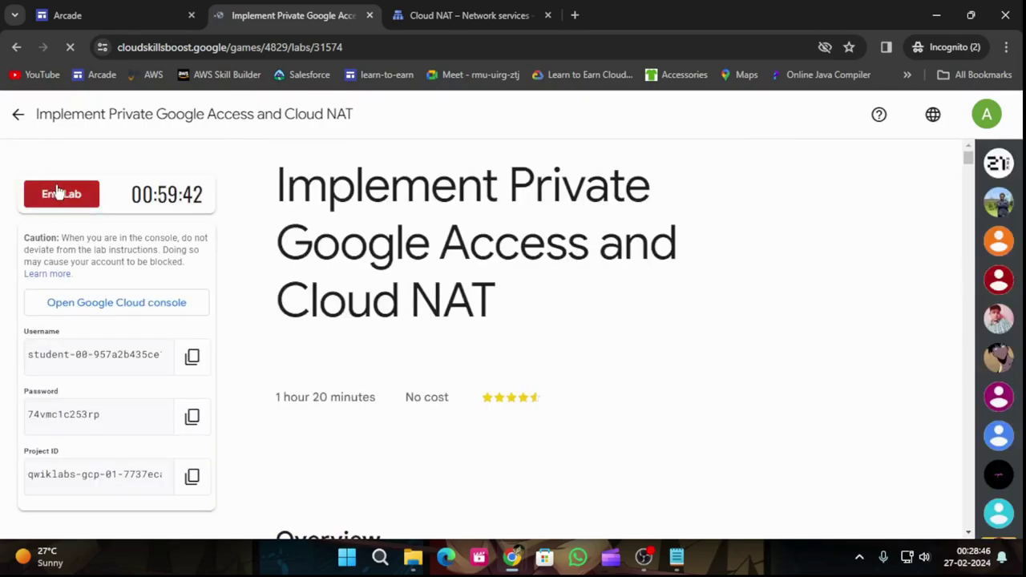
pyautogui.click(650, 367)
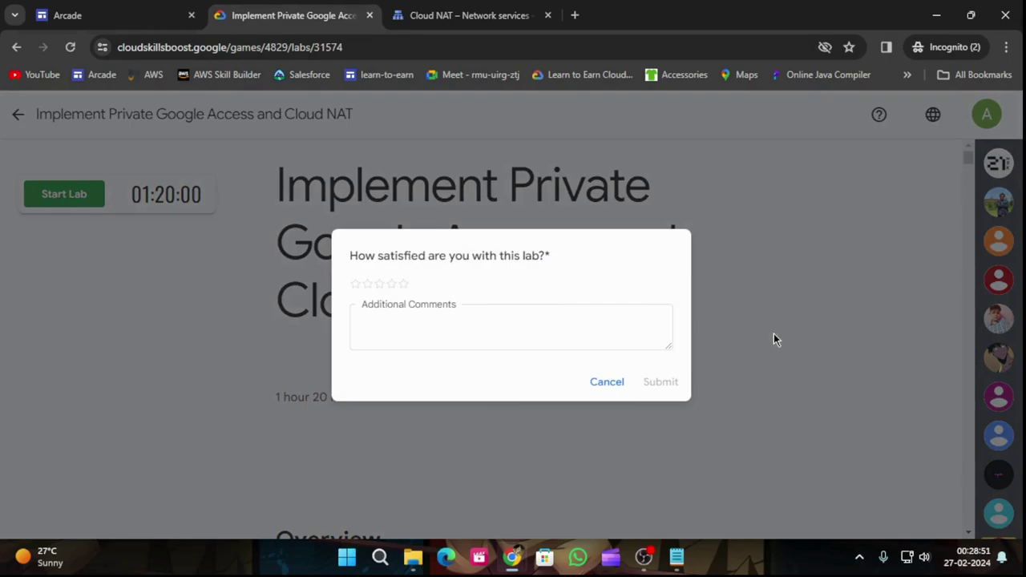
pyautogui.click(404, 284)
pyautogui.click(671, 383)
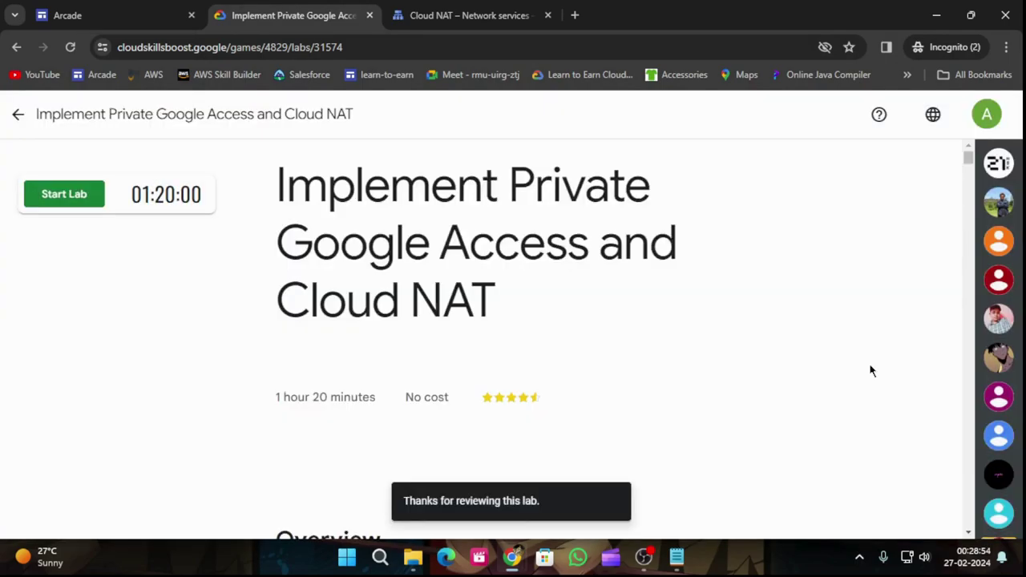